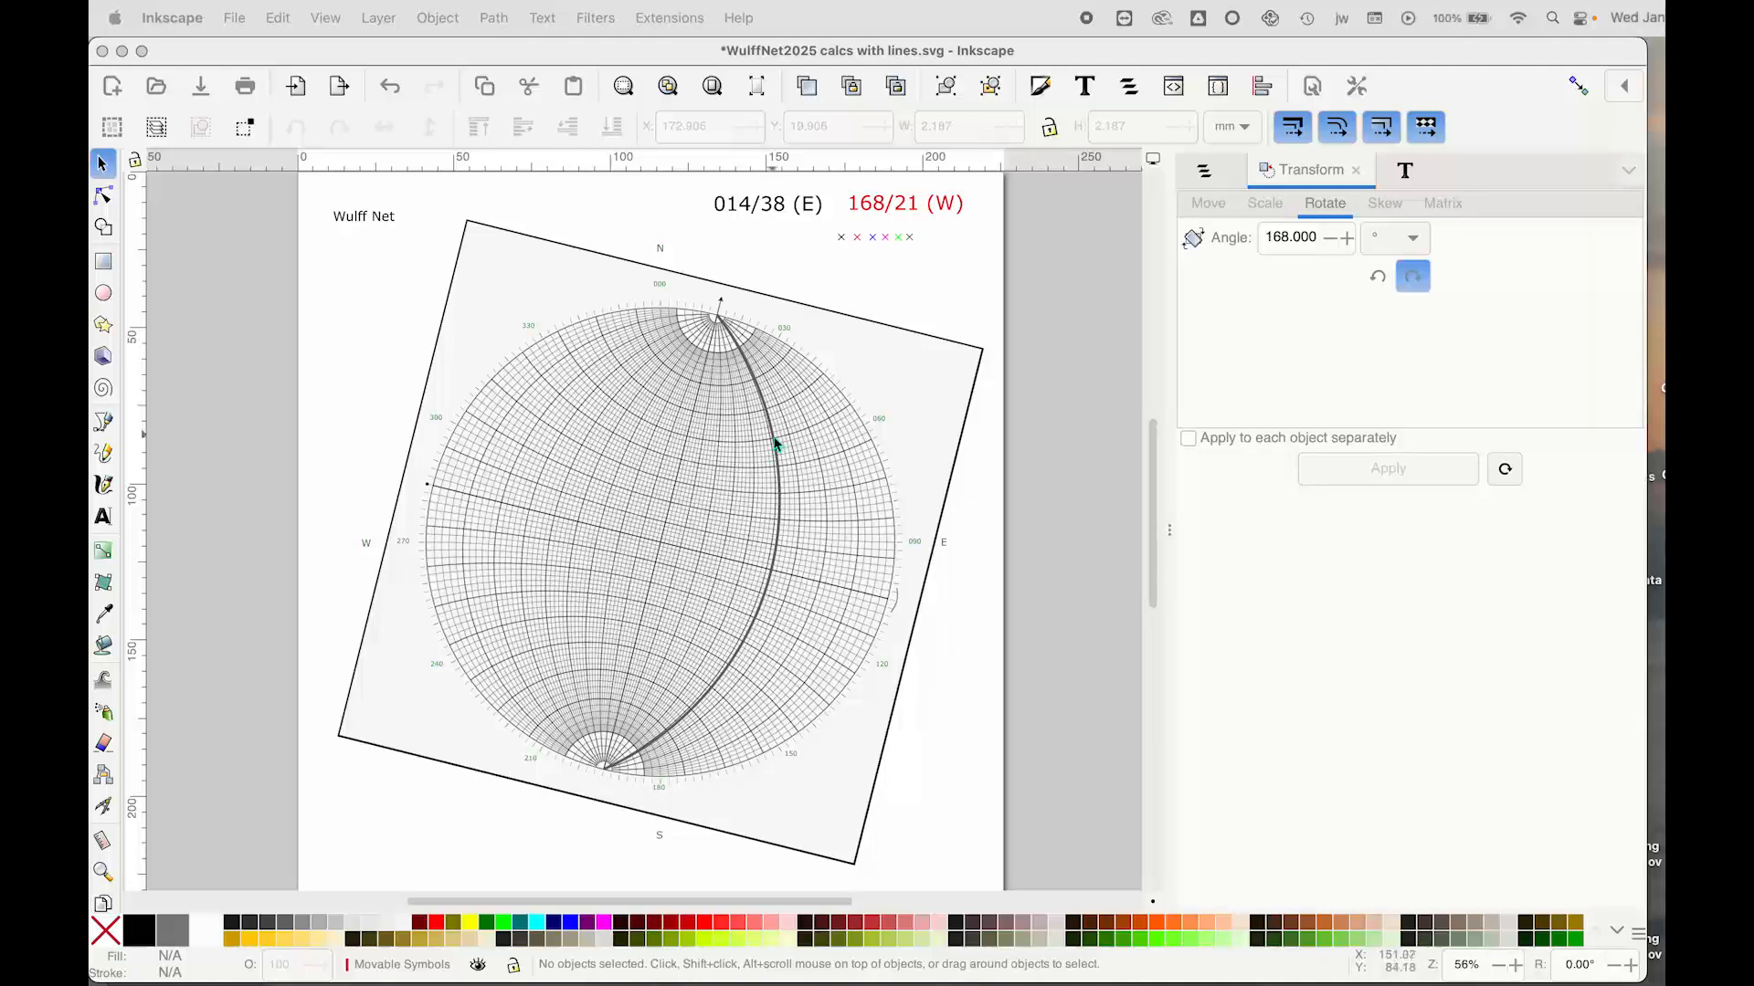
Step: Clone the black cross symbol and place the clone at the 014/38 plane's pole, at about X 90 mm, Y 111 mm
click(842, 244)
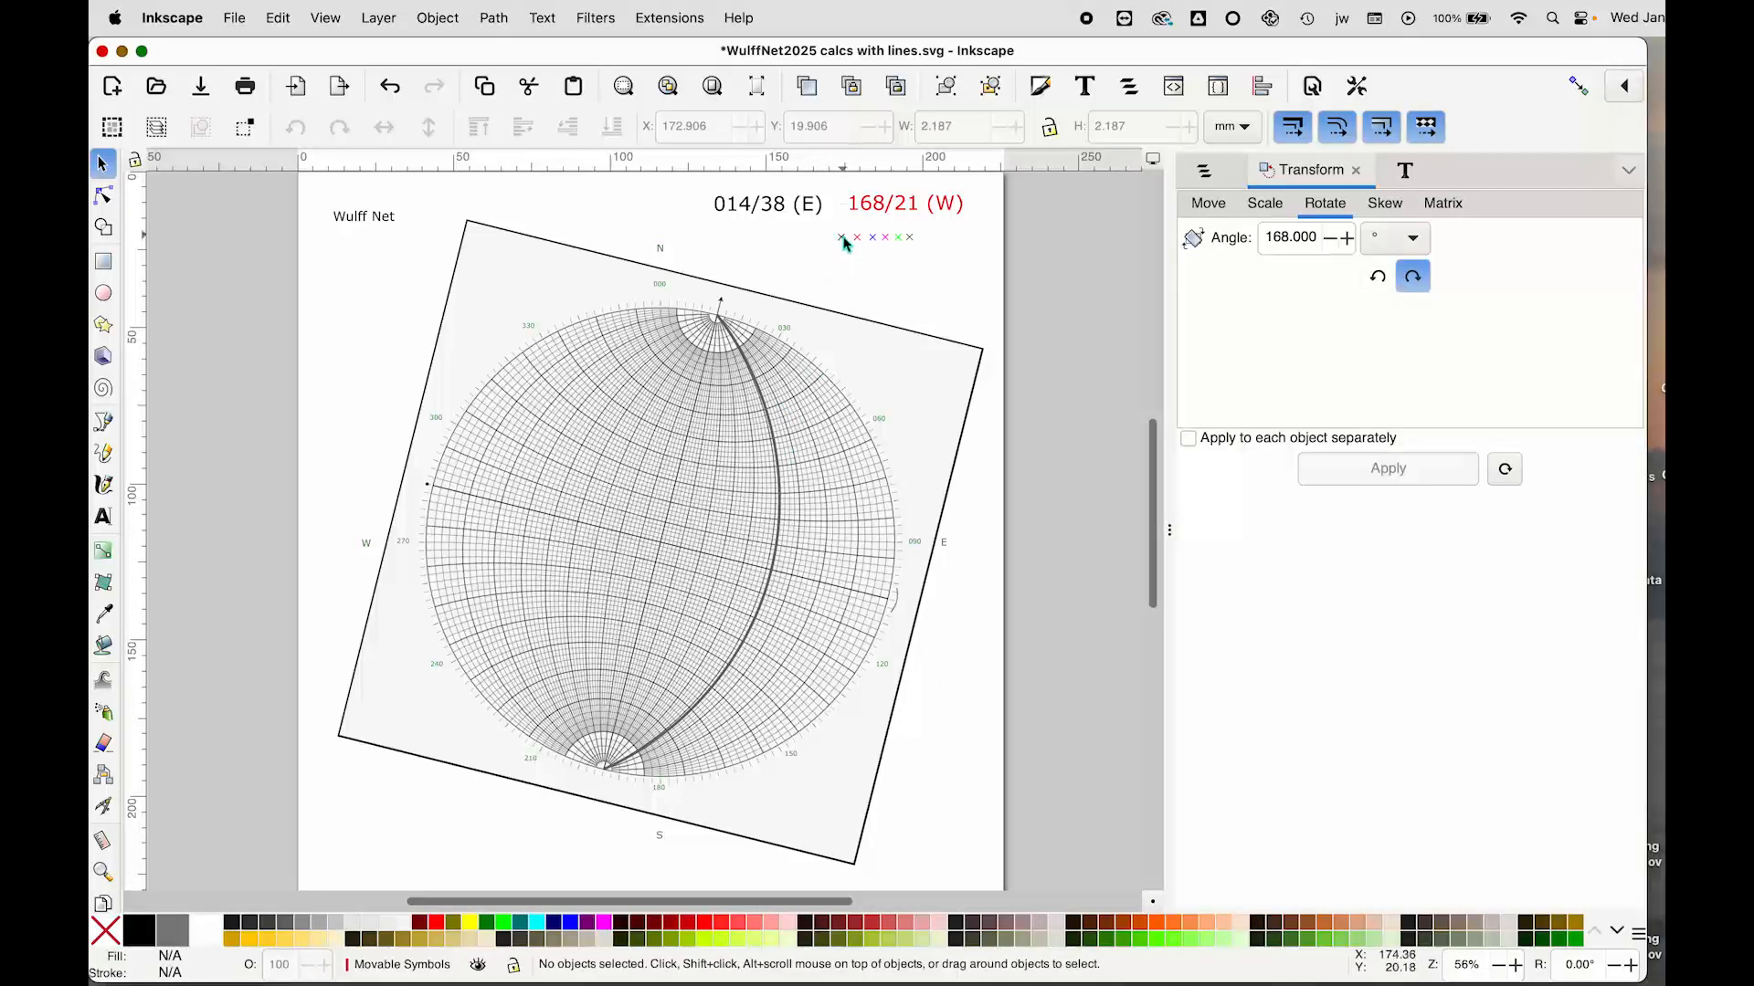
click(840, 241)
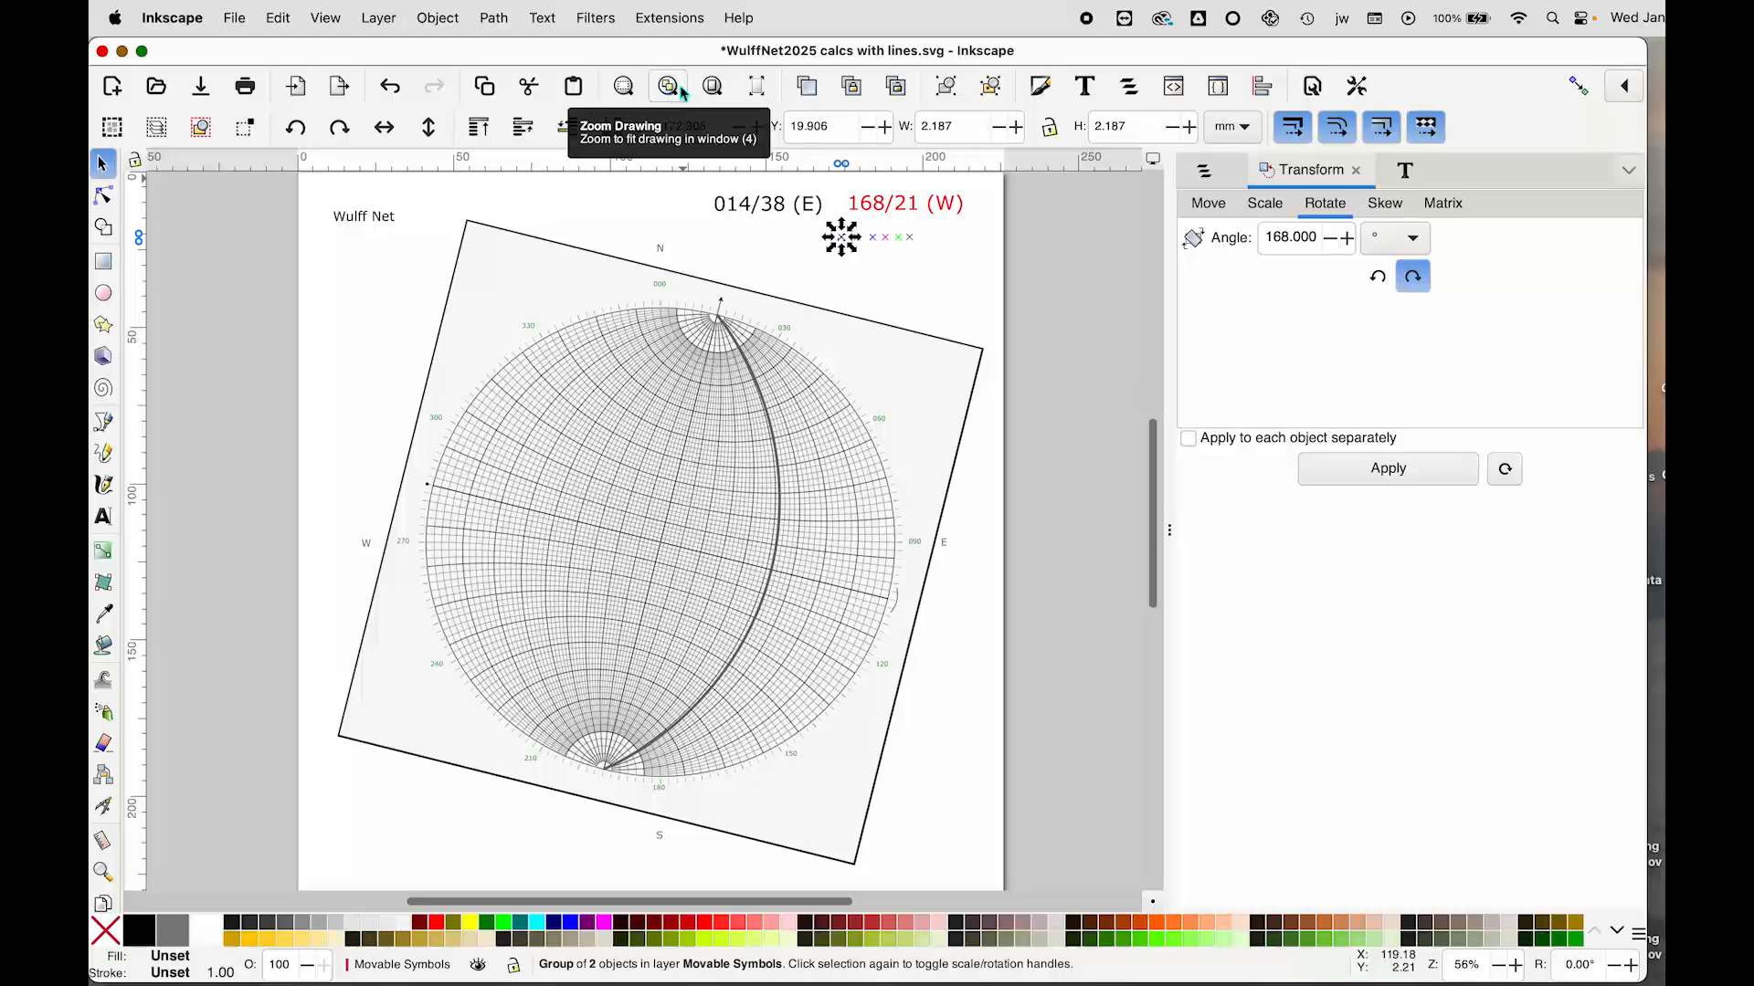
click(851, 88)
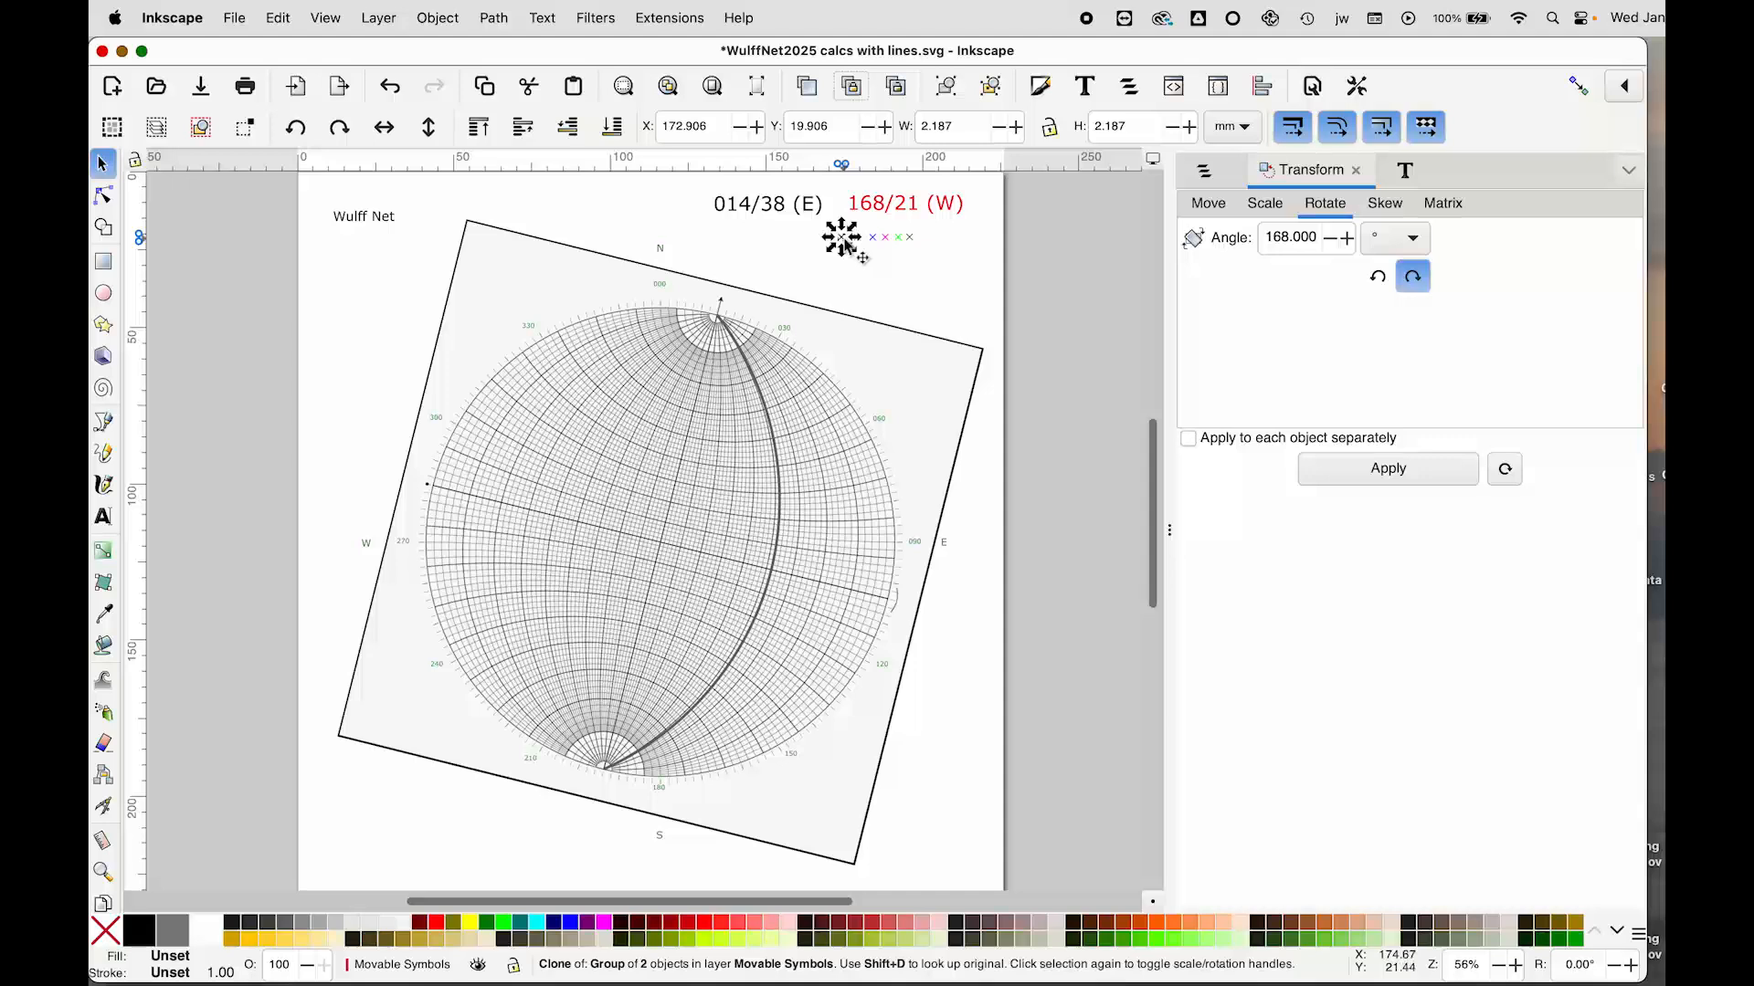
mouse_move(846, 244)
mouse_down()
mouse_move(728, 513)
mouse_move(673, 541)
mouse_move(875, 599)
mouse_move(582, 531)
mouse_up()
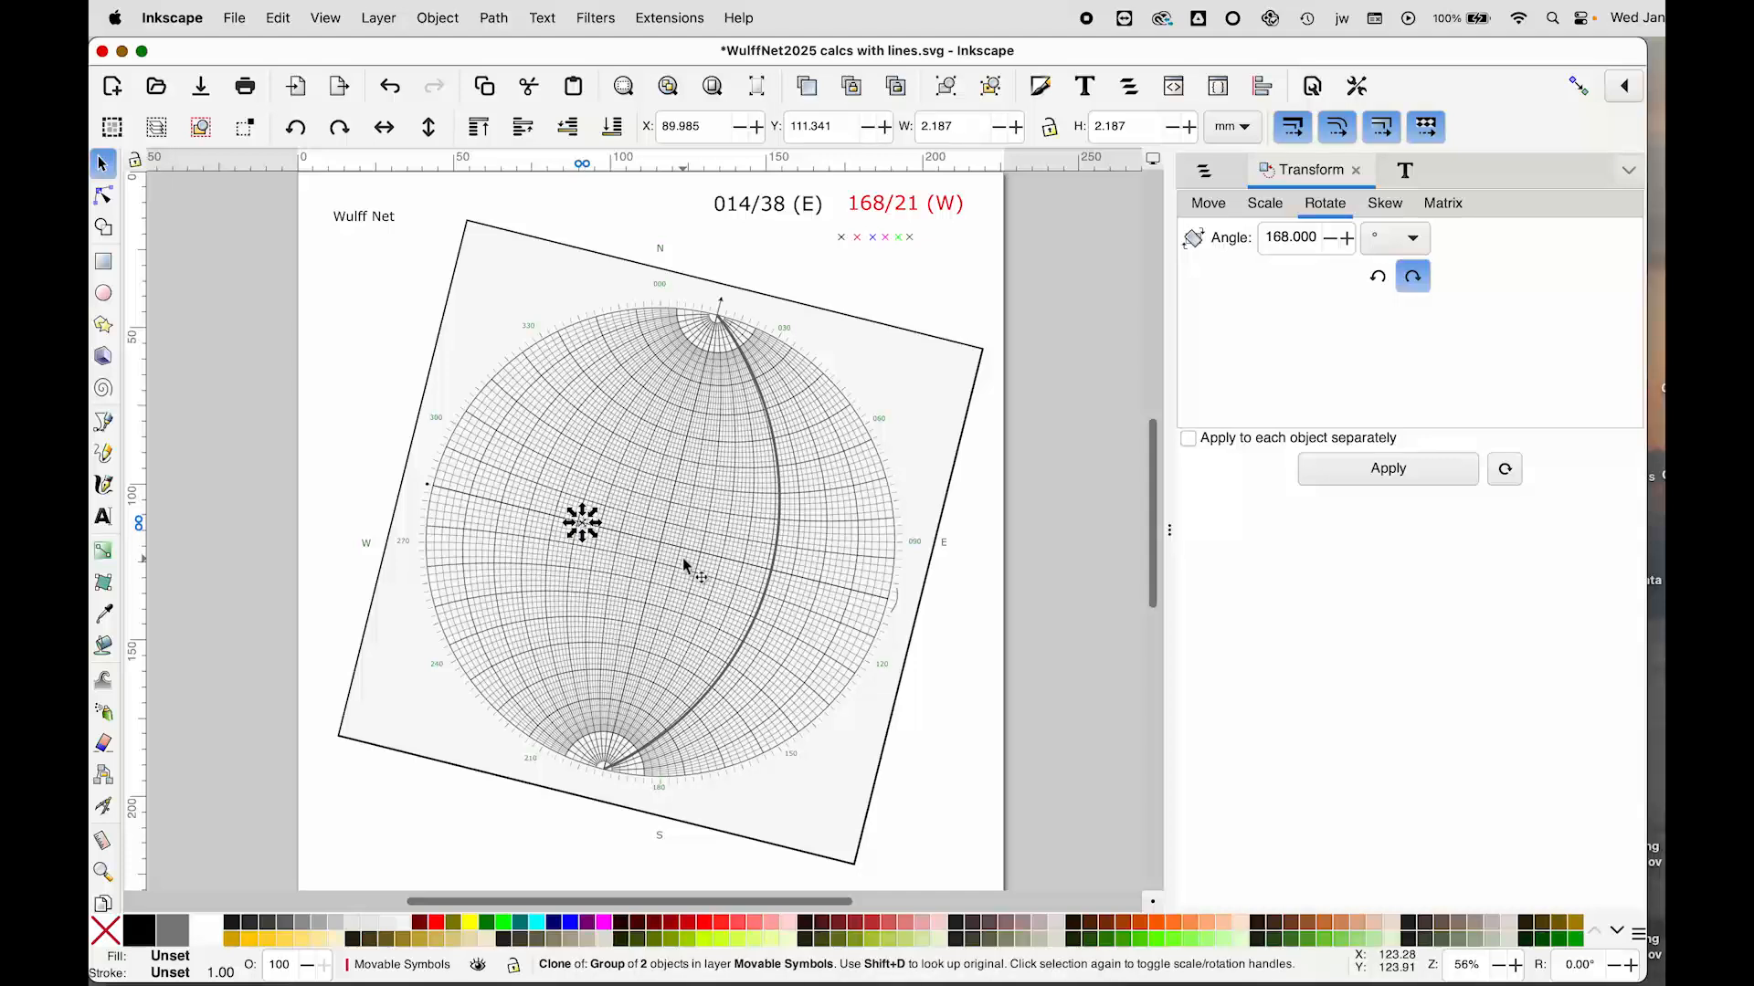
Step: Reset the Wulff net's rotation to north, then rotate the net 168° clockwise
click(929, 377)
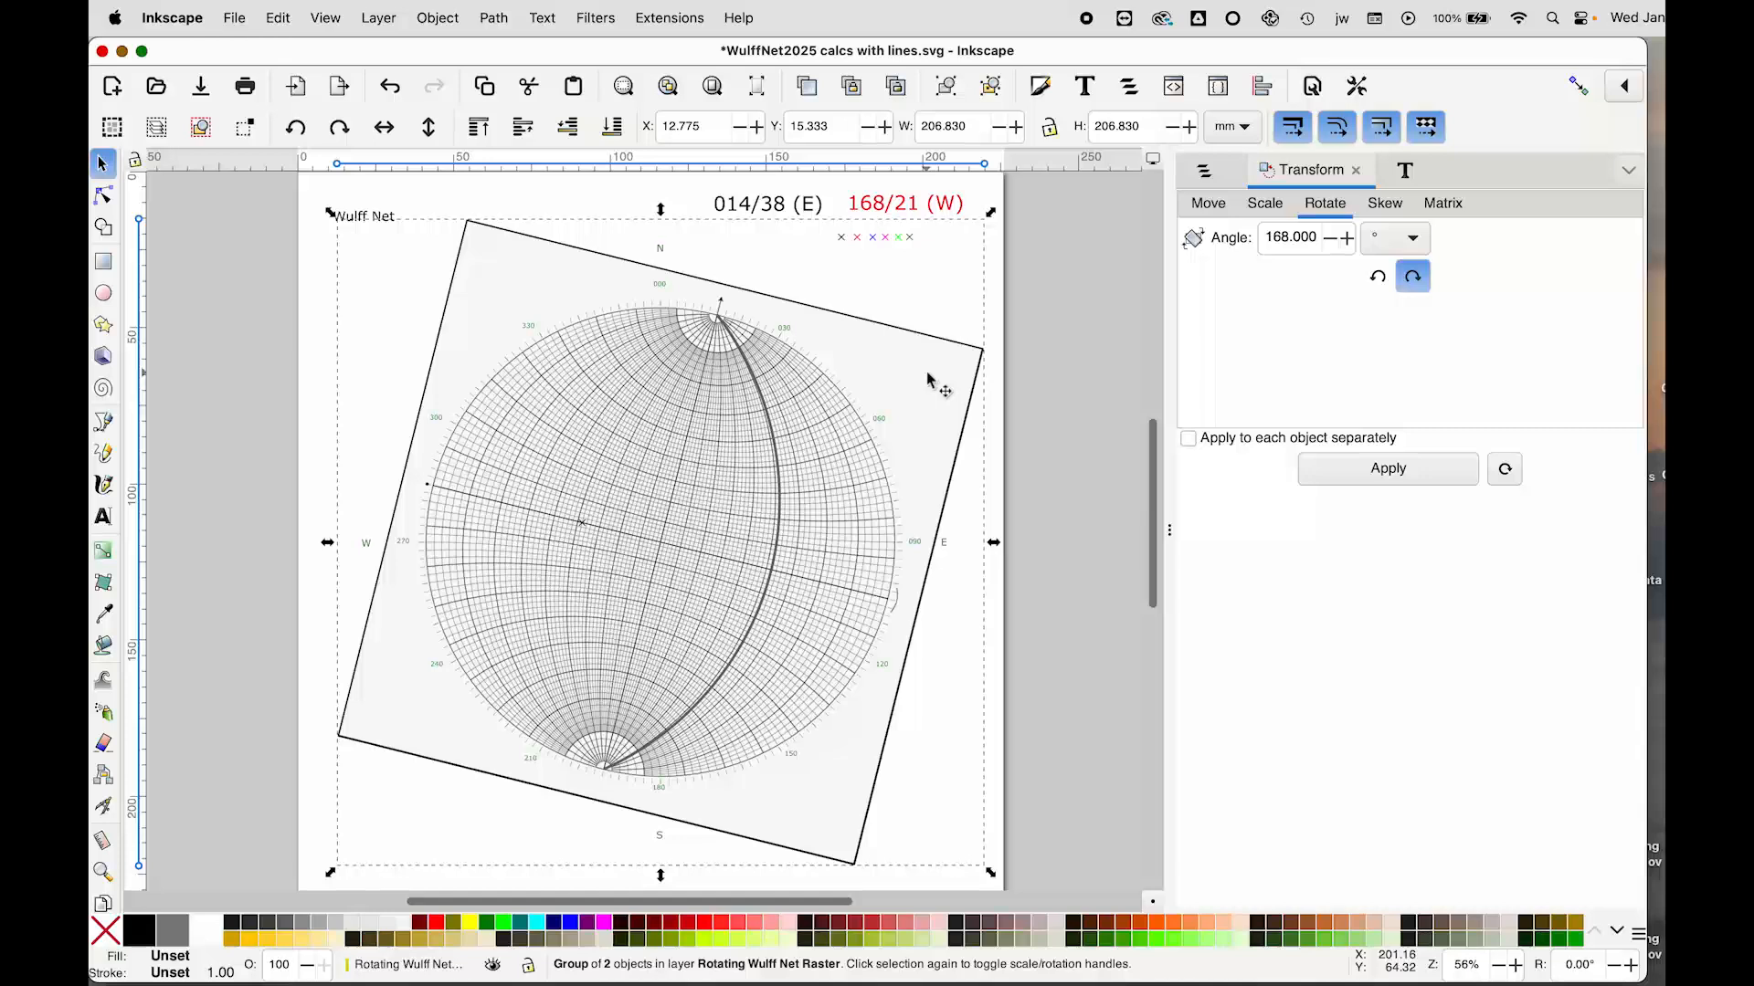
key(alt+shift+r)
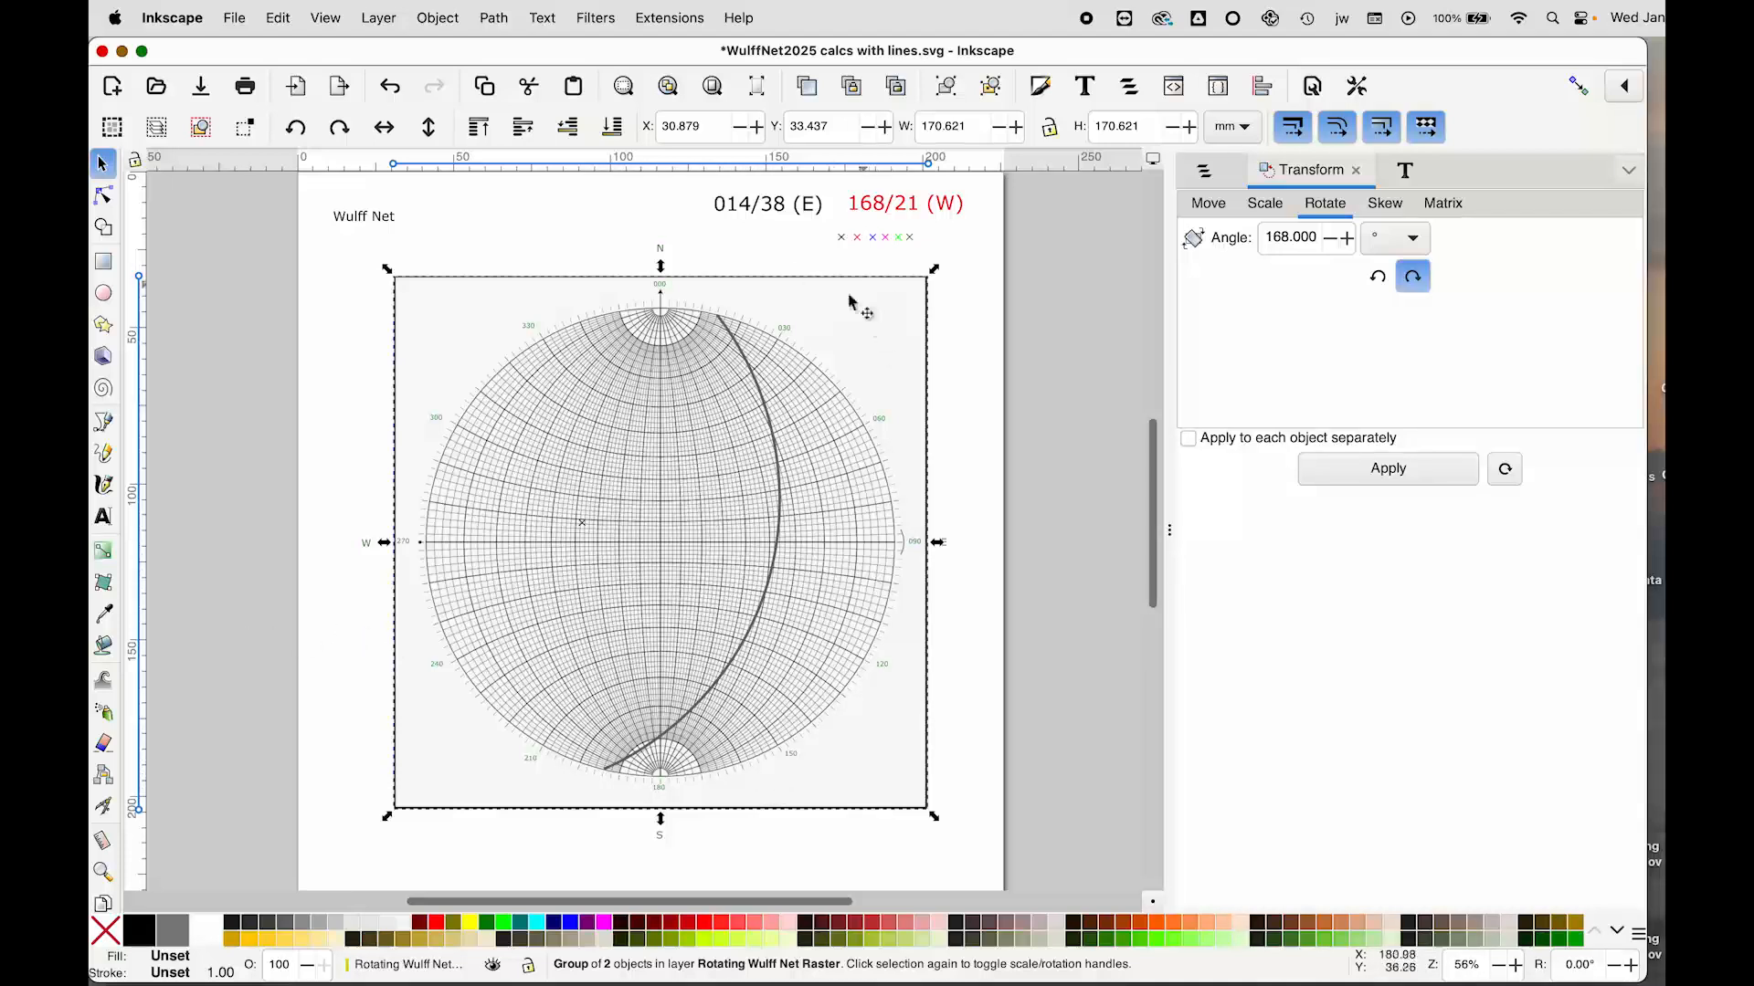
click(884, 327)
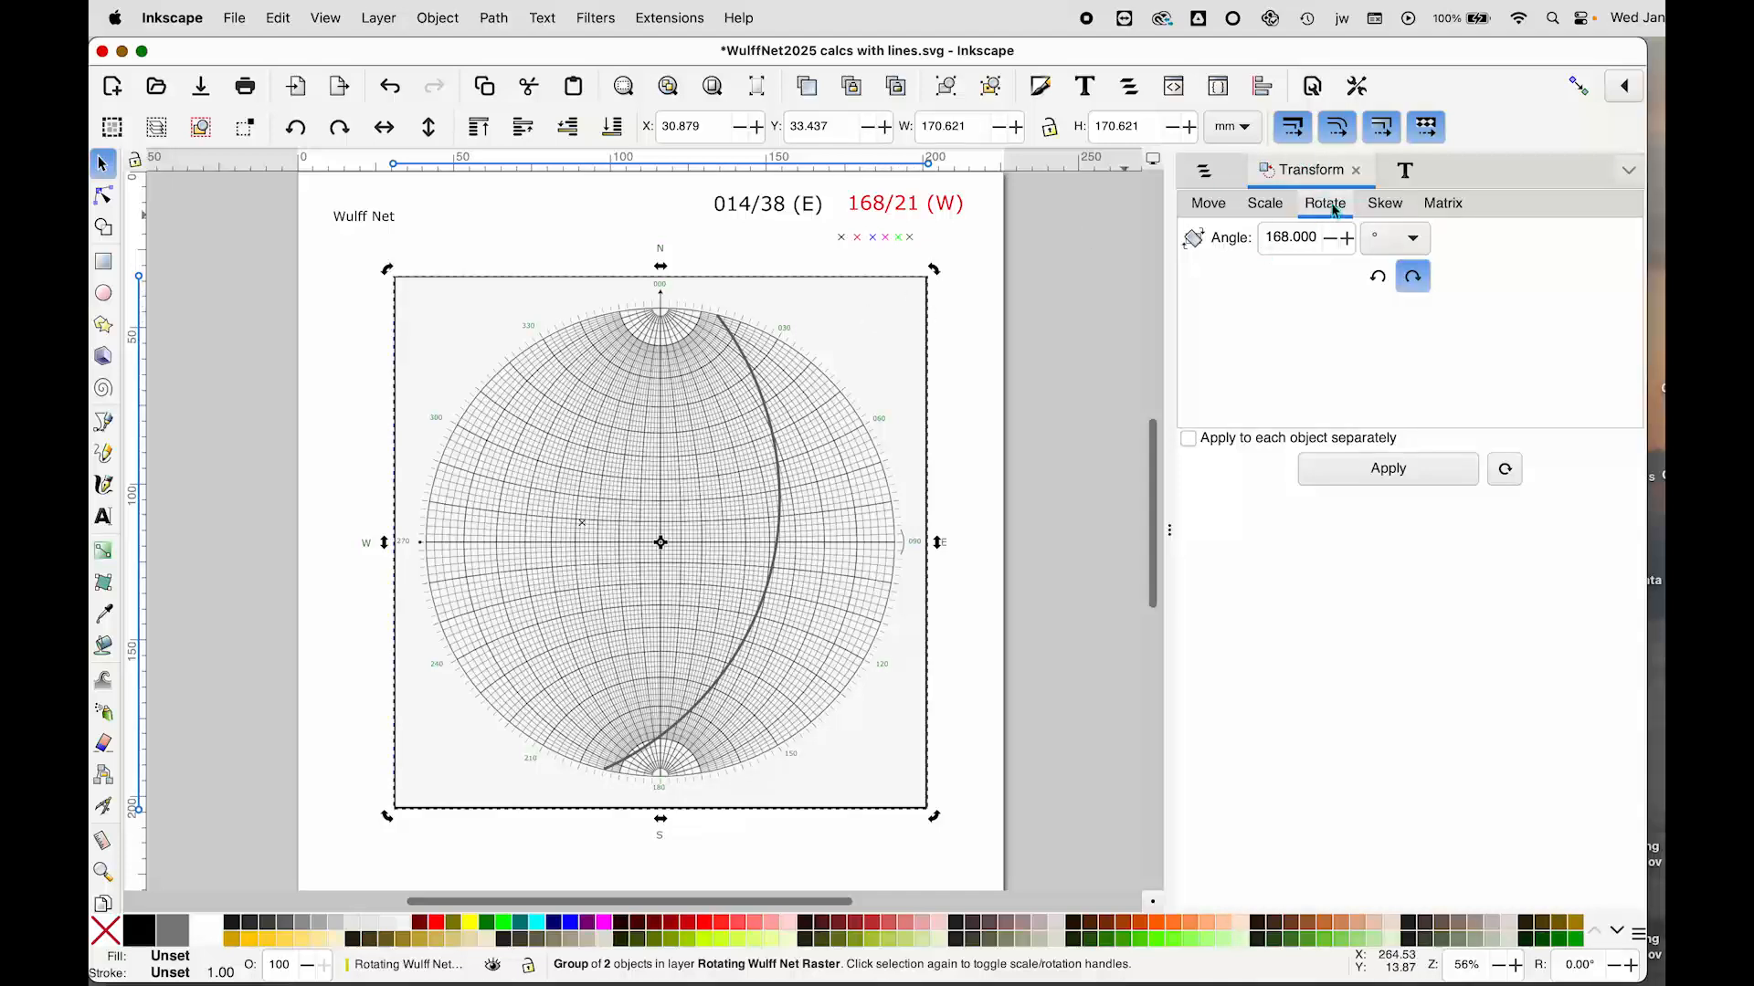
click(1288, 239)
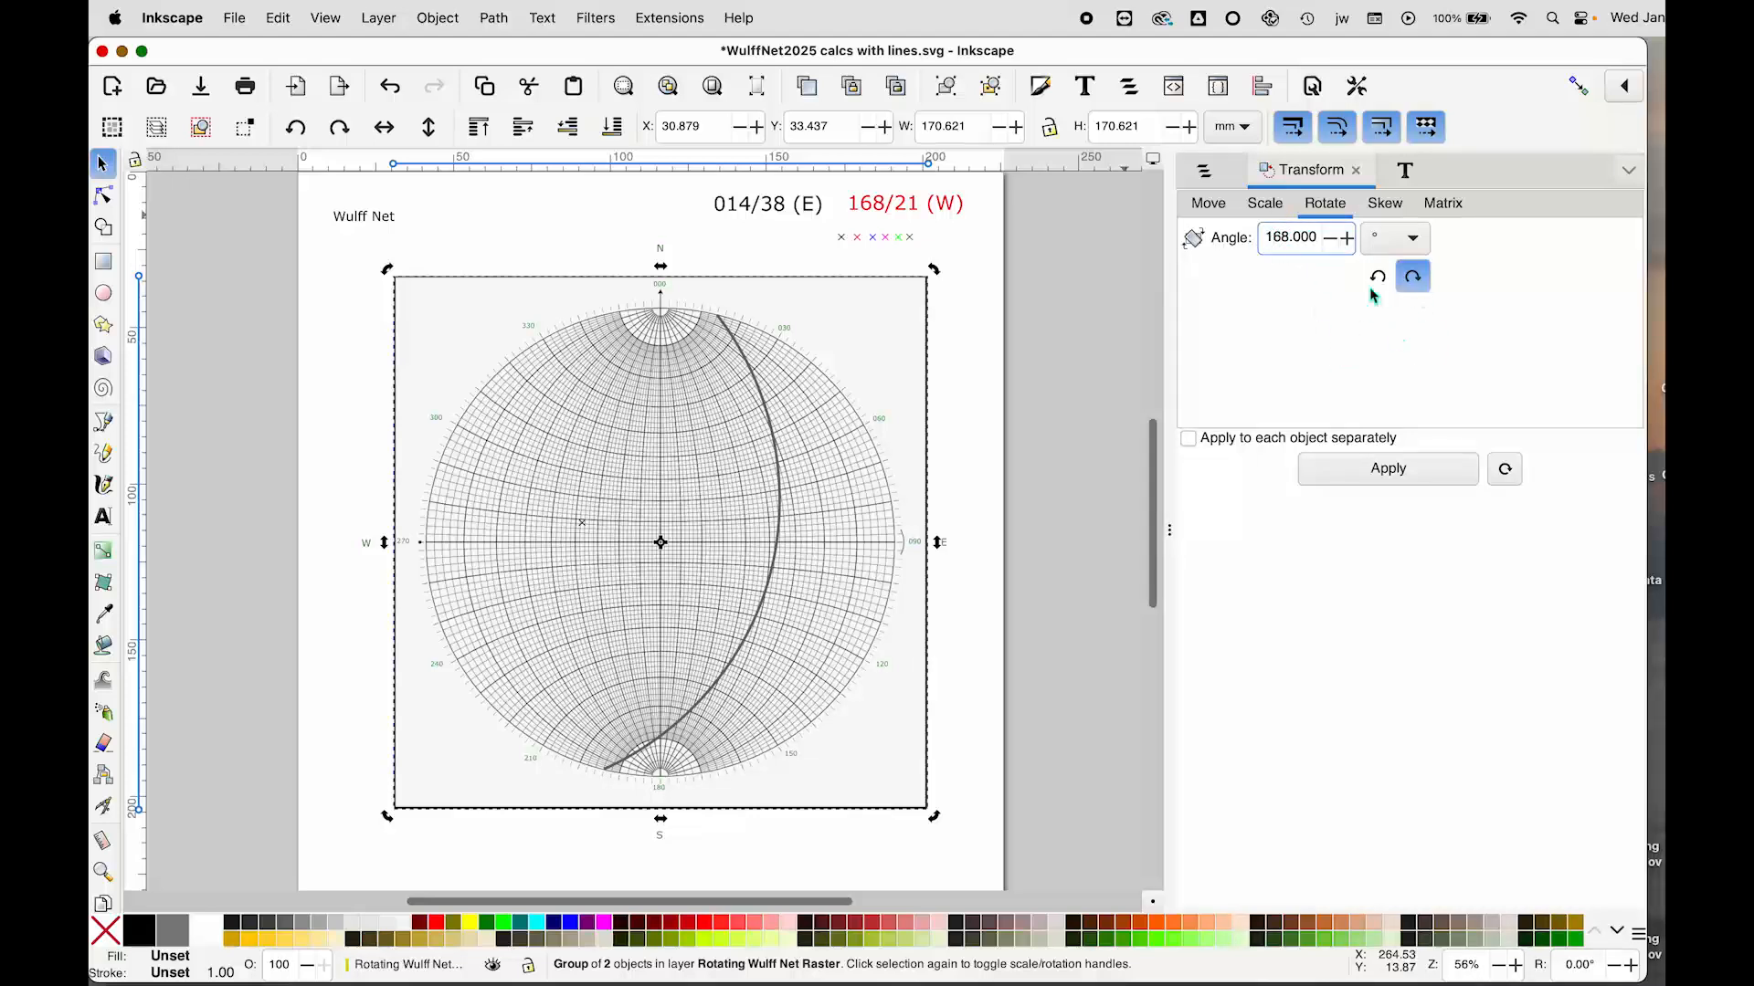
click(1402, 475)
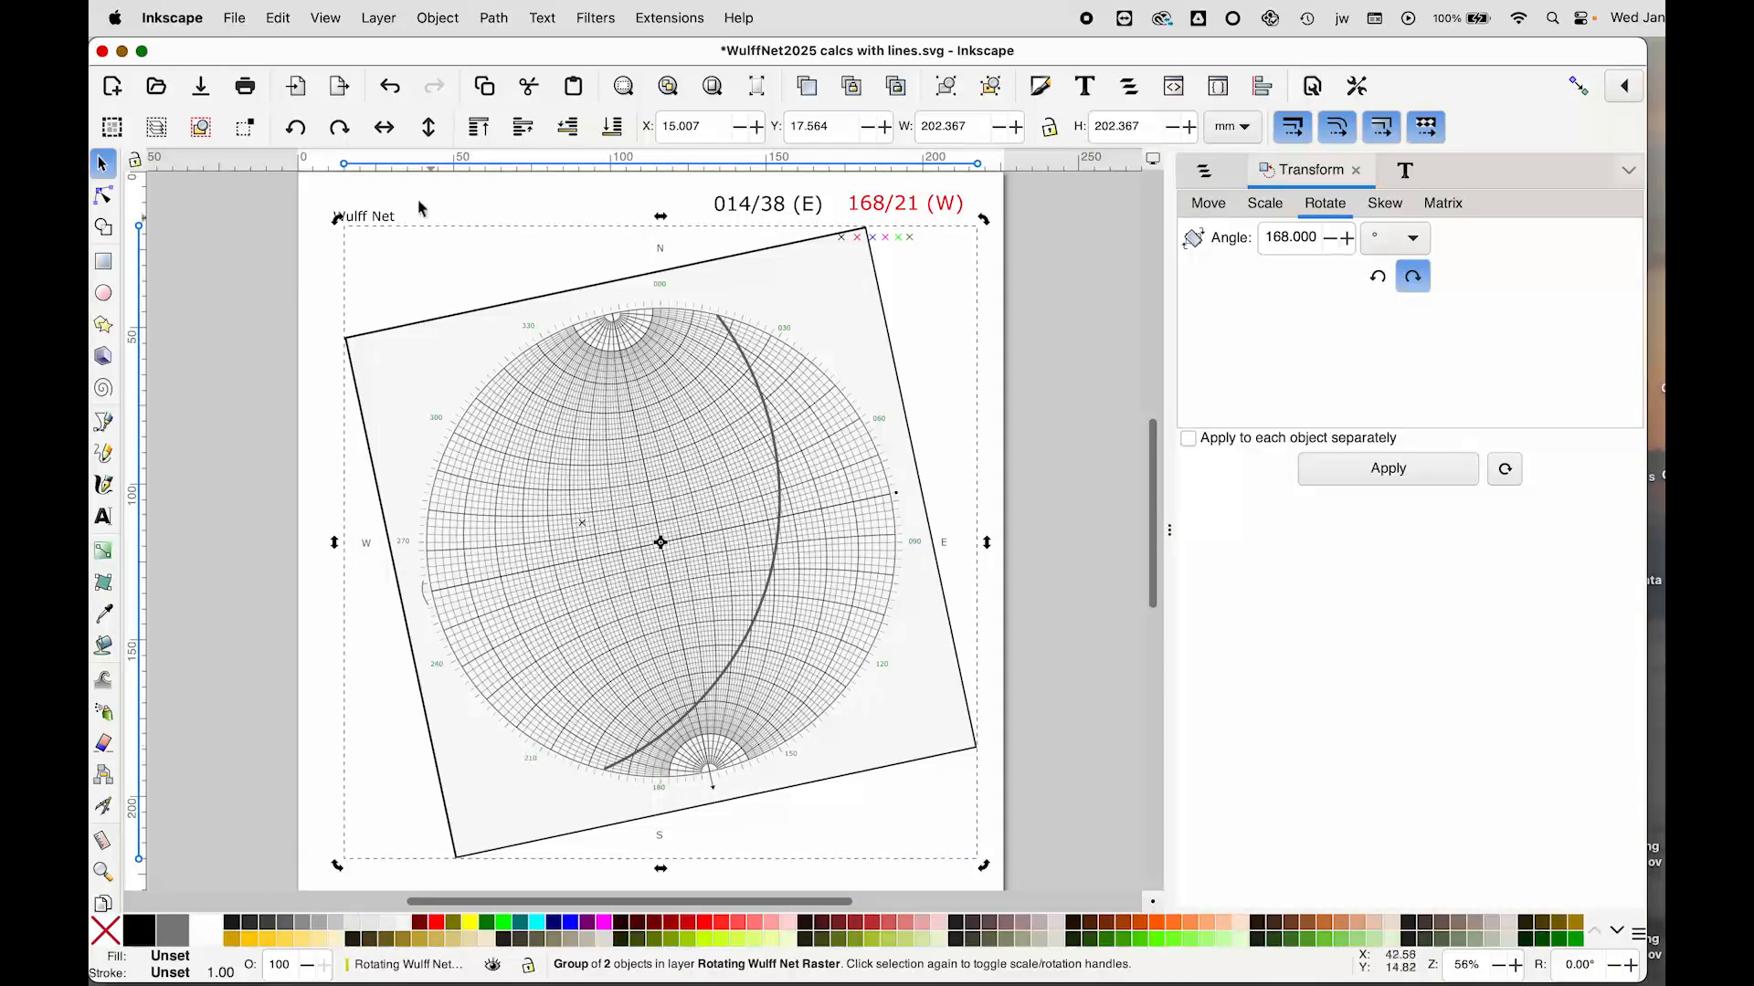
Step: Trace the 168/21 W great circle as a Spiro path between the net's poles, with no fill and a red stroke
click(103, 422)
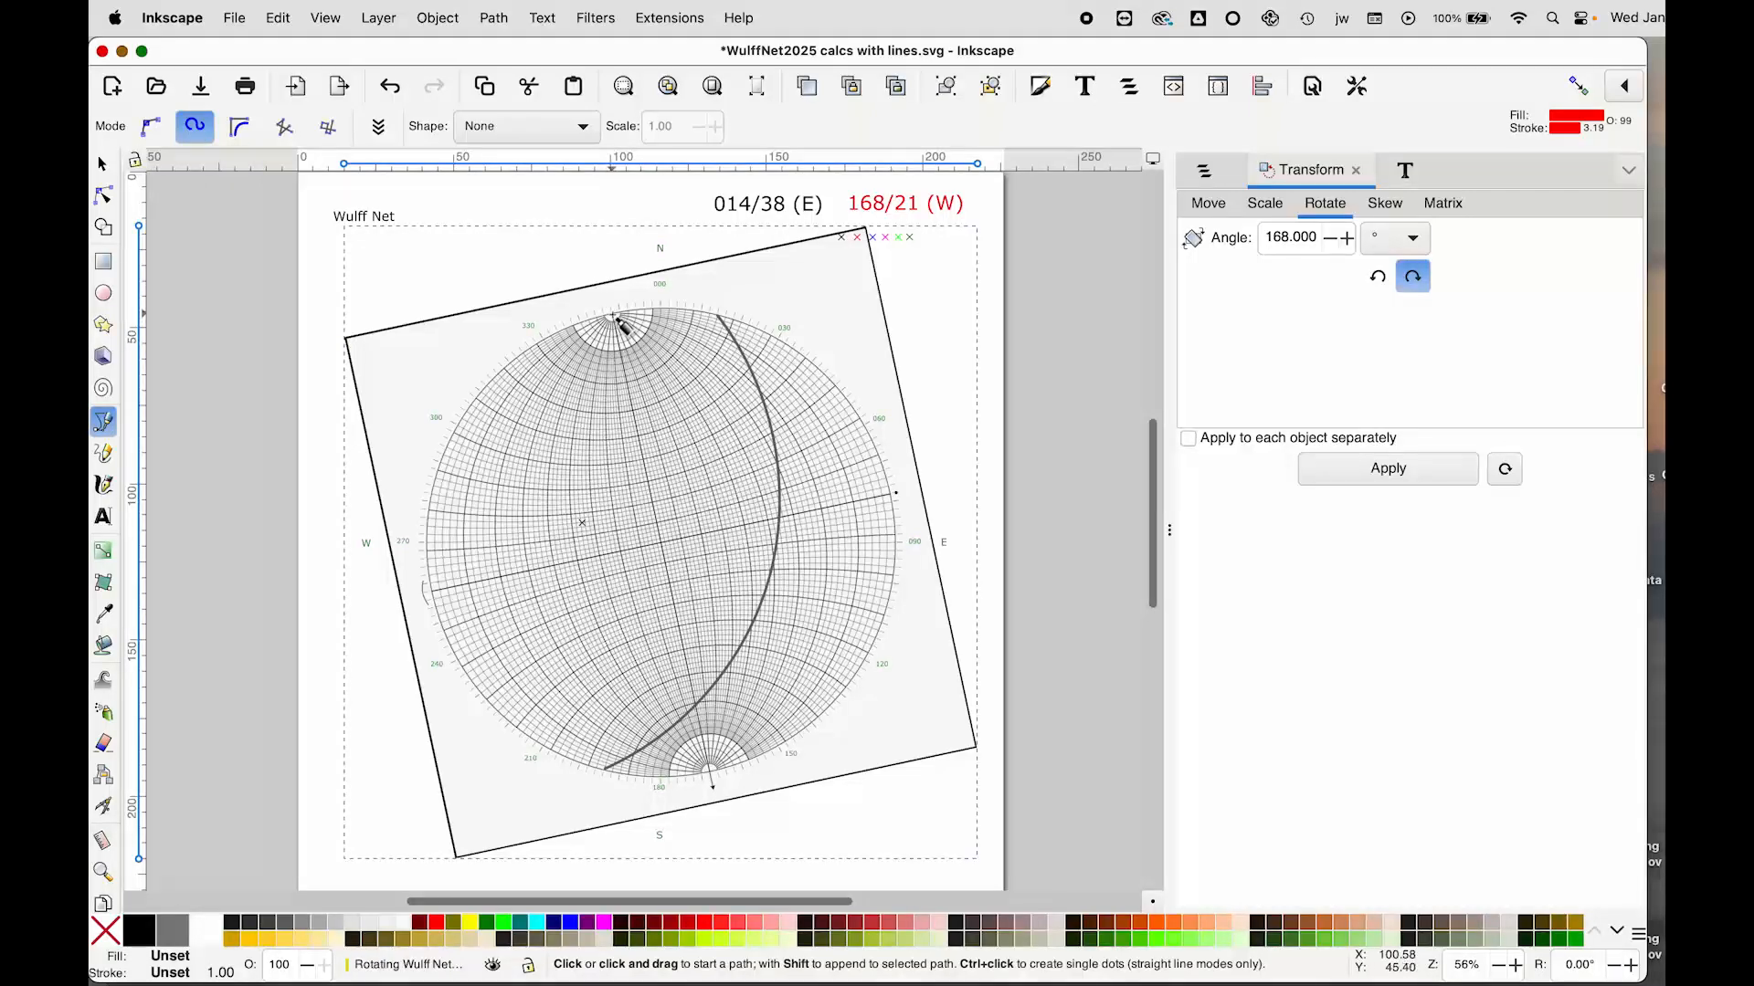
click(612, 315)
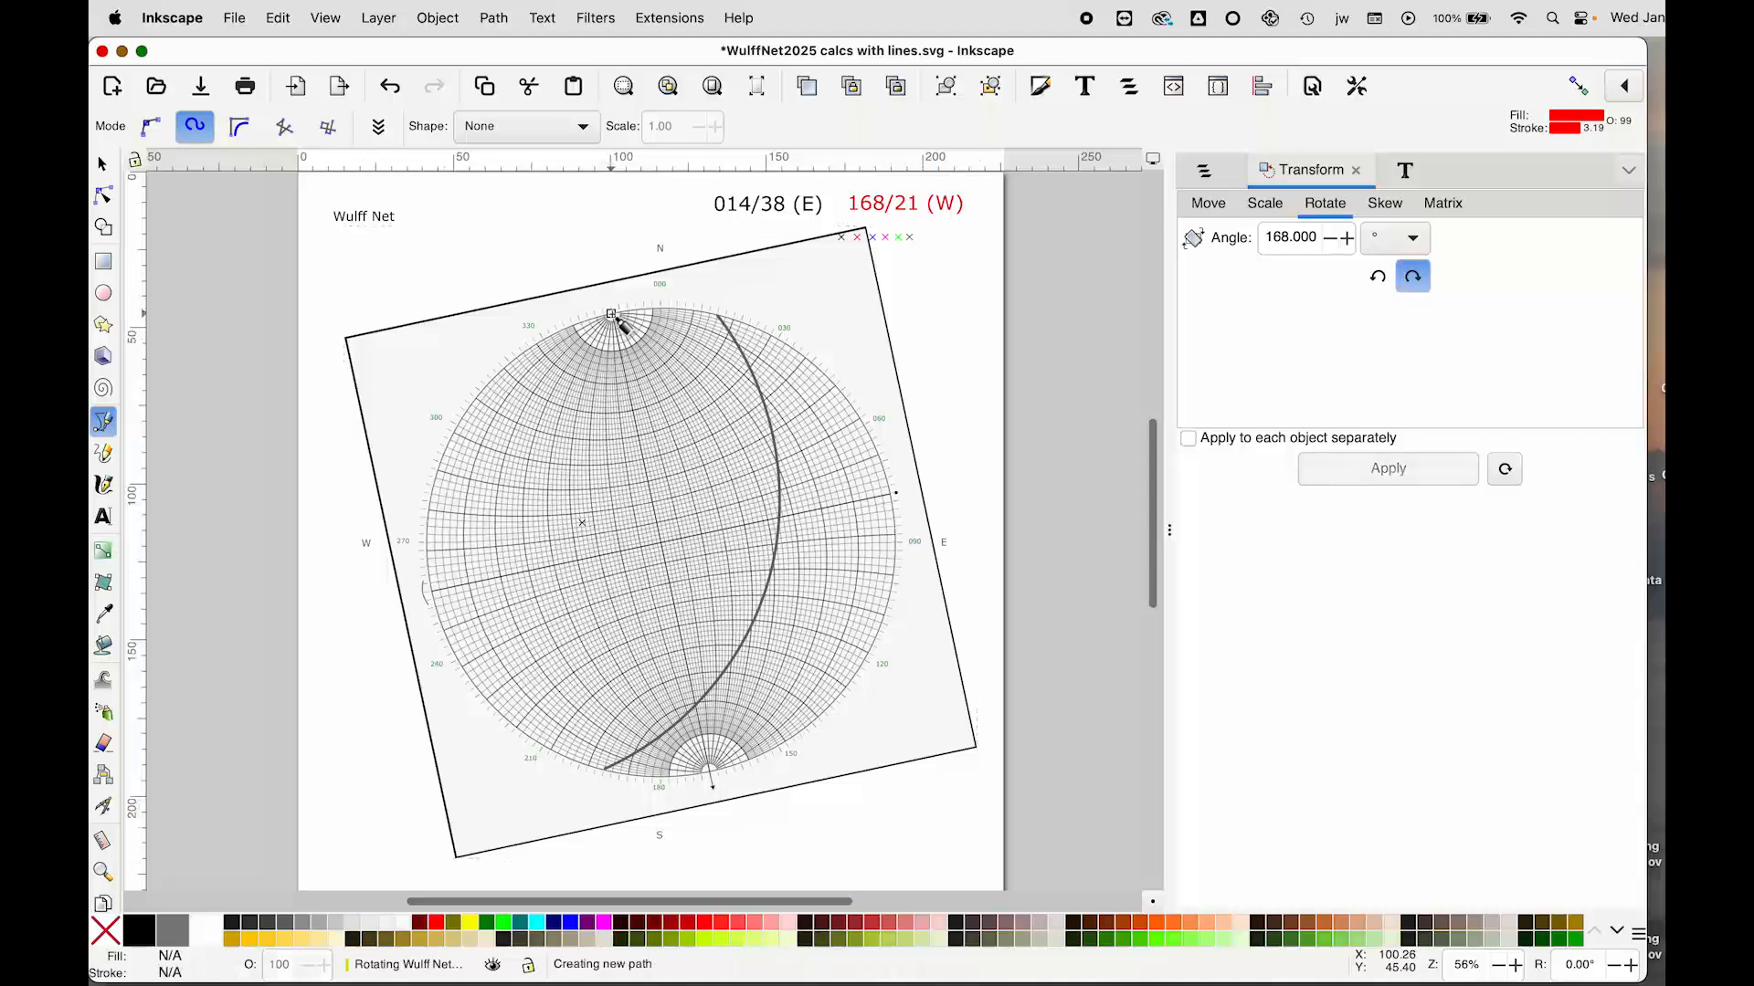
click(504, 577)
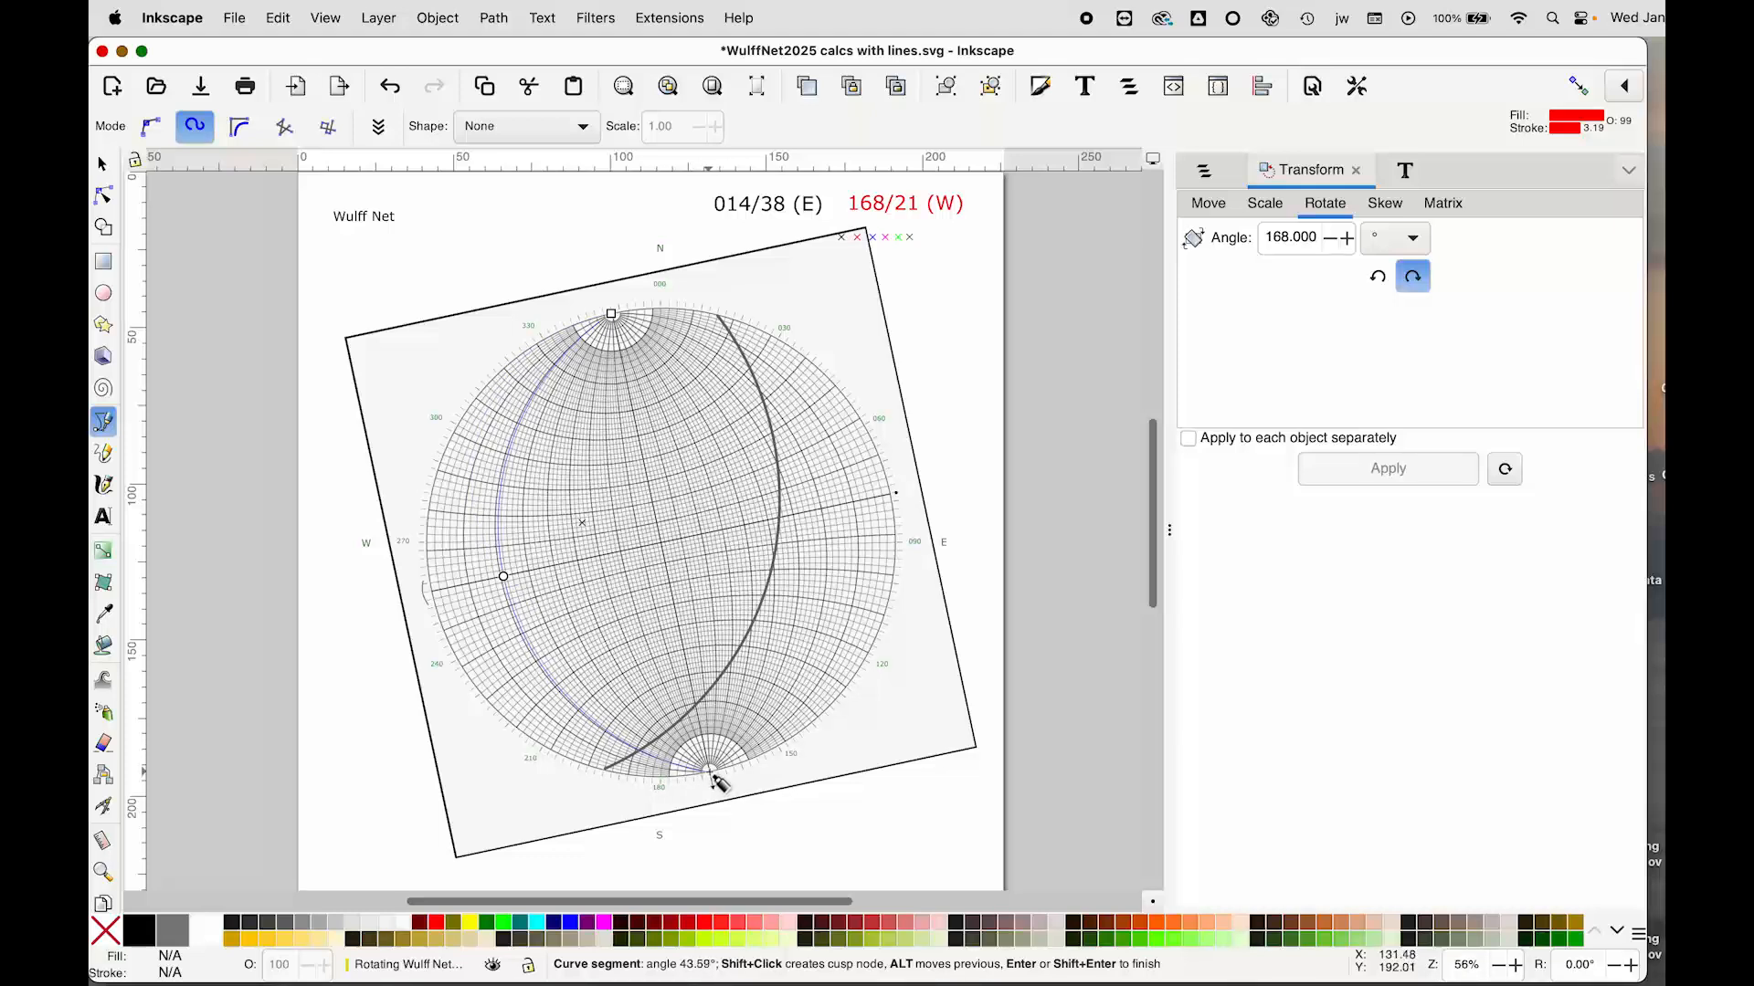
click(709, 772)
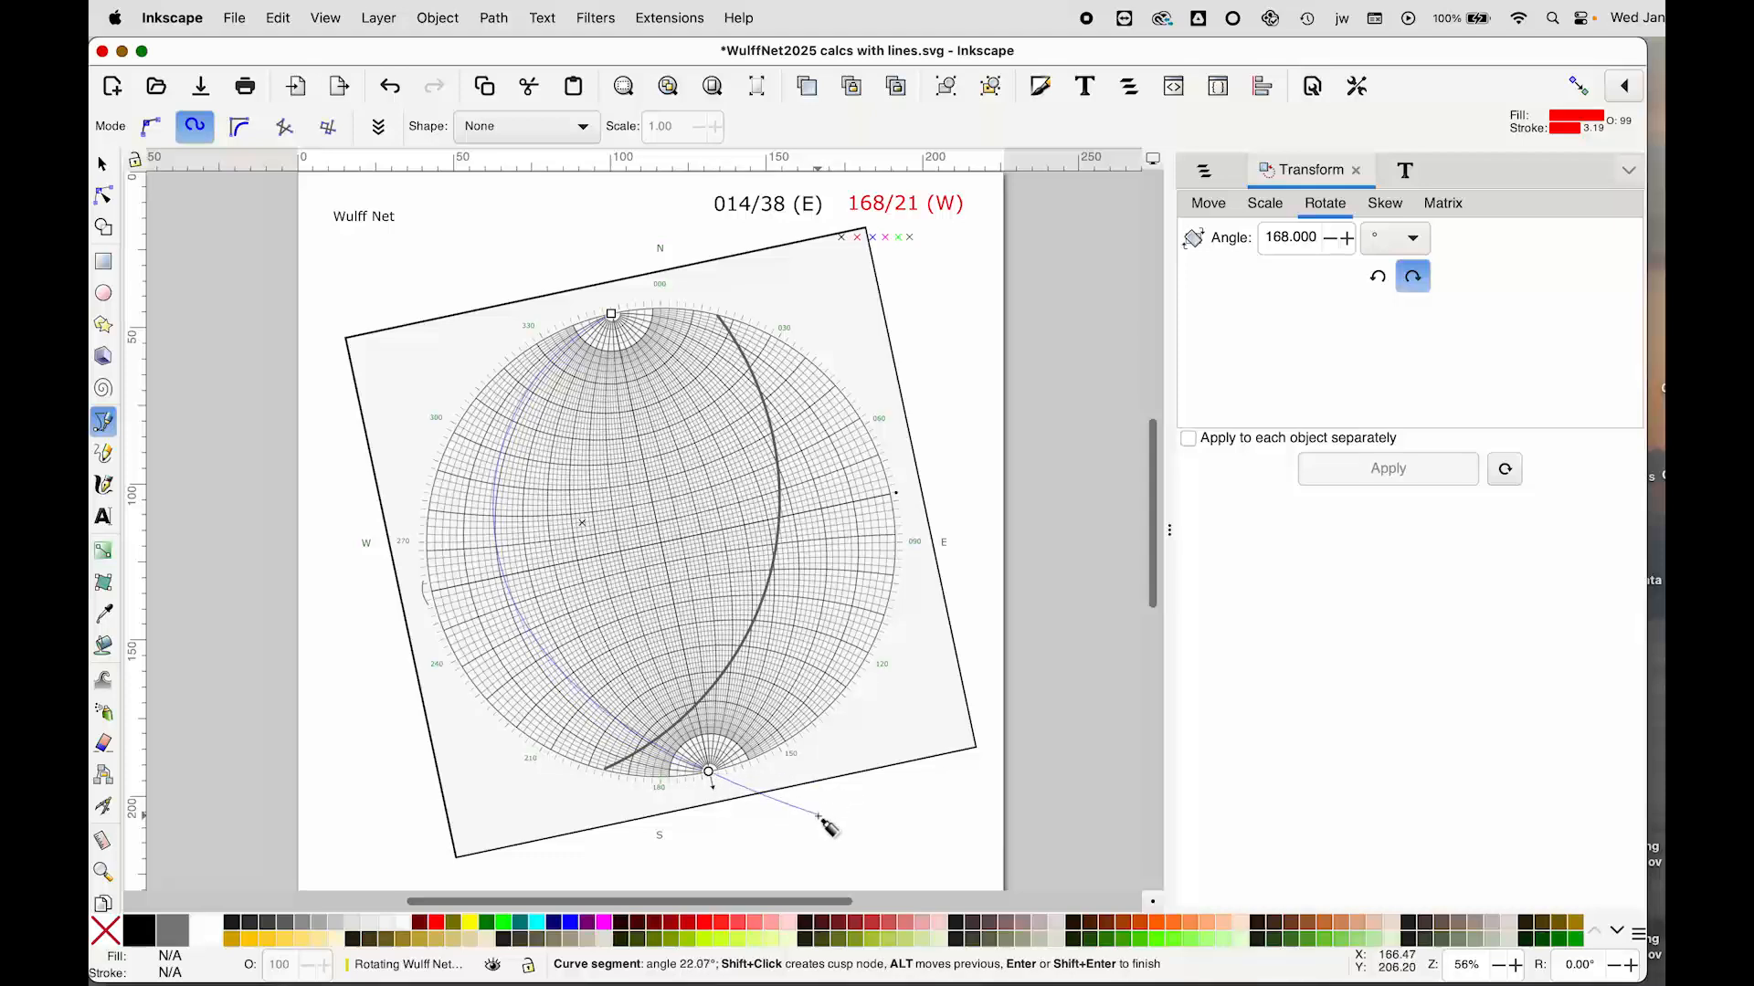
key(Return)
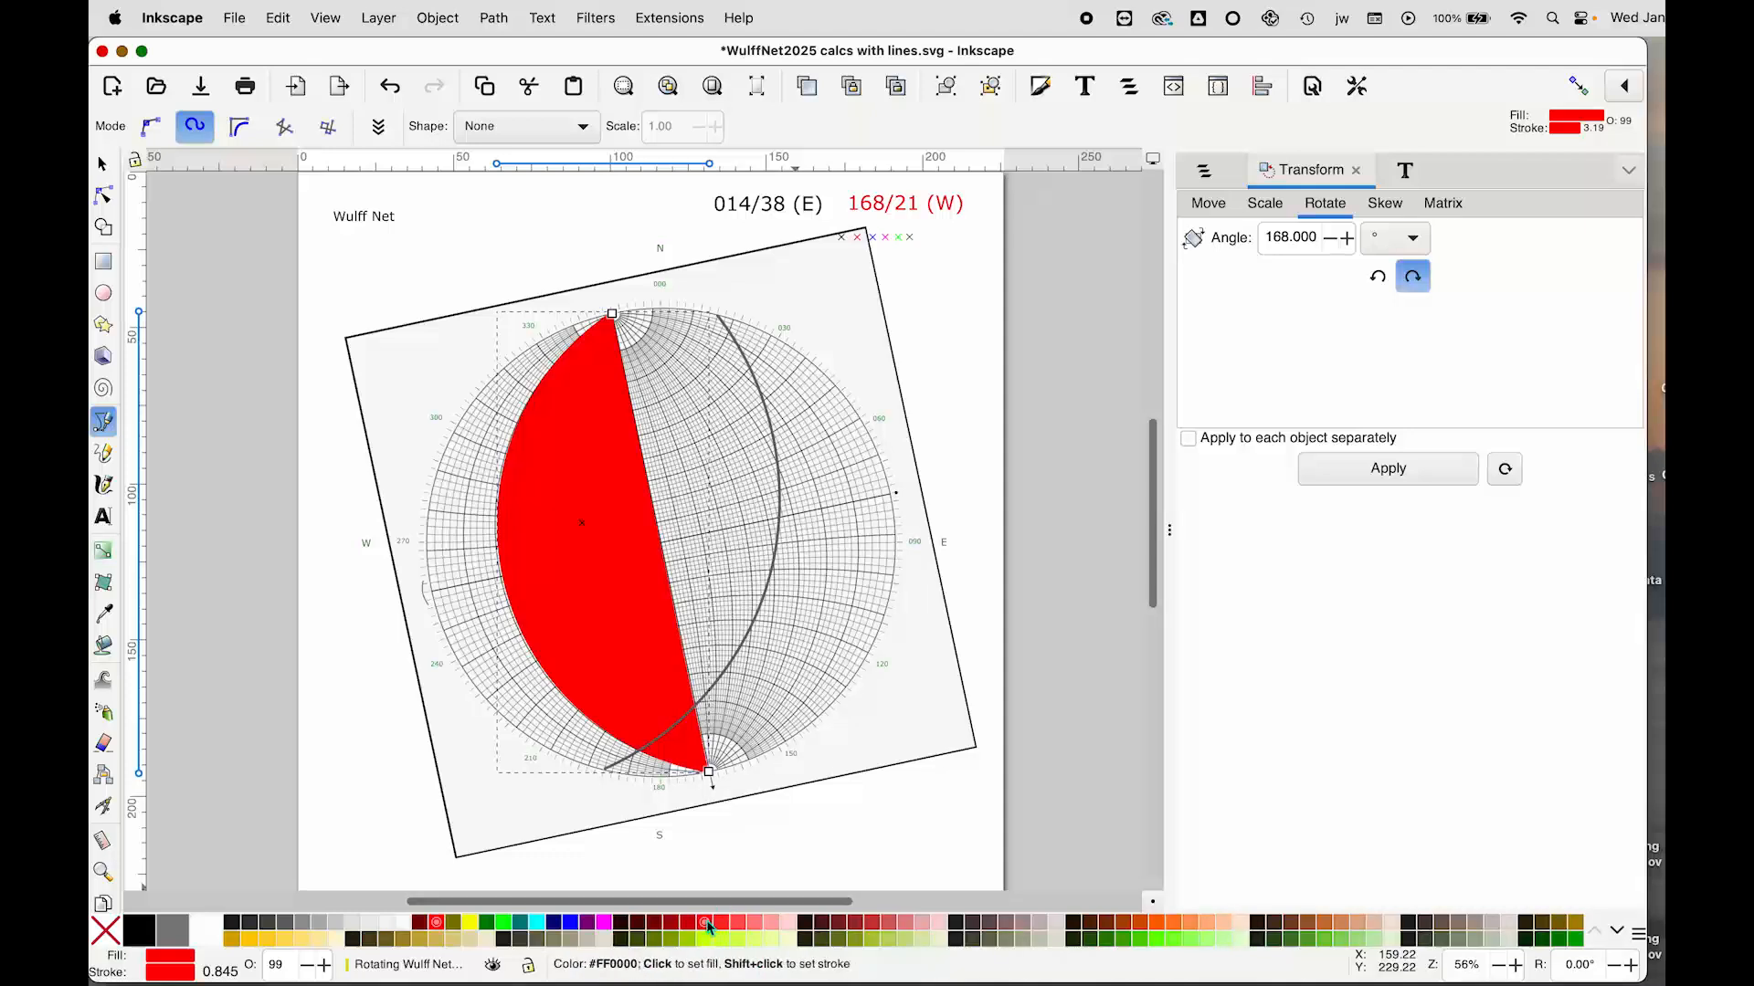
click(106, 938)
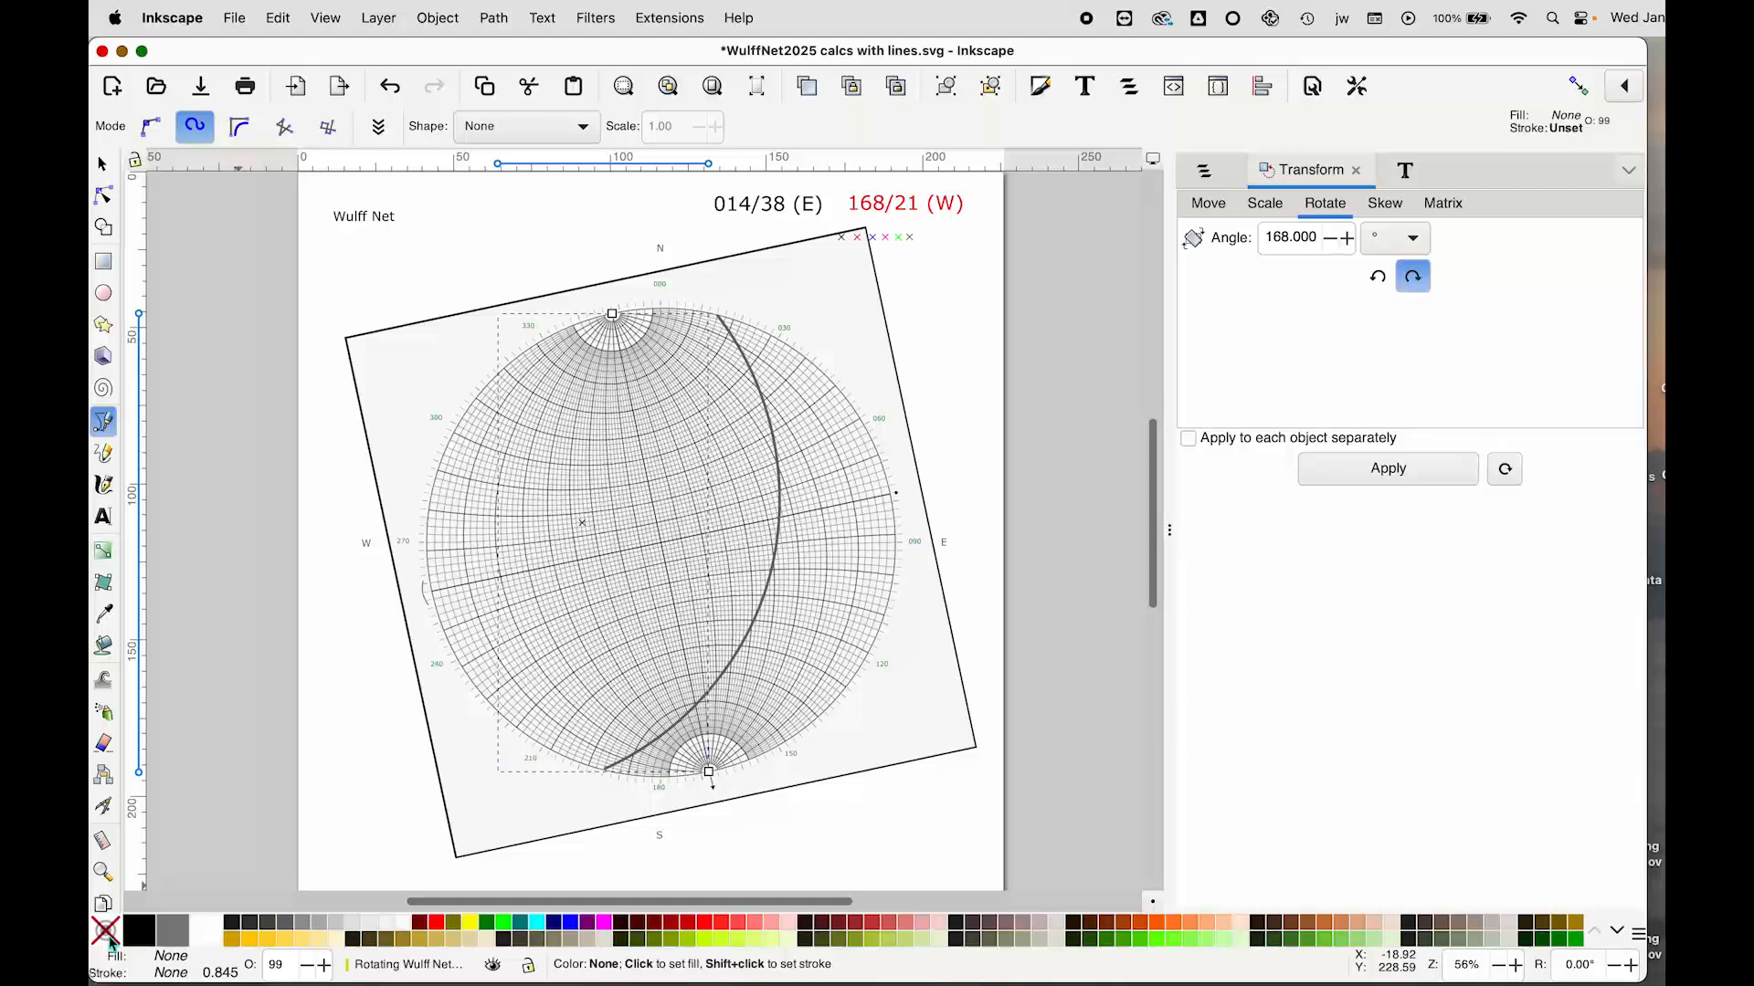
shift+click(438, 930)
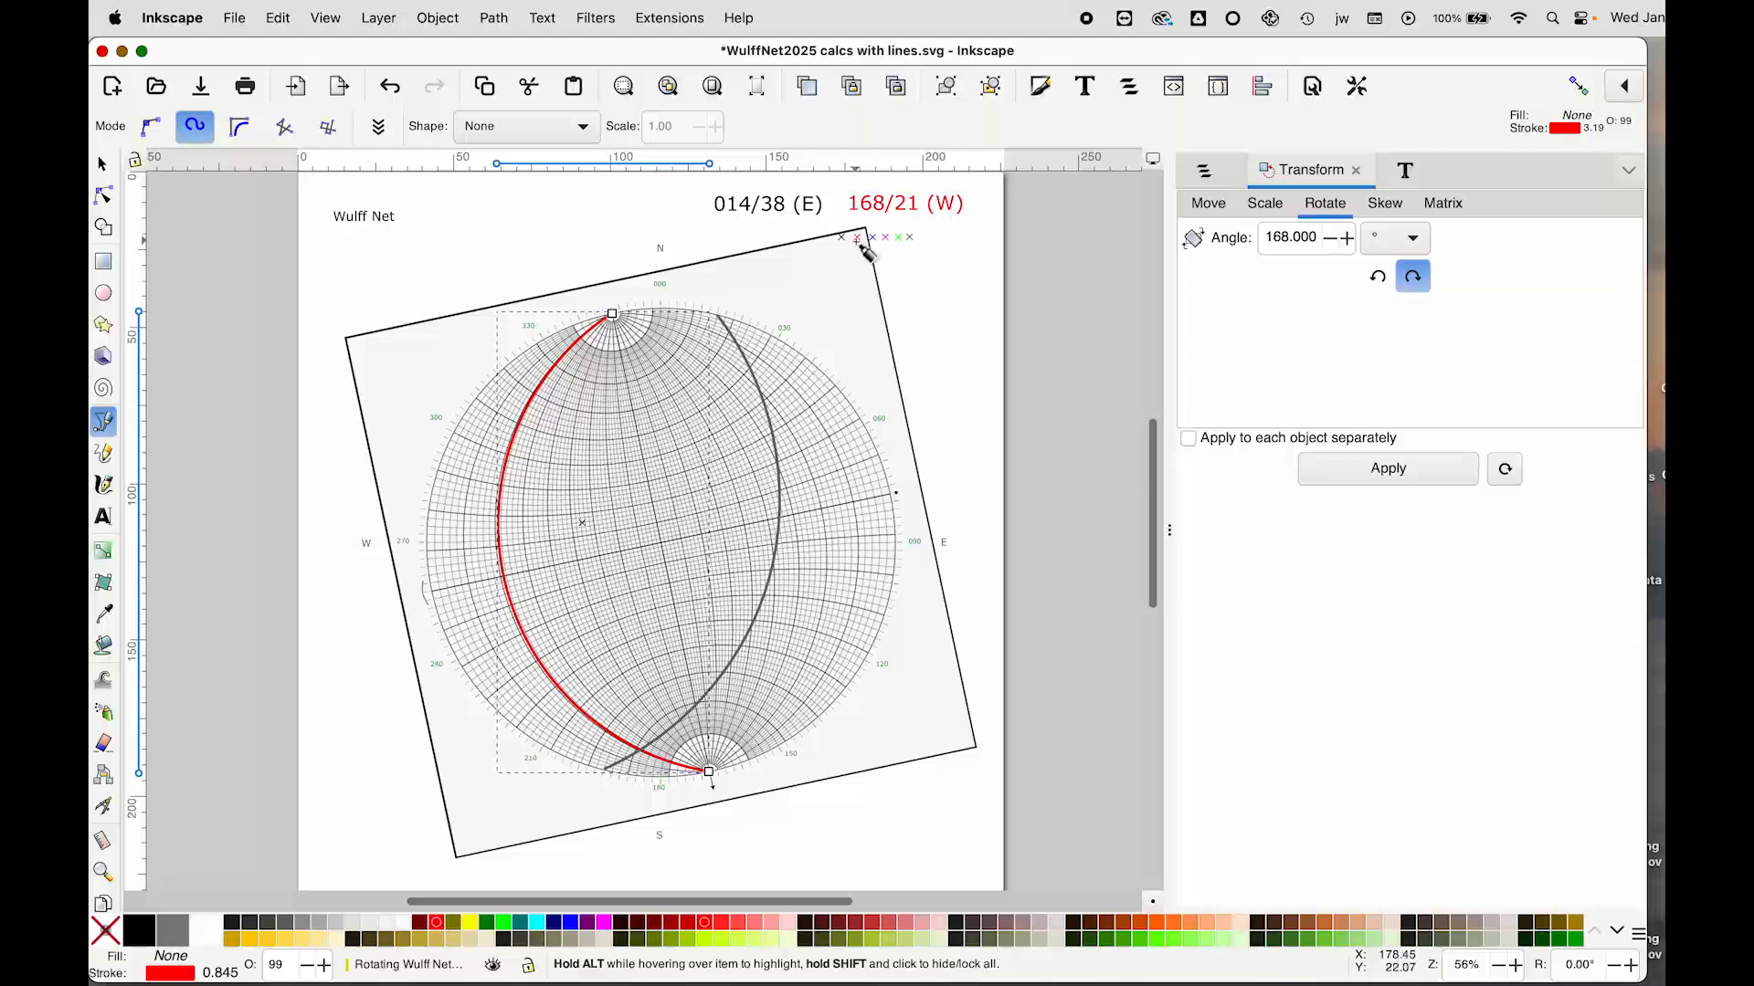
Step: Clone the red cross symbol and place the clone at the 168/21 plane's pole, at about X 129 mm, Y 115 mm
click(102, 165)
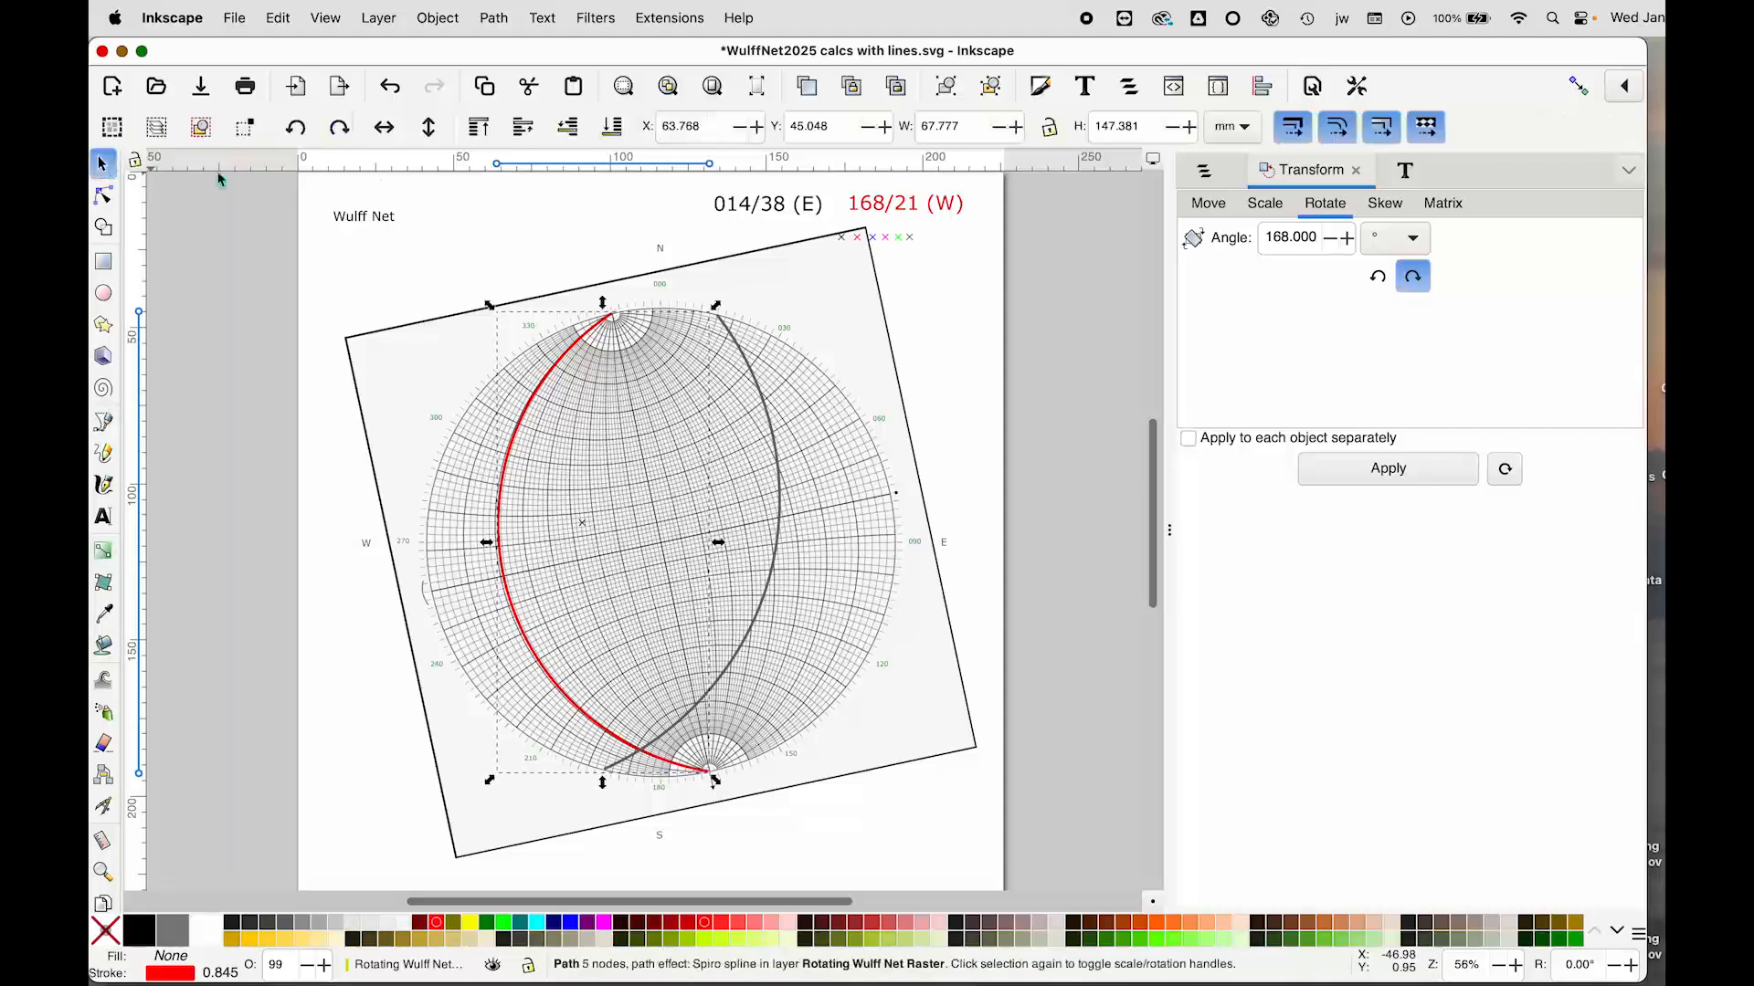
click(860, 243)
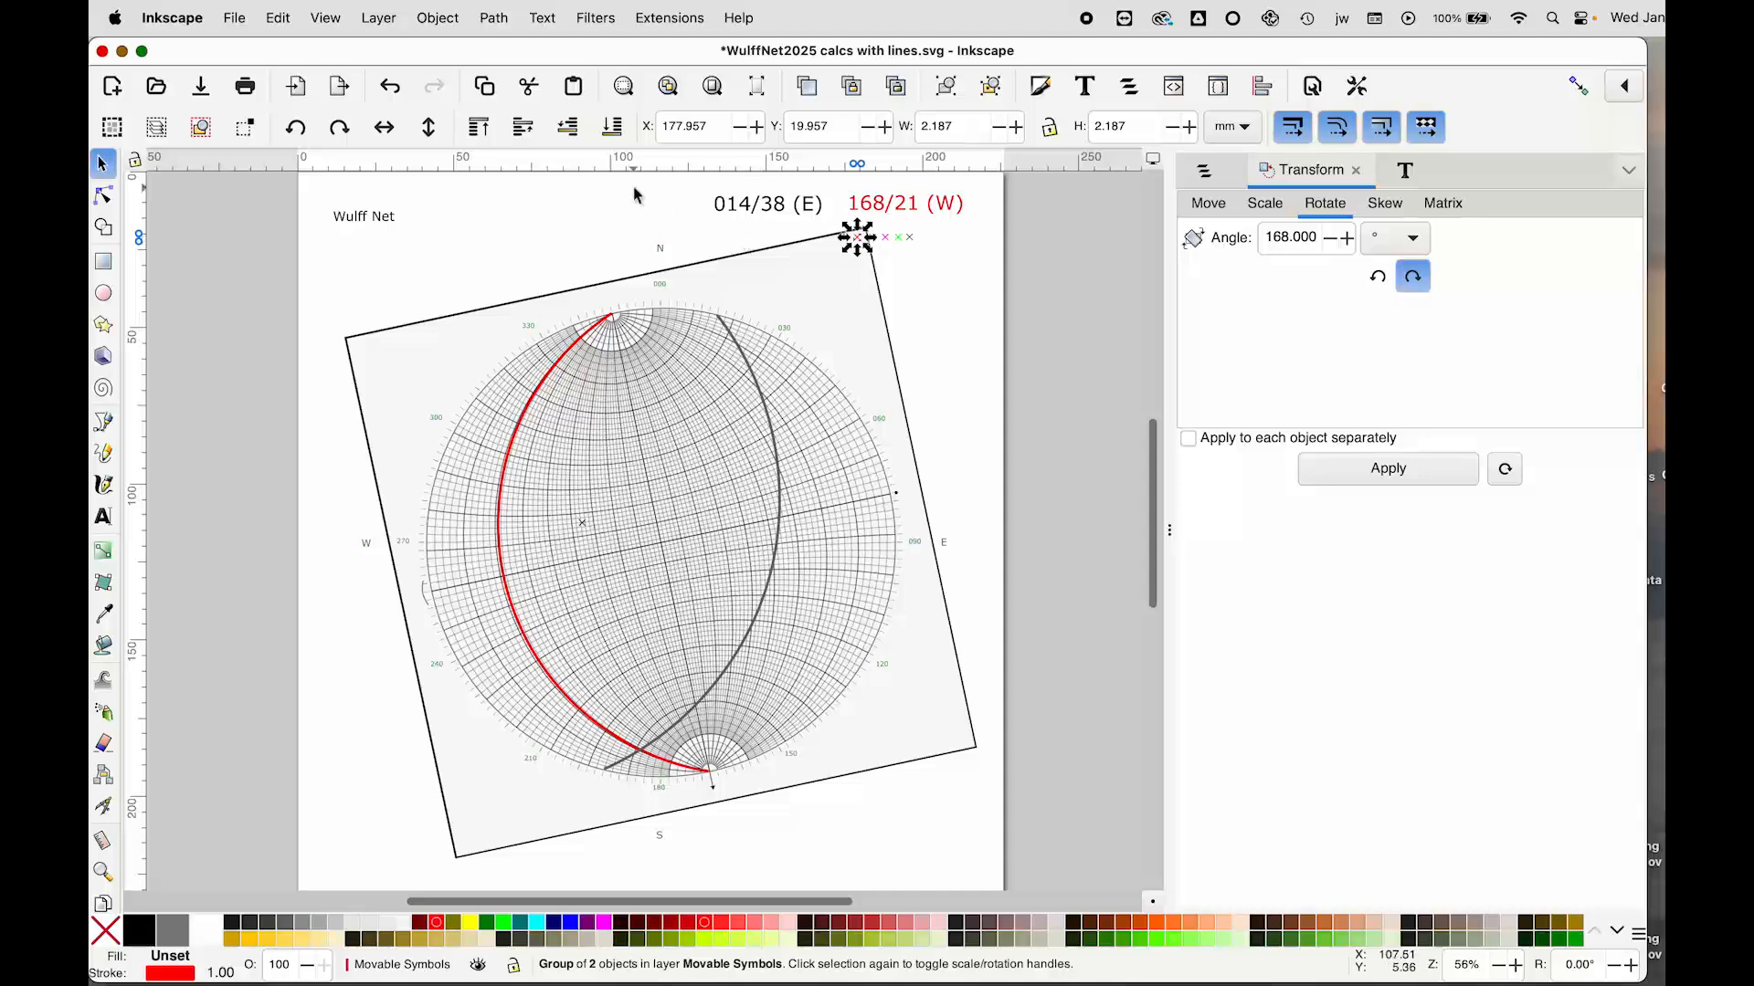
click(851, 86)
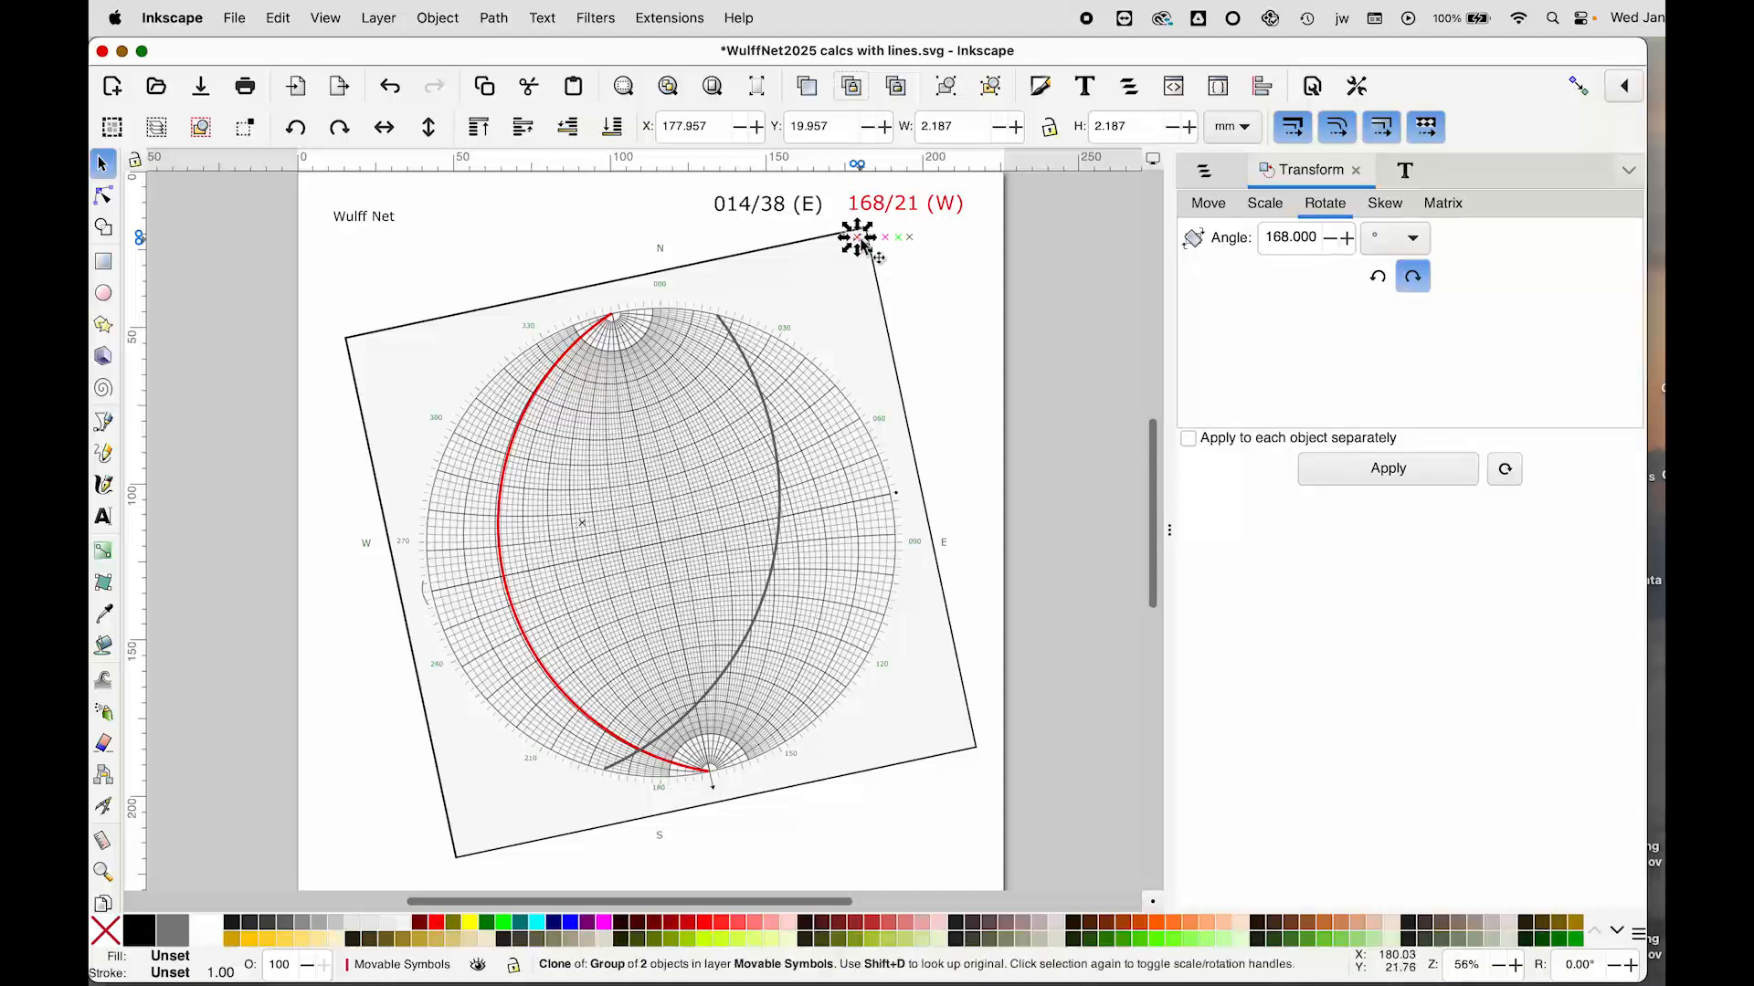
mouse_move(857, 239)
mouse_down()
mouse_move(753, 523)
mouse_move(454, 598)
mouse_move(710, 544)
mouse_up()
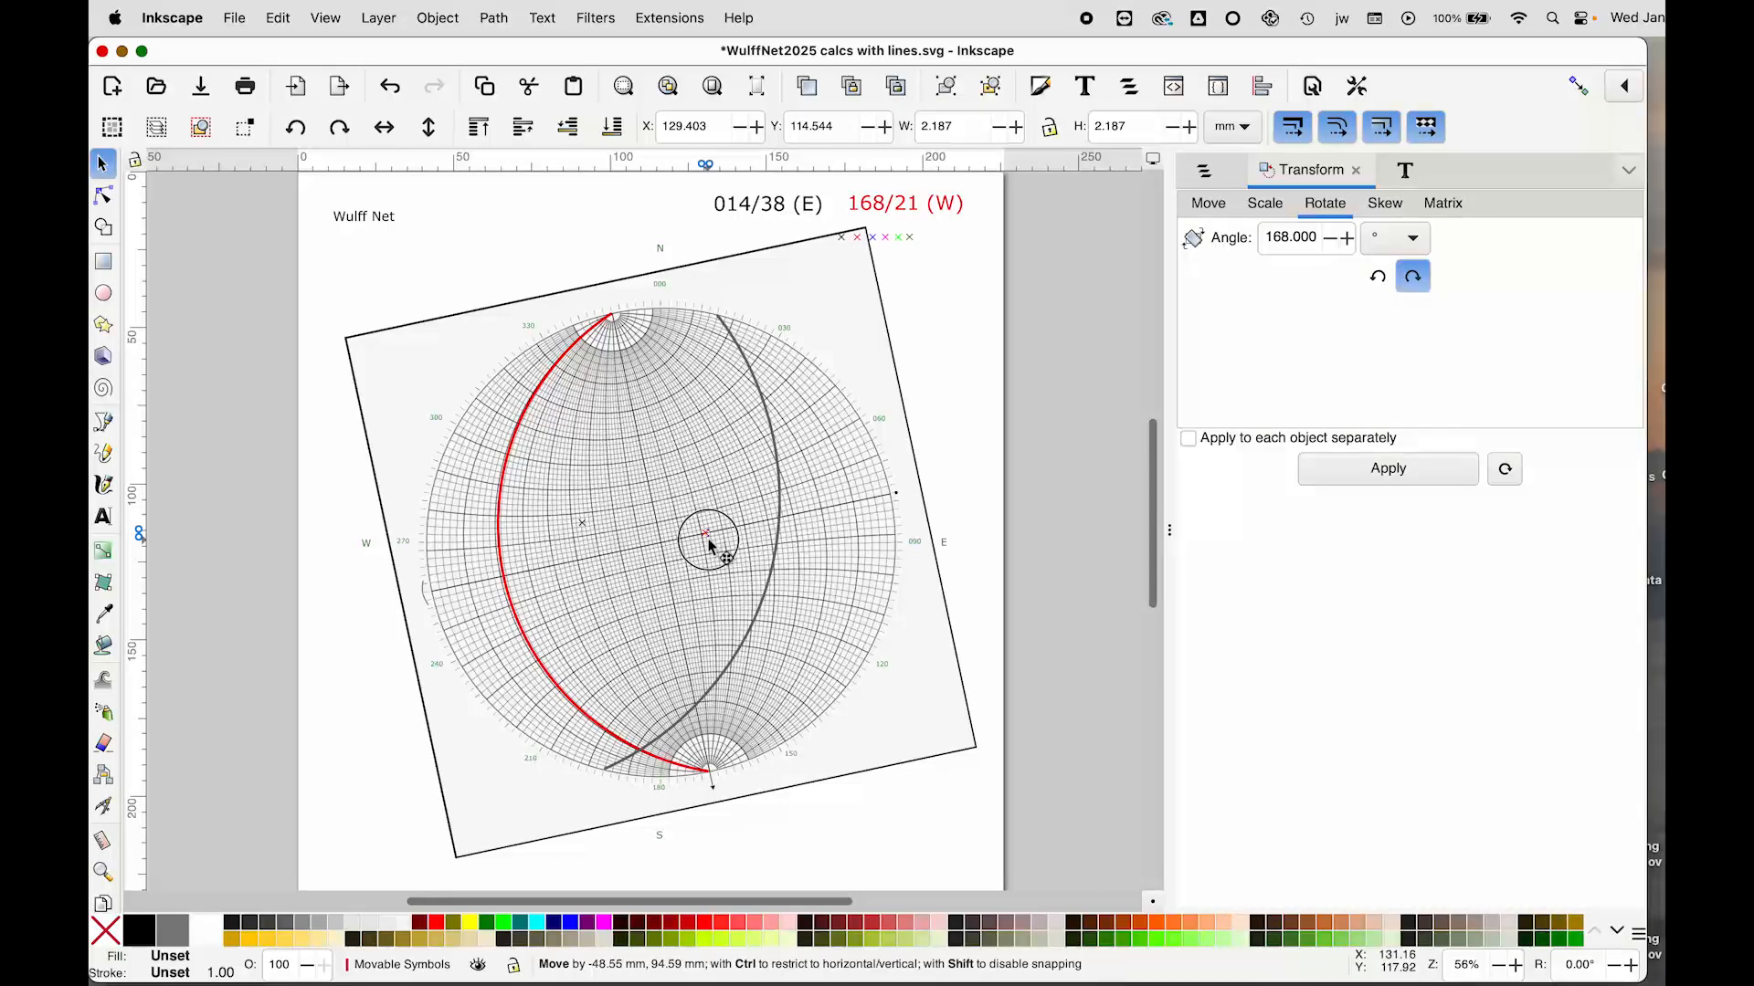
drag(709, 545, 710, 546)
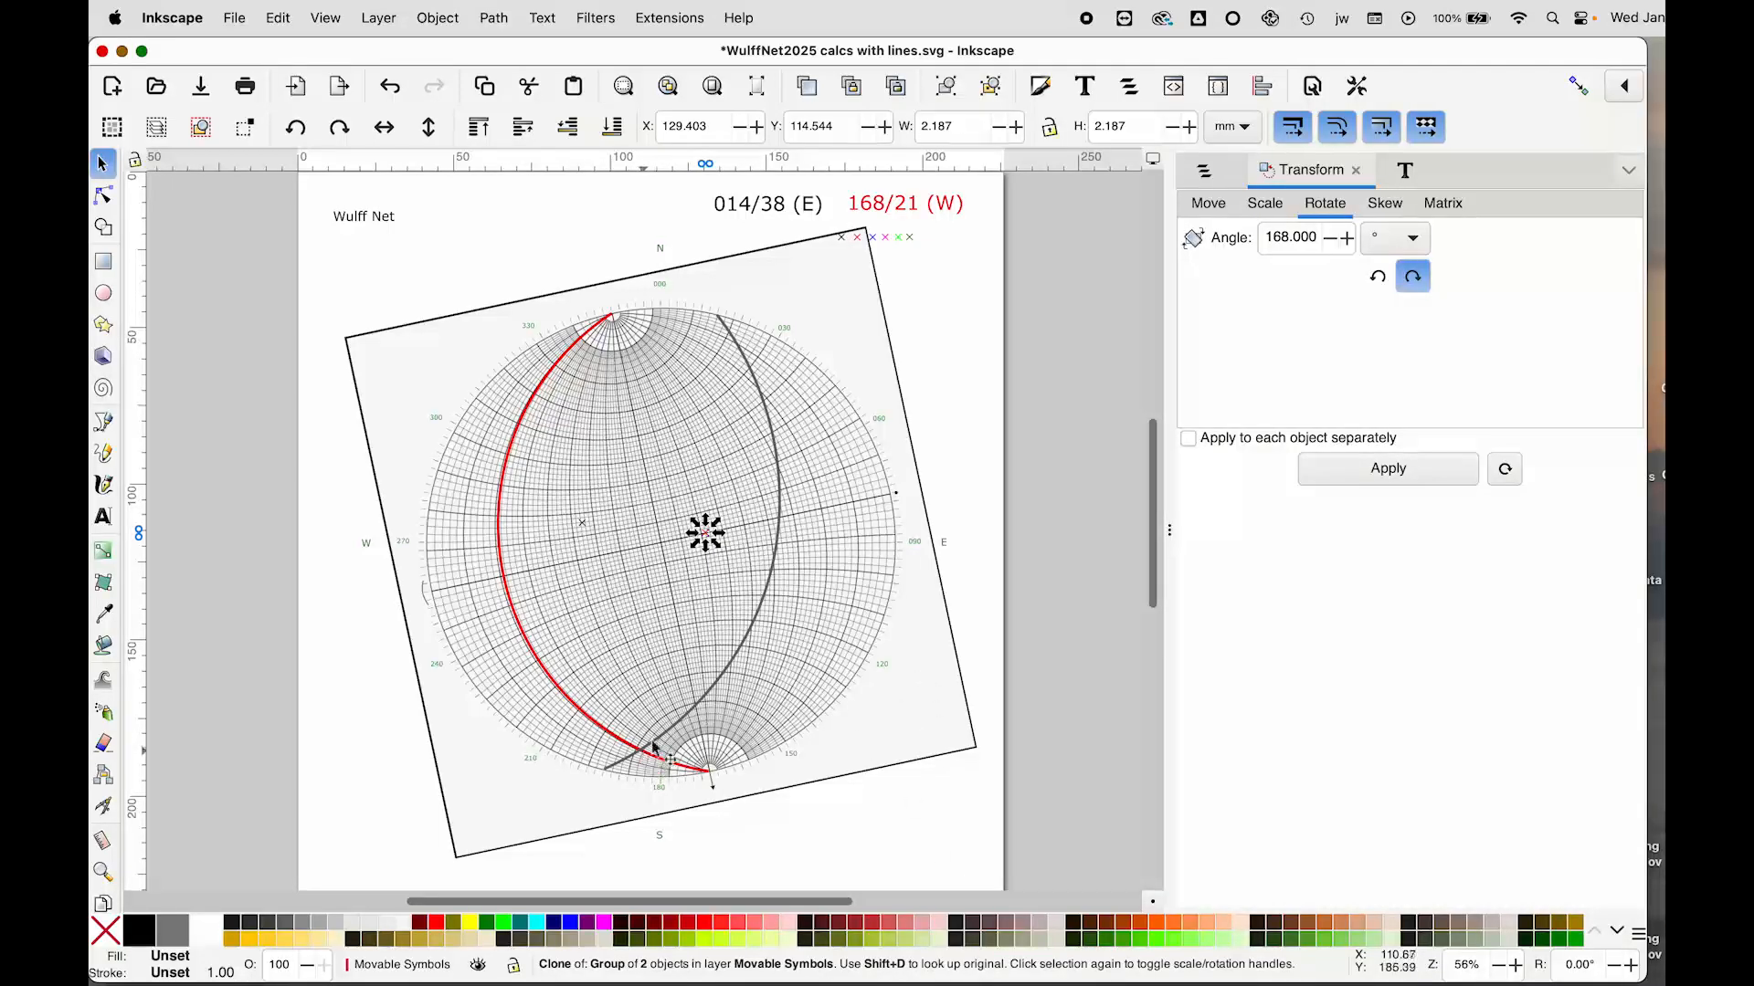
Step: Clone the dark green cross symbol and place the clone where the red and black great circles intersect
click(902, 241)
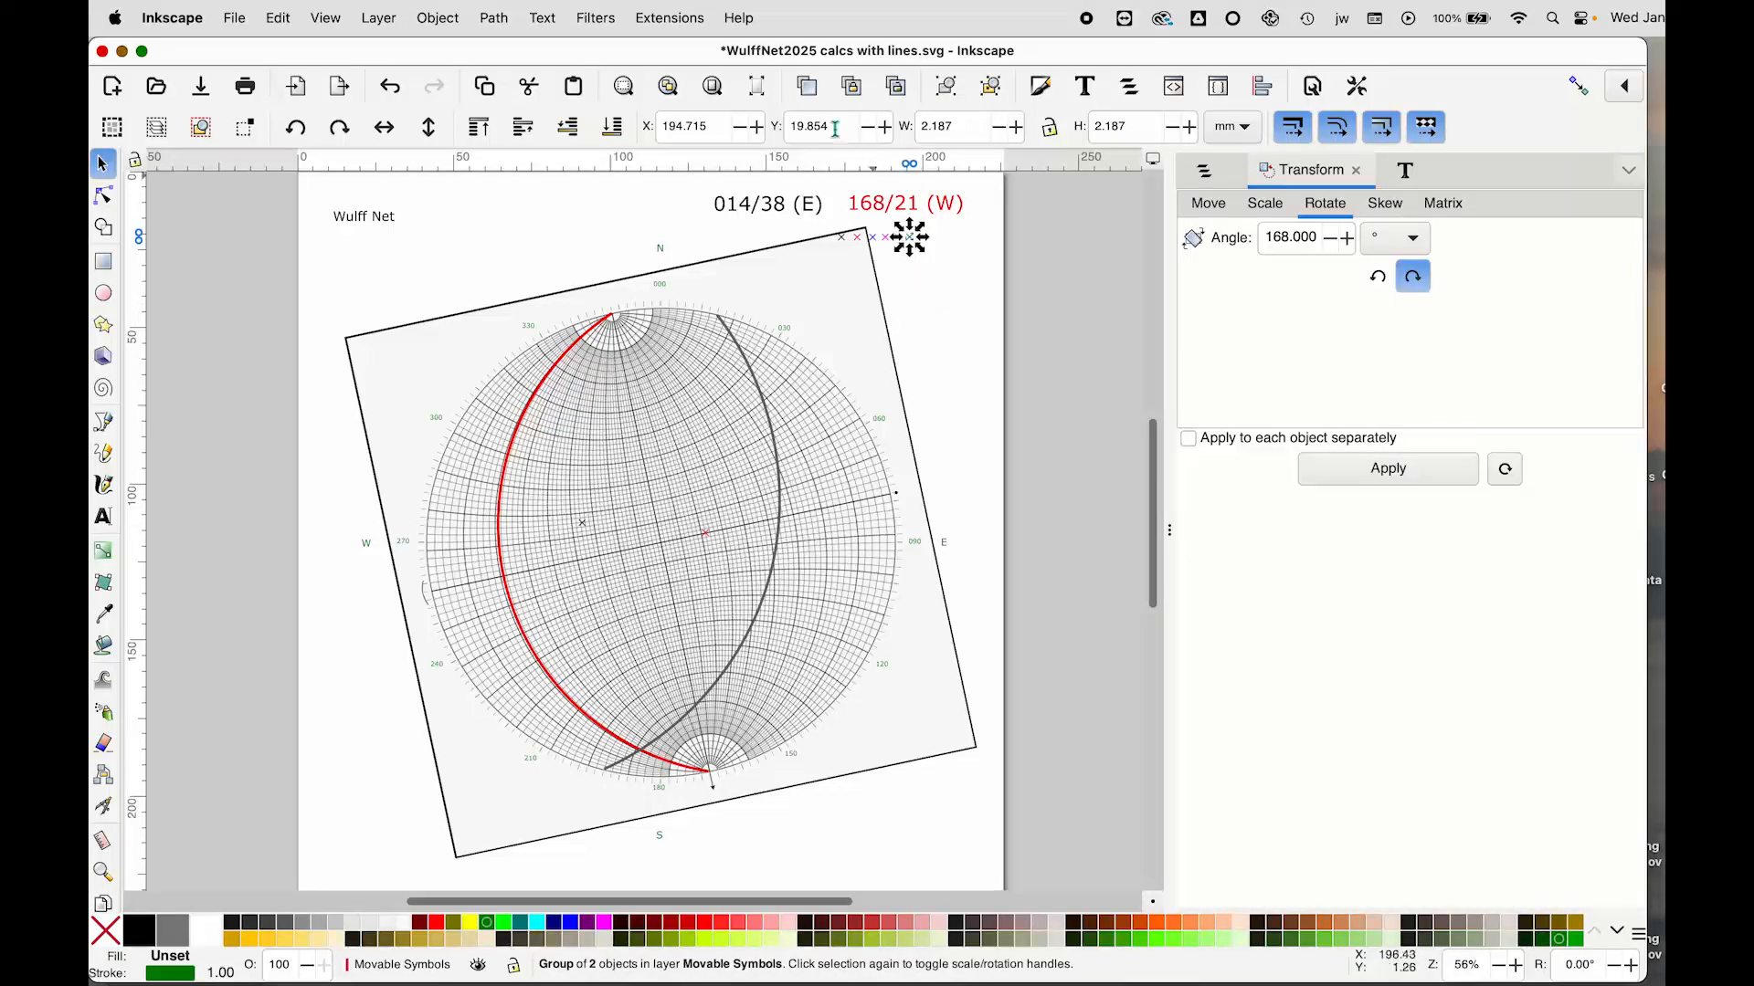
click(851, 86)
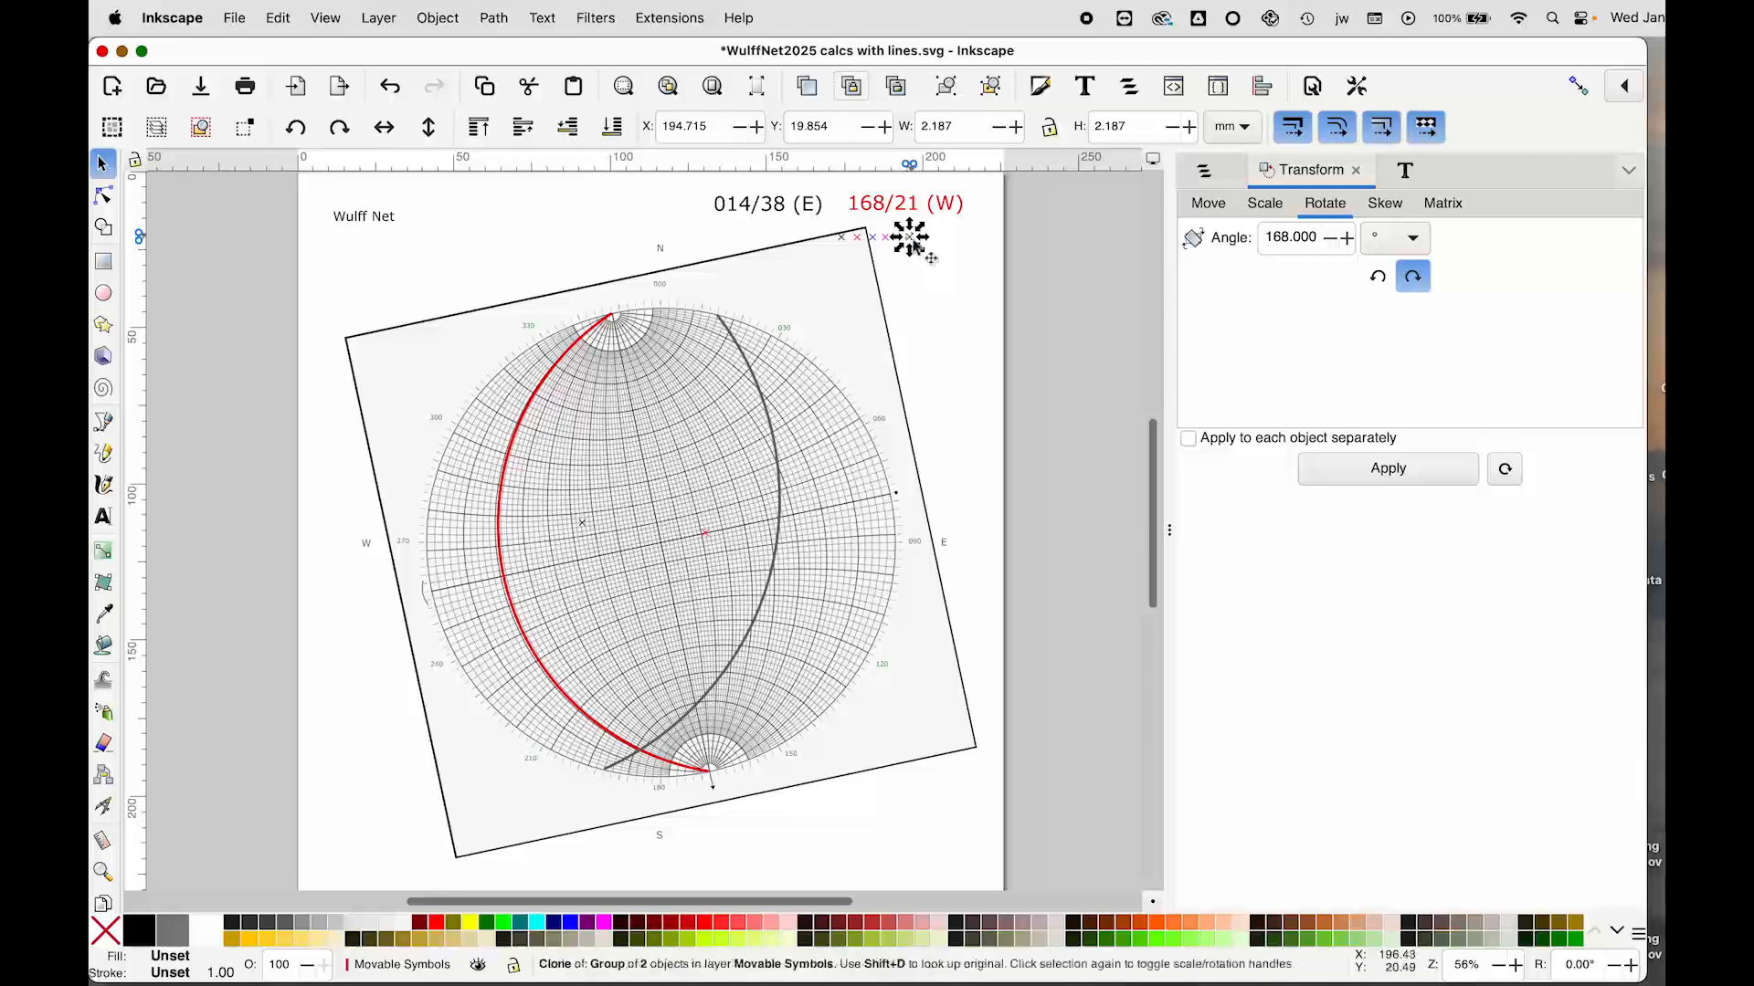
mouse_move(911, 239)
mouse_down()
mouse_move(815, 662)
mouse_move(642, 756)
mouse_up()
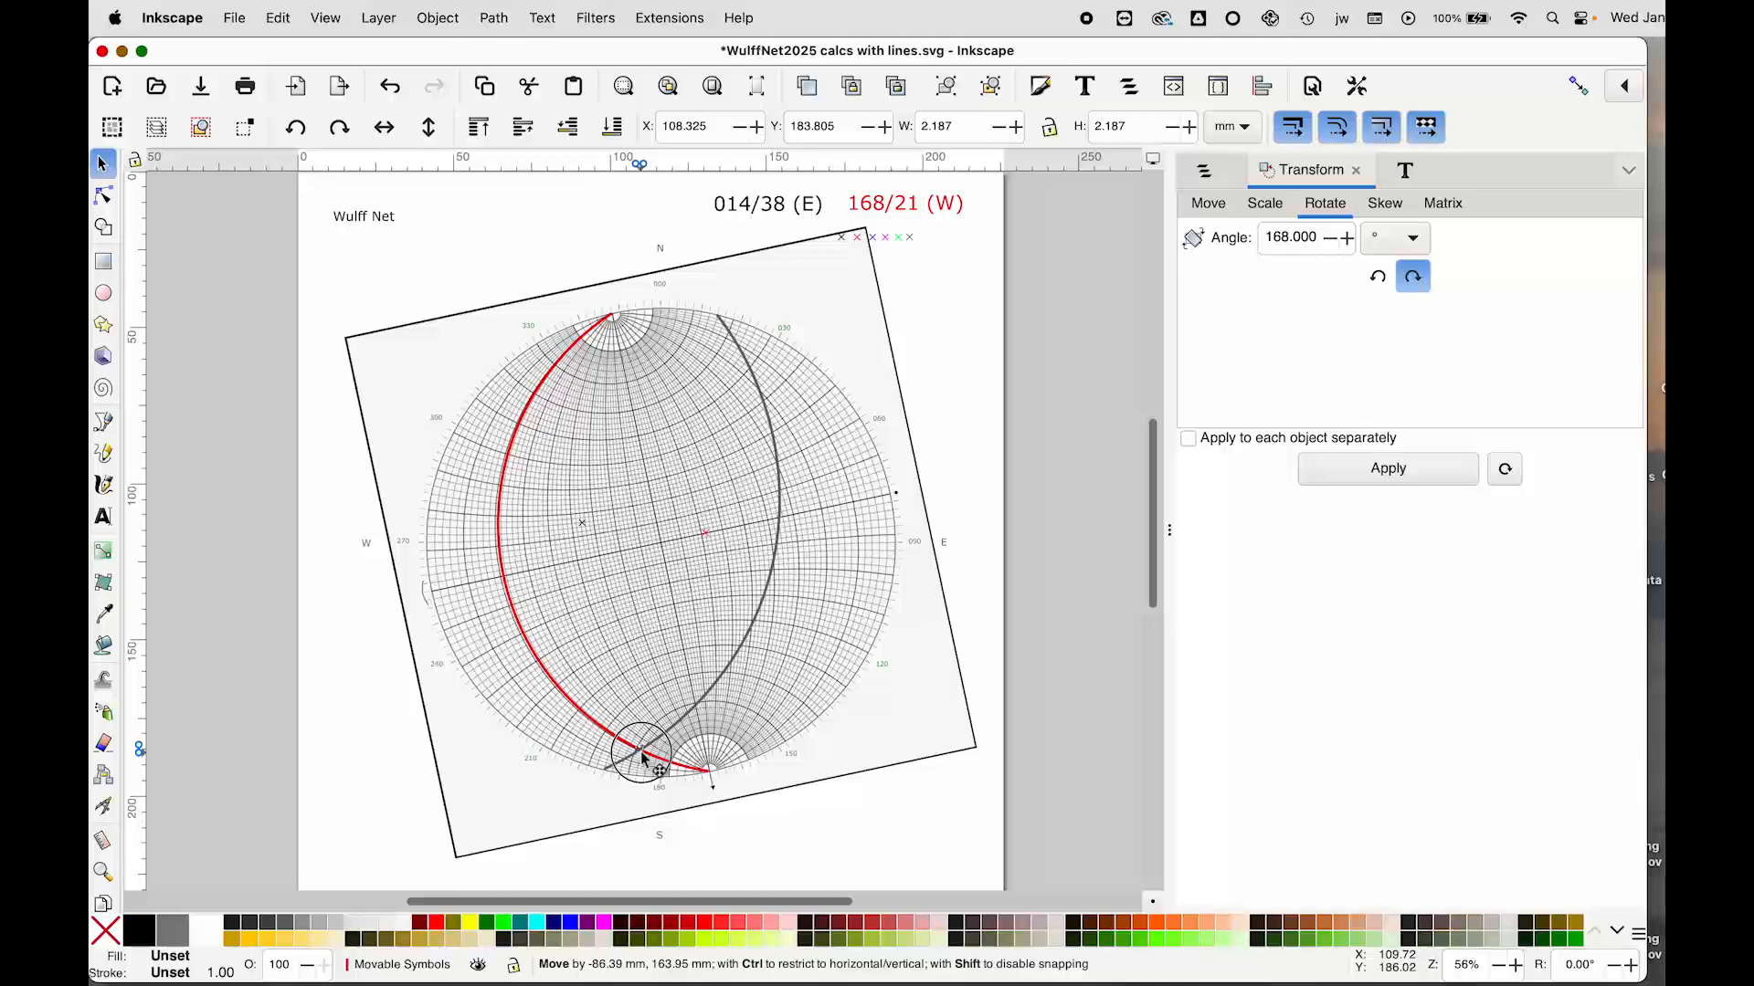
drag(642, 756, 642, 754)
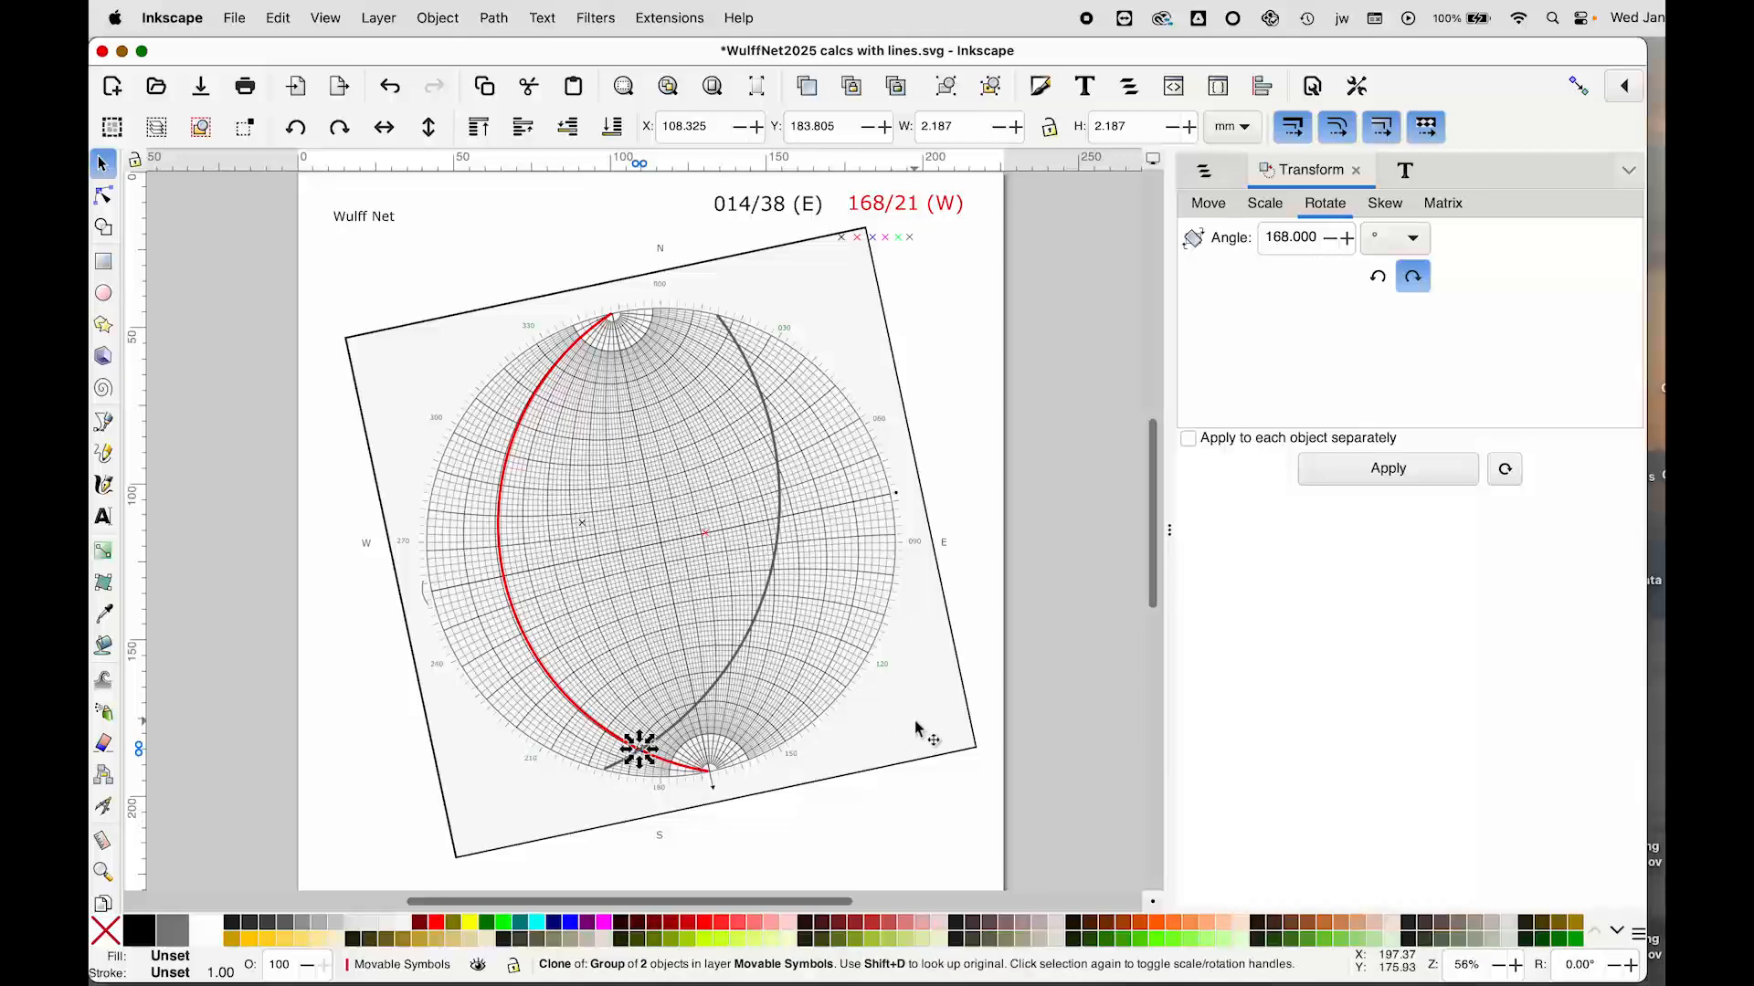
Step: Examine the marked intersection of the two great circles near the net's southern edge
key(plus)
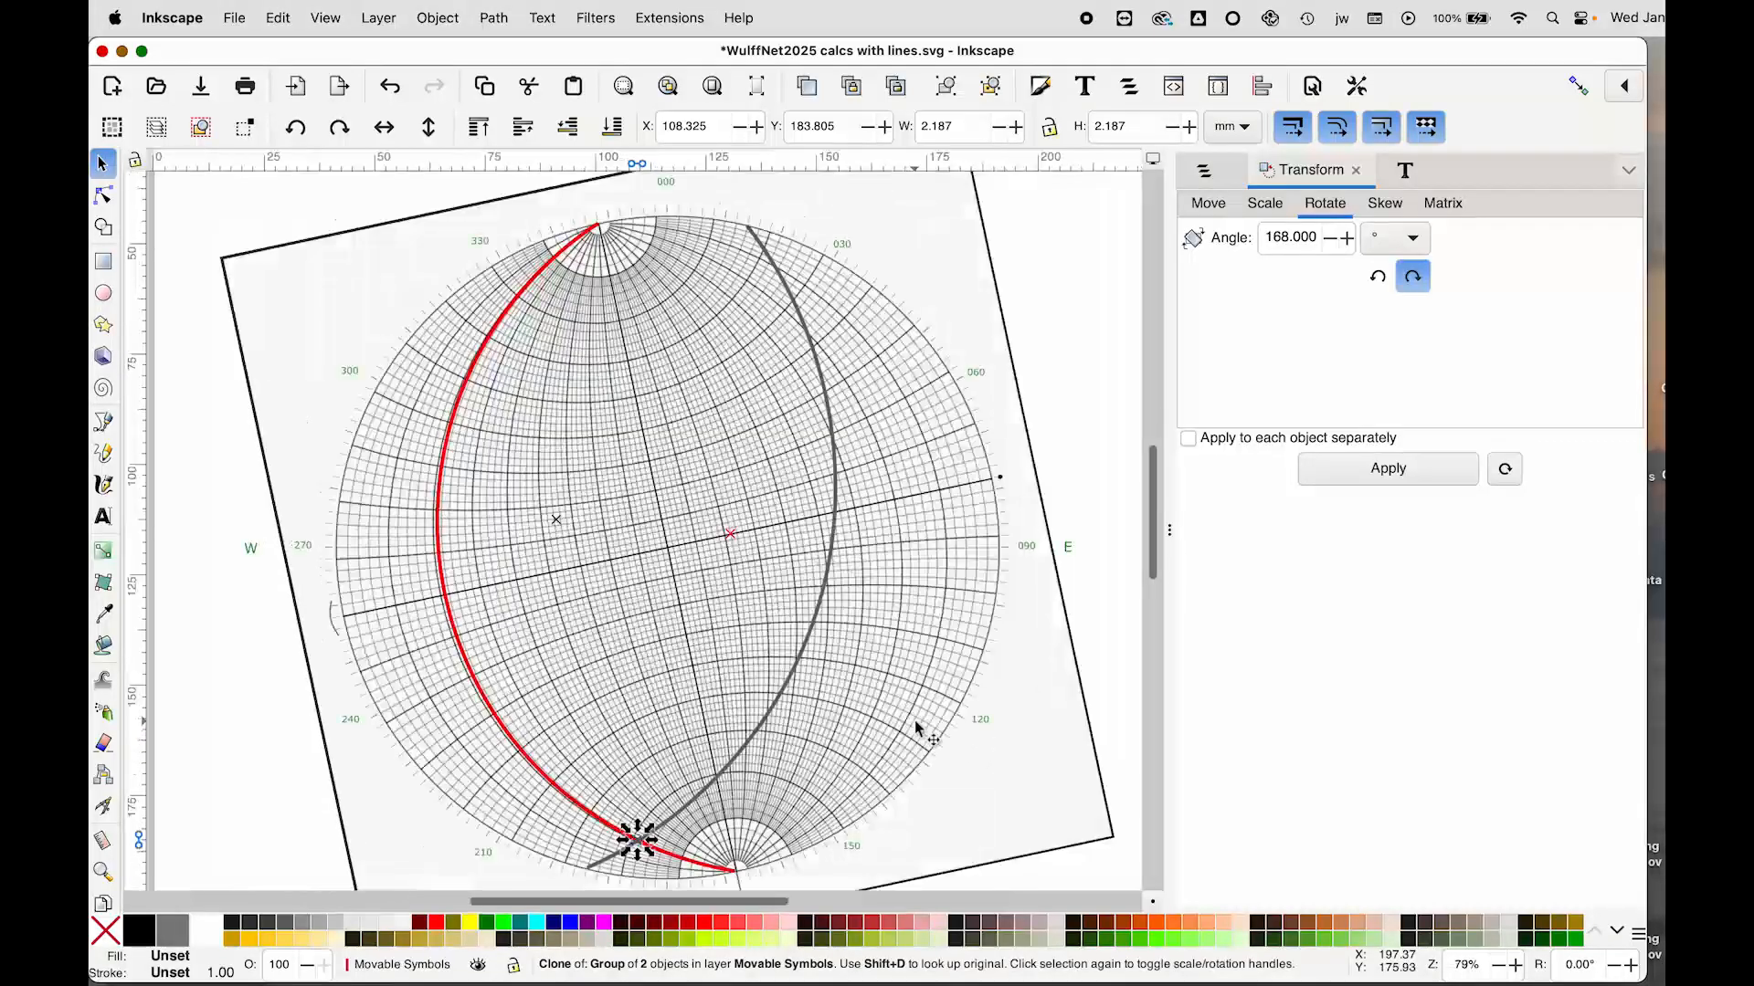
key(plus)
scroll(824, 736, up, 1)
scroll(825, 736, down, 4)
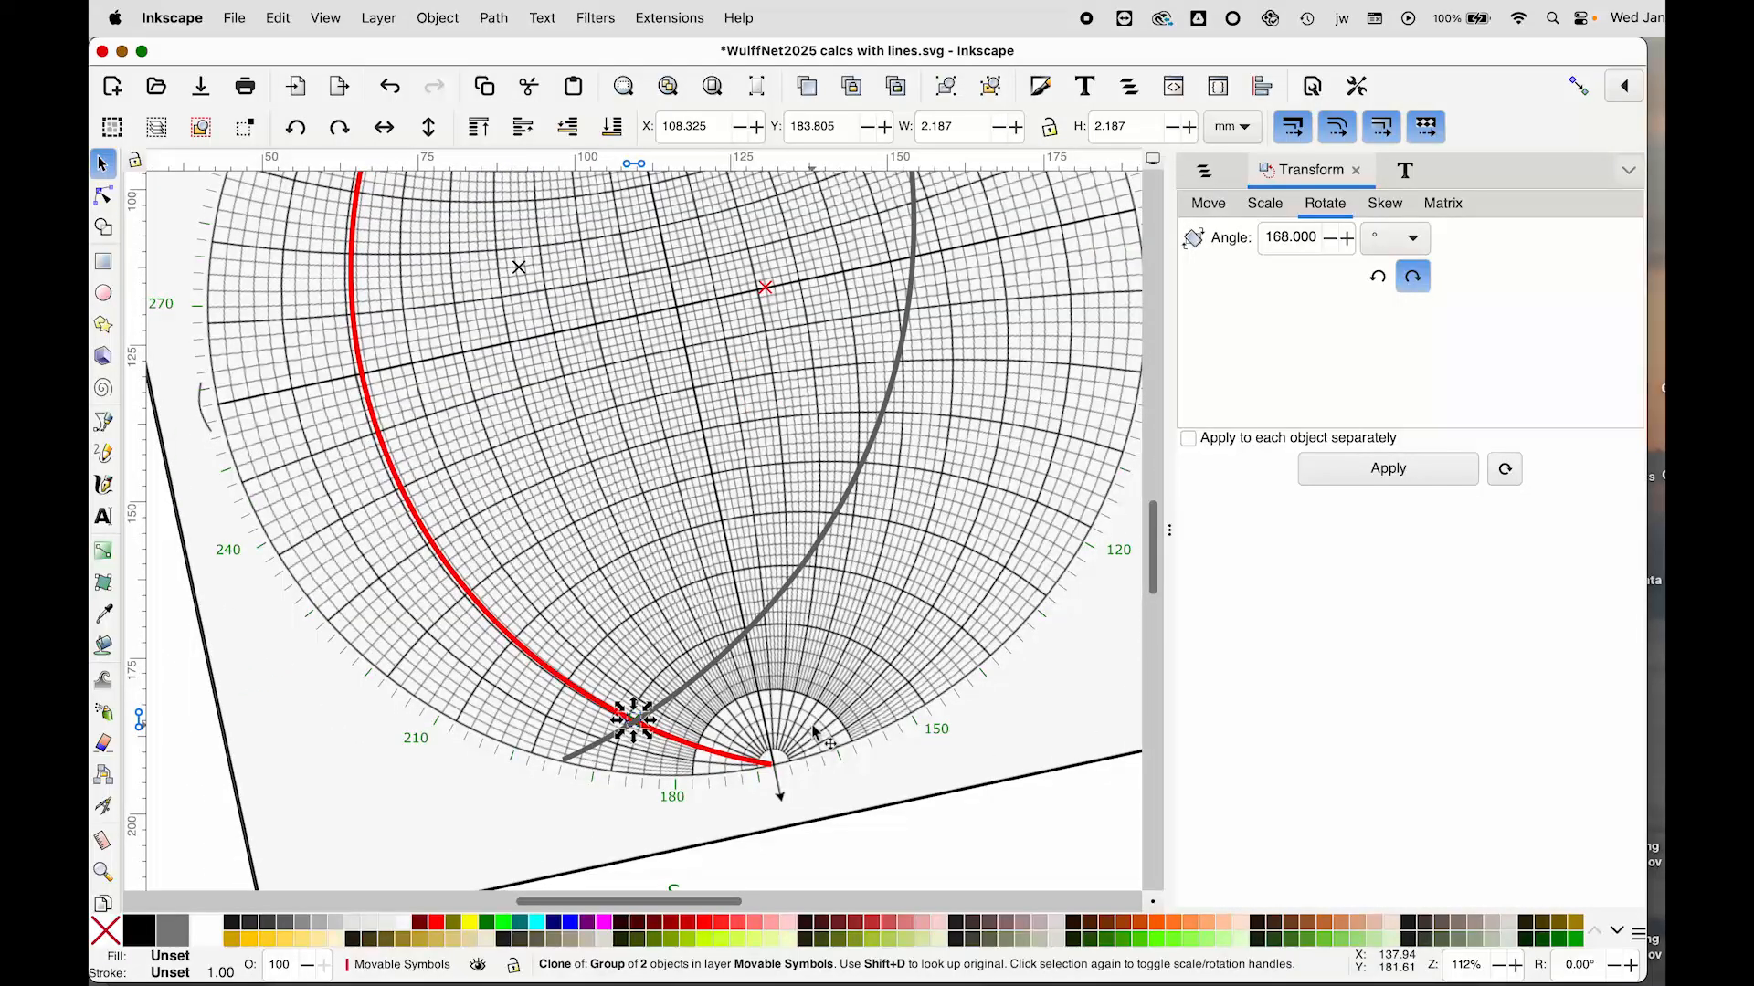
scroll(816, 733, down, 1)
click(777, 820)
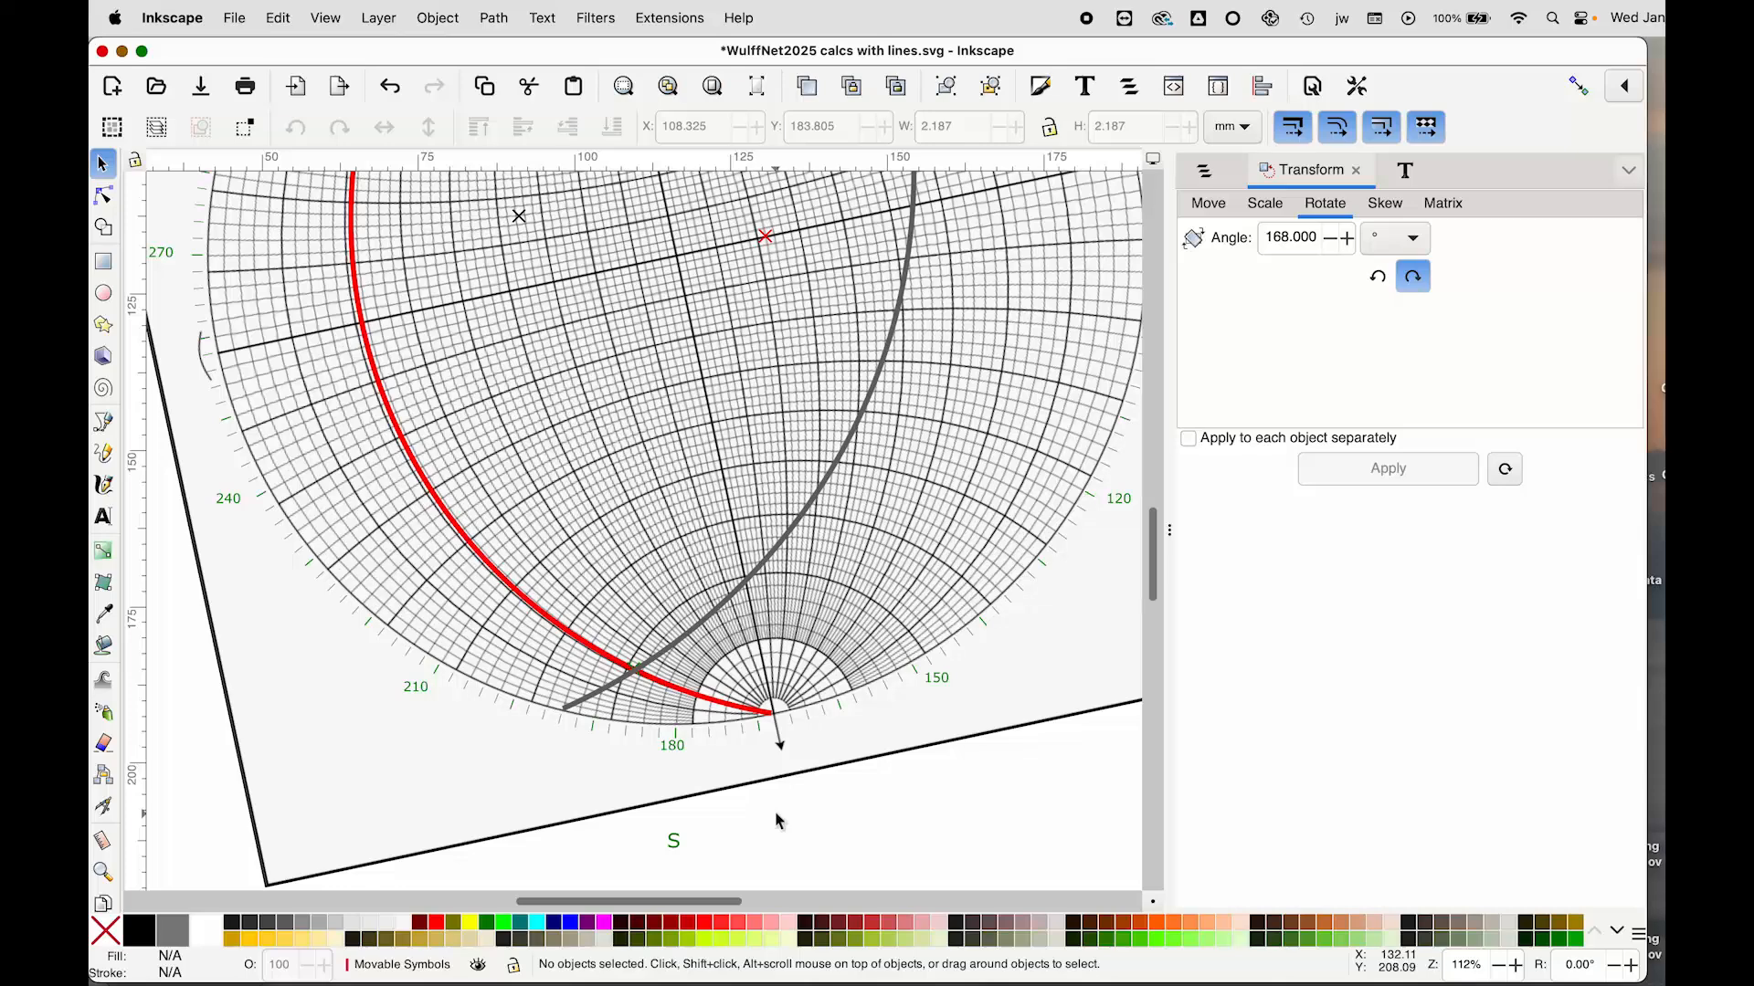
key(minus)
key(minus)
key(minus)
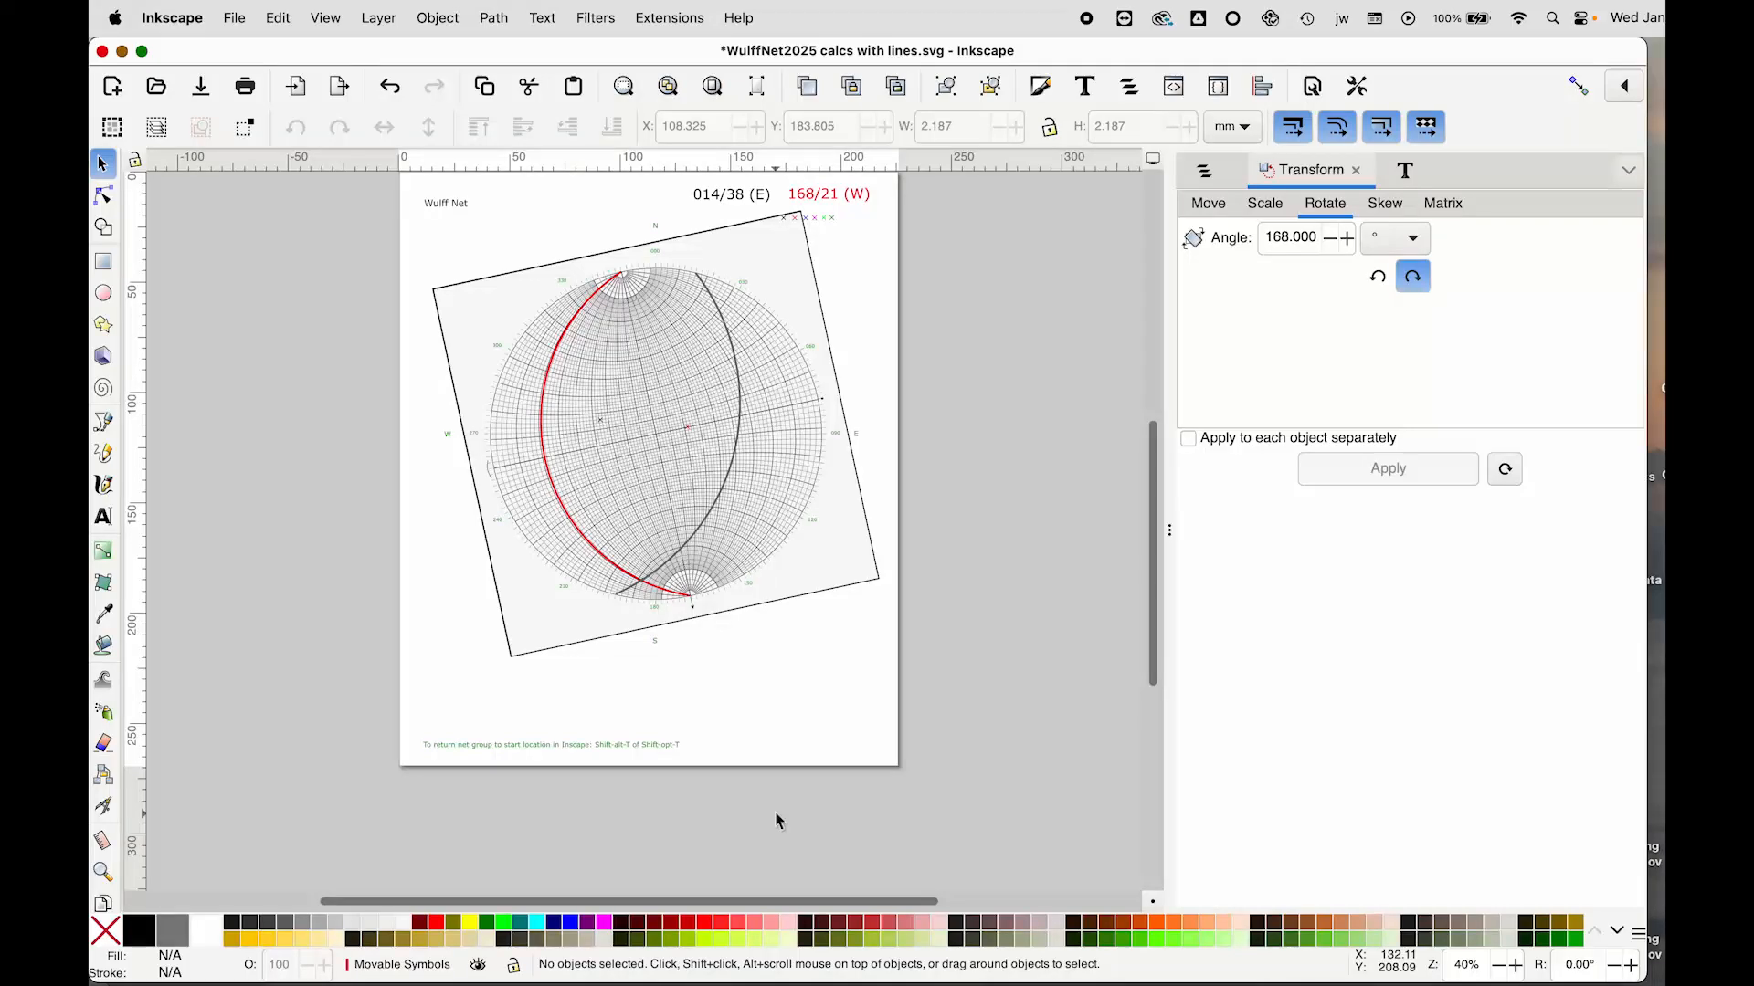
Step: Rotate the Wulff net about 18° clockwise so its north-south axis passes through the great circles' intersection, and inspect the alignment there
click(833, 587)
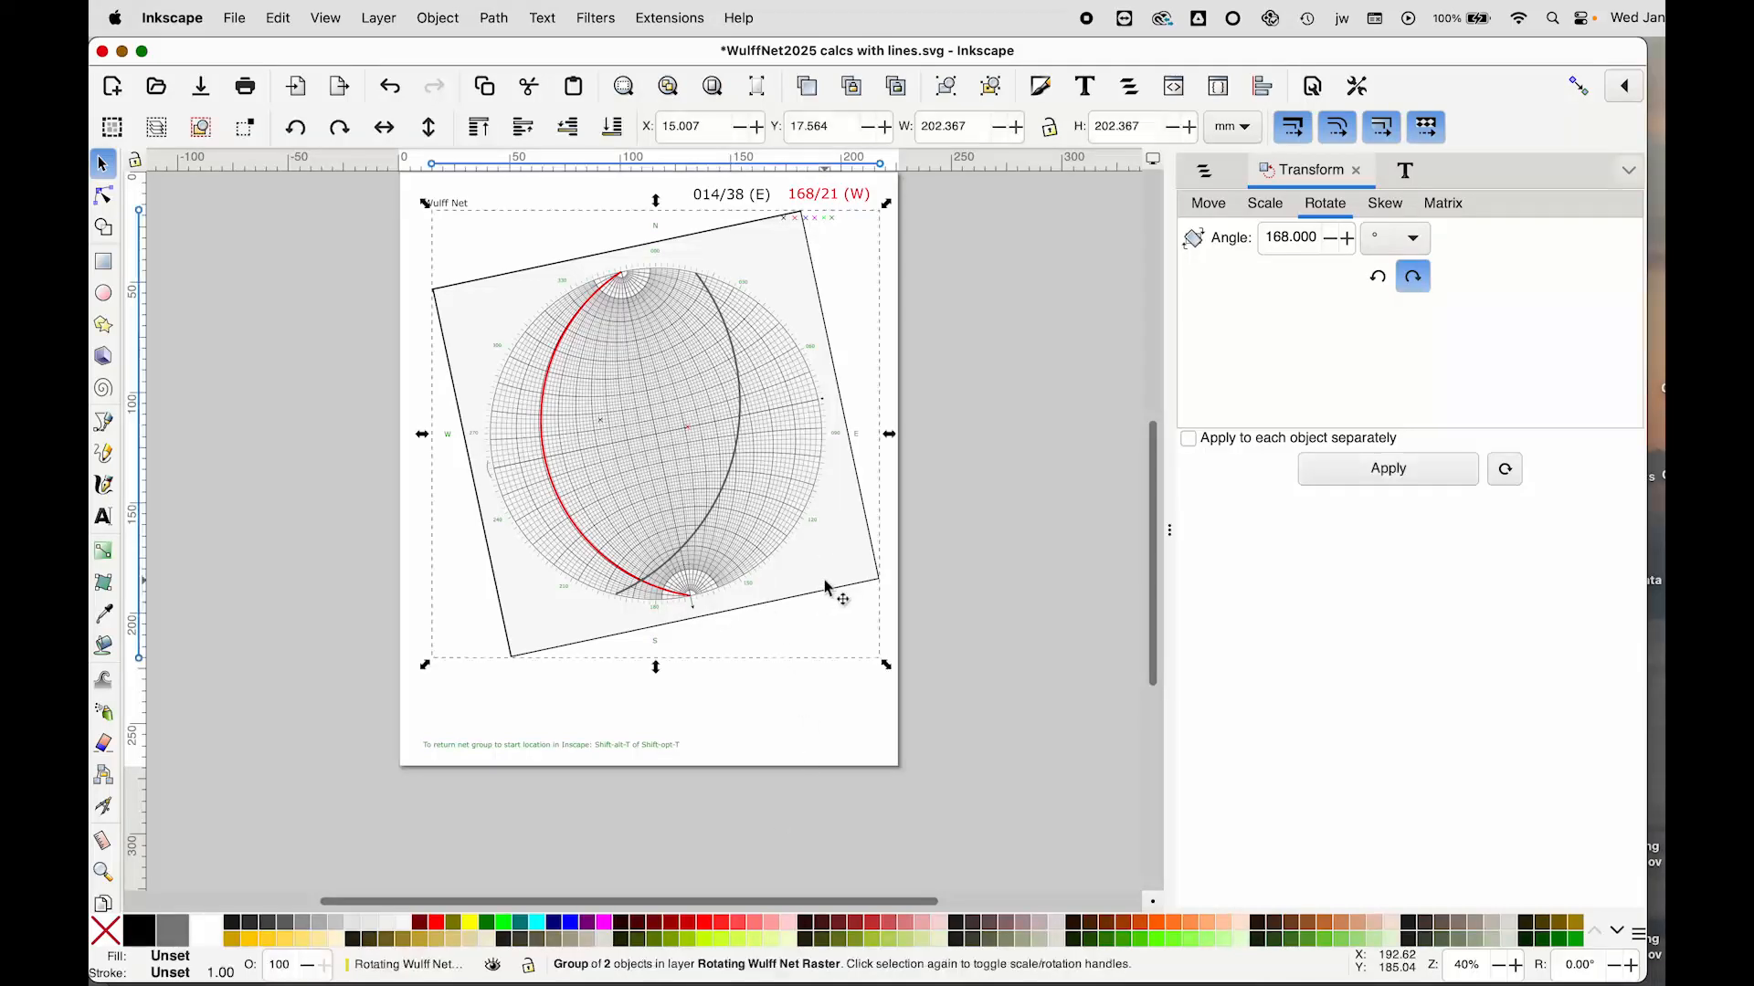
click(818, 582)
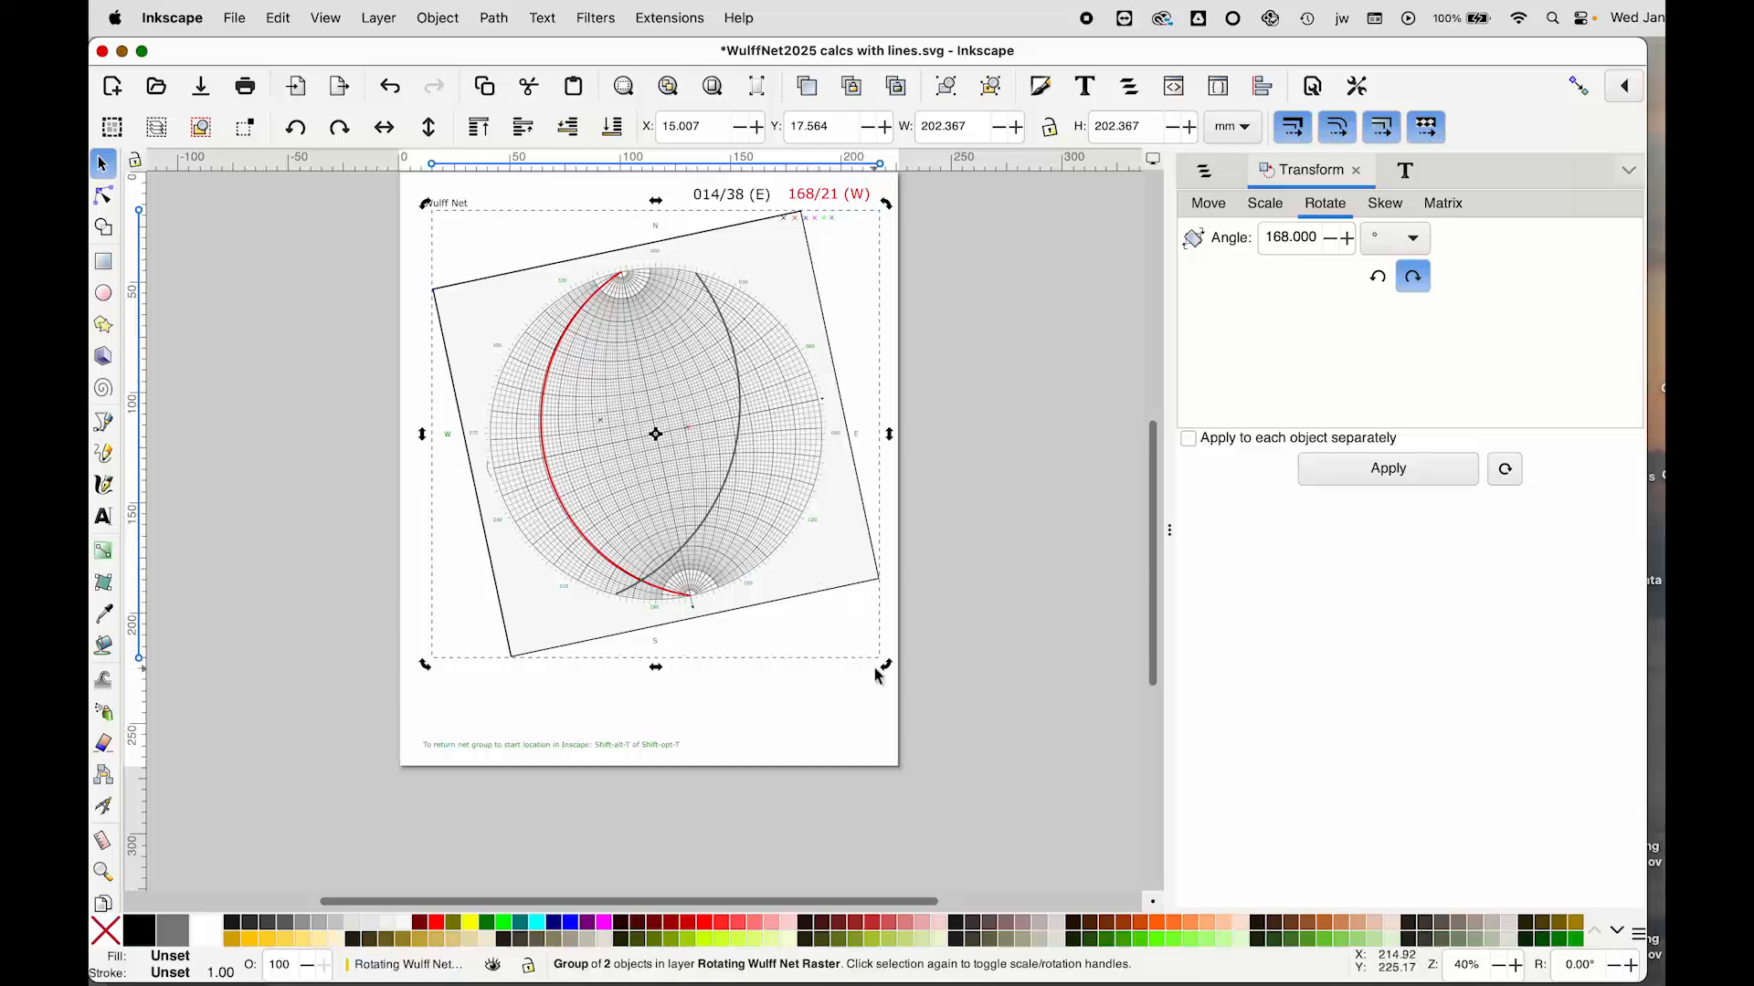
drag(892, 675, 802, 706)
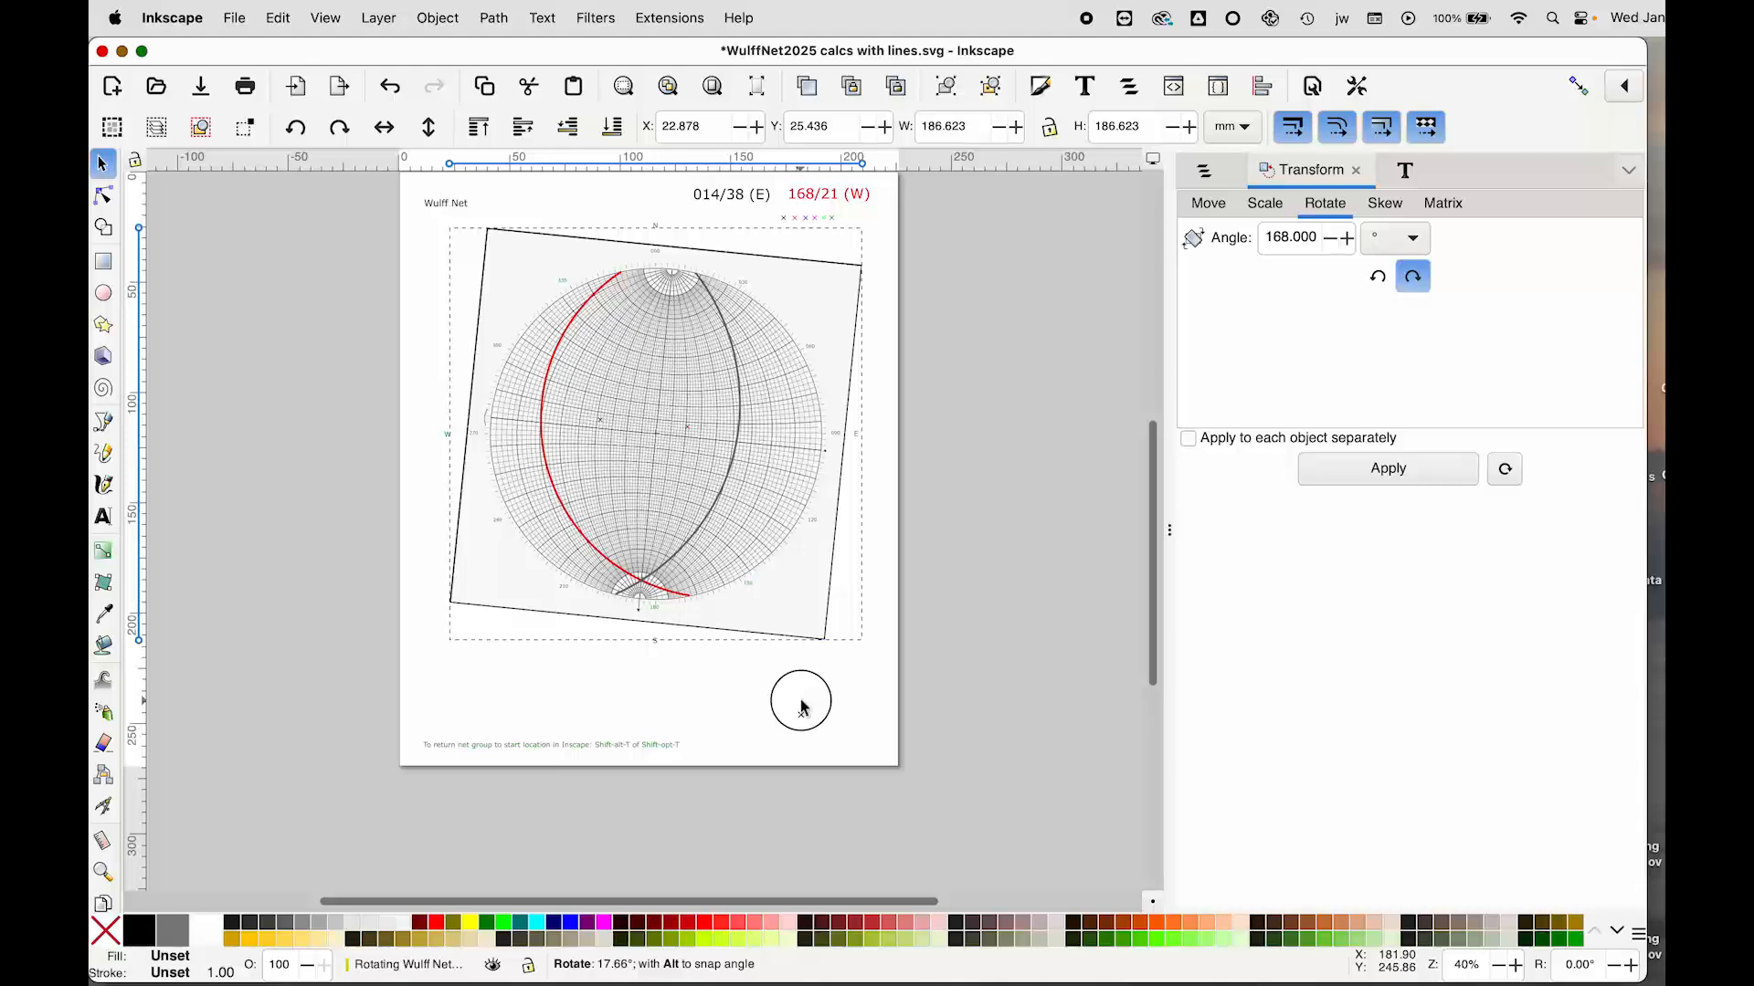
drag(802, 706, 804, 707)
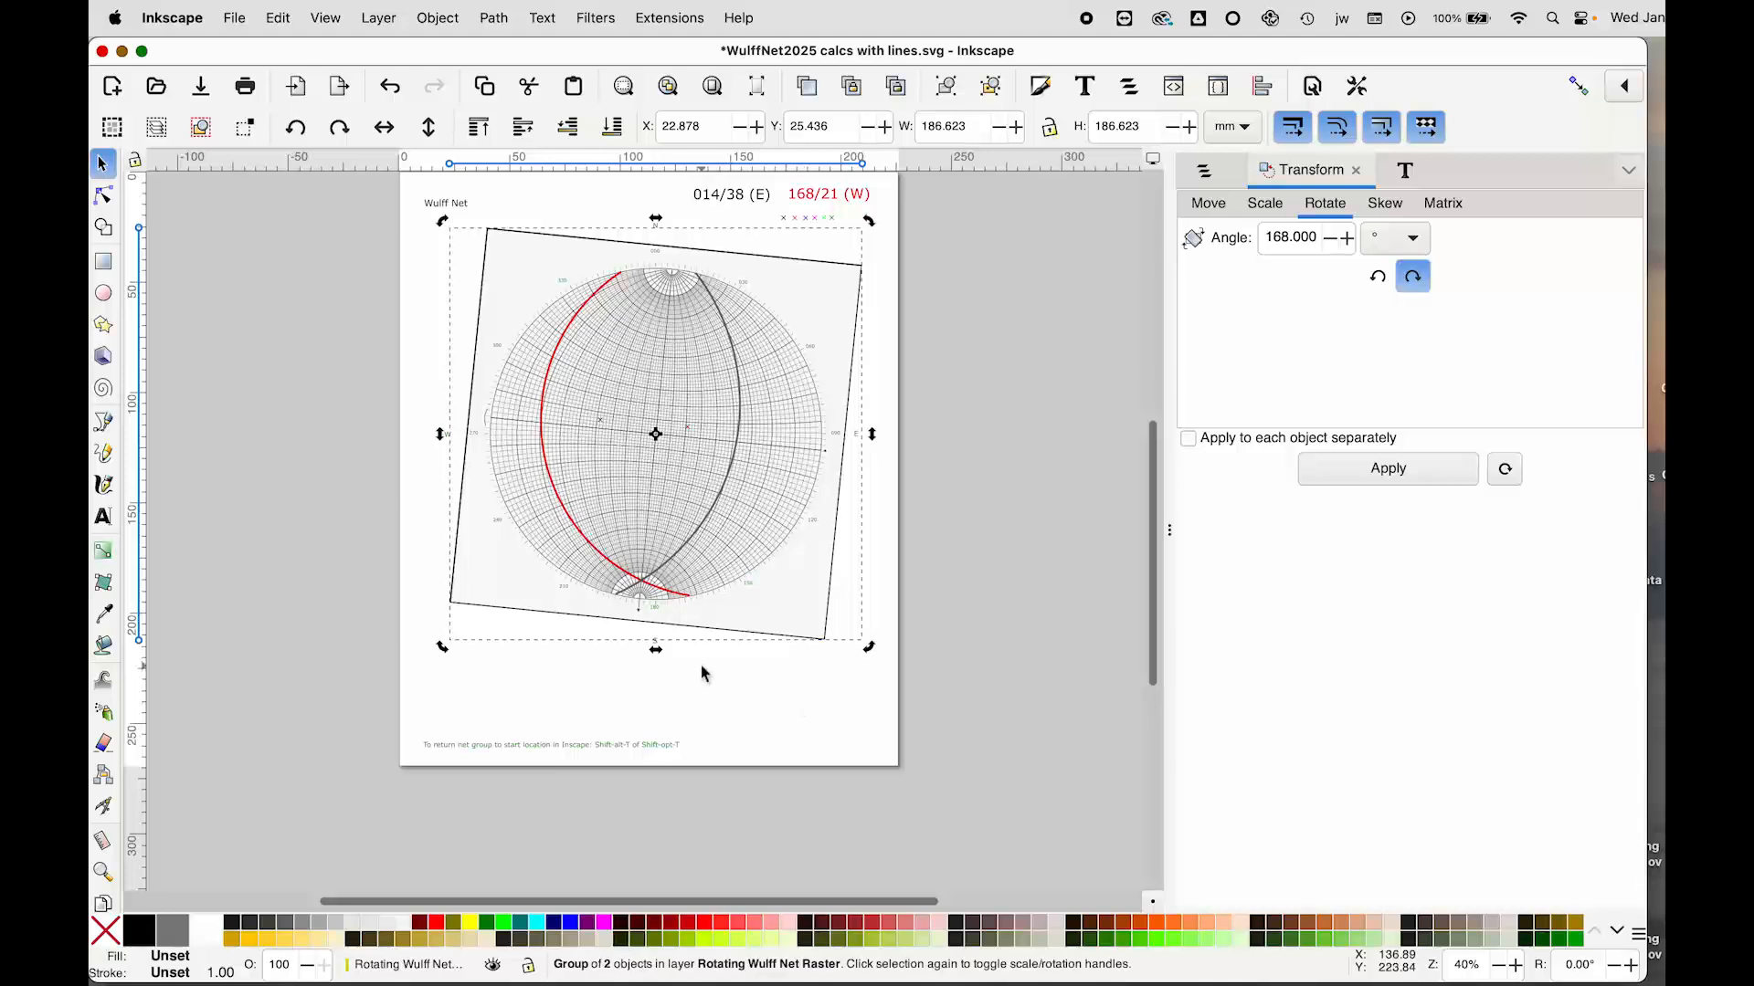
ctrl+scroll(702, 674, up, 5)
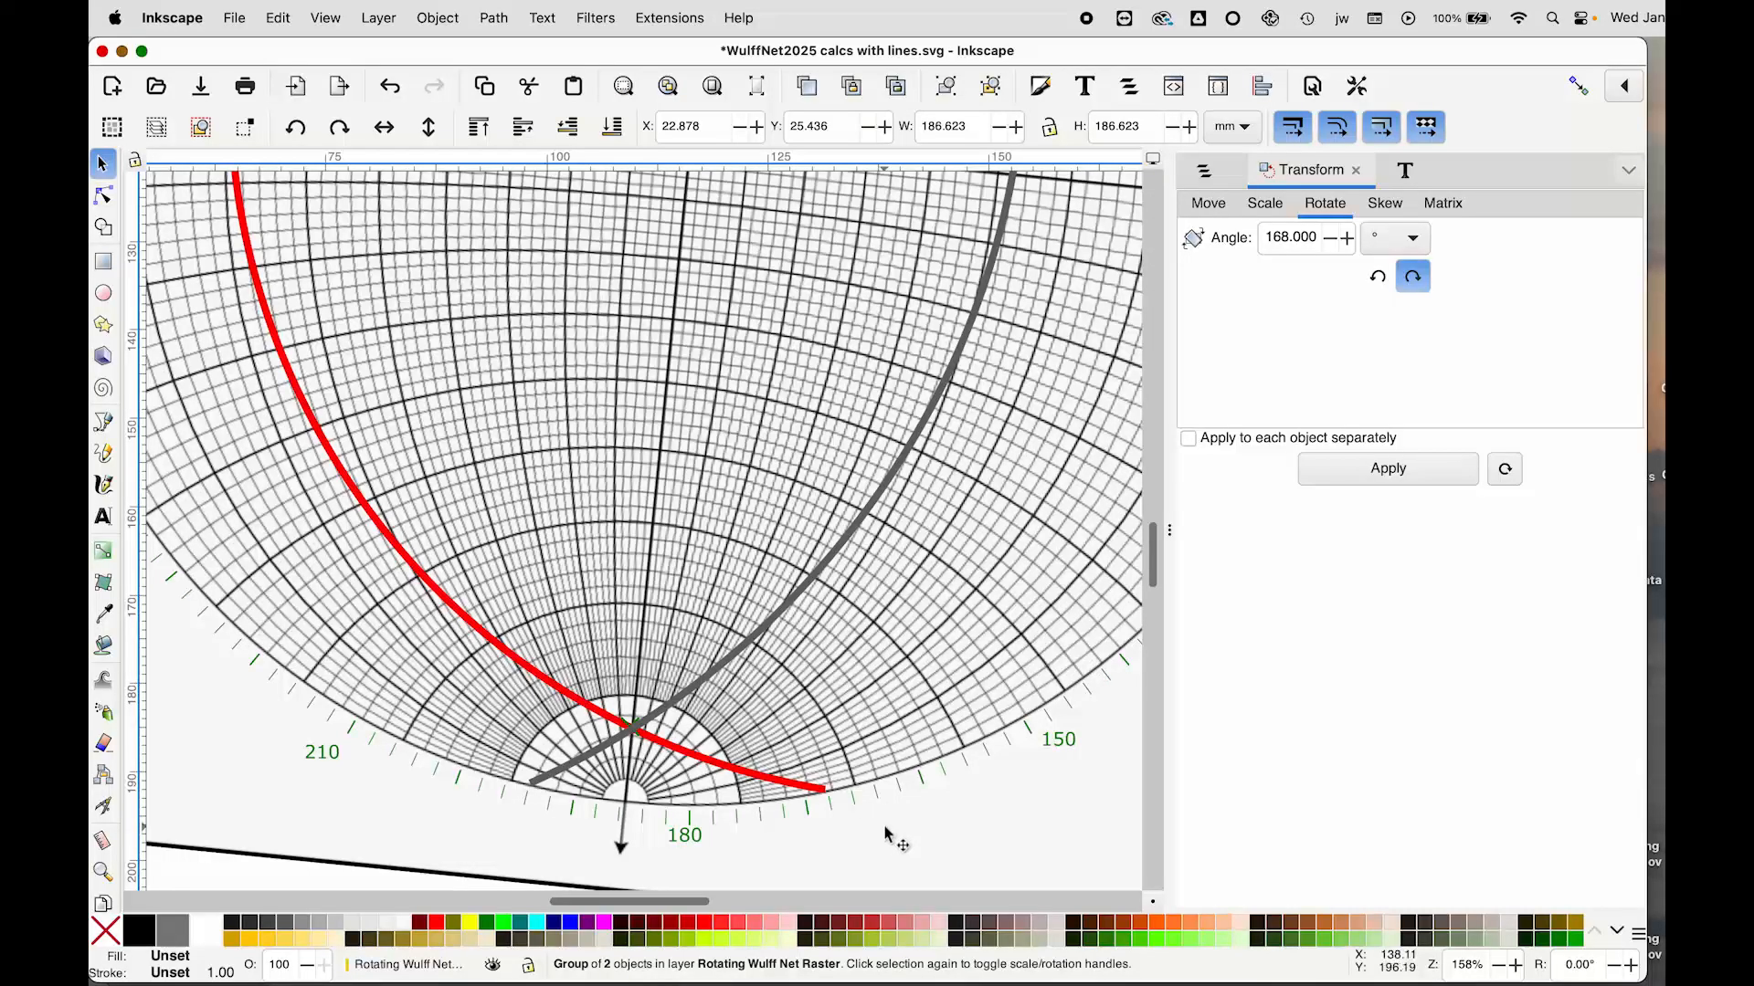
key(minus)
key(minus)
key(minus)
key(minus)
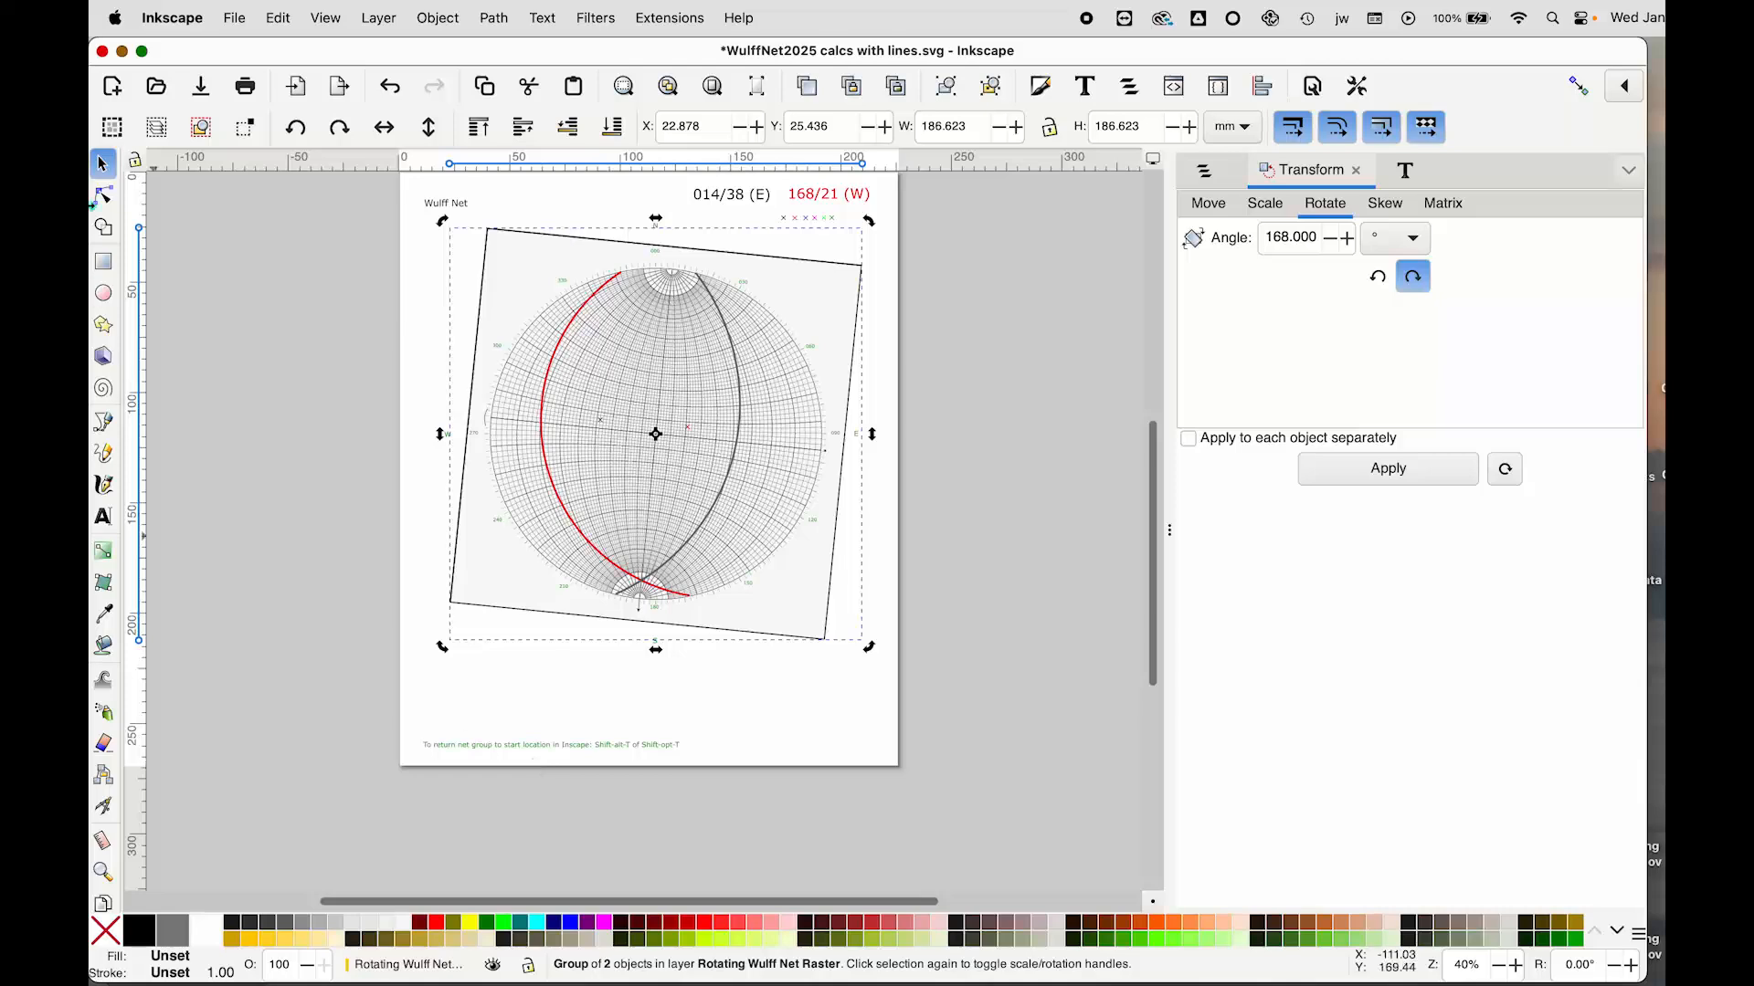
Step: Add the text "LINE OF INTERSECTION 186-07" below the Wulff net
click(104, 521)
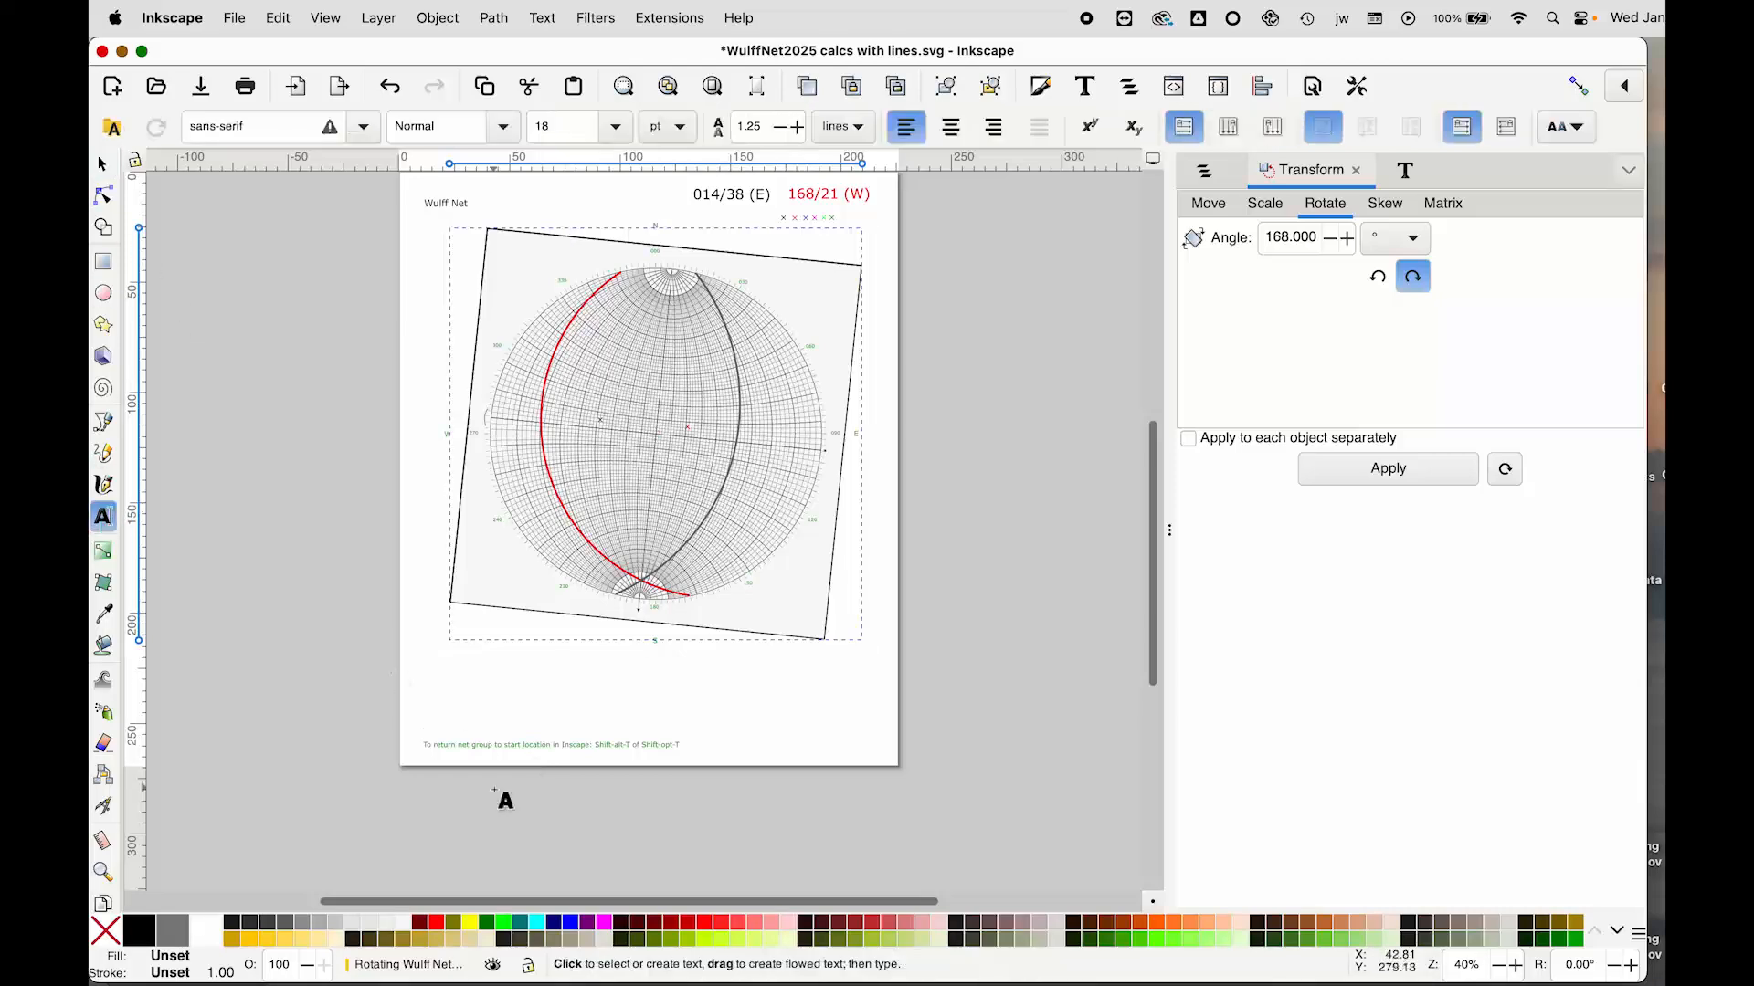
click(448, 690)
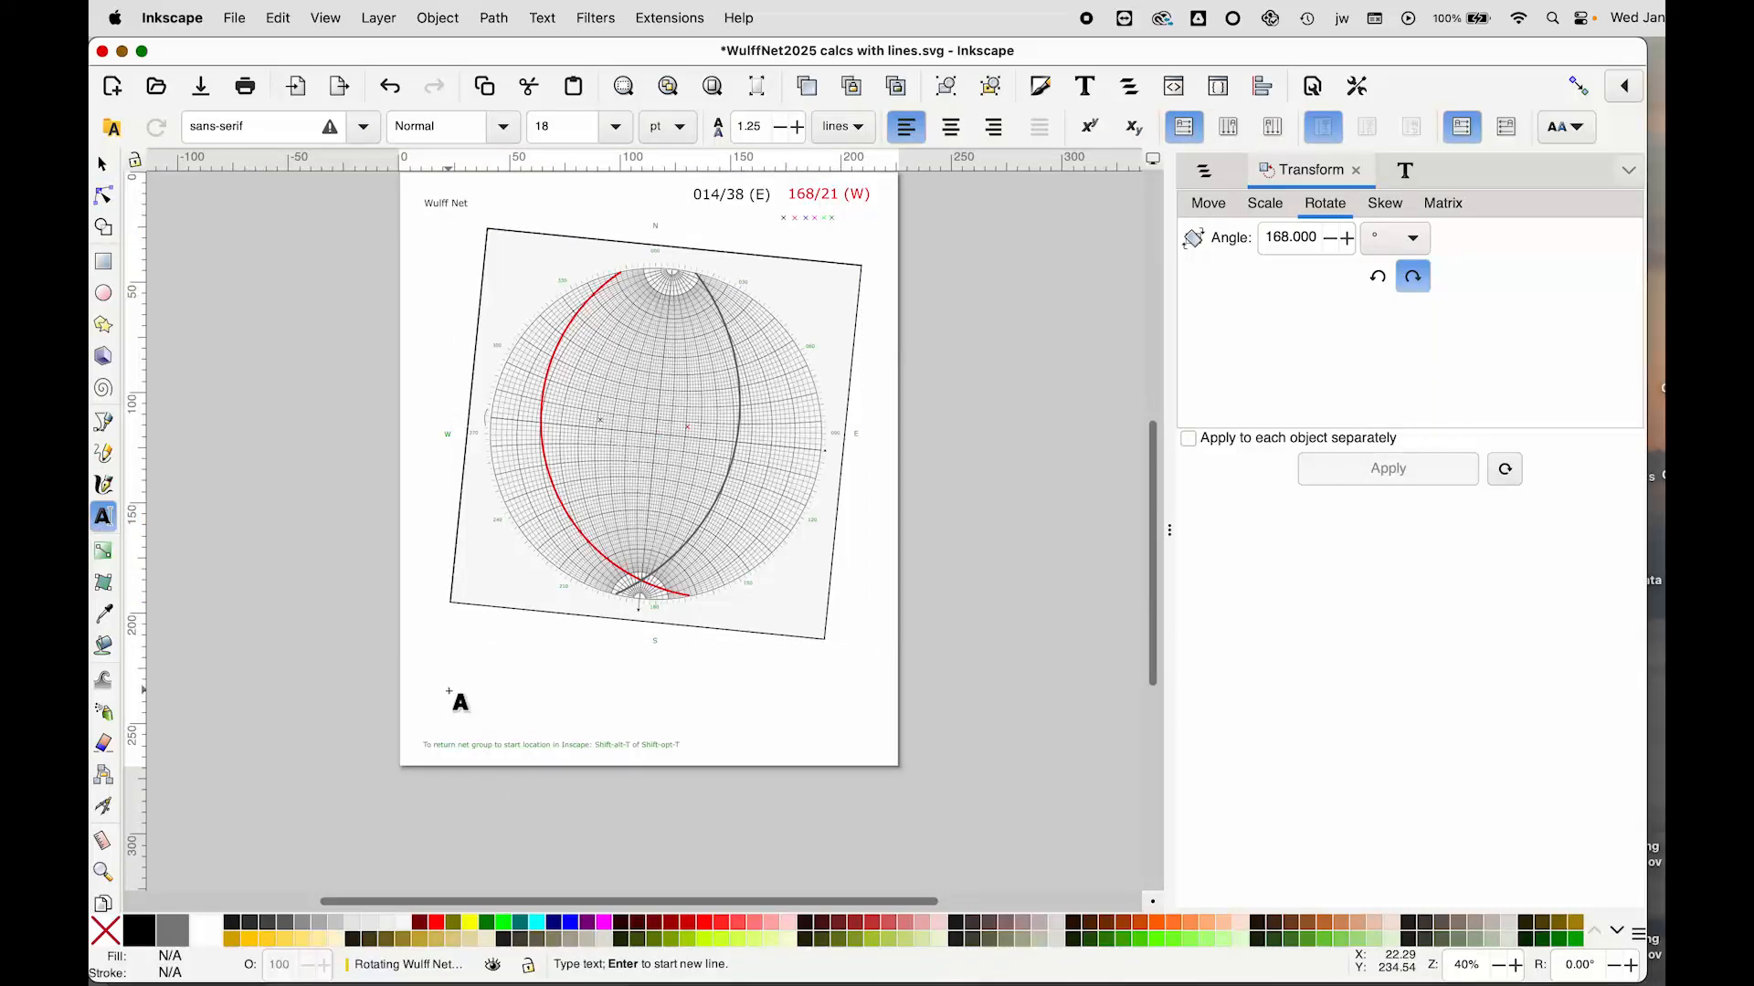
text(LINE CF INTE)
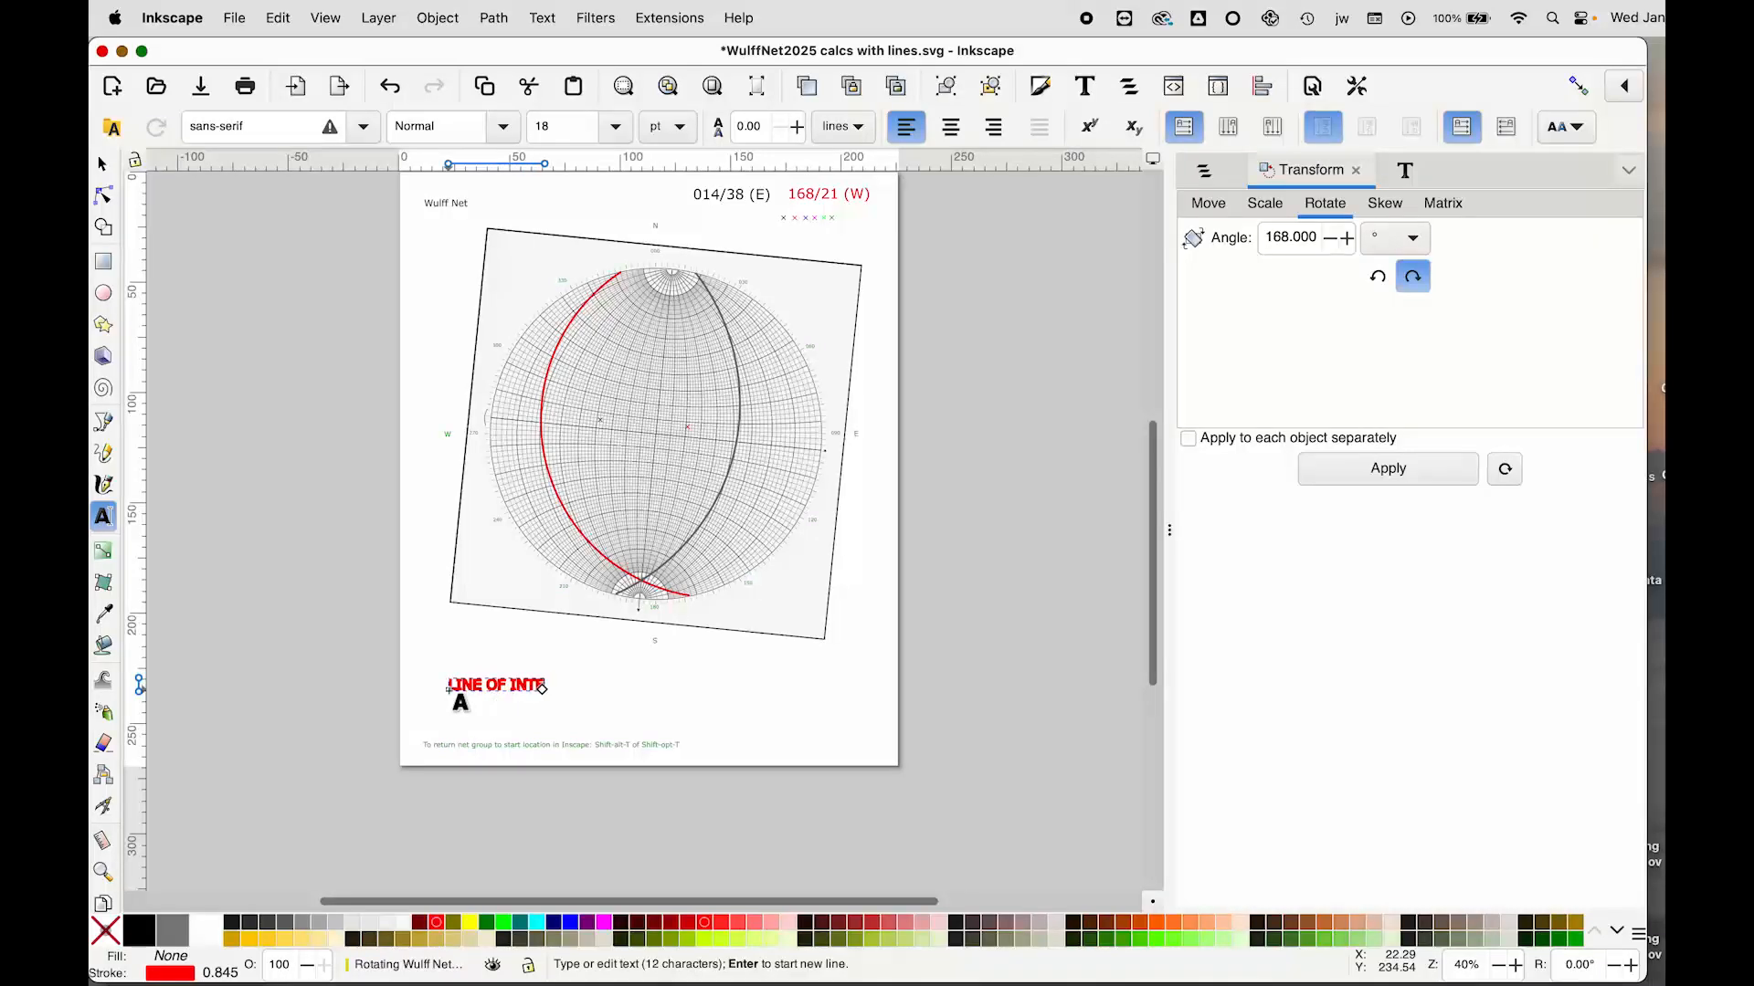
text(RSECTION)
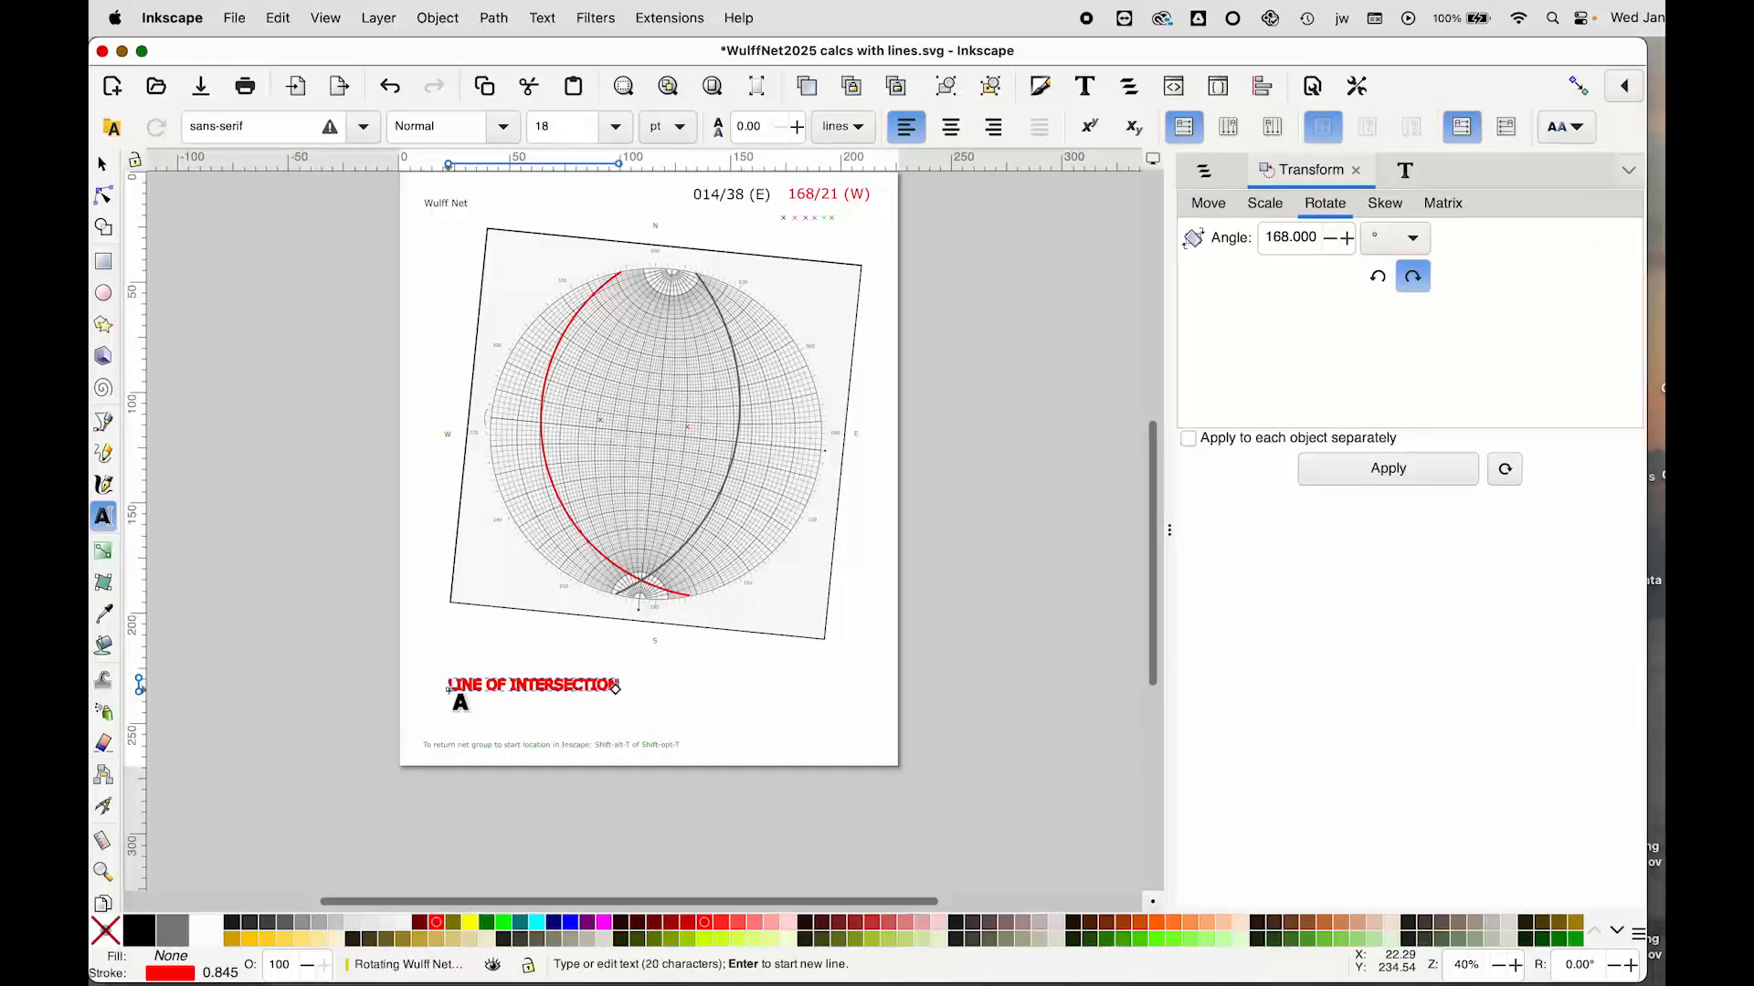
text( 168/07)
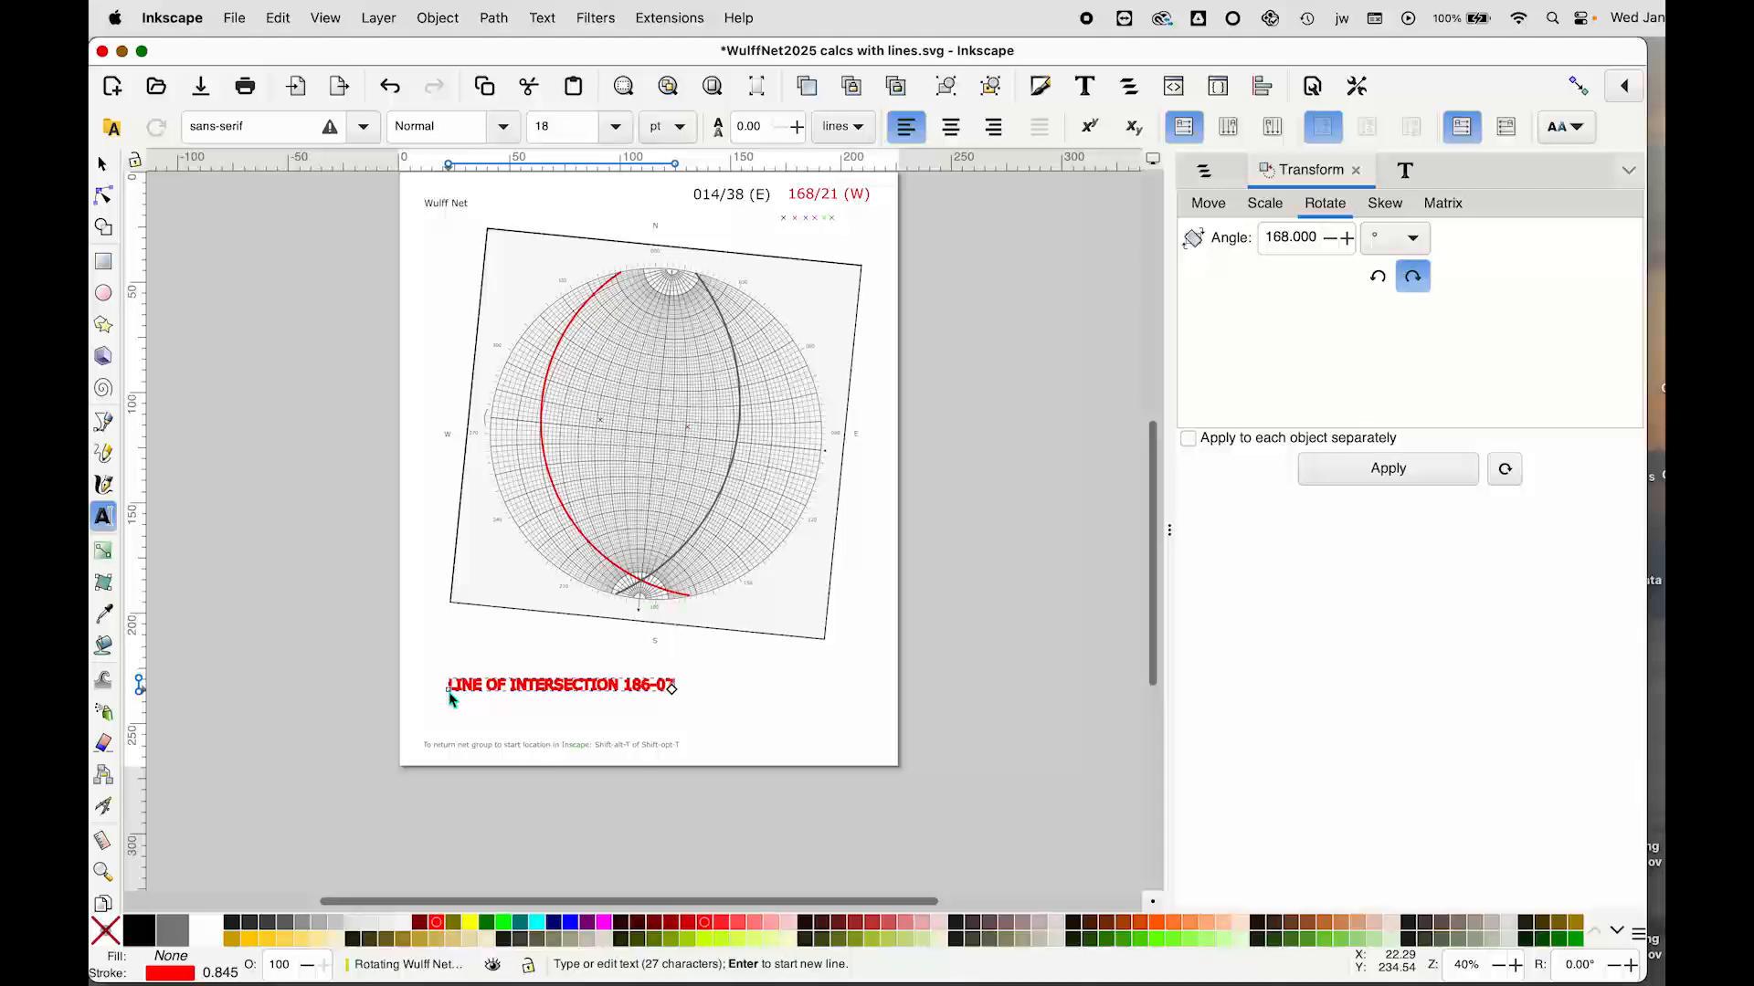
Step: Give the line of intersection label a green fill and remove its stroke
click(104, 167)
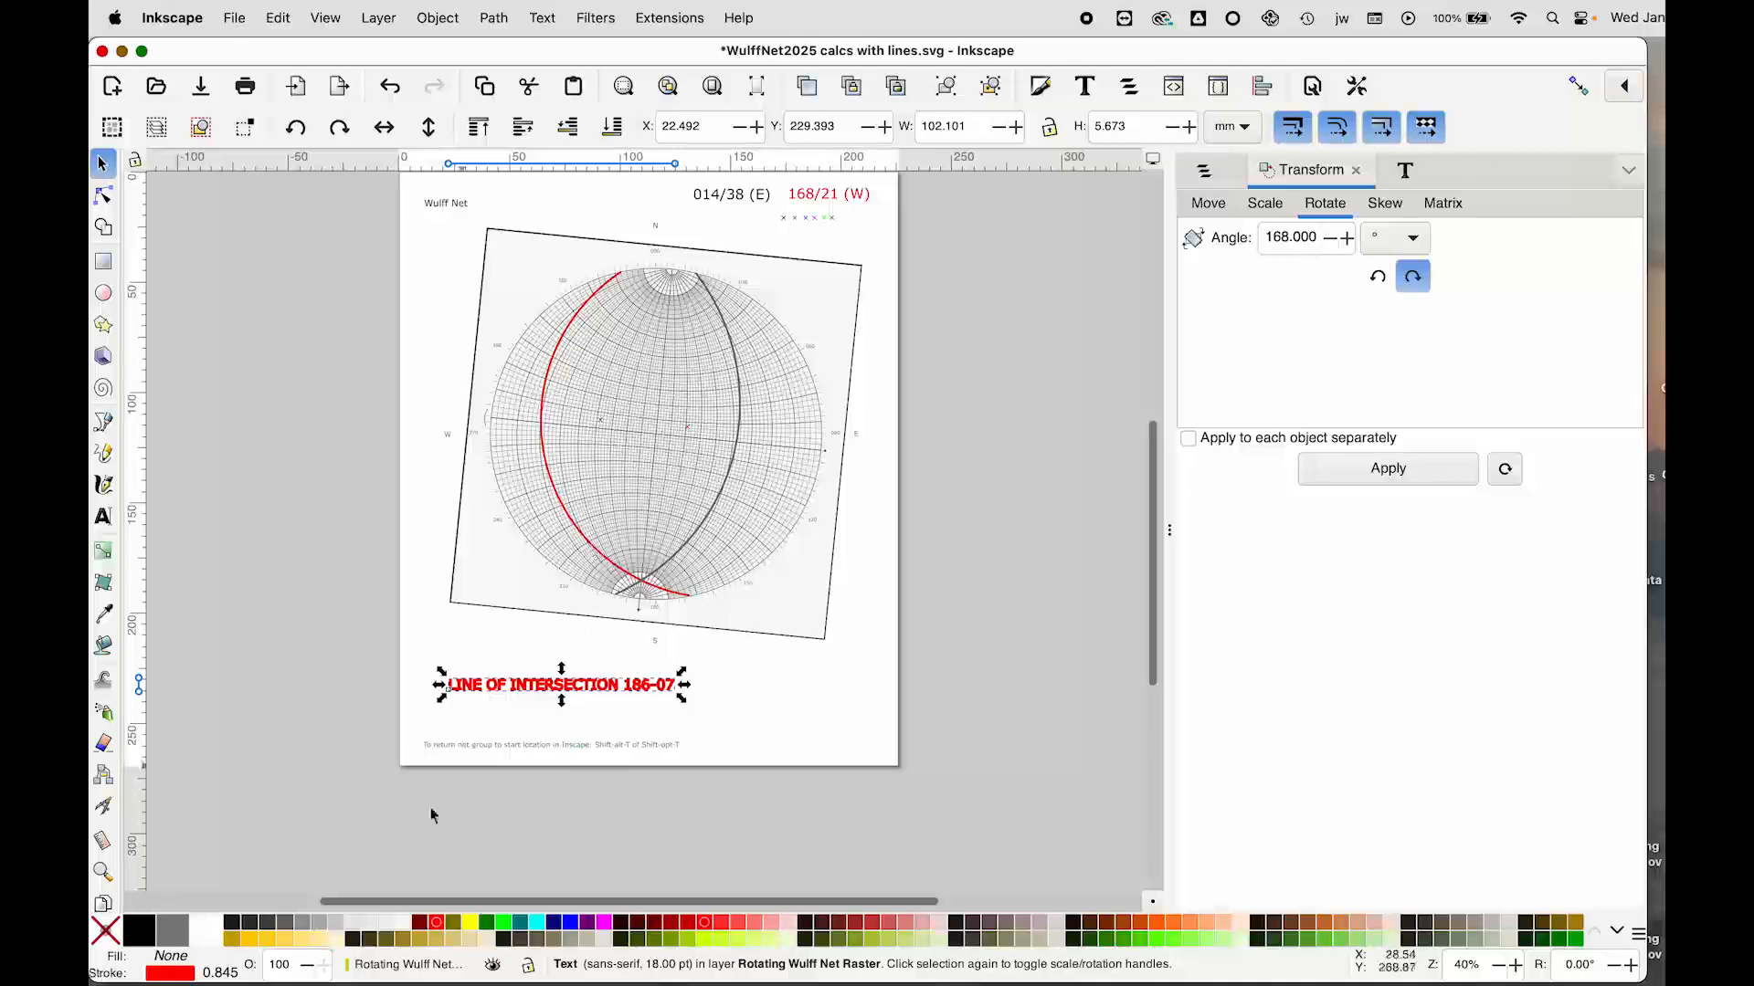
click(139, 939)
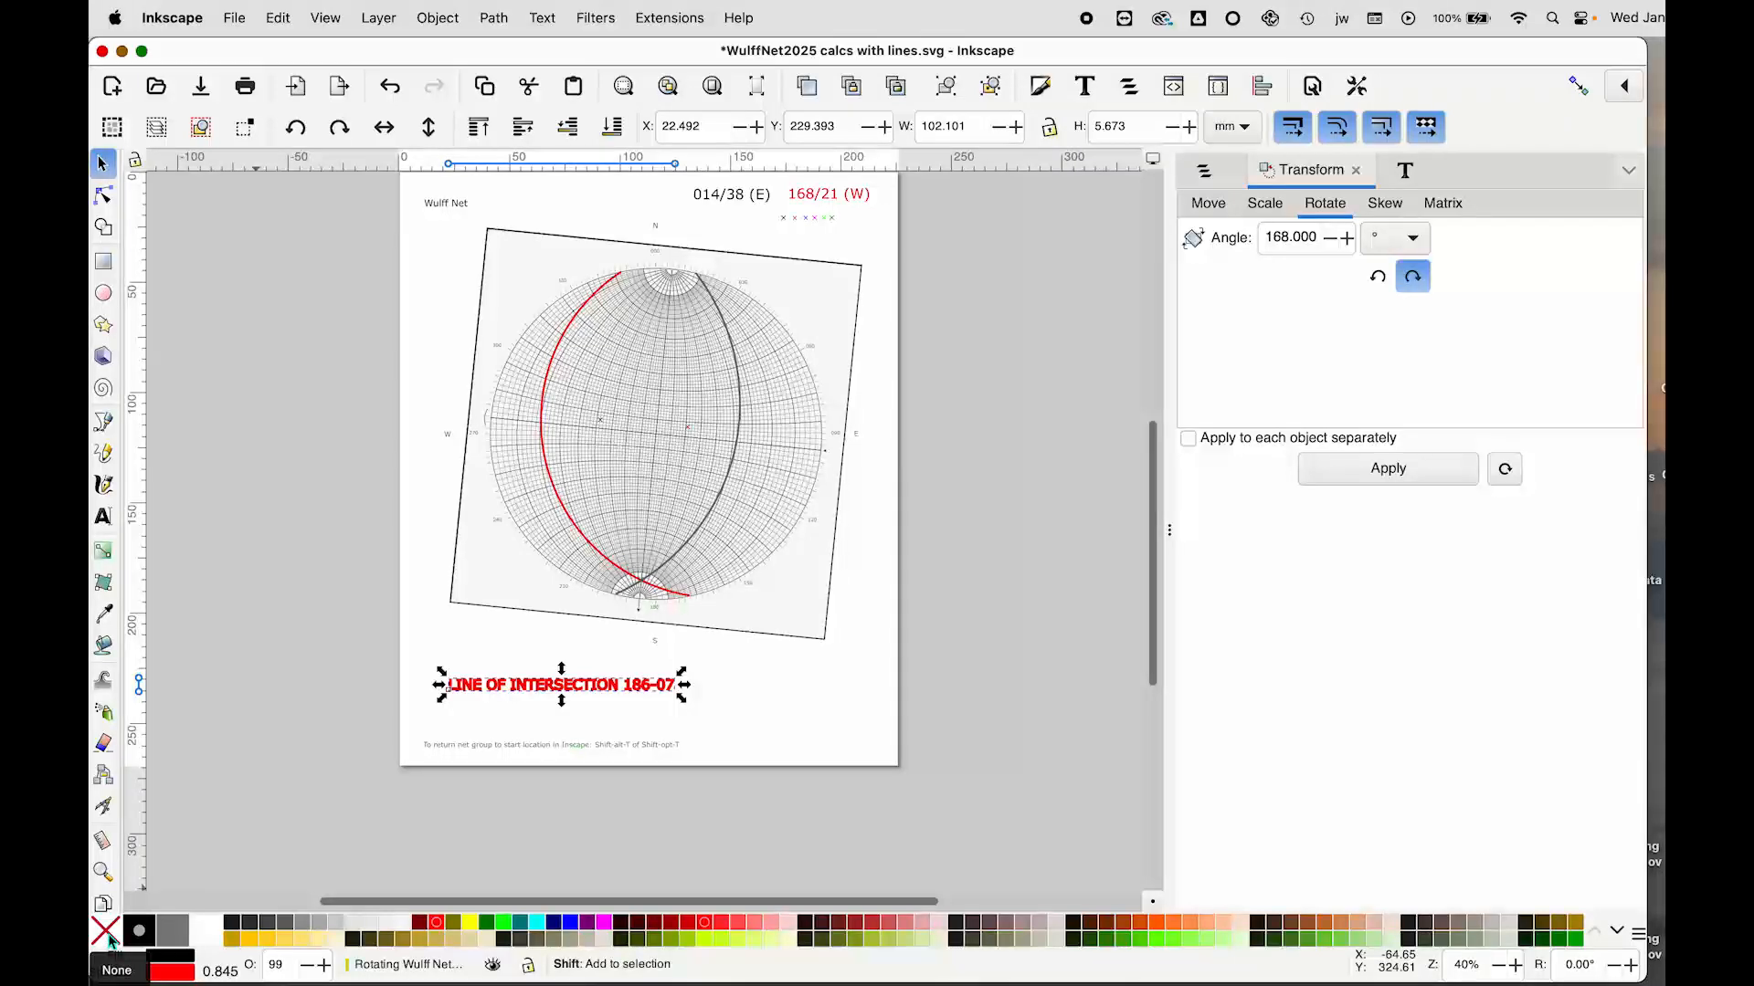
shift+click(107, 935)
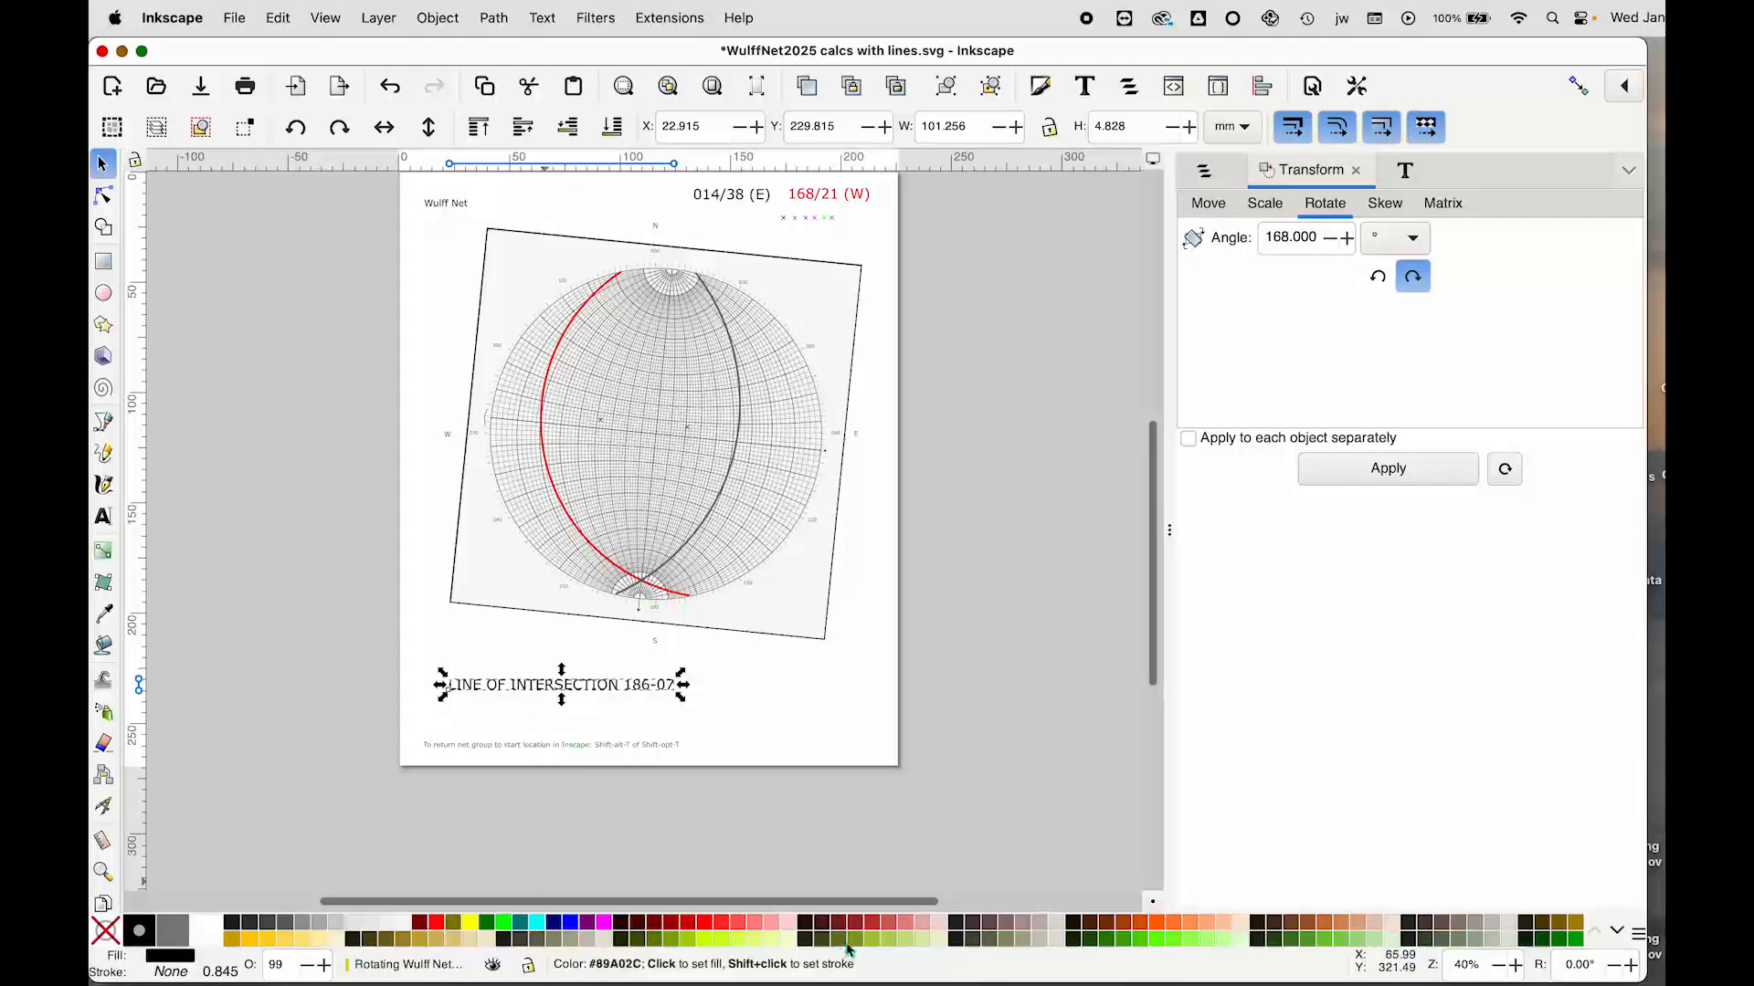
click(1123, 939)
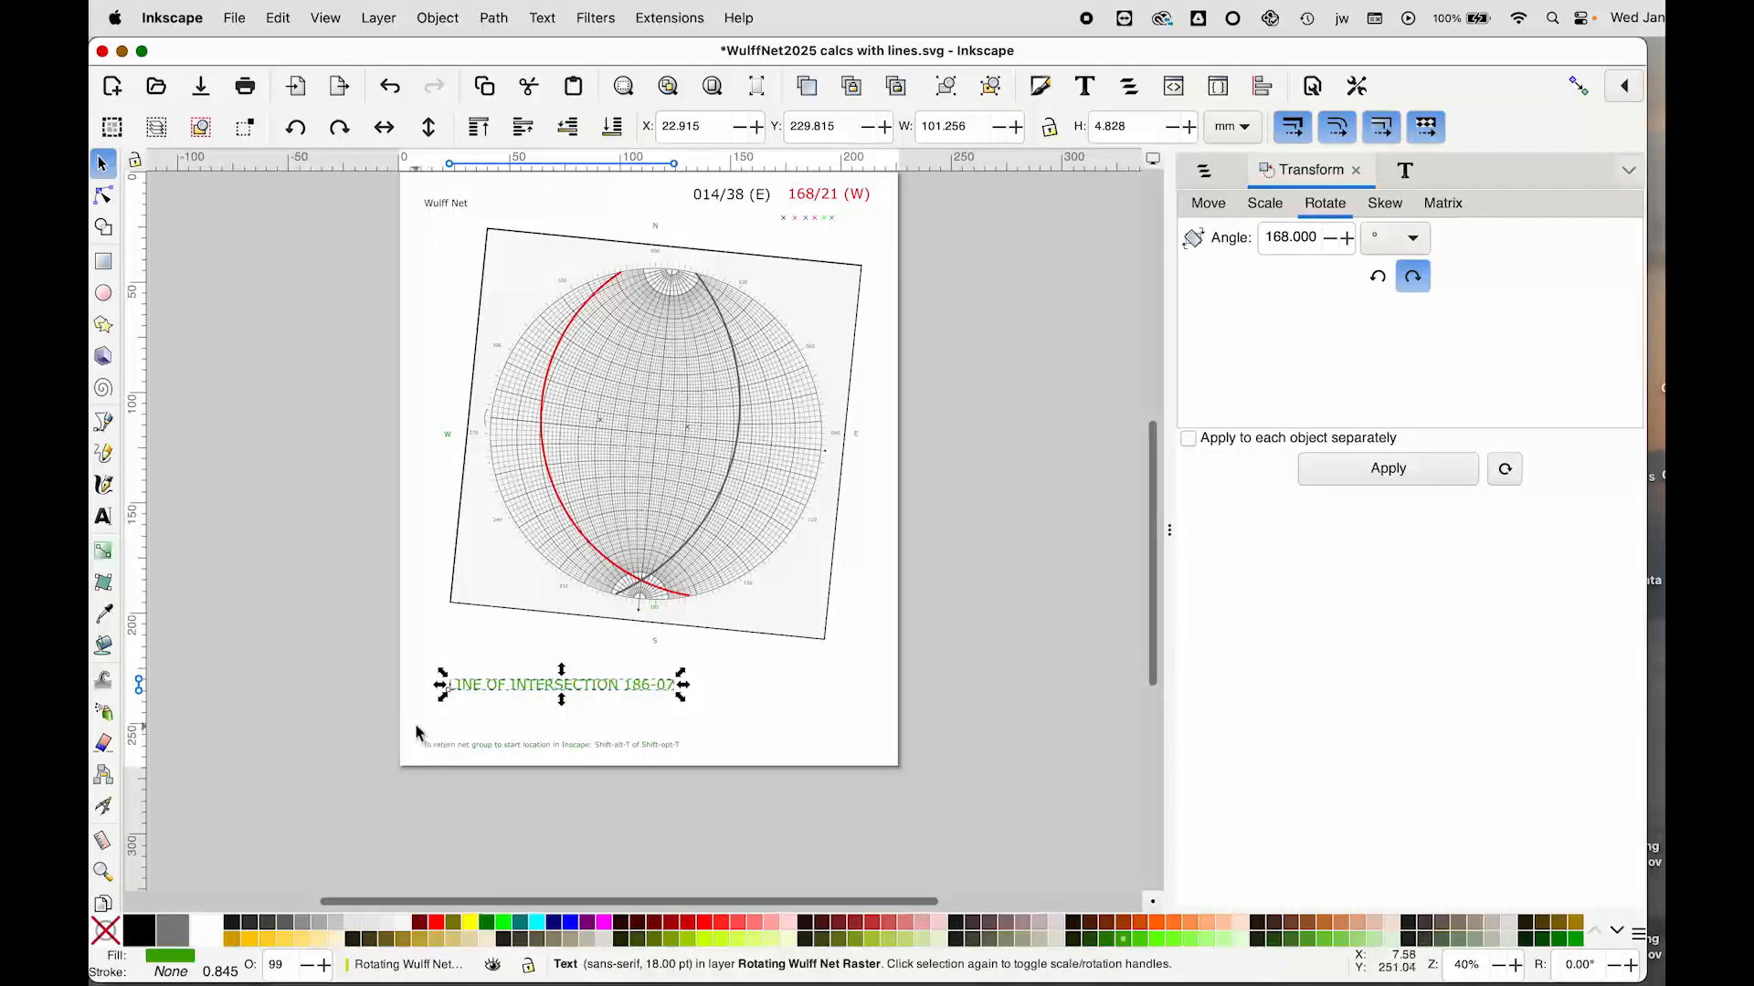
click(980, 684)
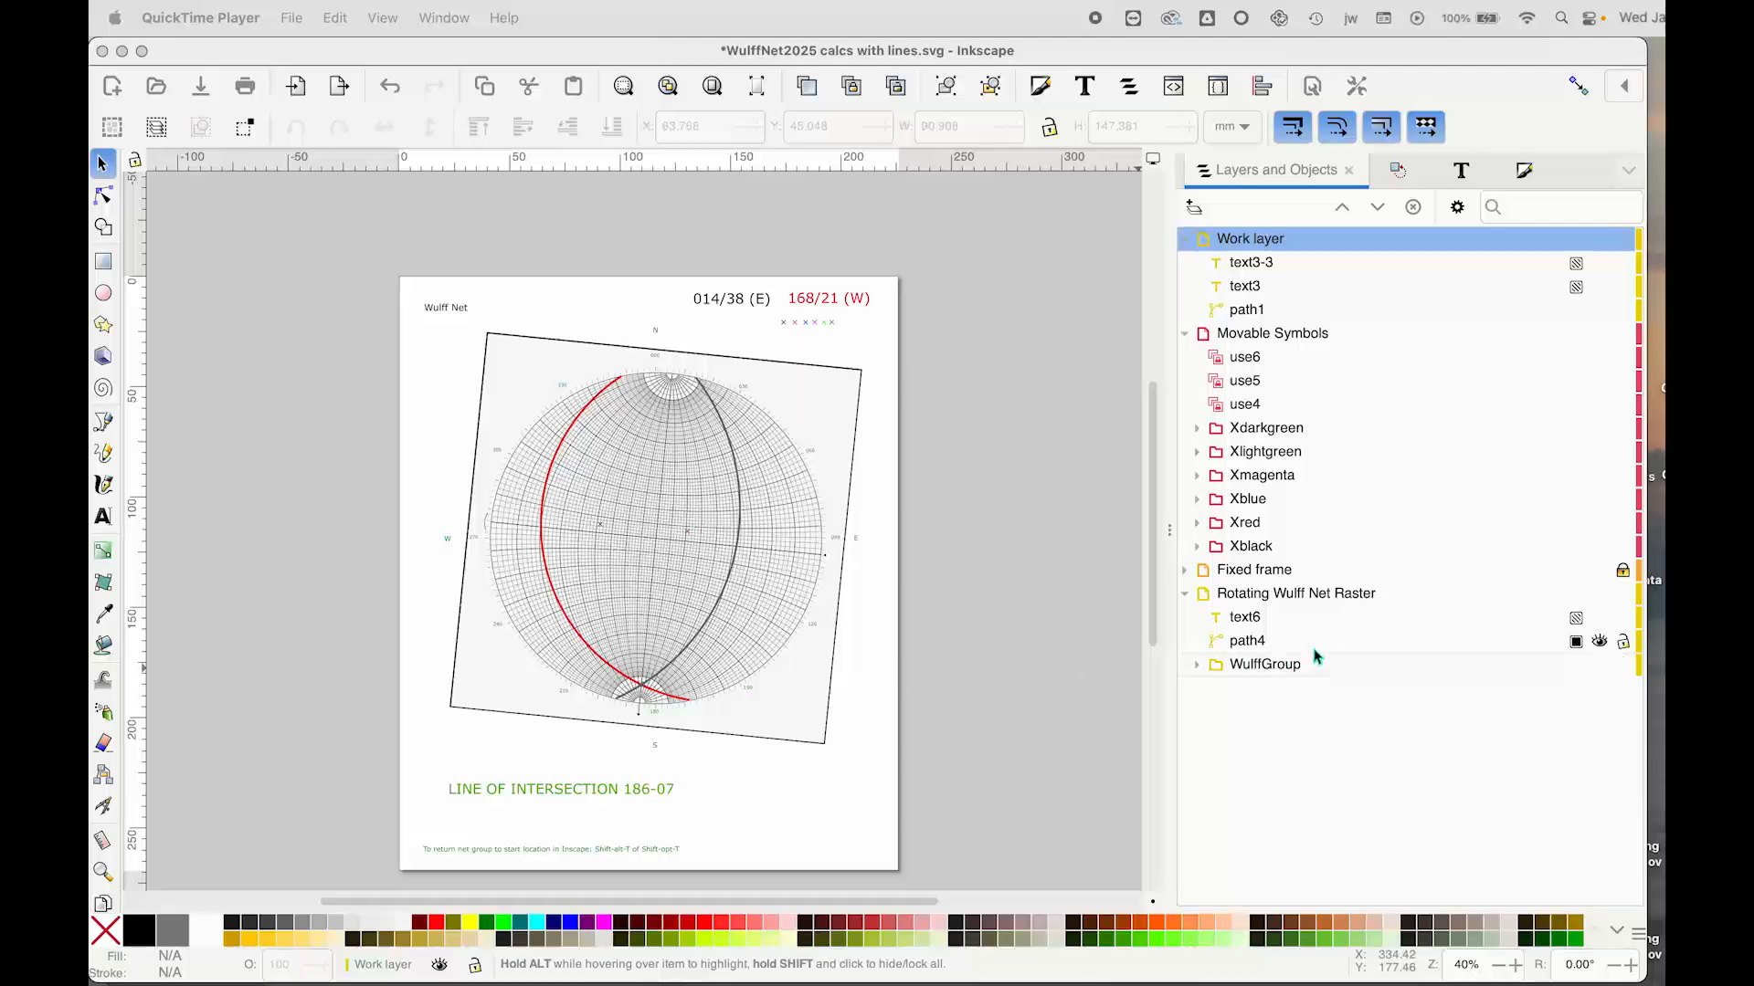
Step: Move the line of intersection label and the red great circle from the Rotating Wulff Net Raster layer to the Work layer
click(1314, 652)
click(1303, 645)
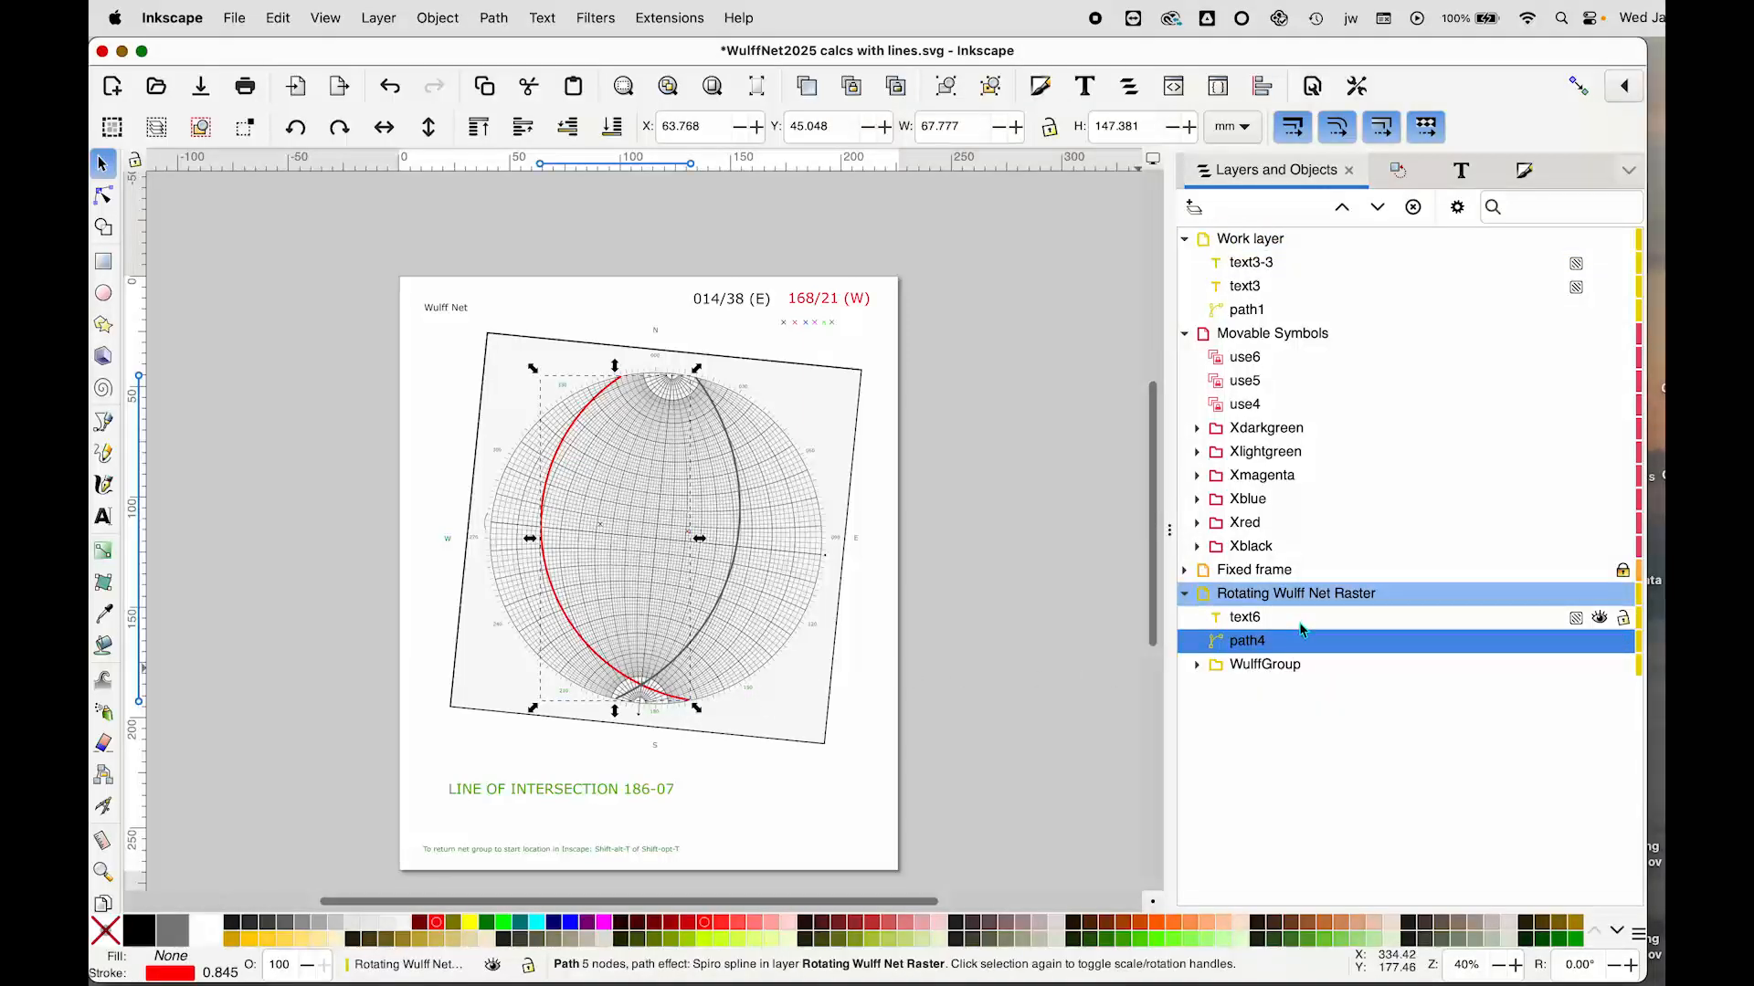
shift+click(1302, 625)
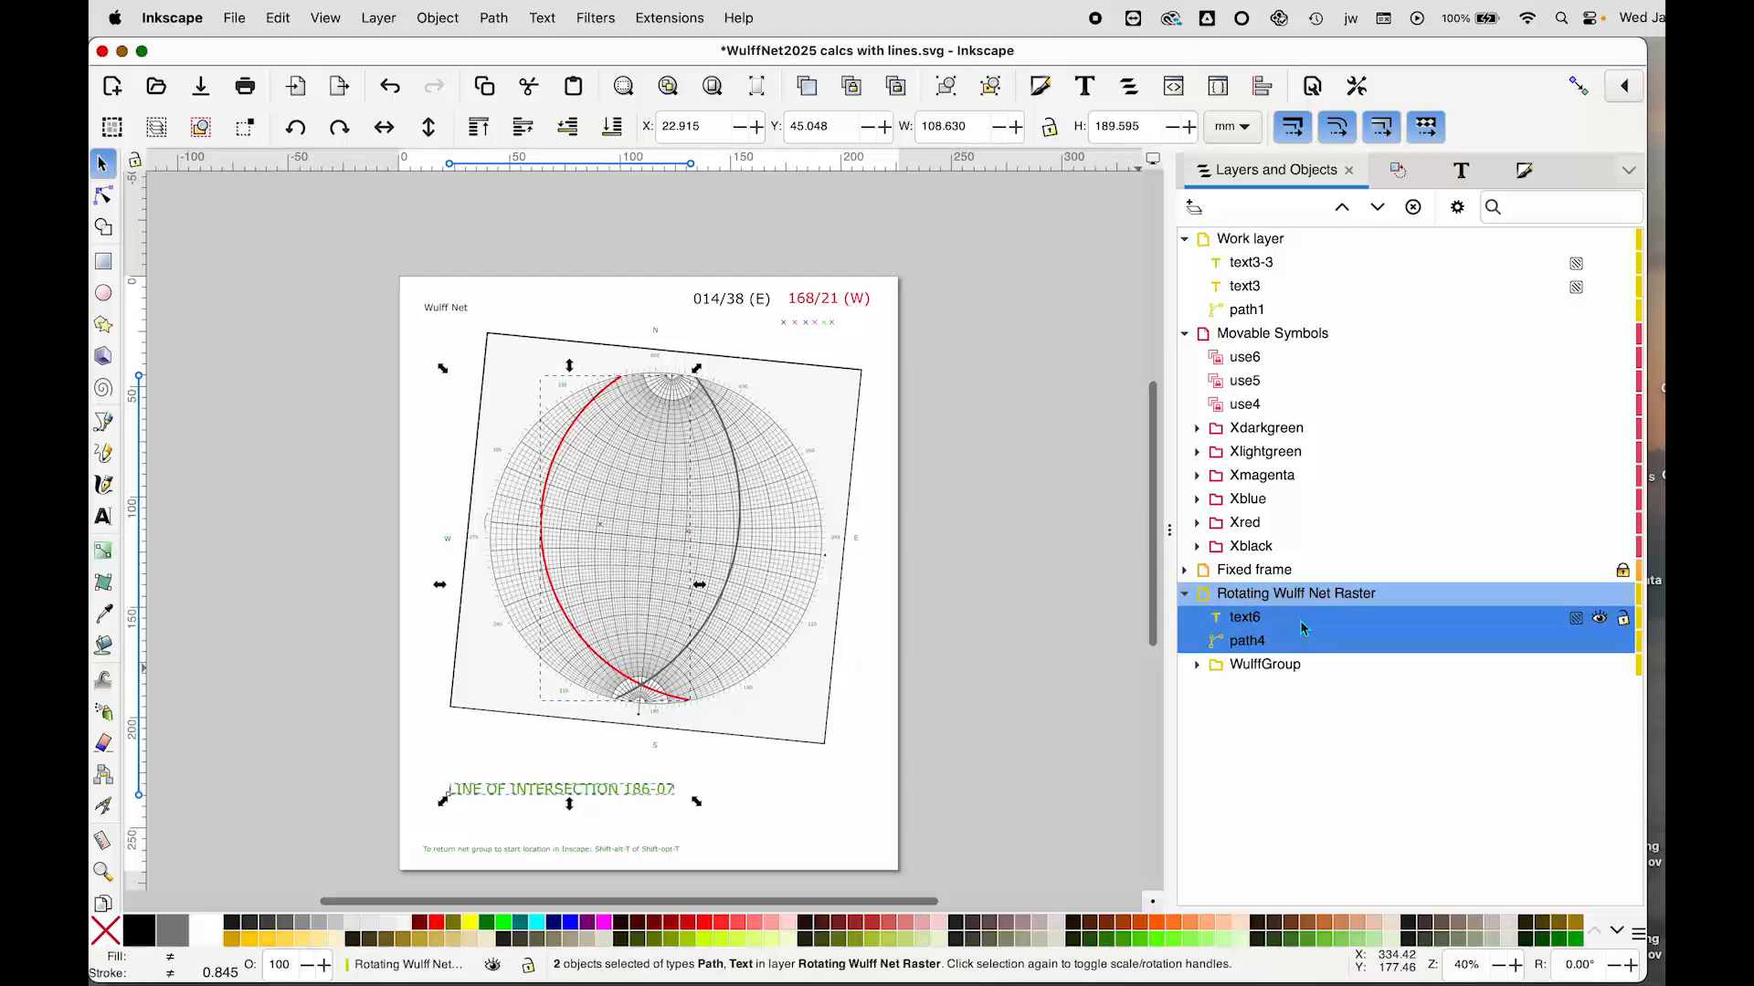
right_click(1303, 628)
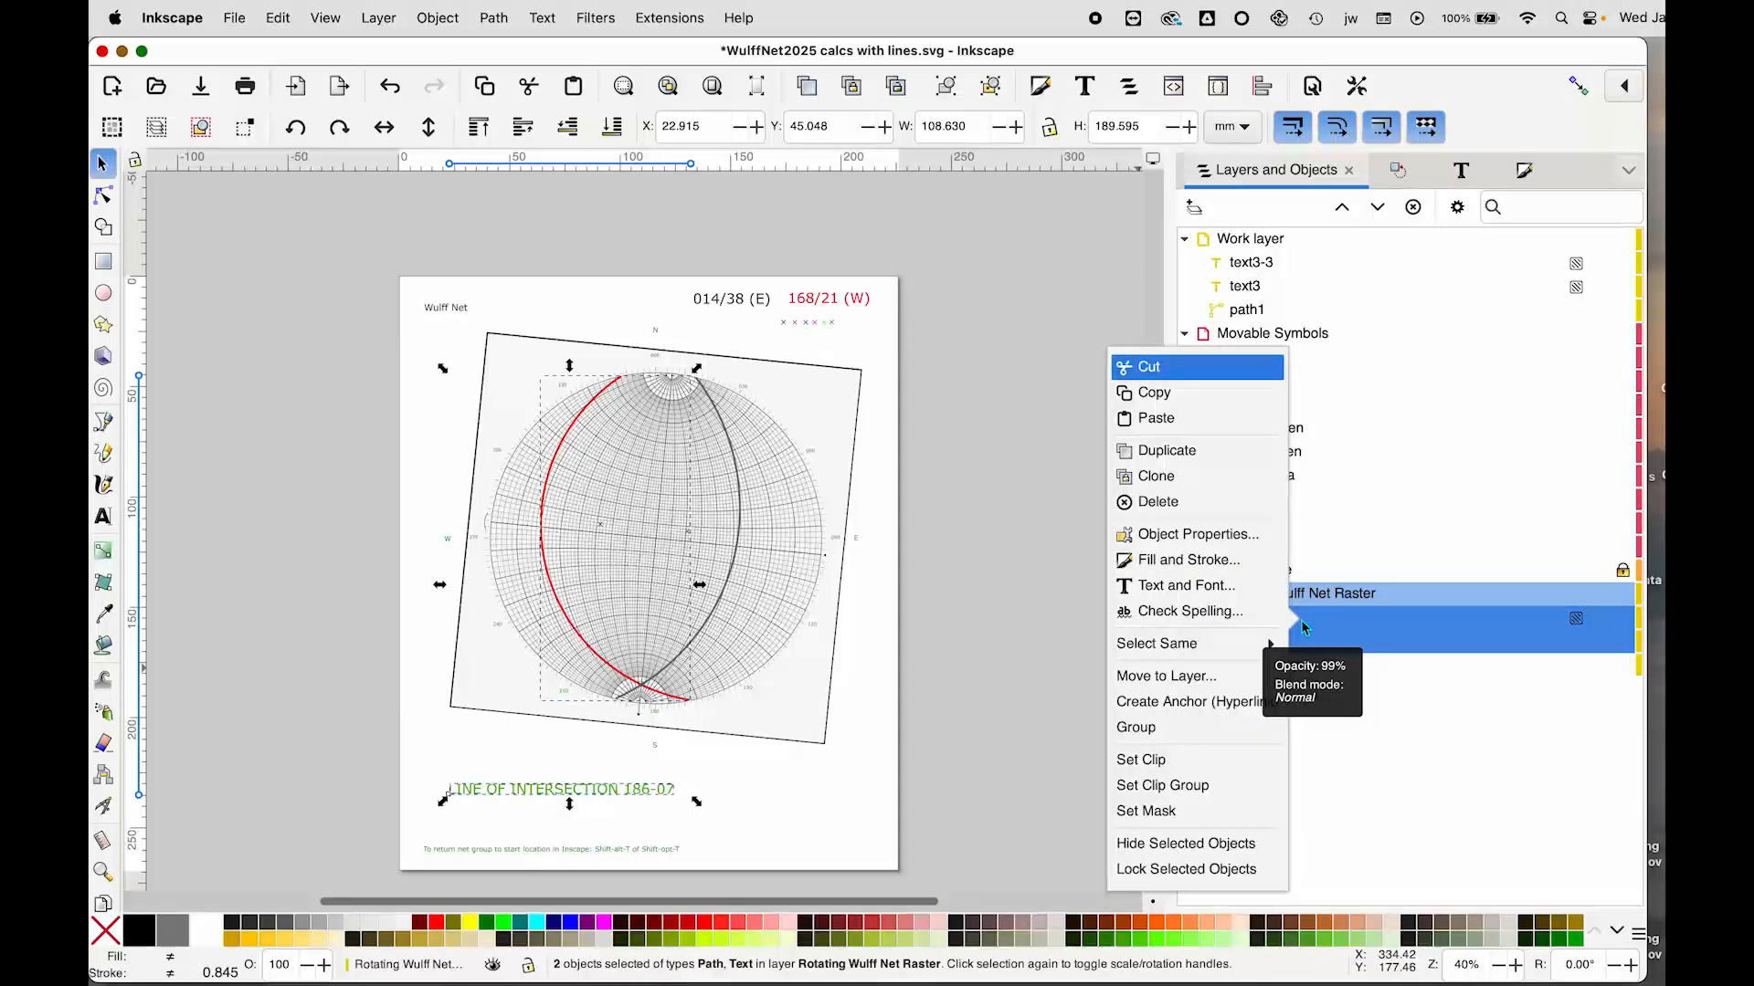
click(1206, 678)
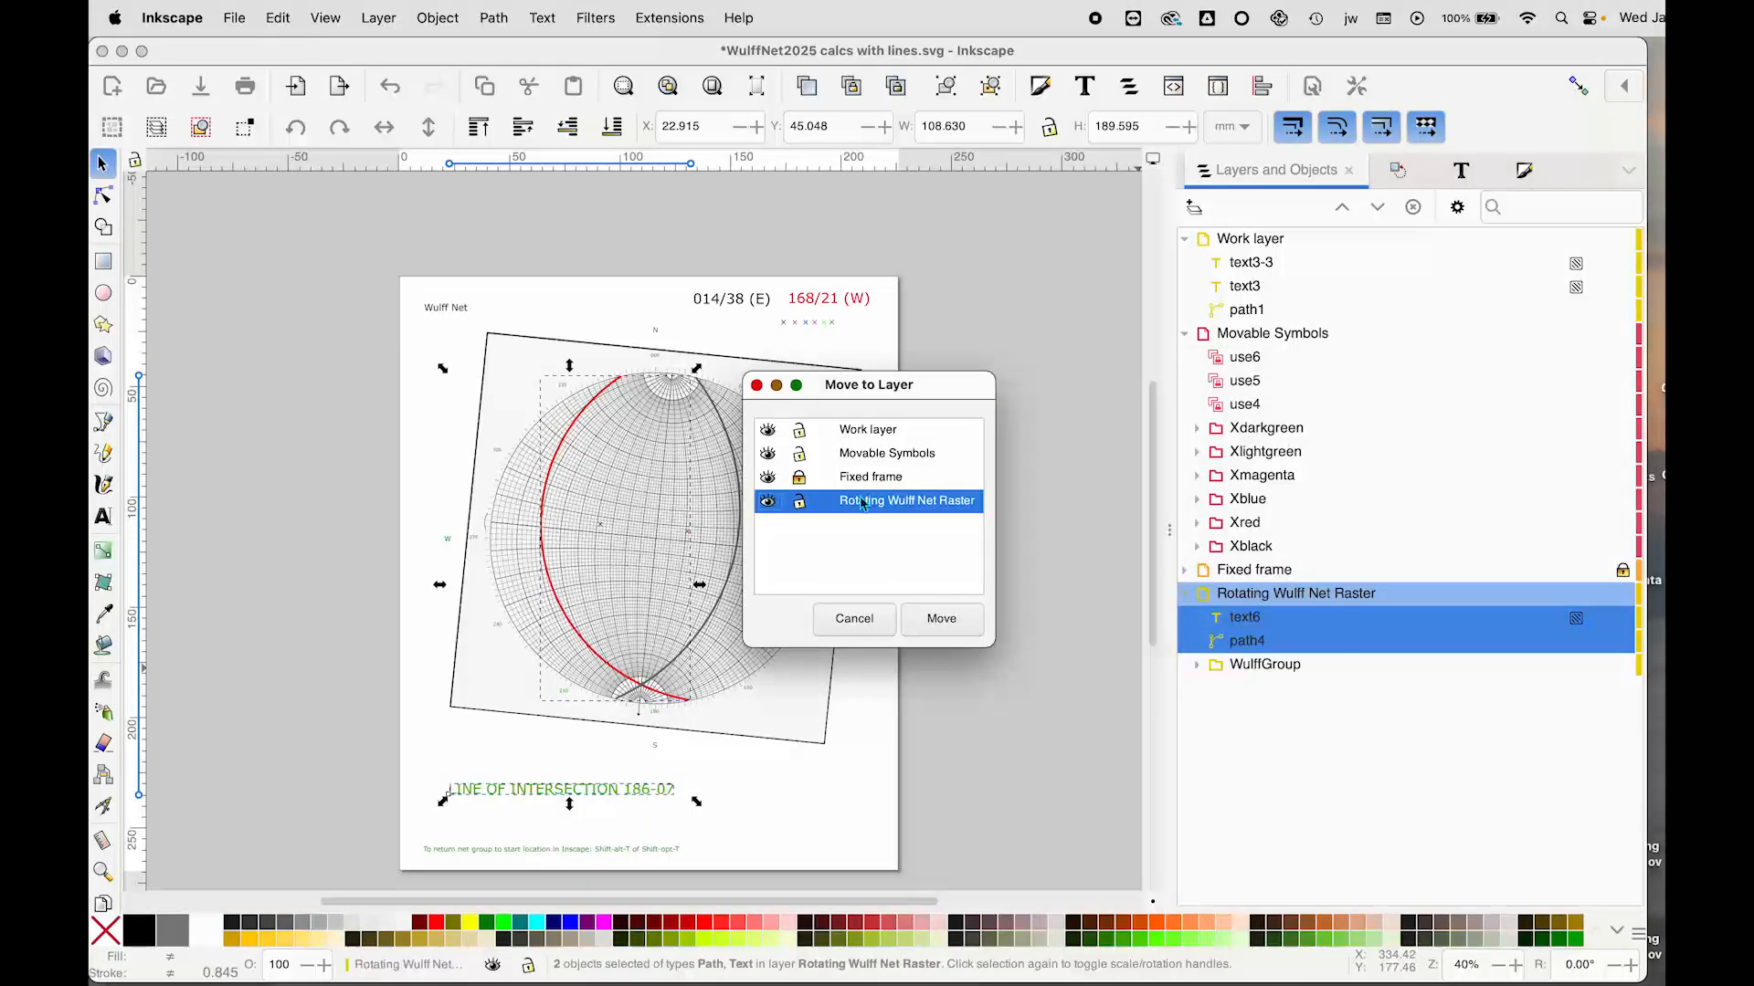
click(854, 435)
click(932, 636)
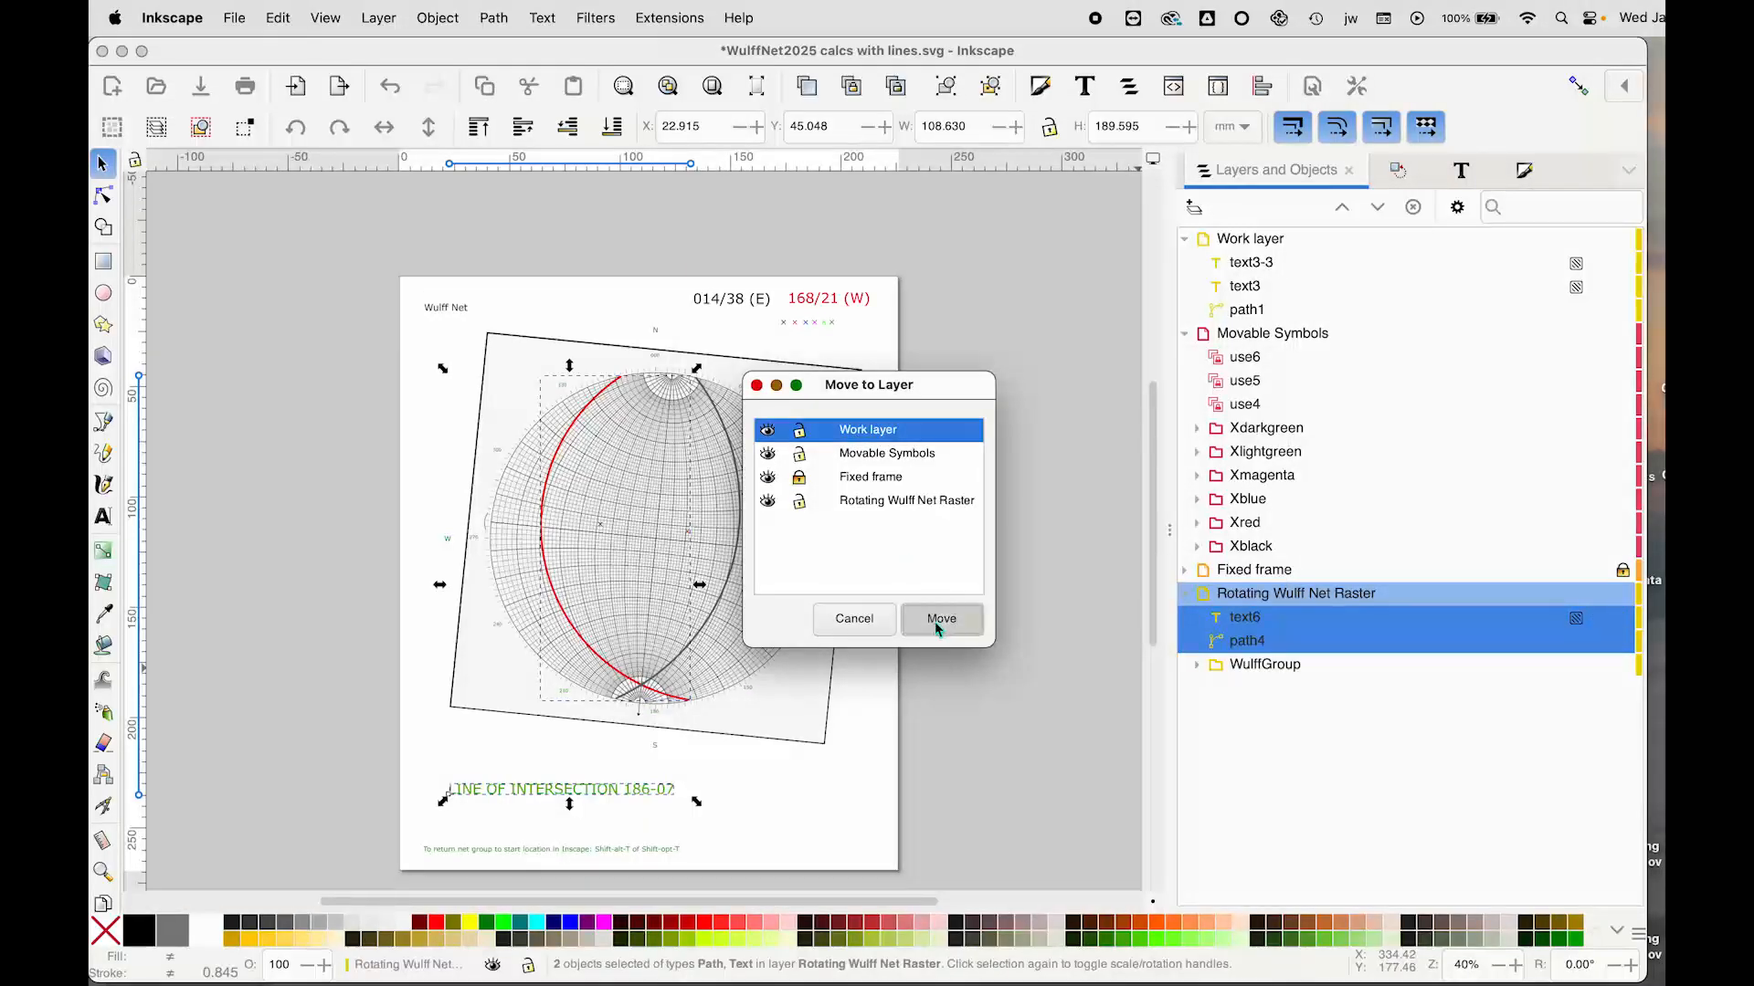
Step: Move the three cloned crosses use4, use5 and use6 from the Movable Symbols layer to the Work layer
click(1255, 408)
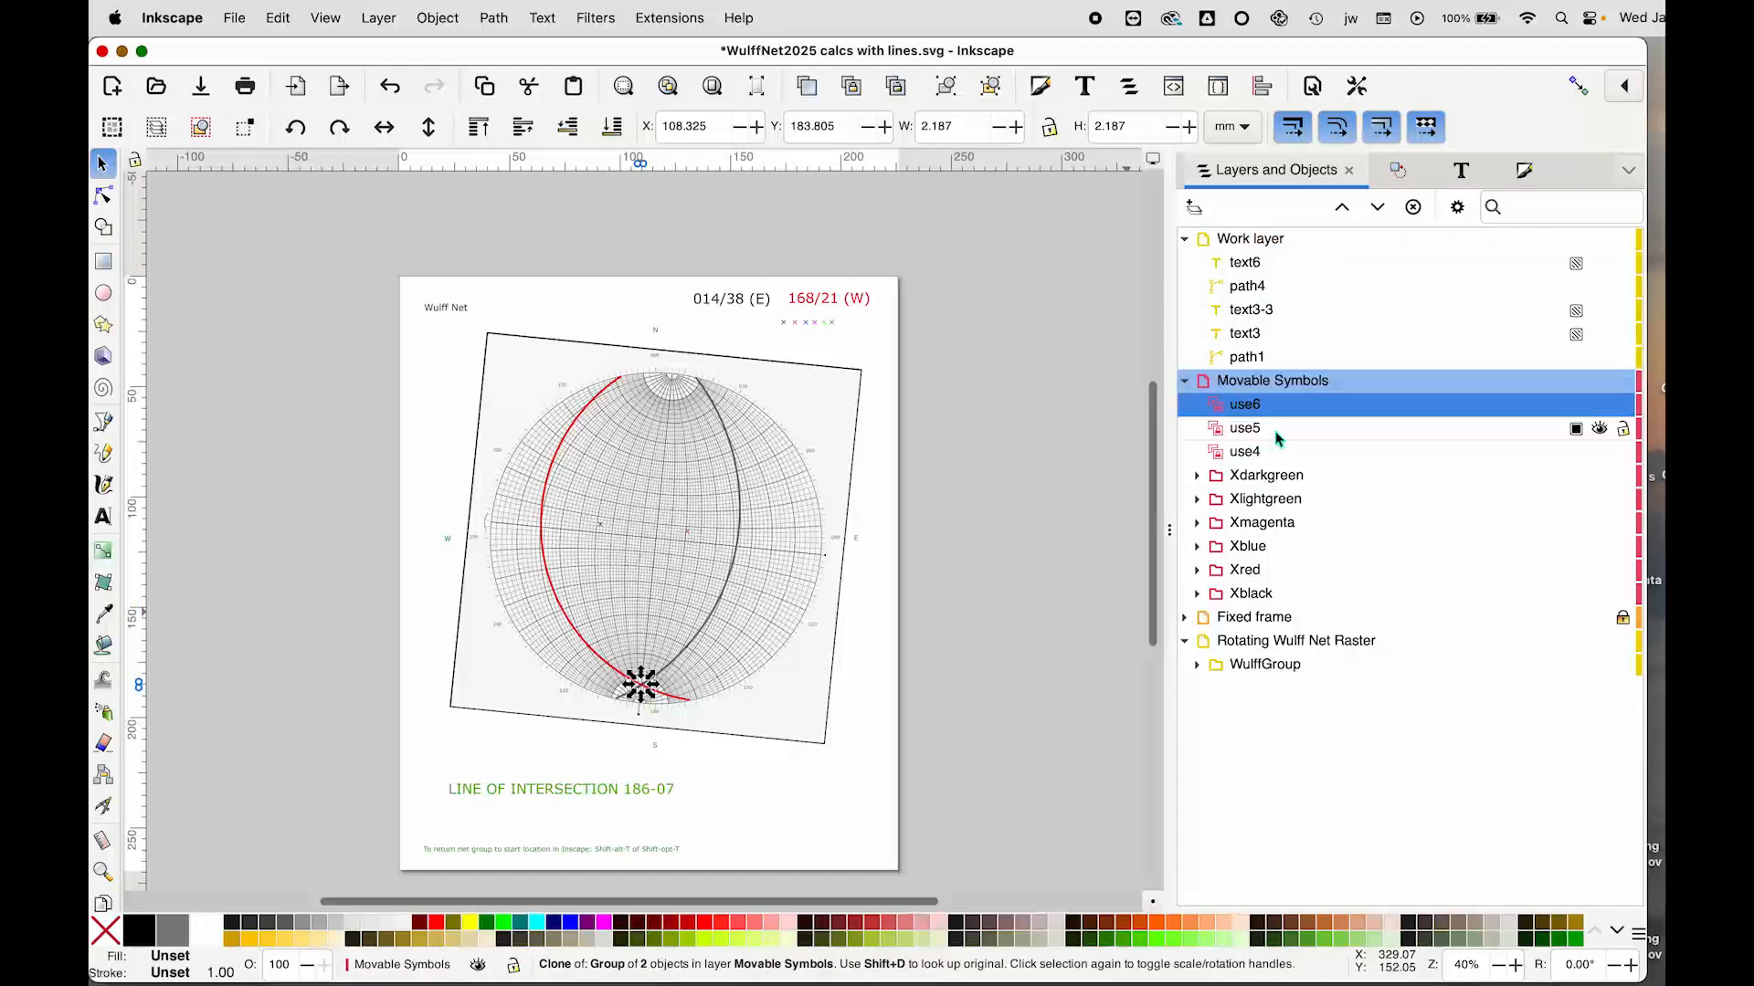
click(1241, 434)
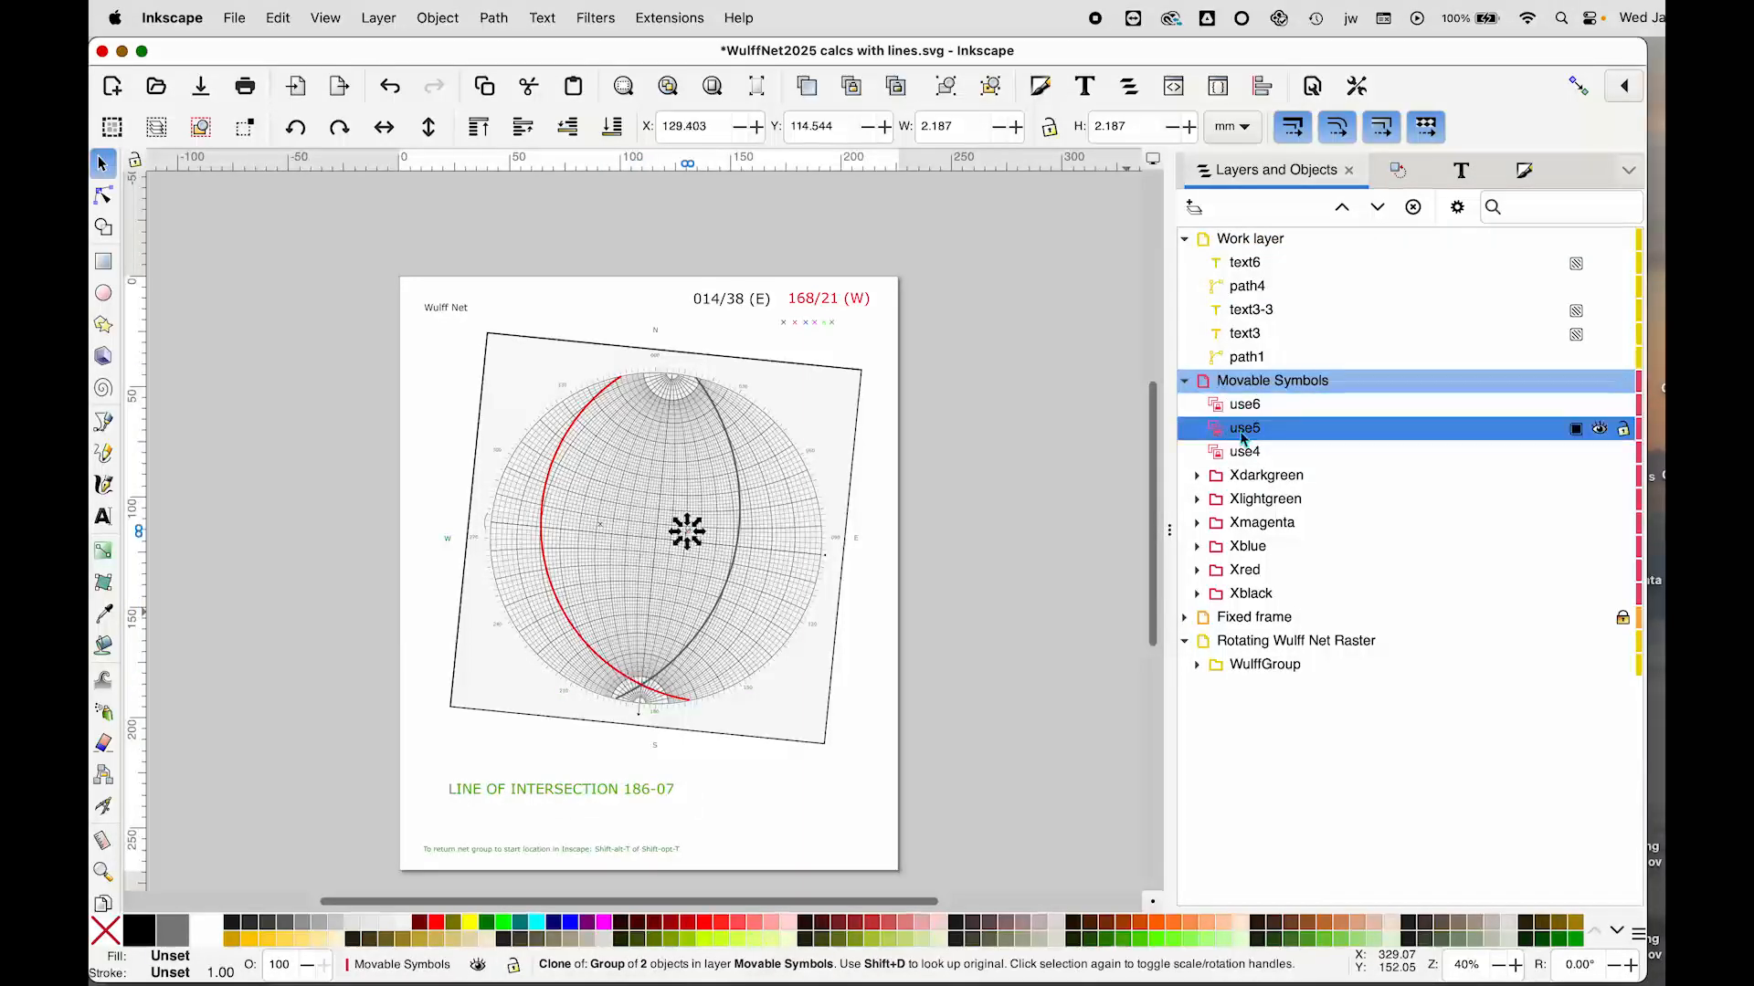
click(1251, 408)
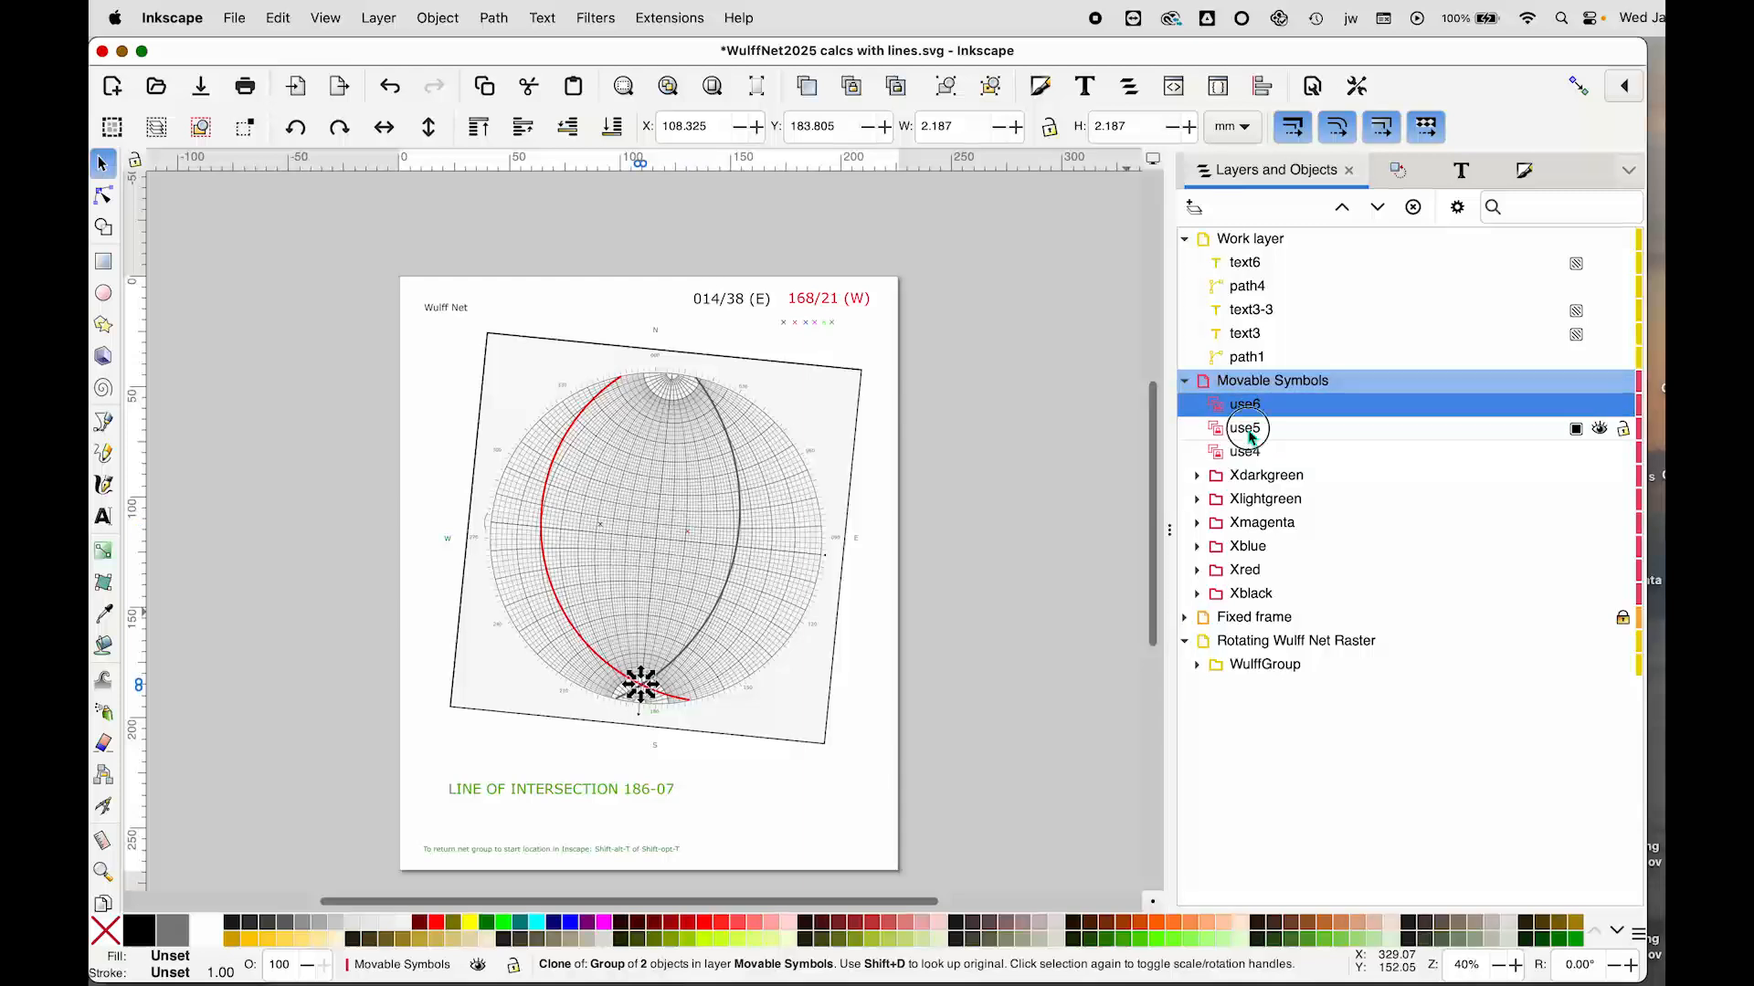
shift+click(1255, 431)
shift+click(1256, 455)
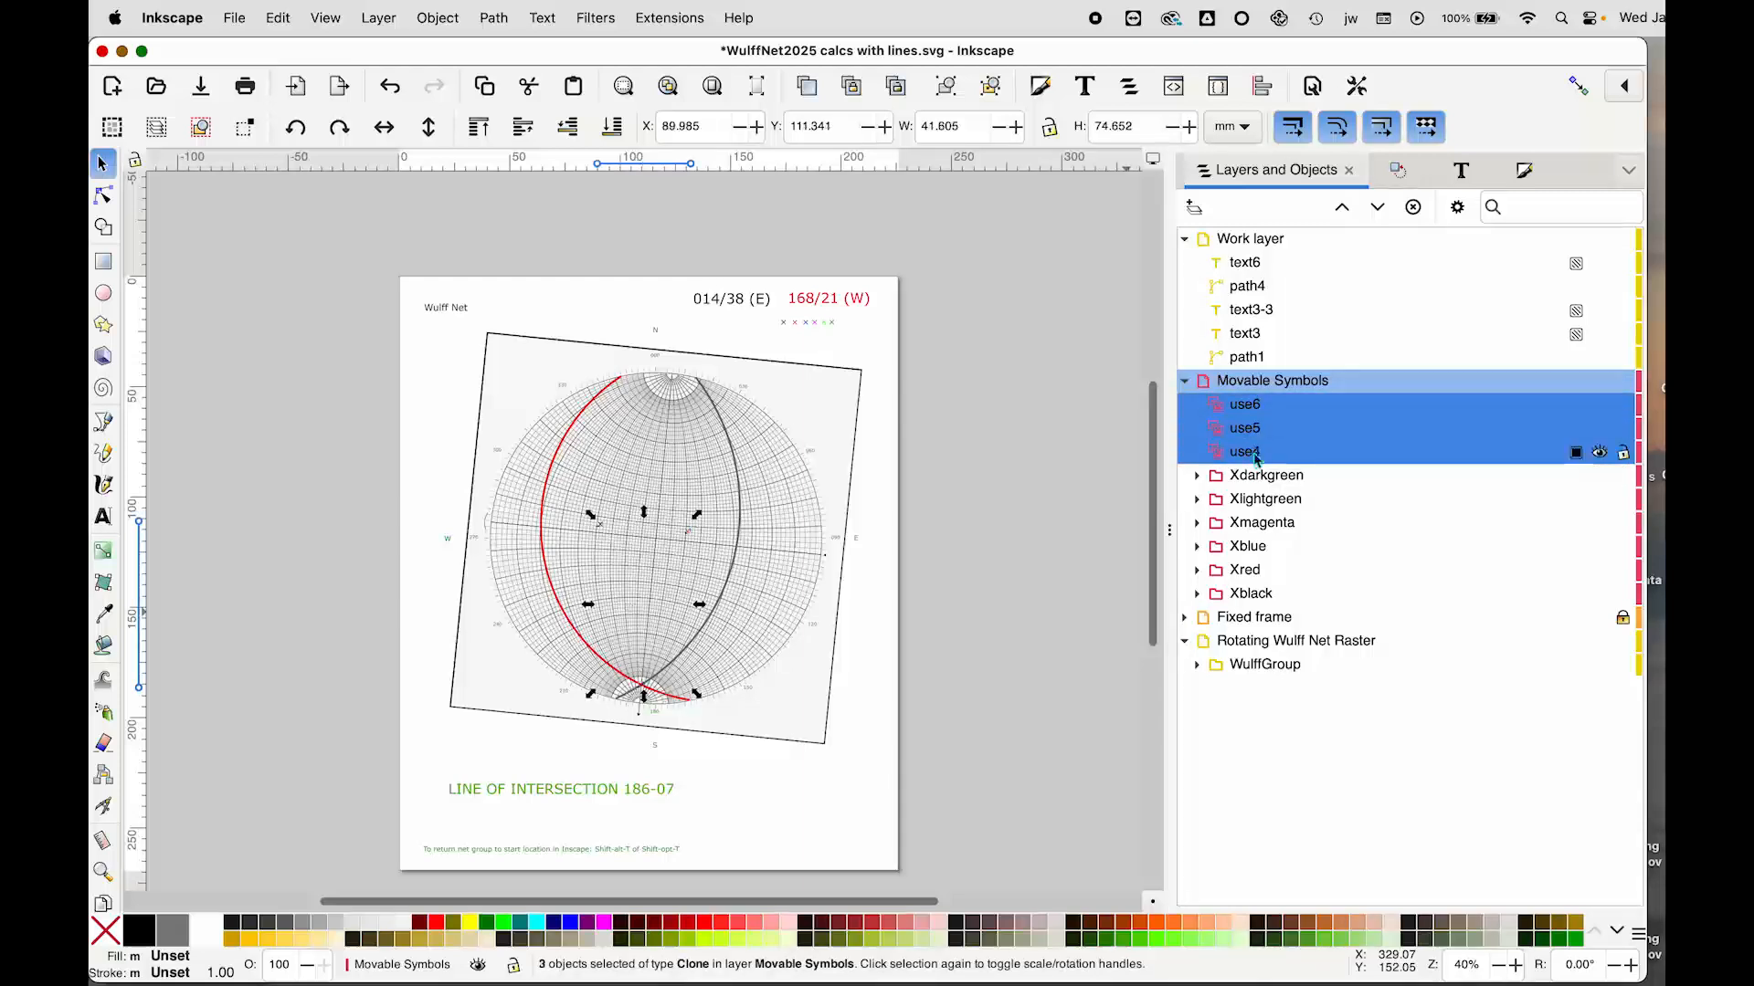
right_click(1310, 455)
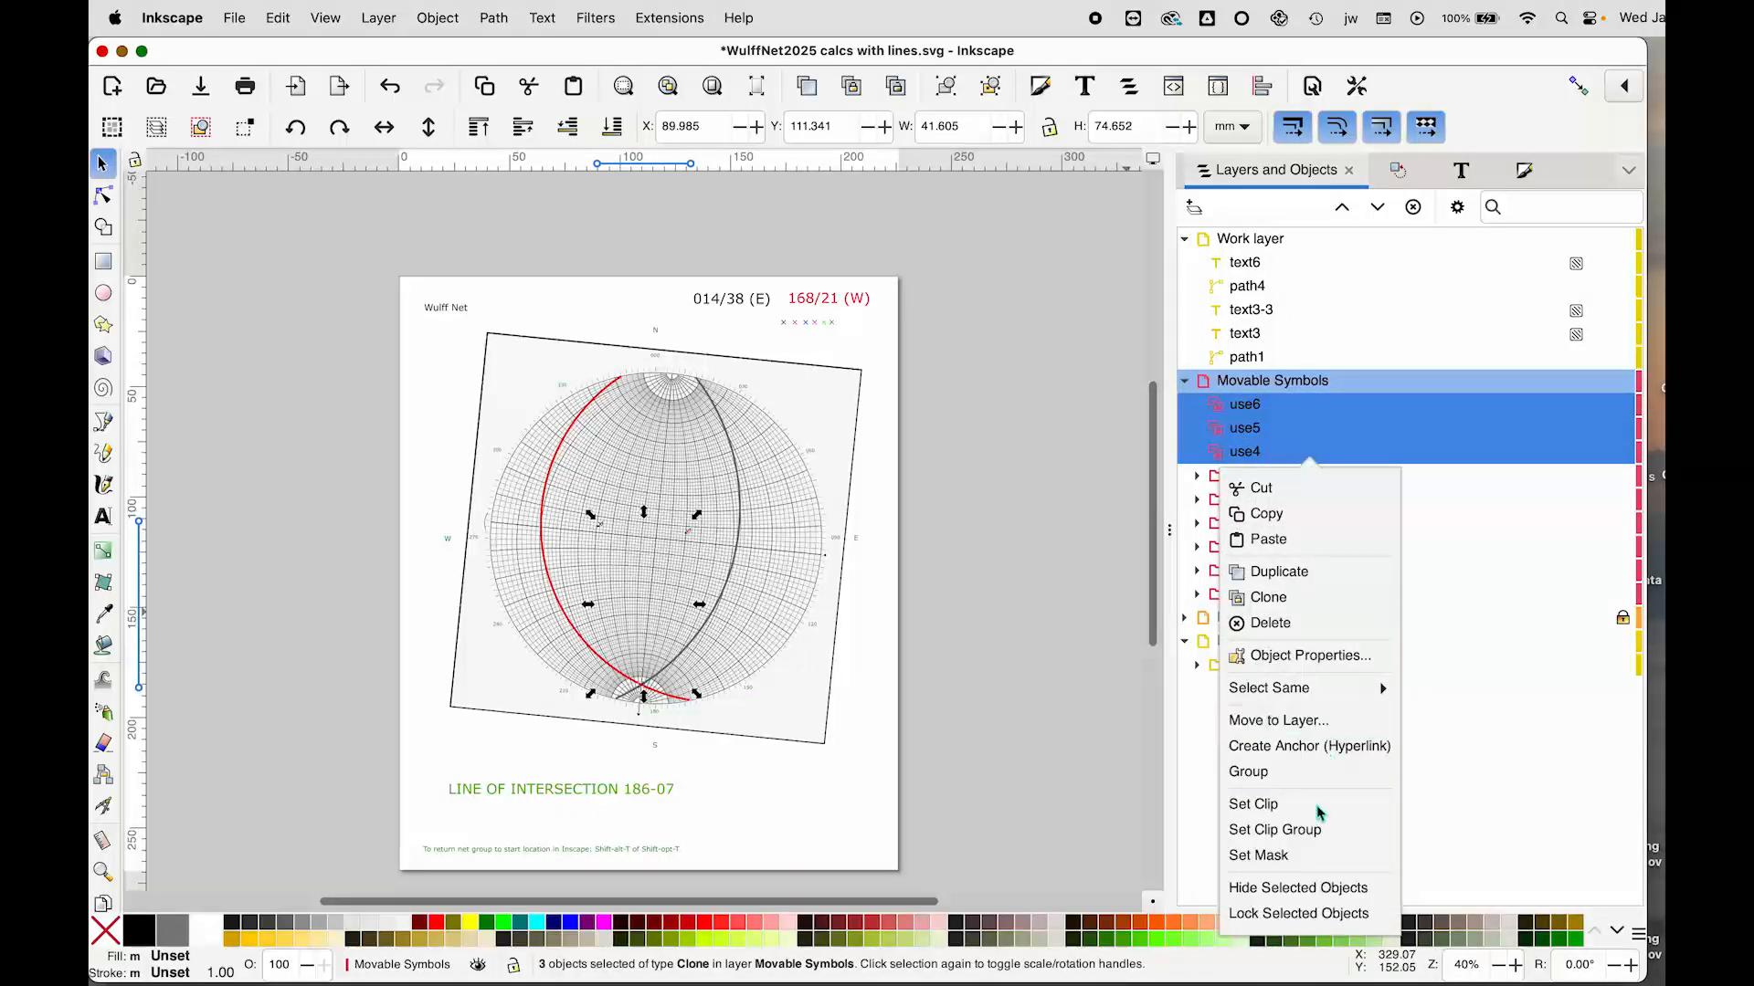
click(1315, 724)
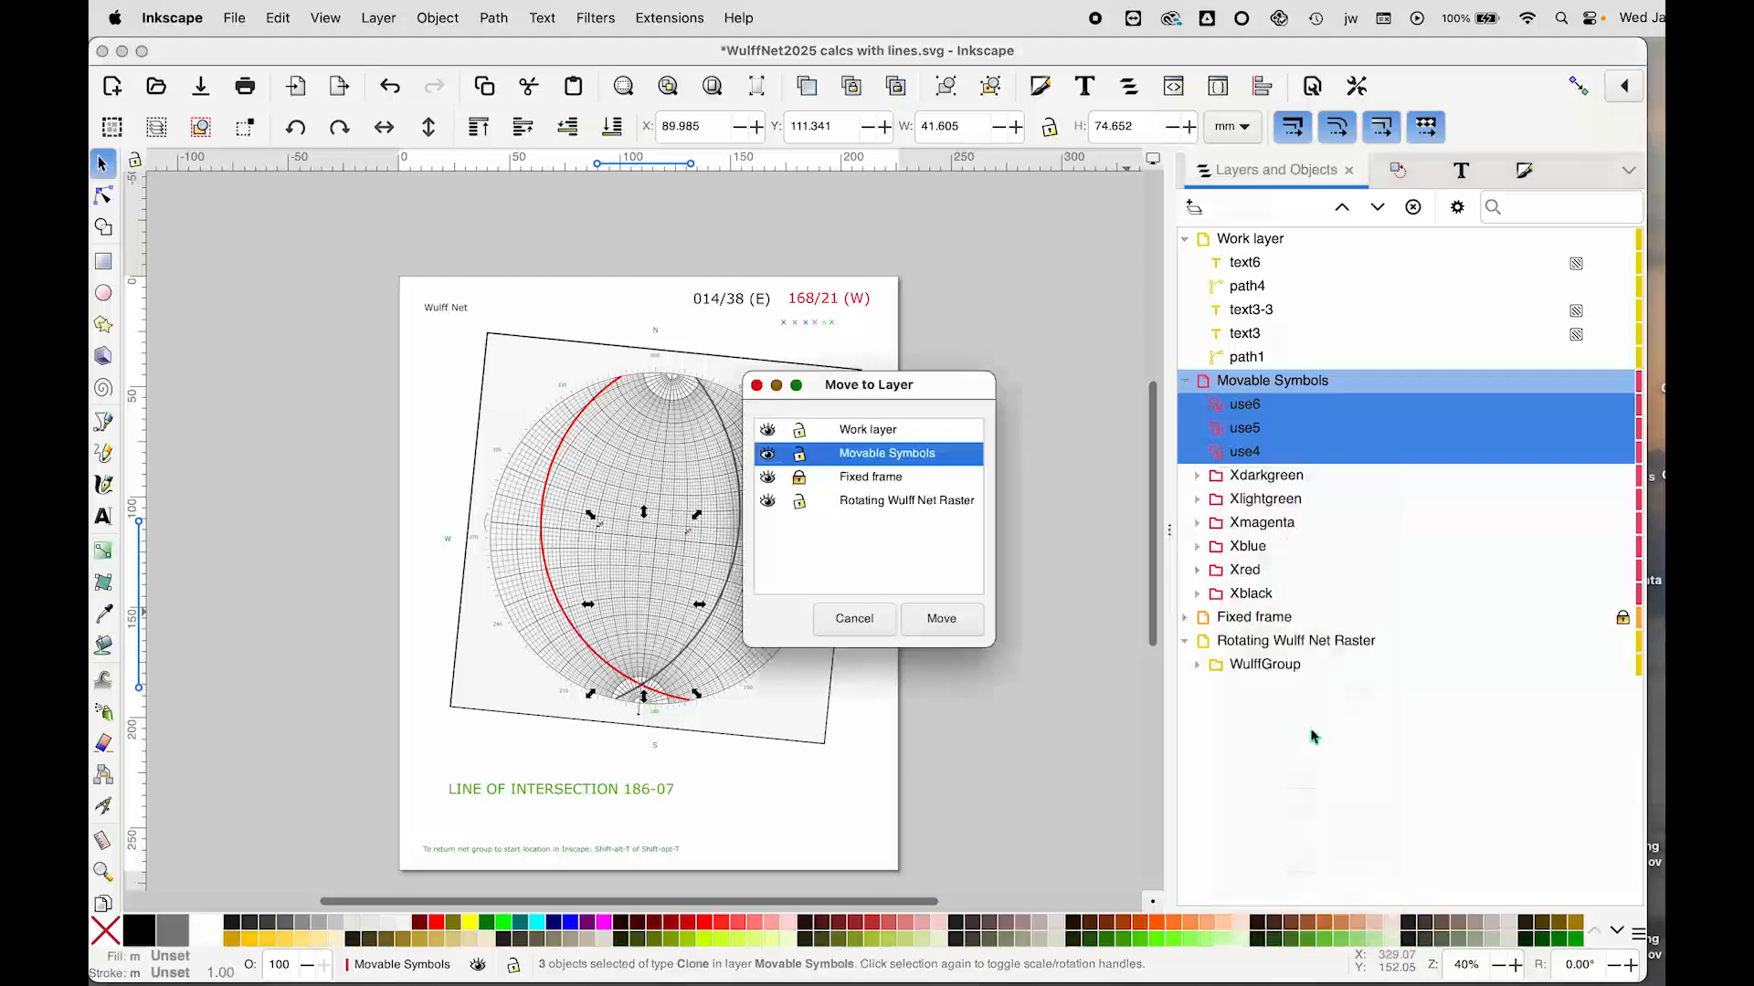
click(877, 432)
click(959, 625)
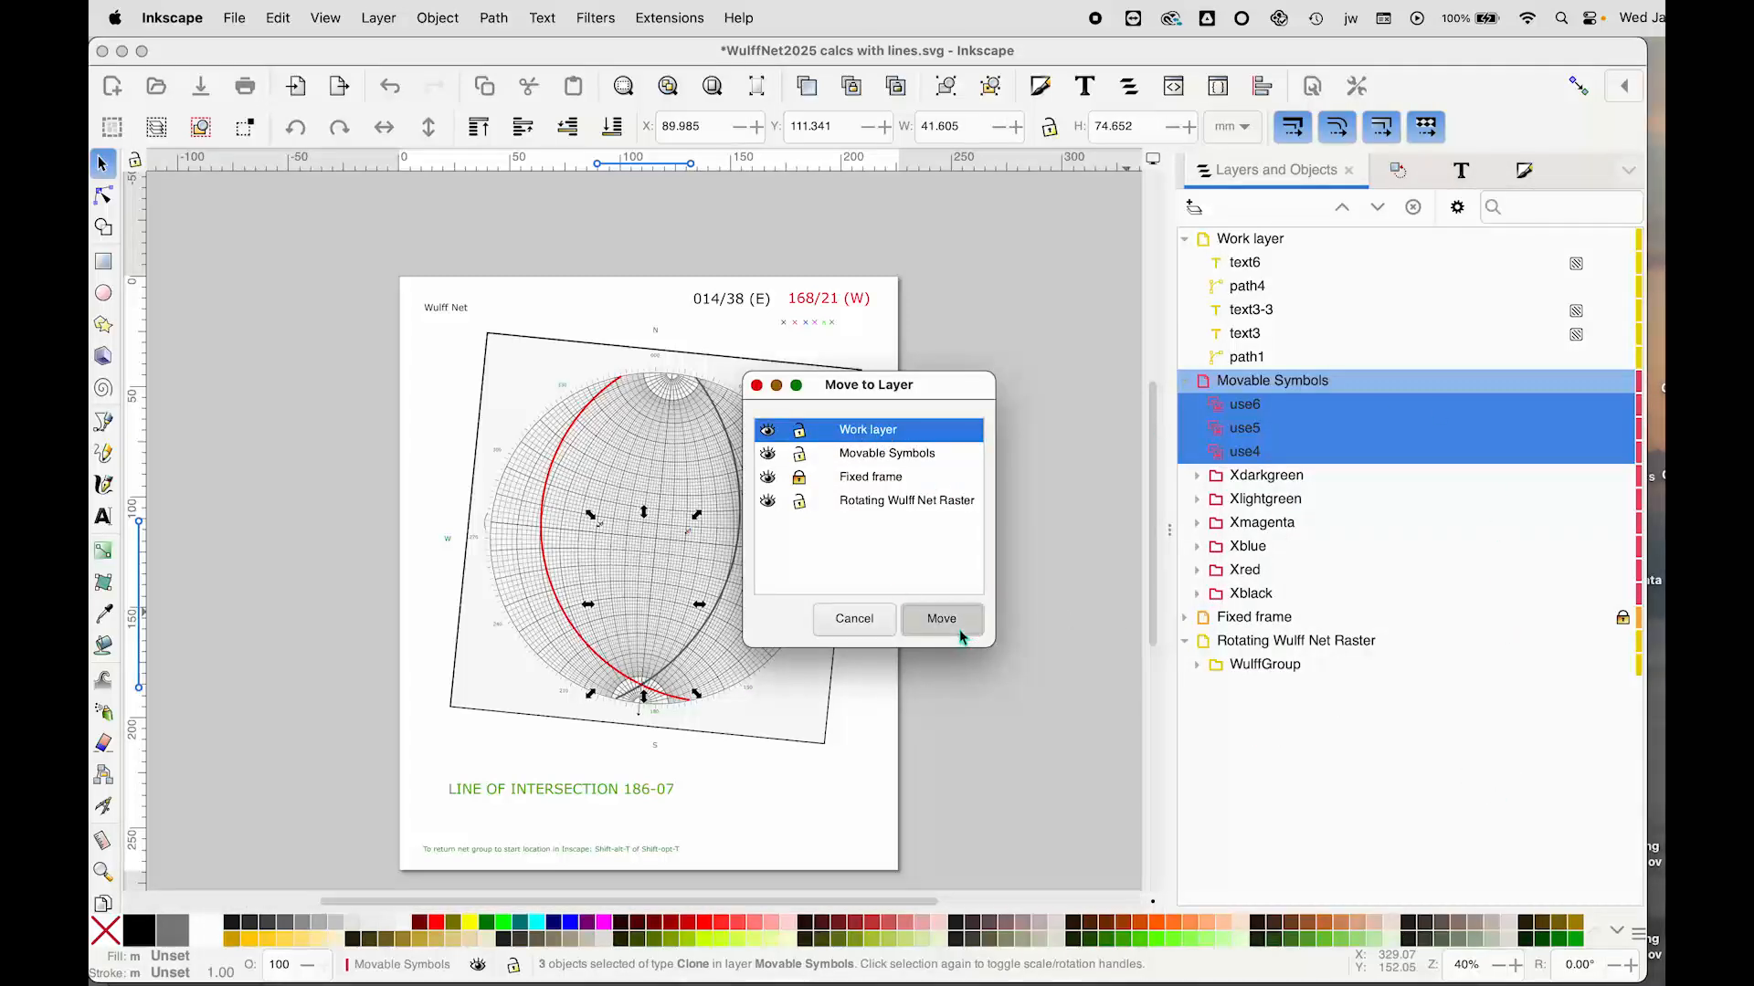
click(1046, 642)
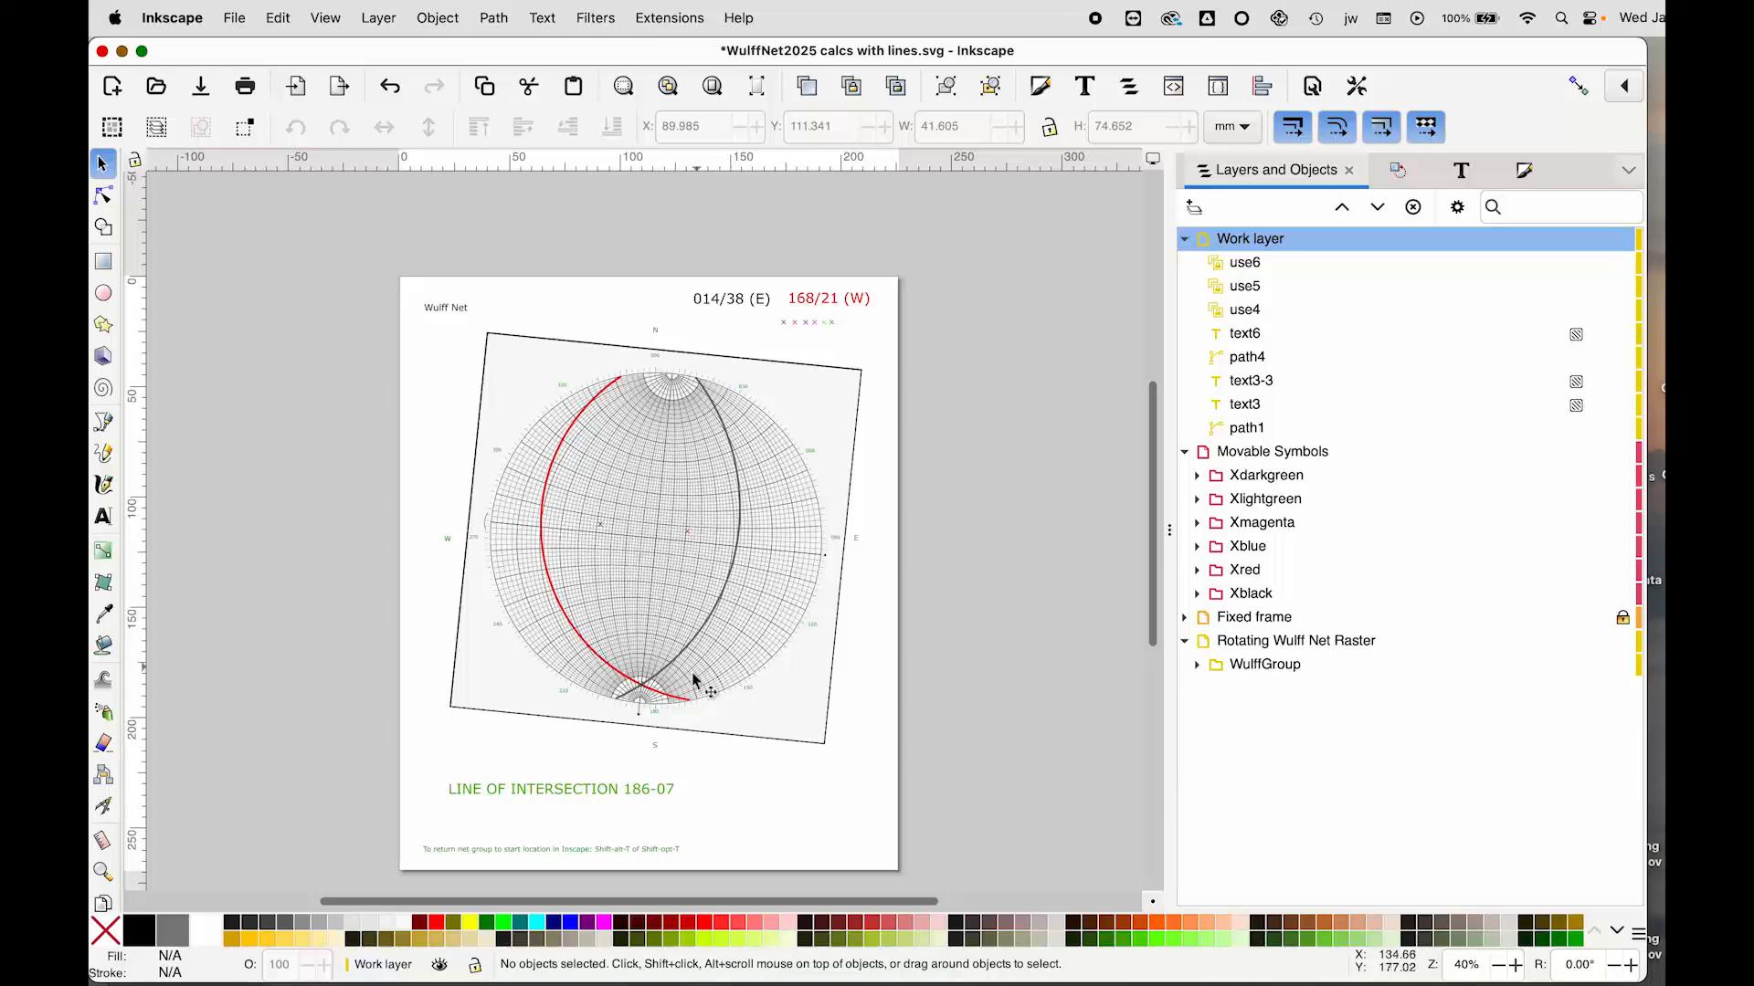
Step: Thin both the red and the black great circles to a stroke width of 0.445 mm
key(plus)
key(plus)
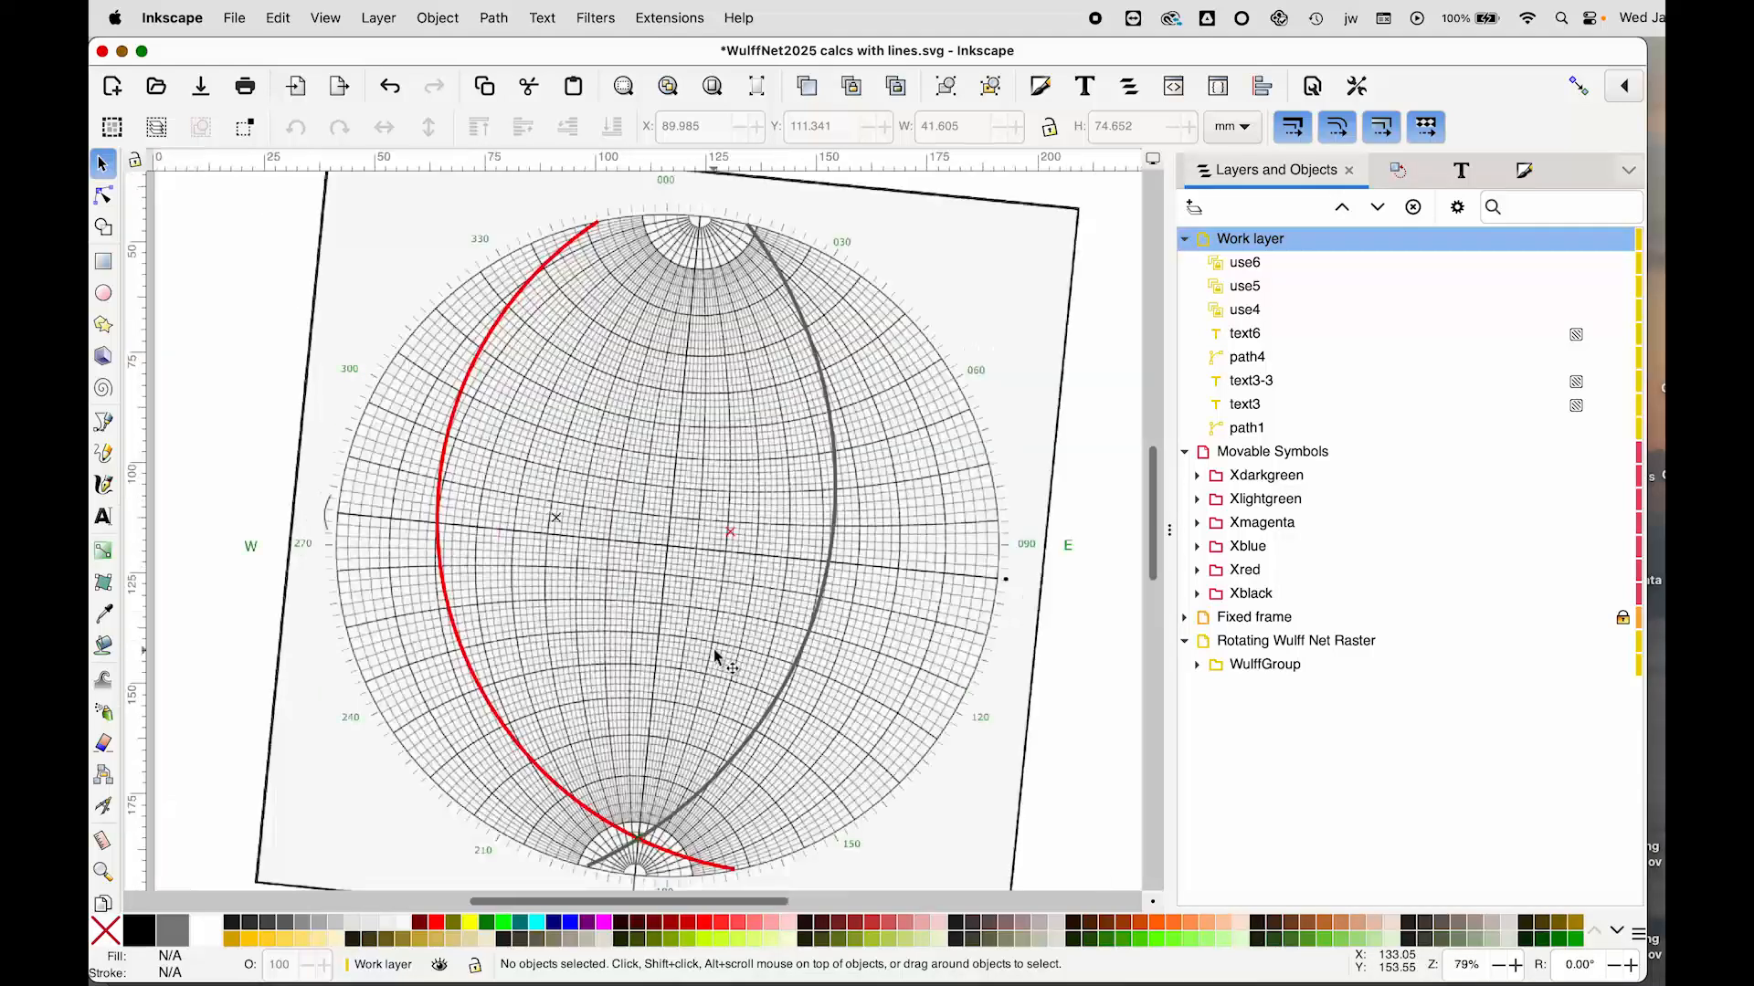
click(807, 644)
key(shift)
shift+click(449, 453)
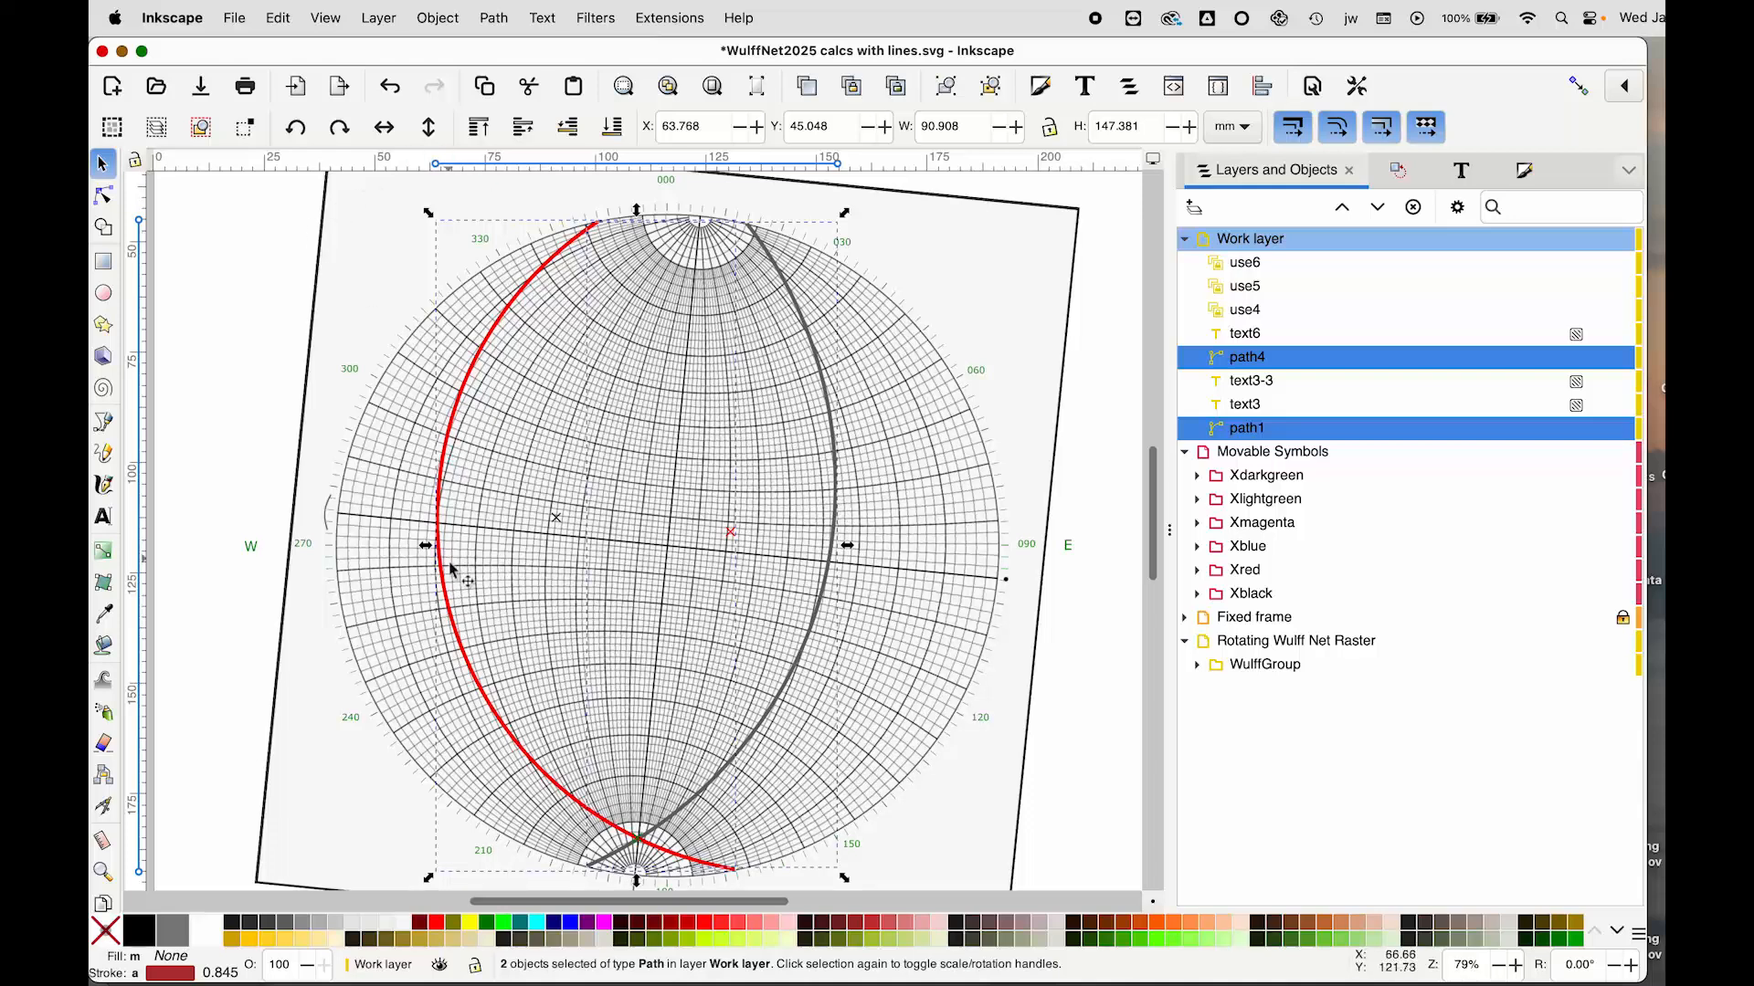
click(223, 973)
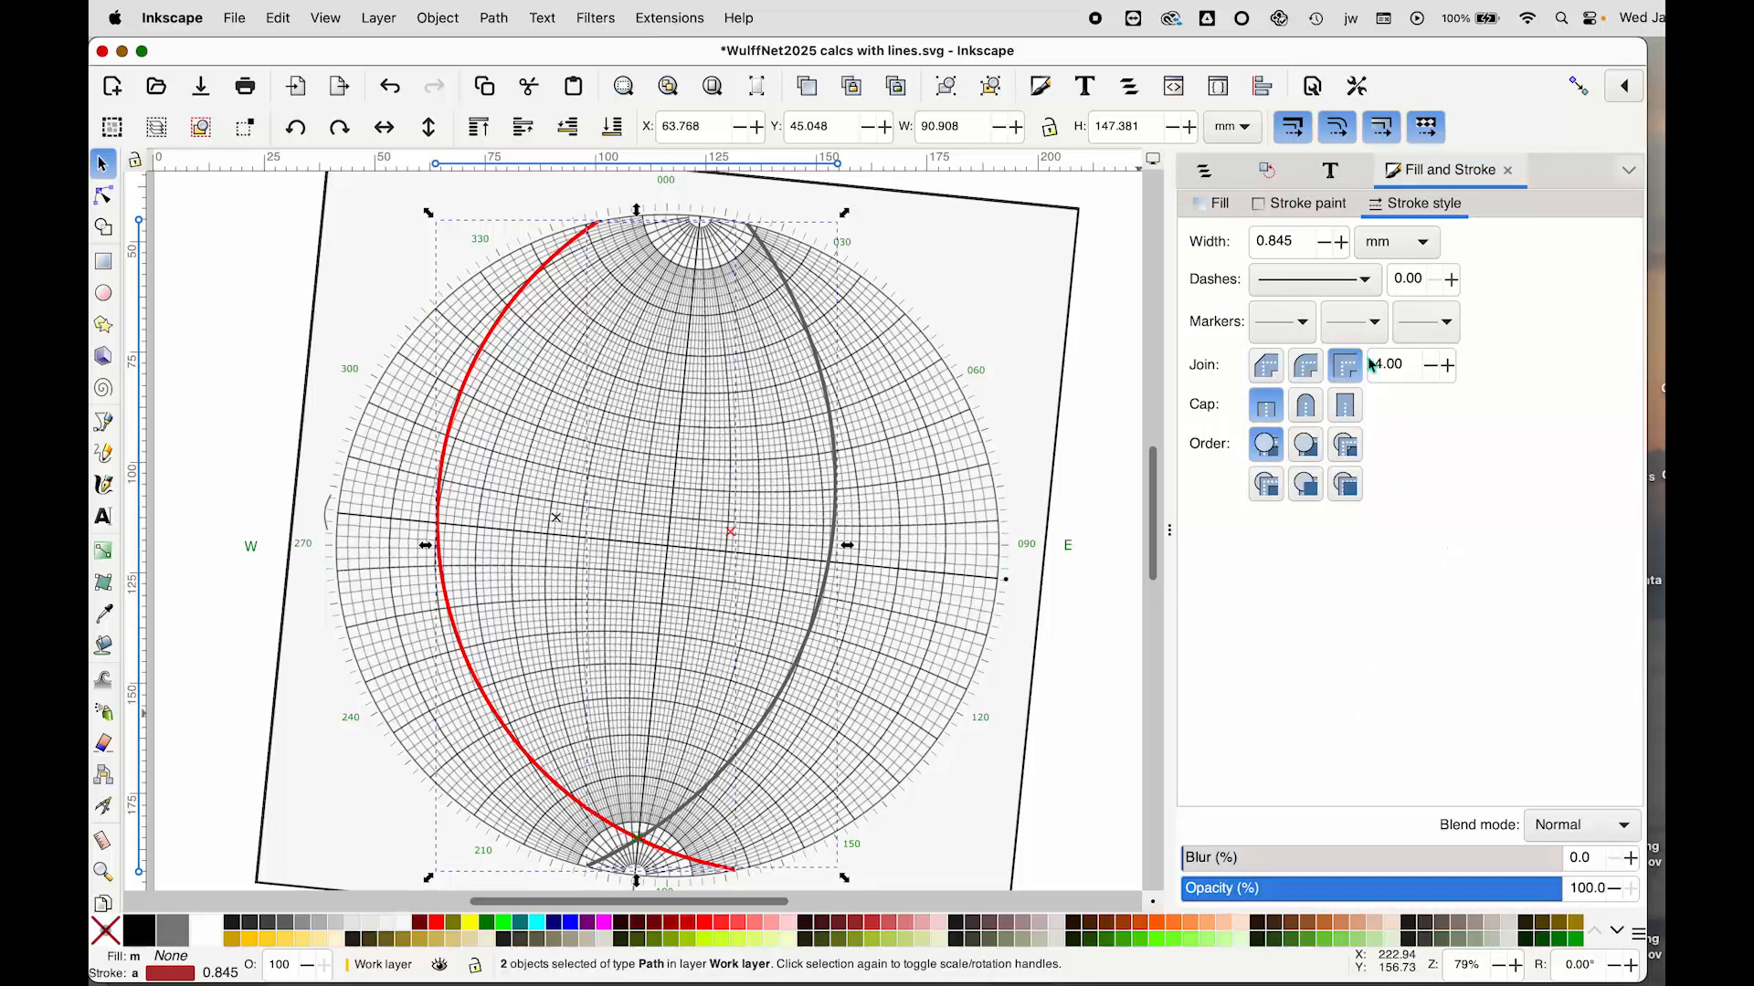
click(1331, 247)
click(1331, 247)
click(1329, 247)
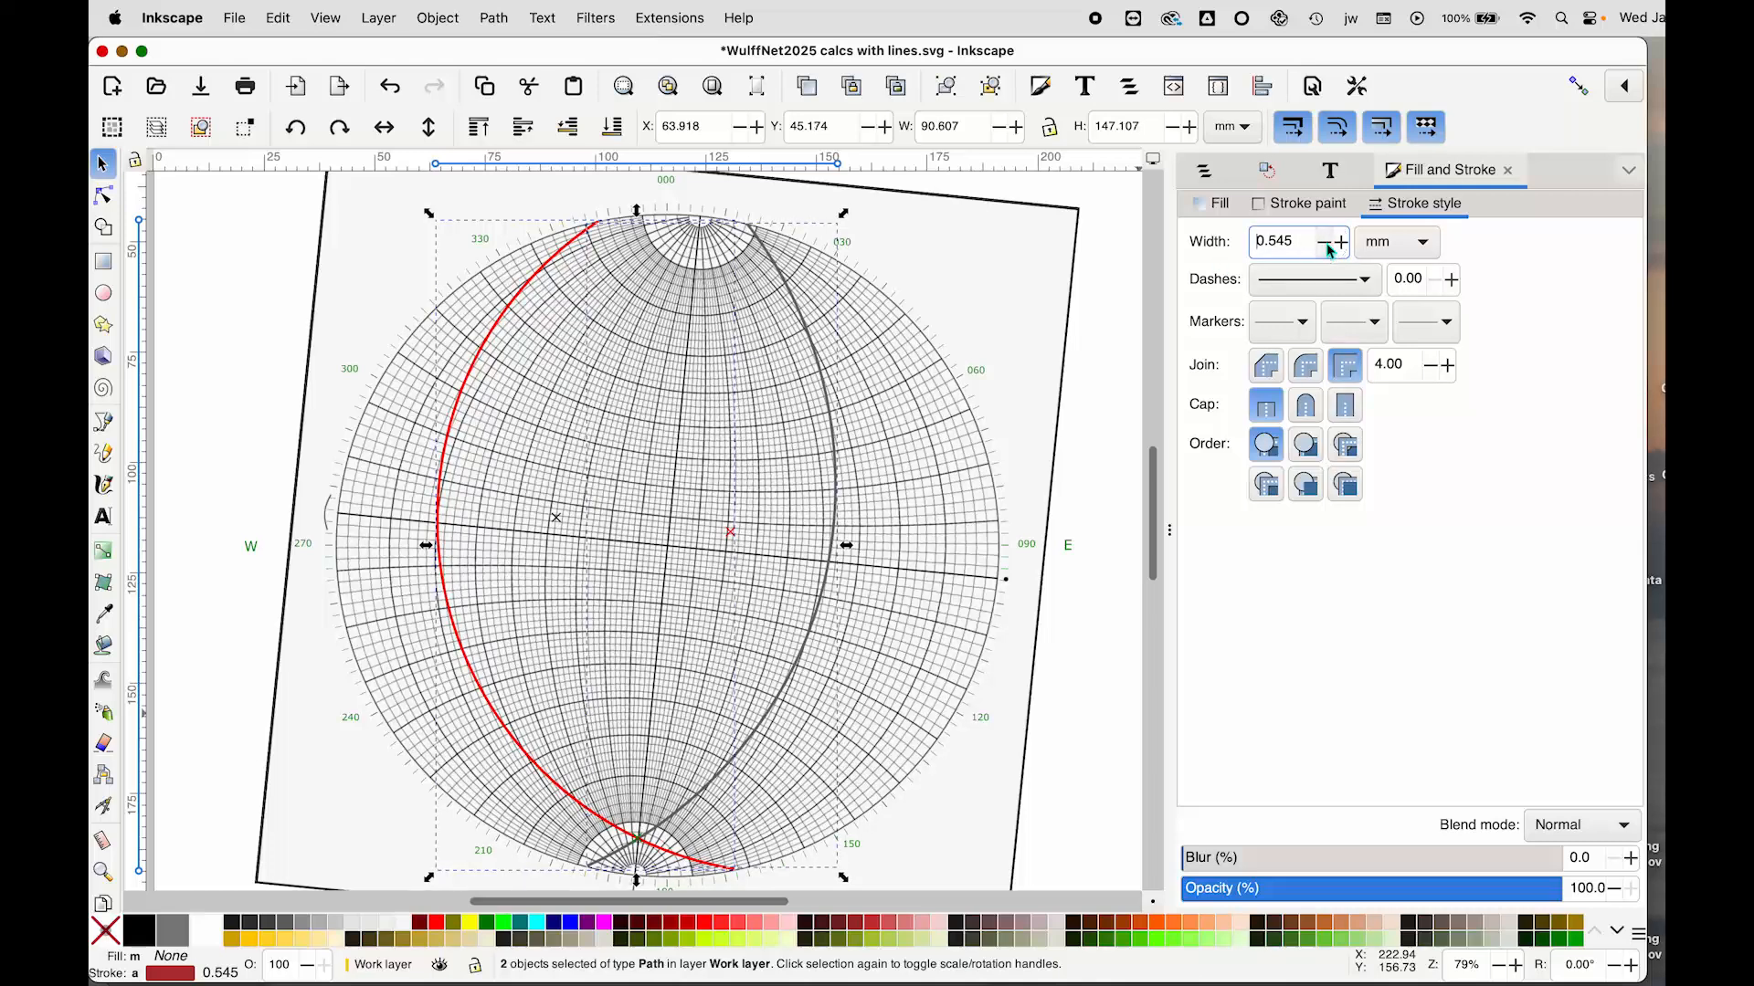
click(1329, 246)
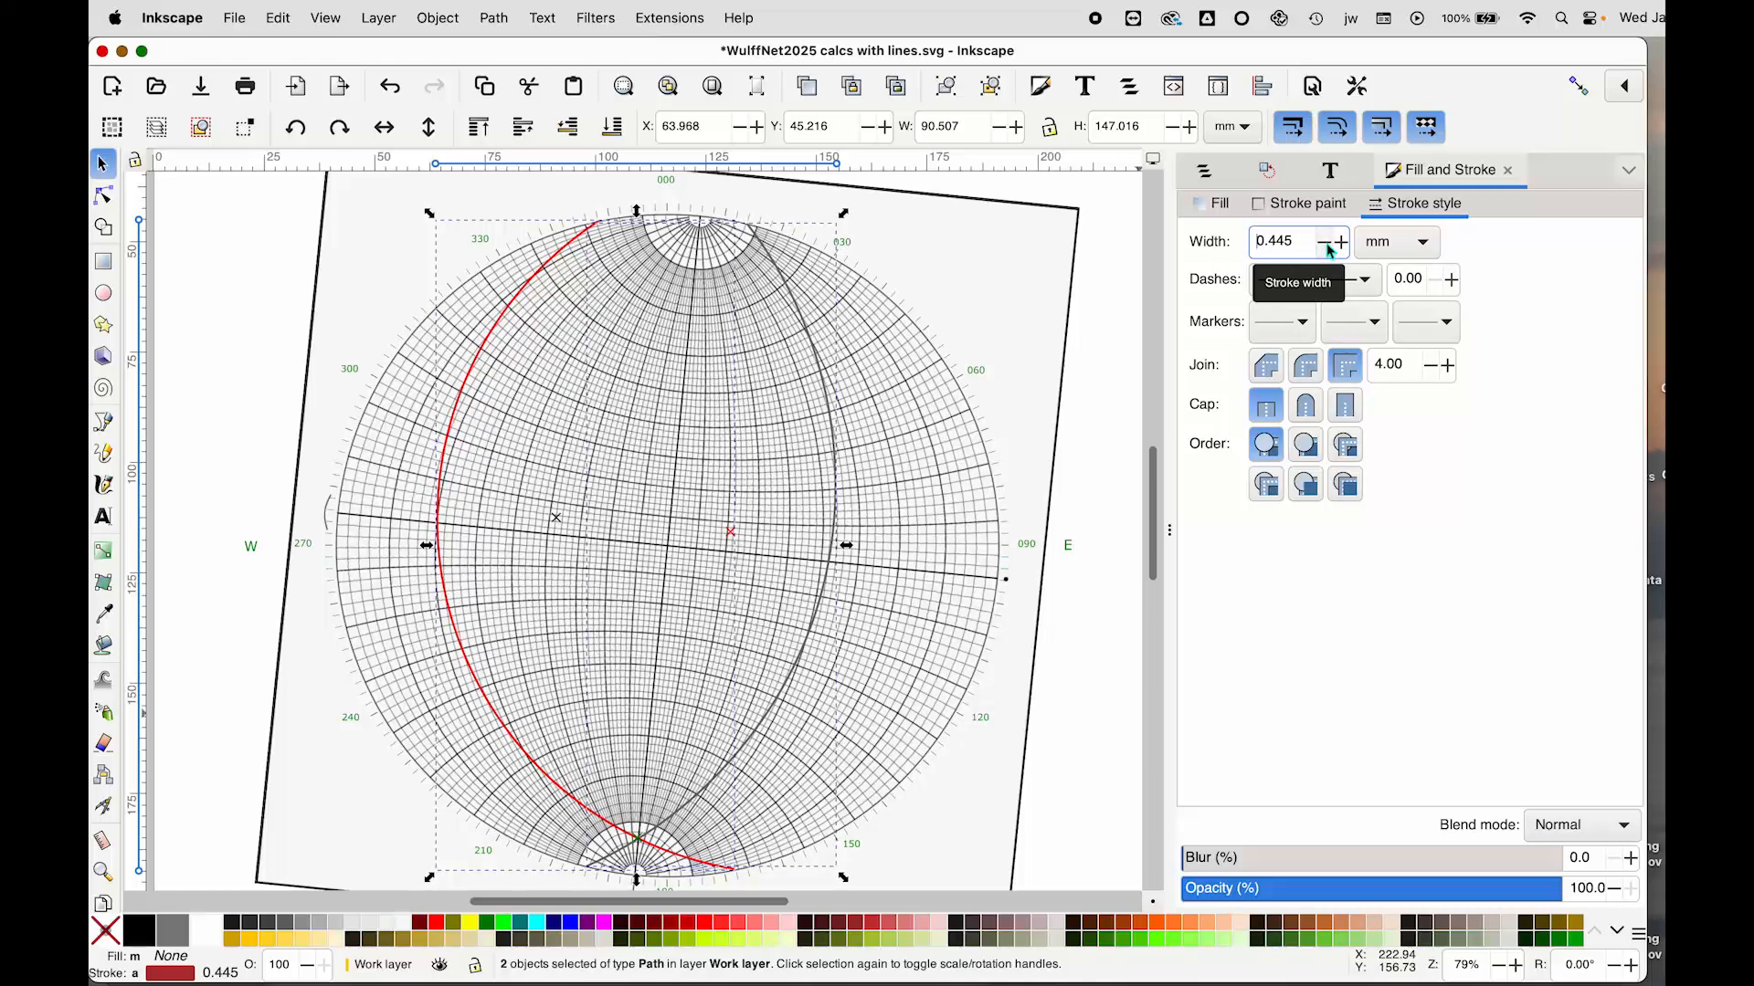
click(1095, 516)
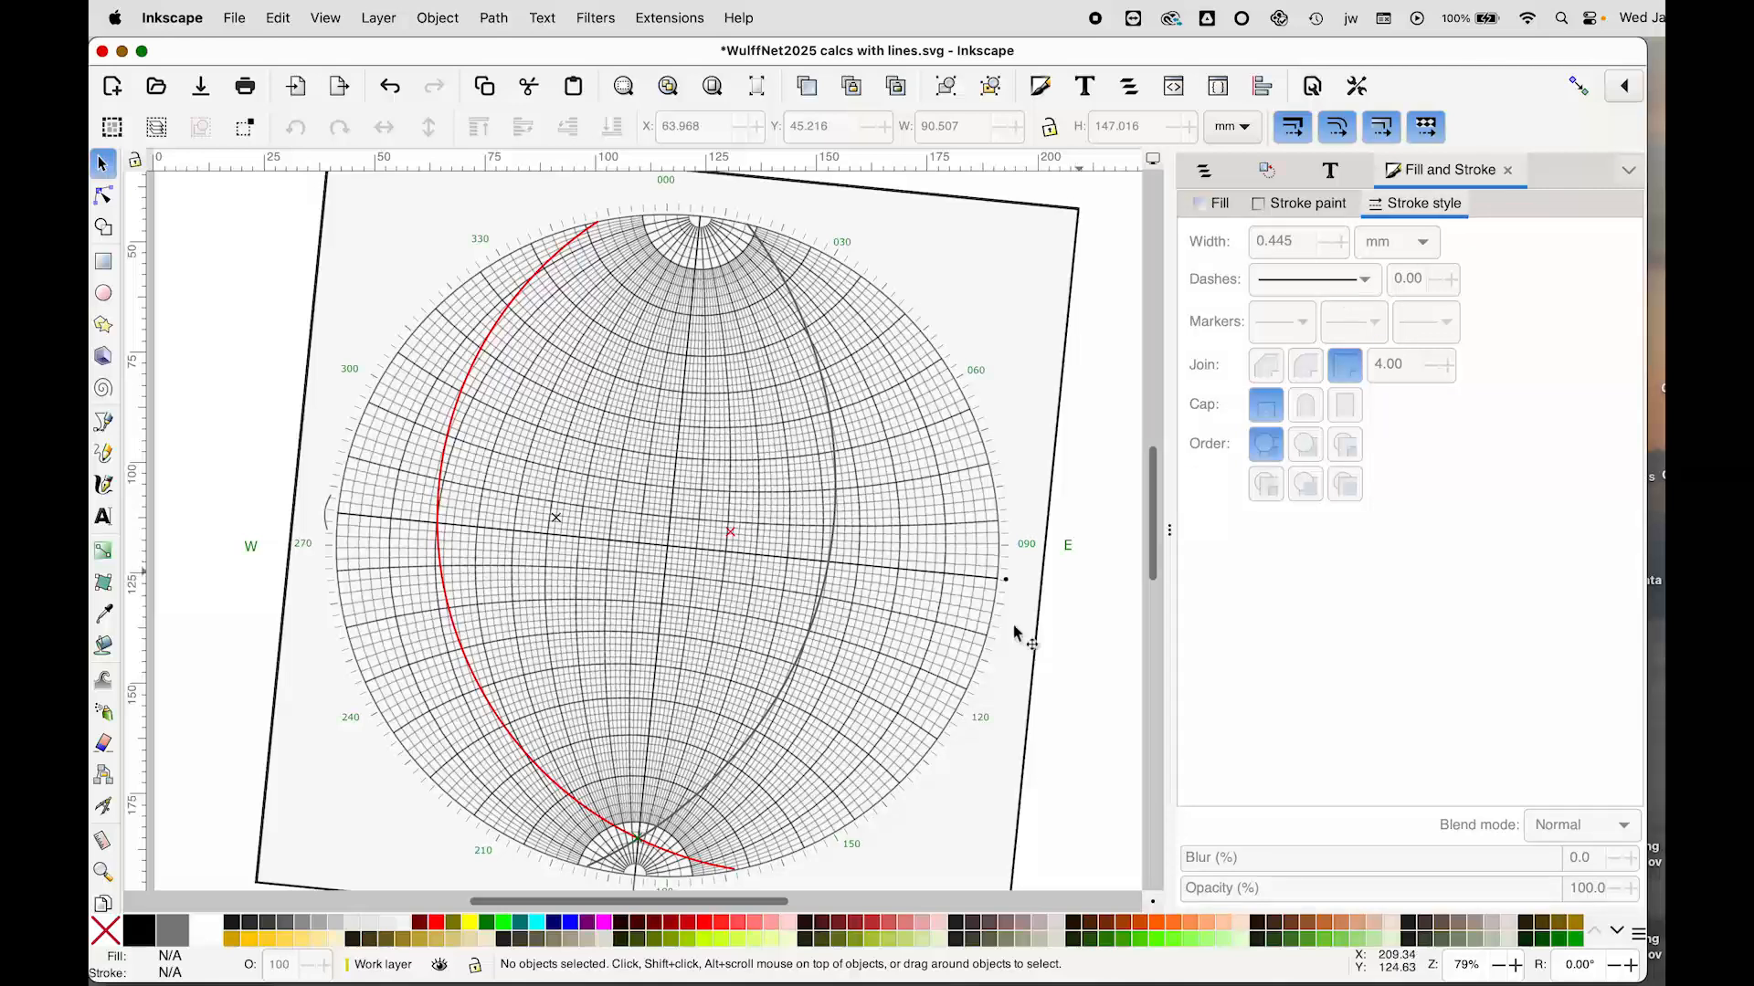
Step: Shift the green cross slightly onto the exact crossing of the thinned great circles, at about X 108.48 mm, Y 183.96 mm
scroll(646, 840, down, 3)
scroll(646, 833, down, 3)
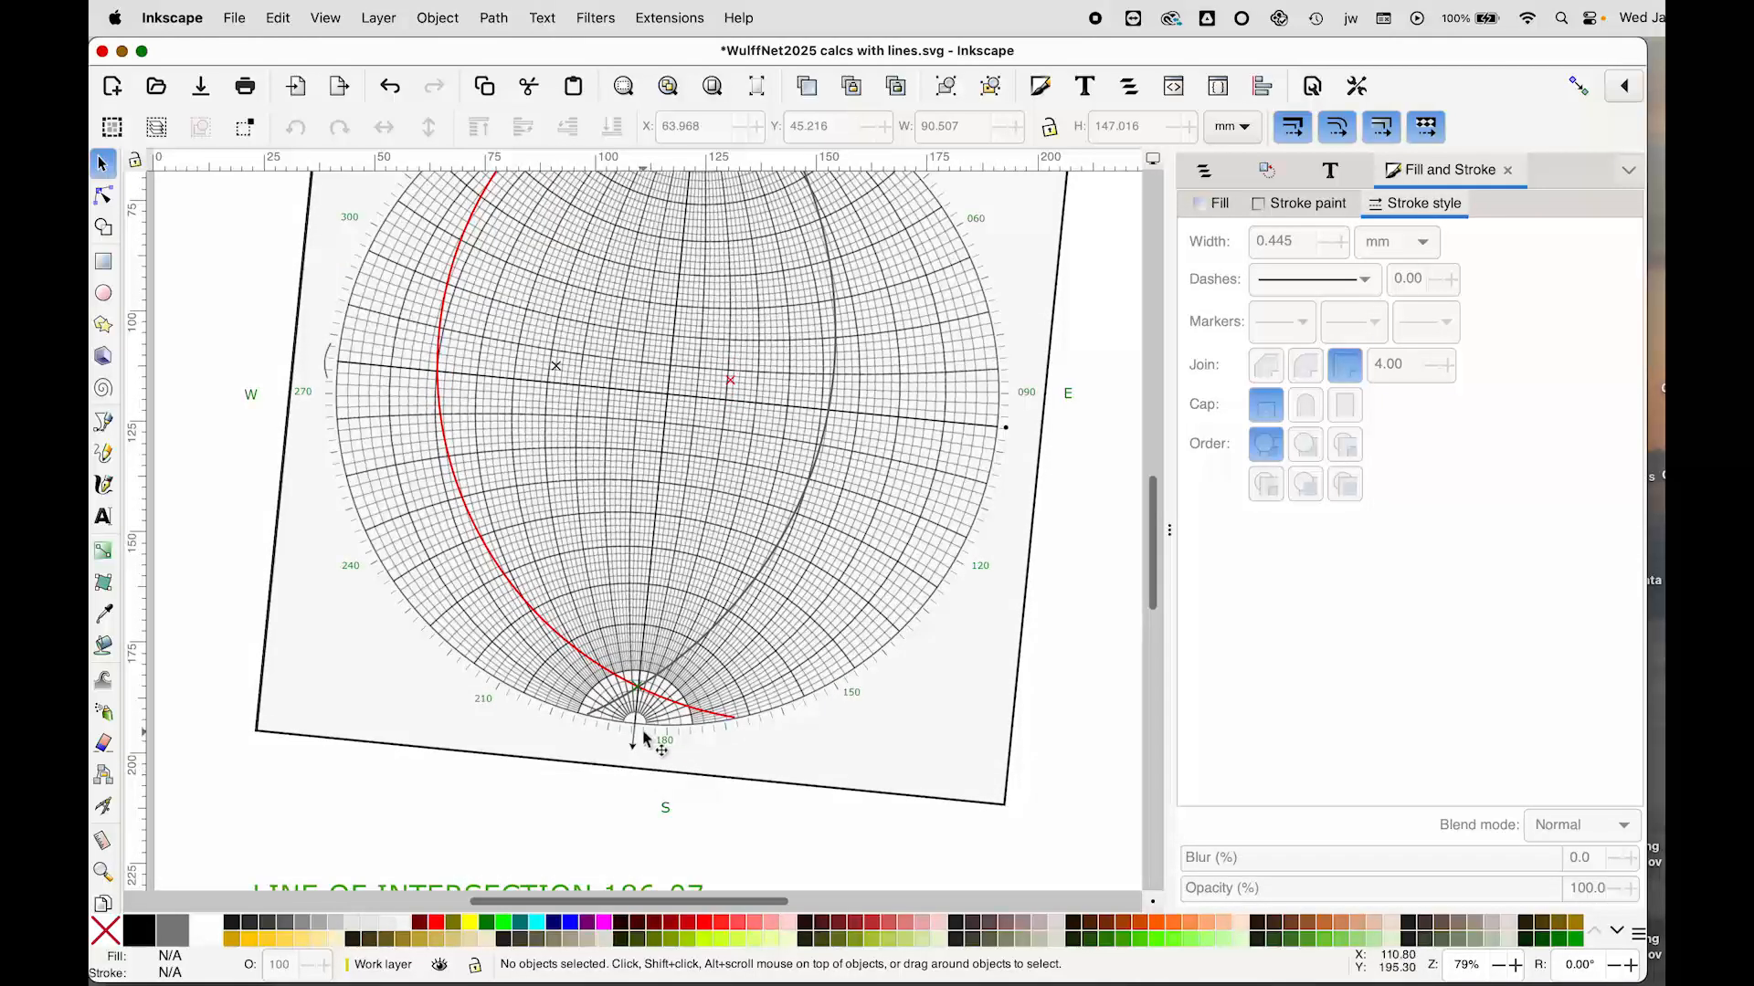
scroll(644, 738, up, 3)
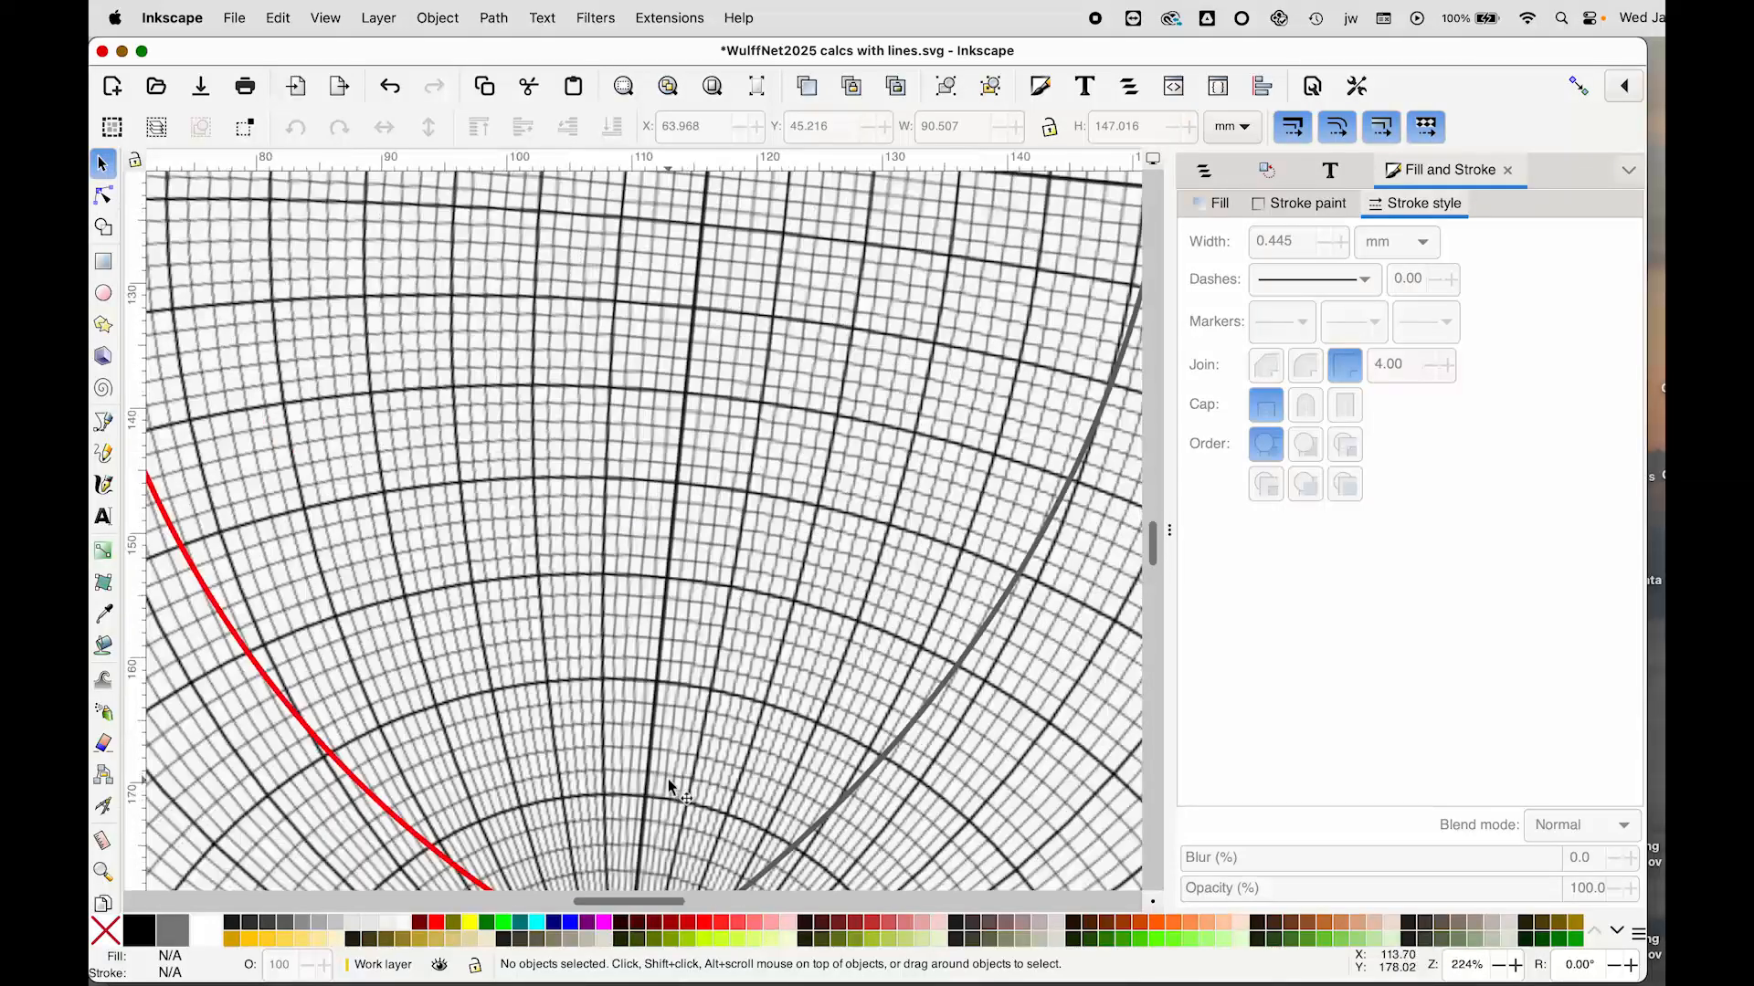
scroll(603, 802, down, 15)
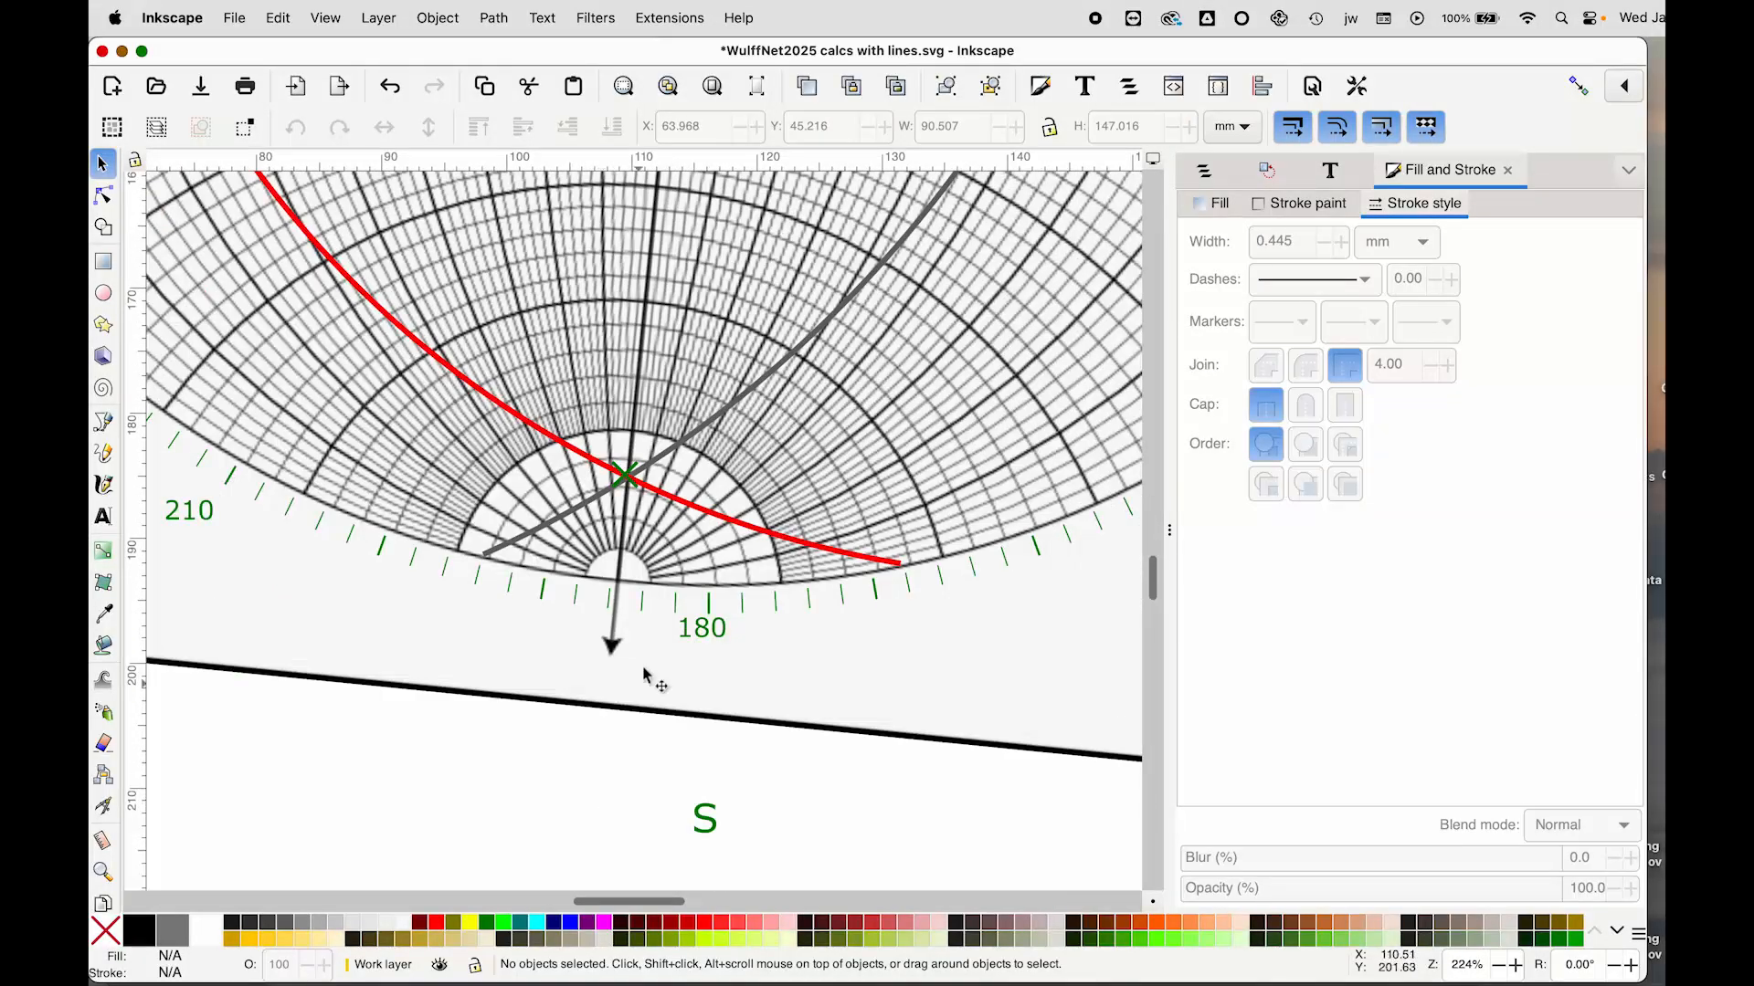
click(639, 491)
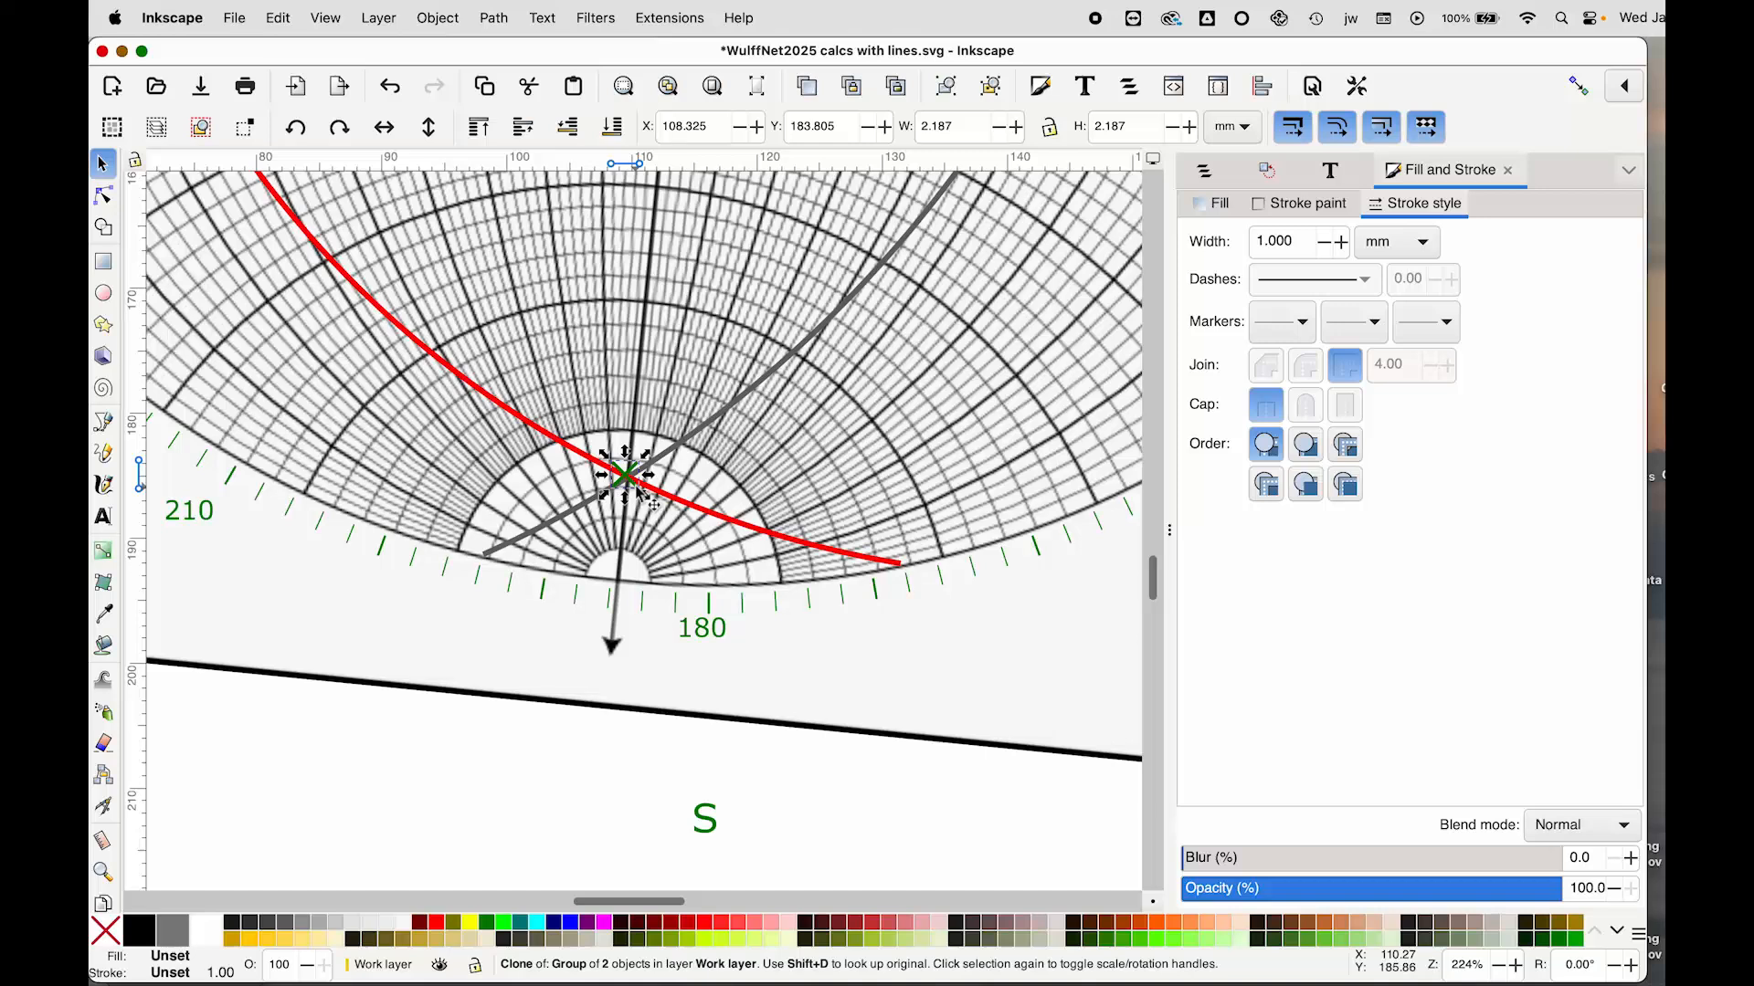
key(Right)
key(Left)
drag(631, 483, 632, 487)
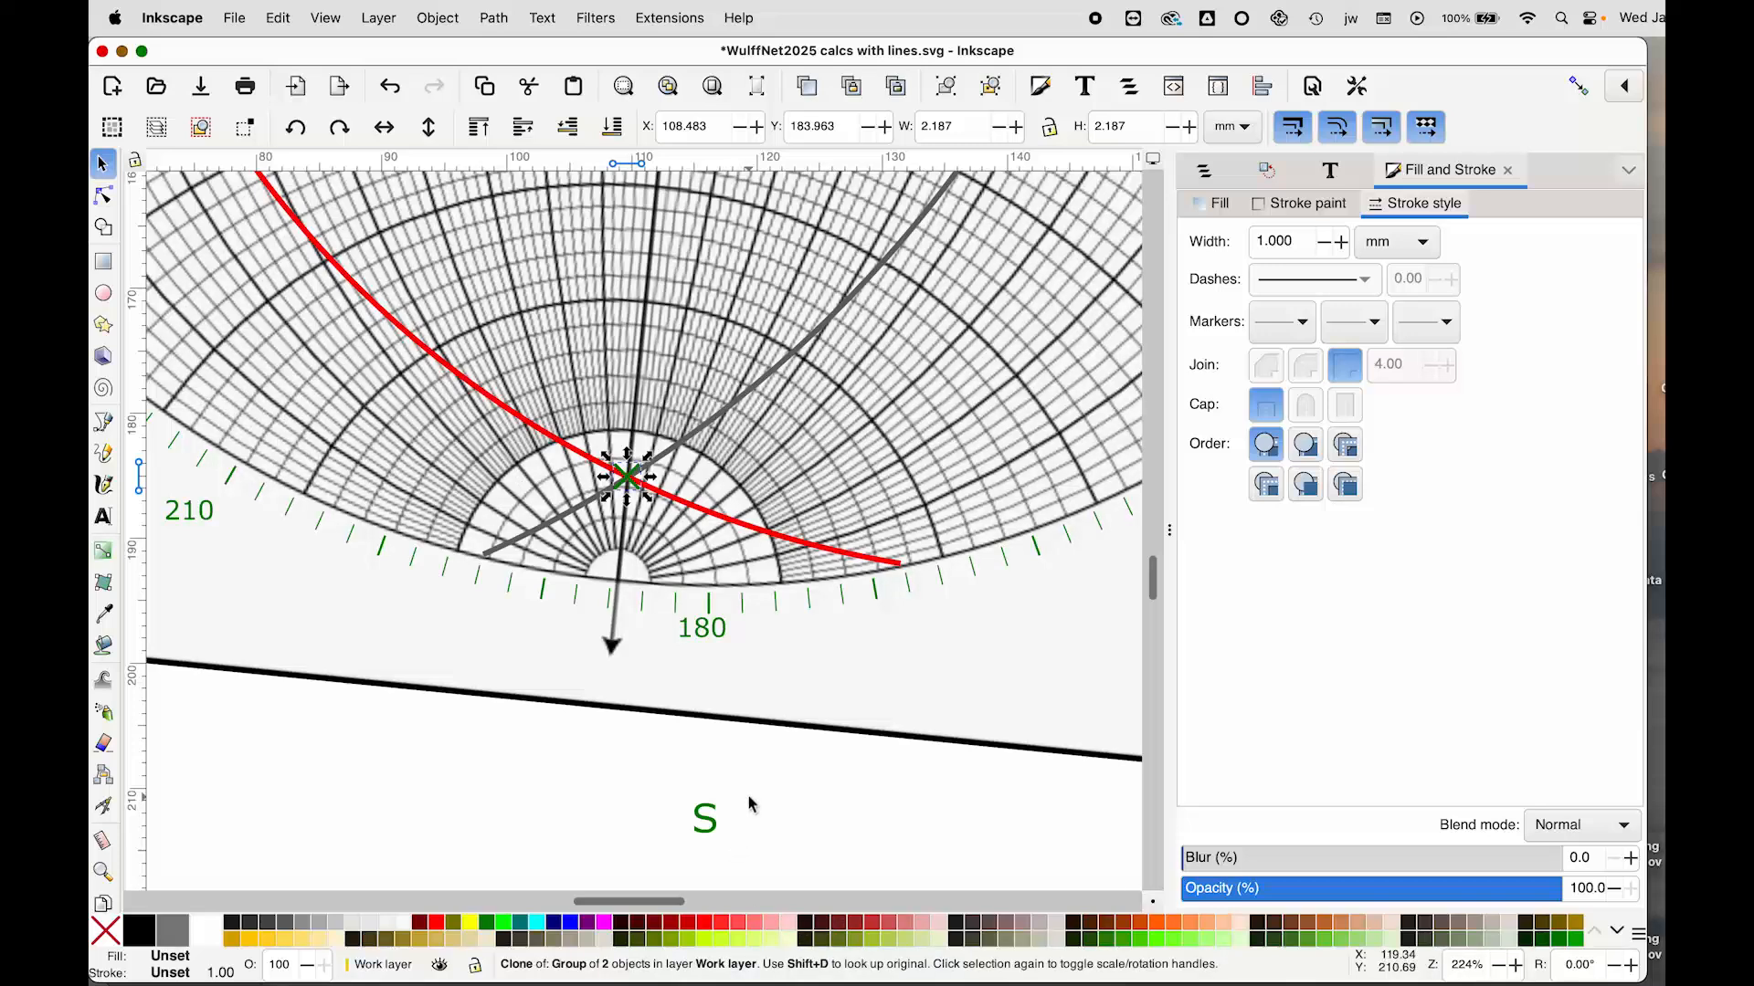
key(minus)
key(minus)
key(minus)
key(minus)
key(minus)
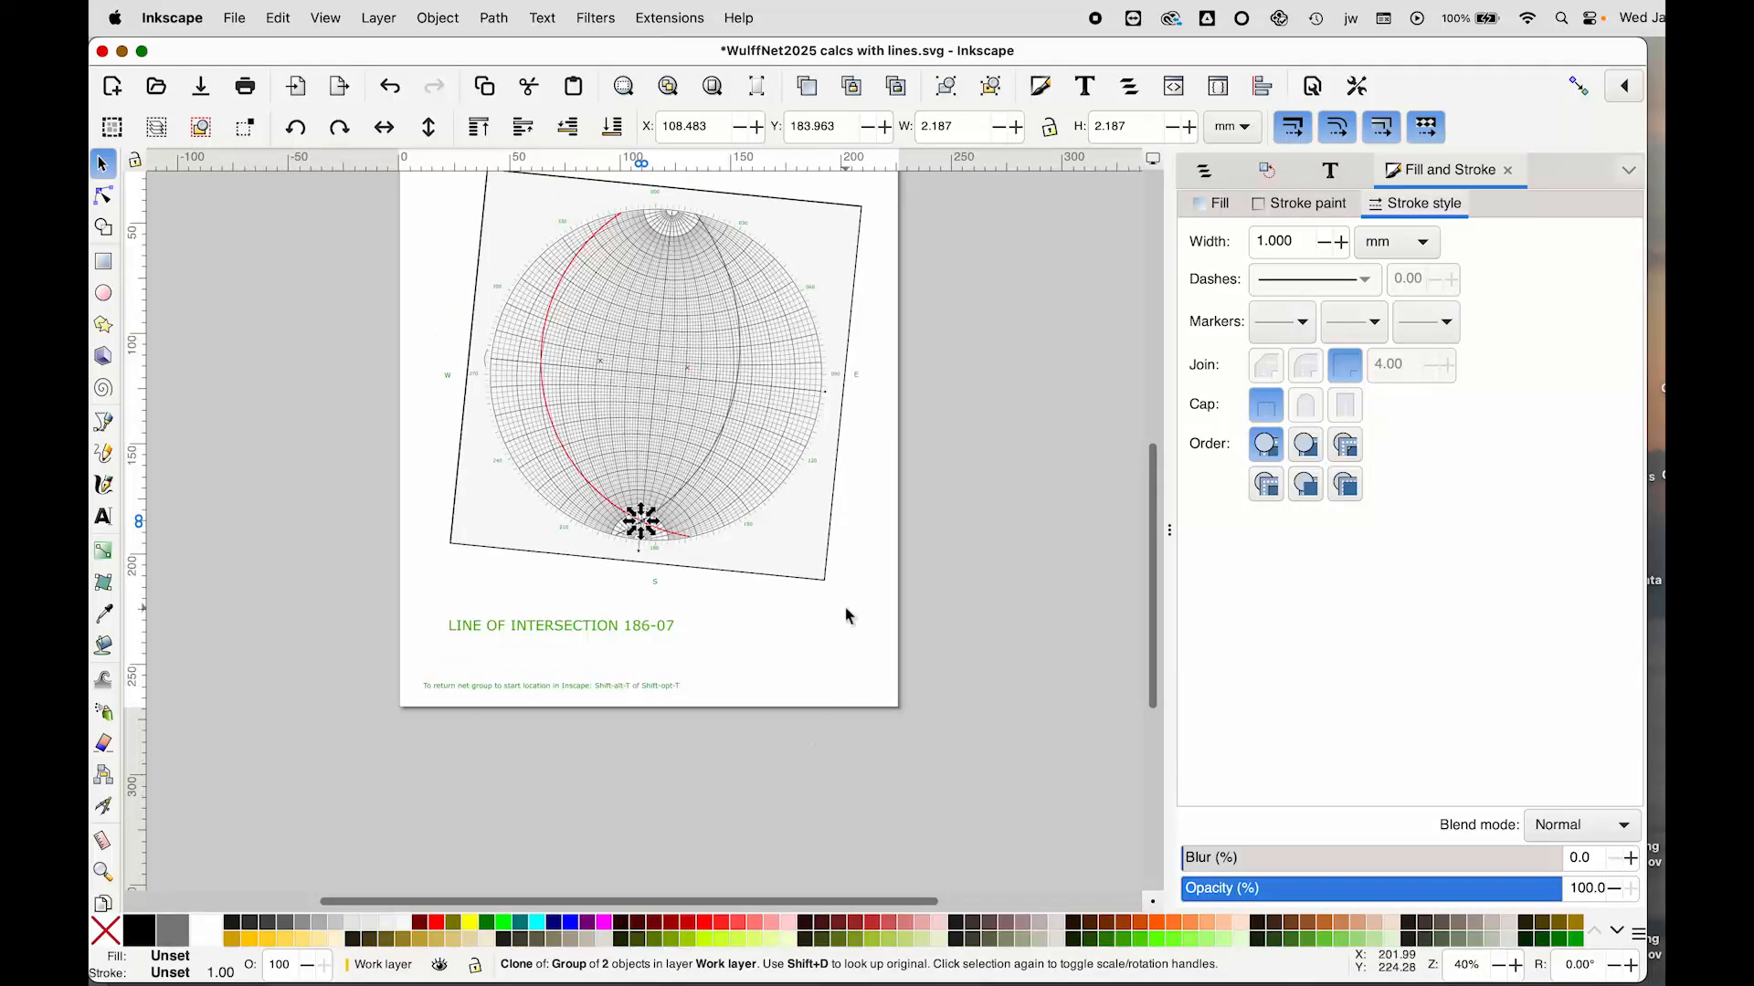
Step: Rotate the Wulff net group about 89.83° clockwise around its centre, bringing its arrow to the west side of the primitive circle
click(793, 636)
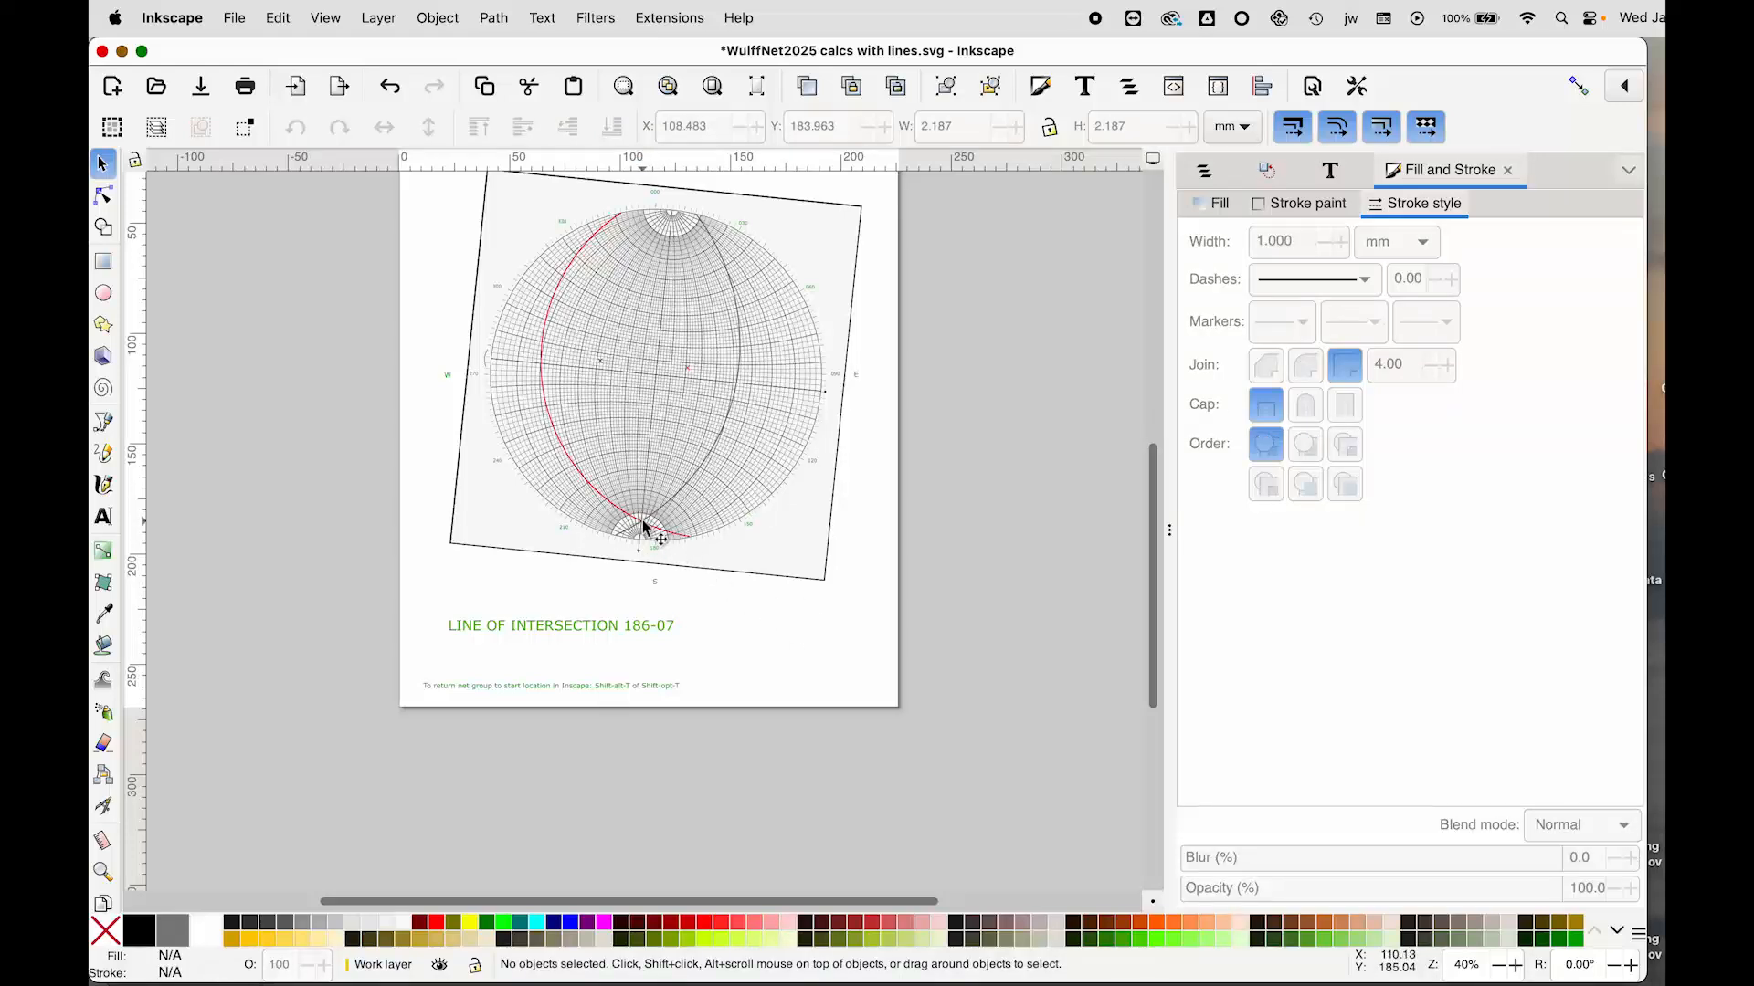
scroll(643, 527, up, 1)
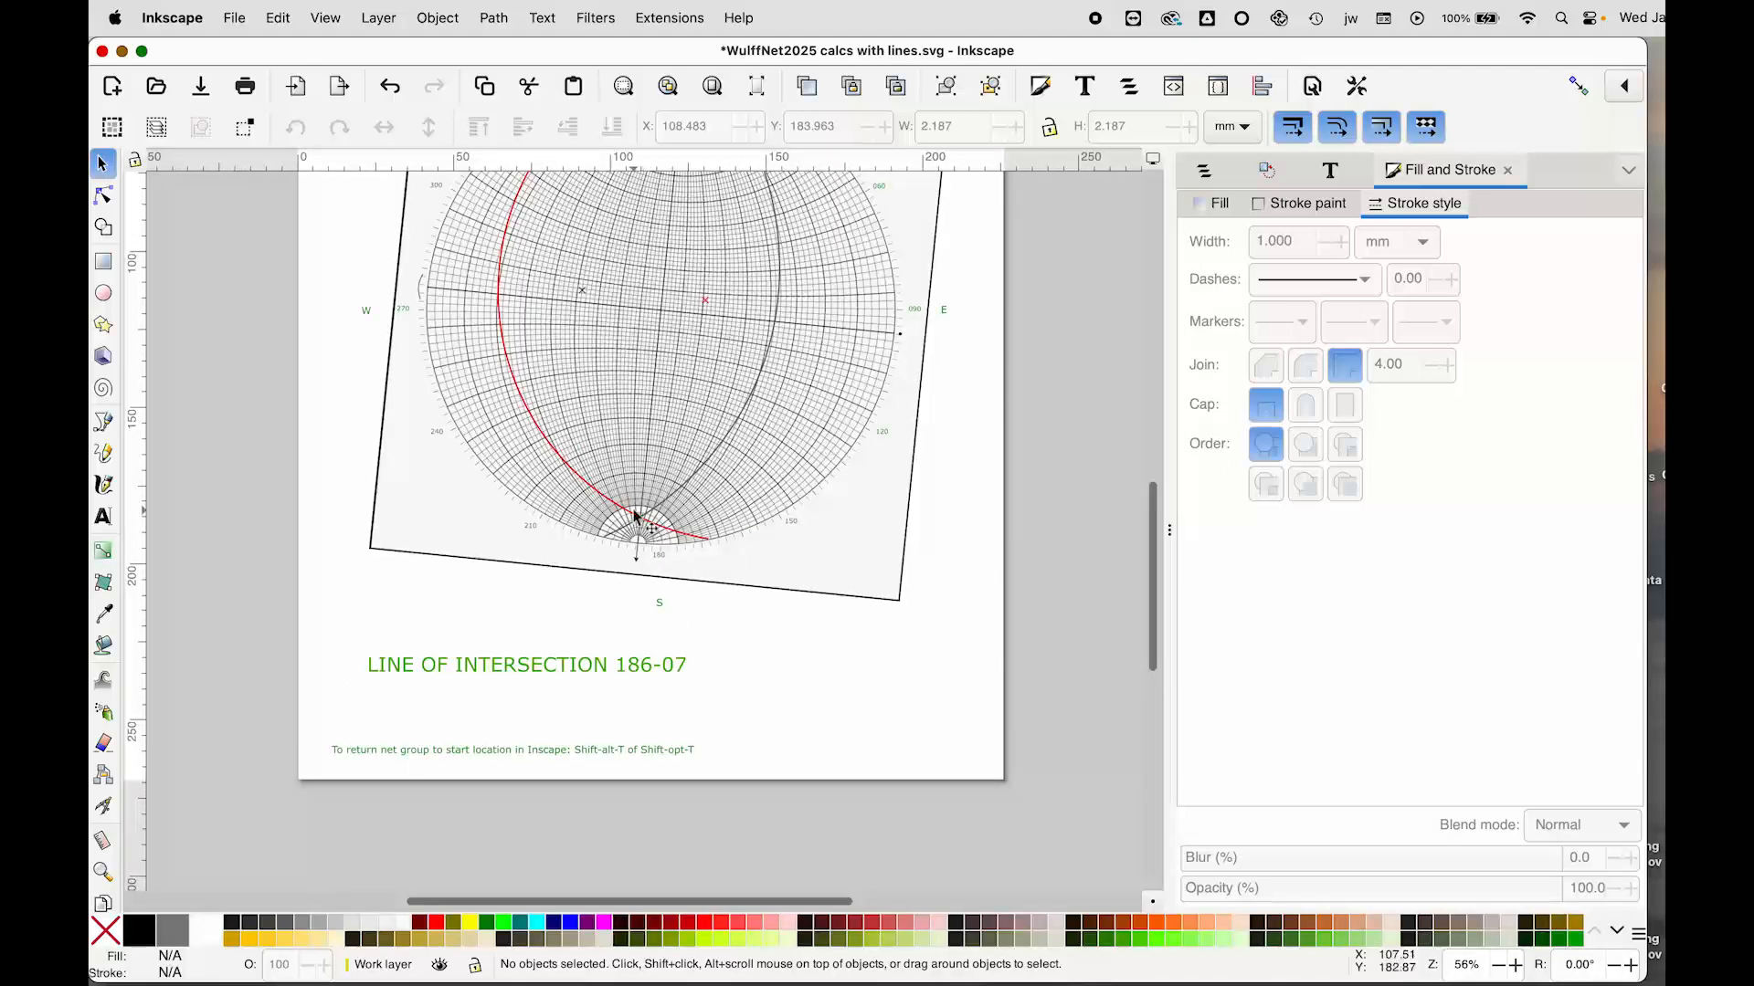
click(848, 568)
click(849, 567)
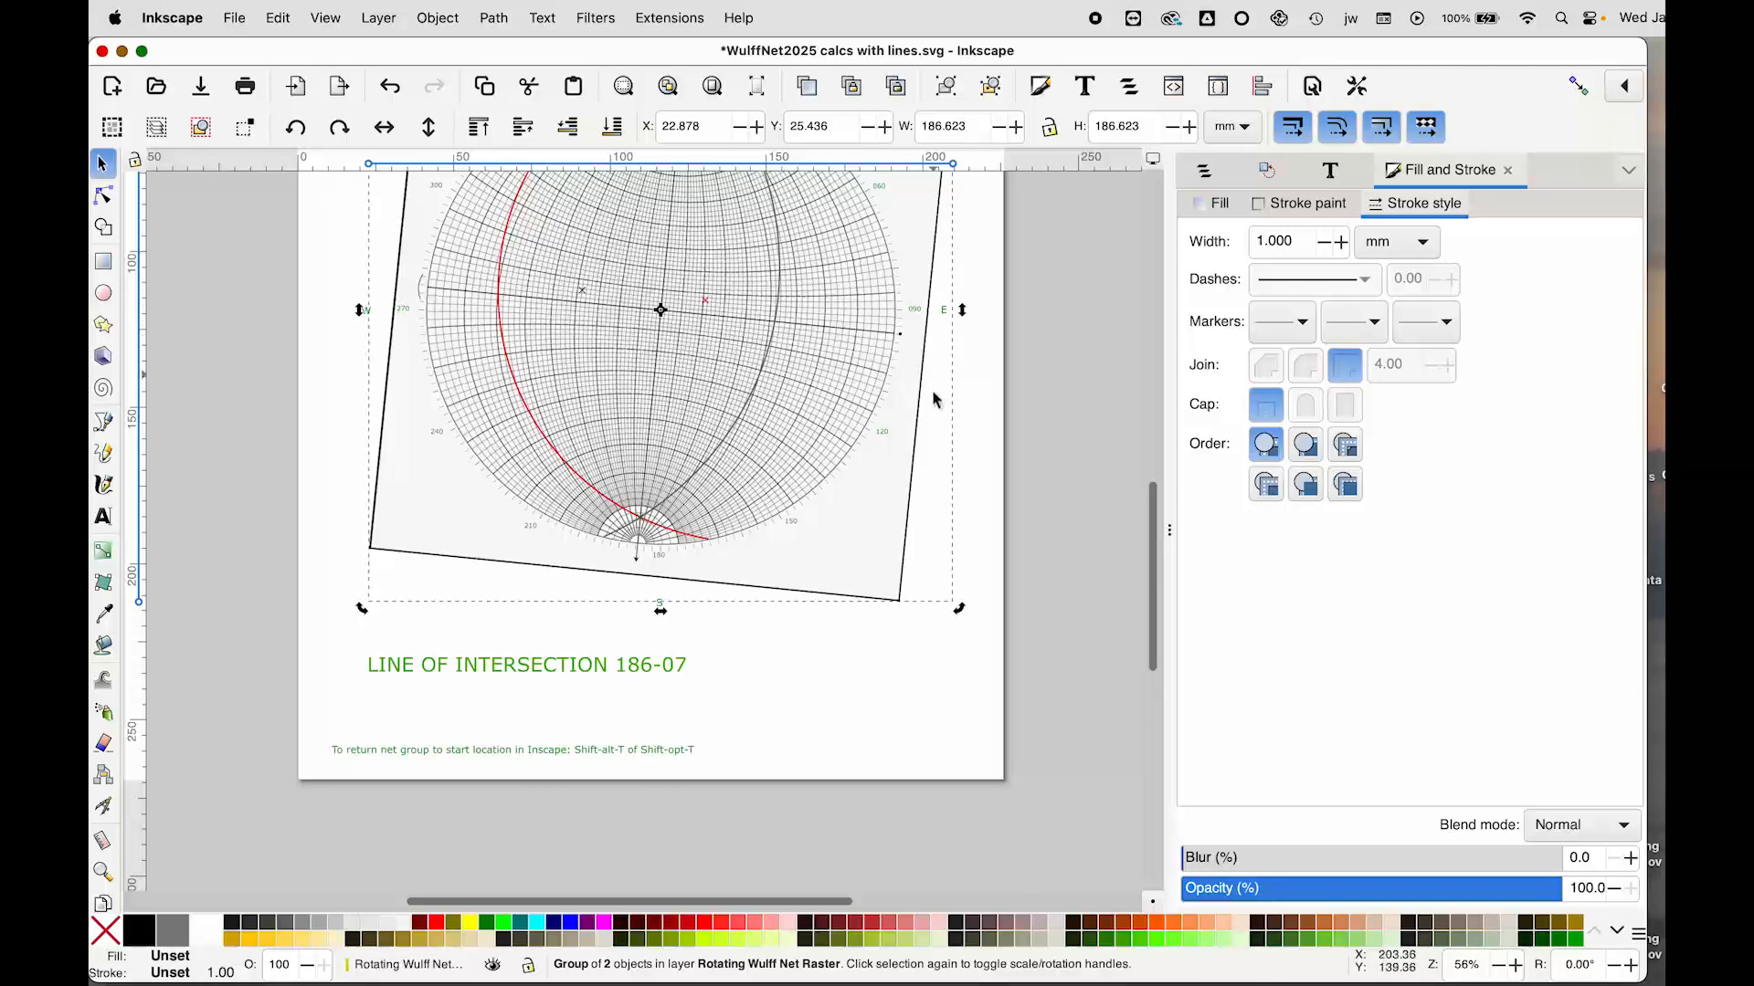
drag(960, 610, 198, 802)
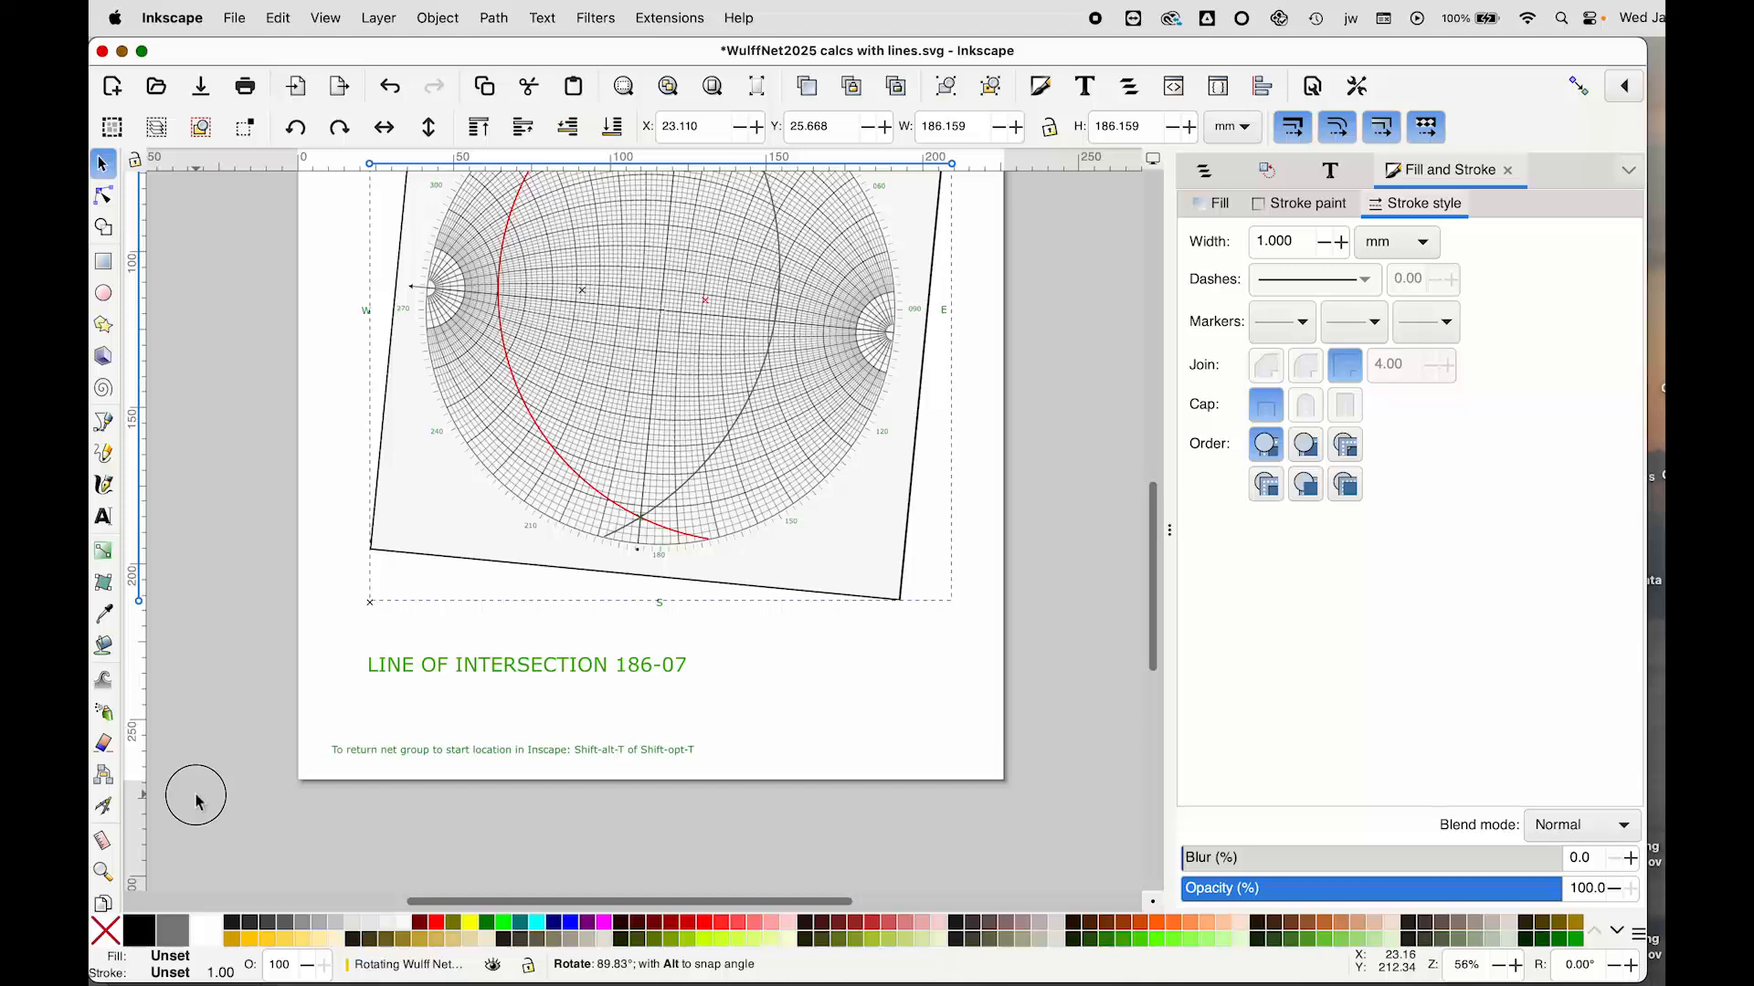
drag(196, 801, 197, 800)
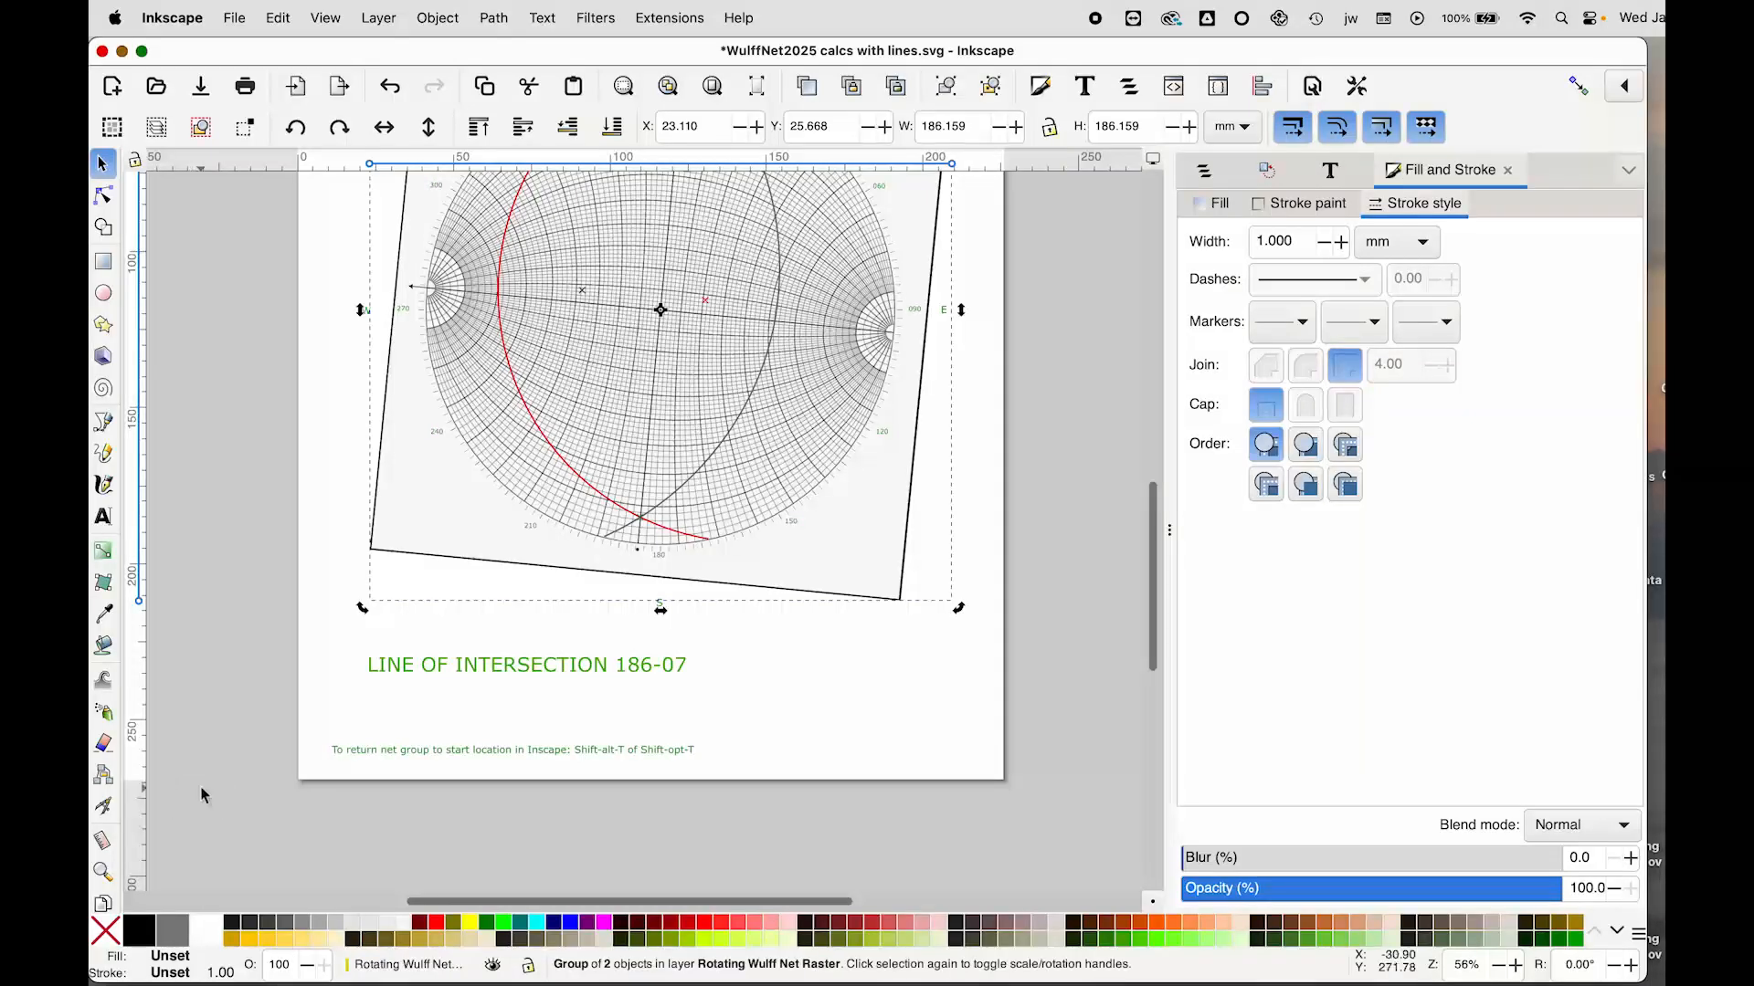
key(plus)
key(plus)
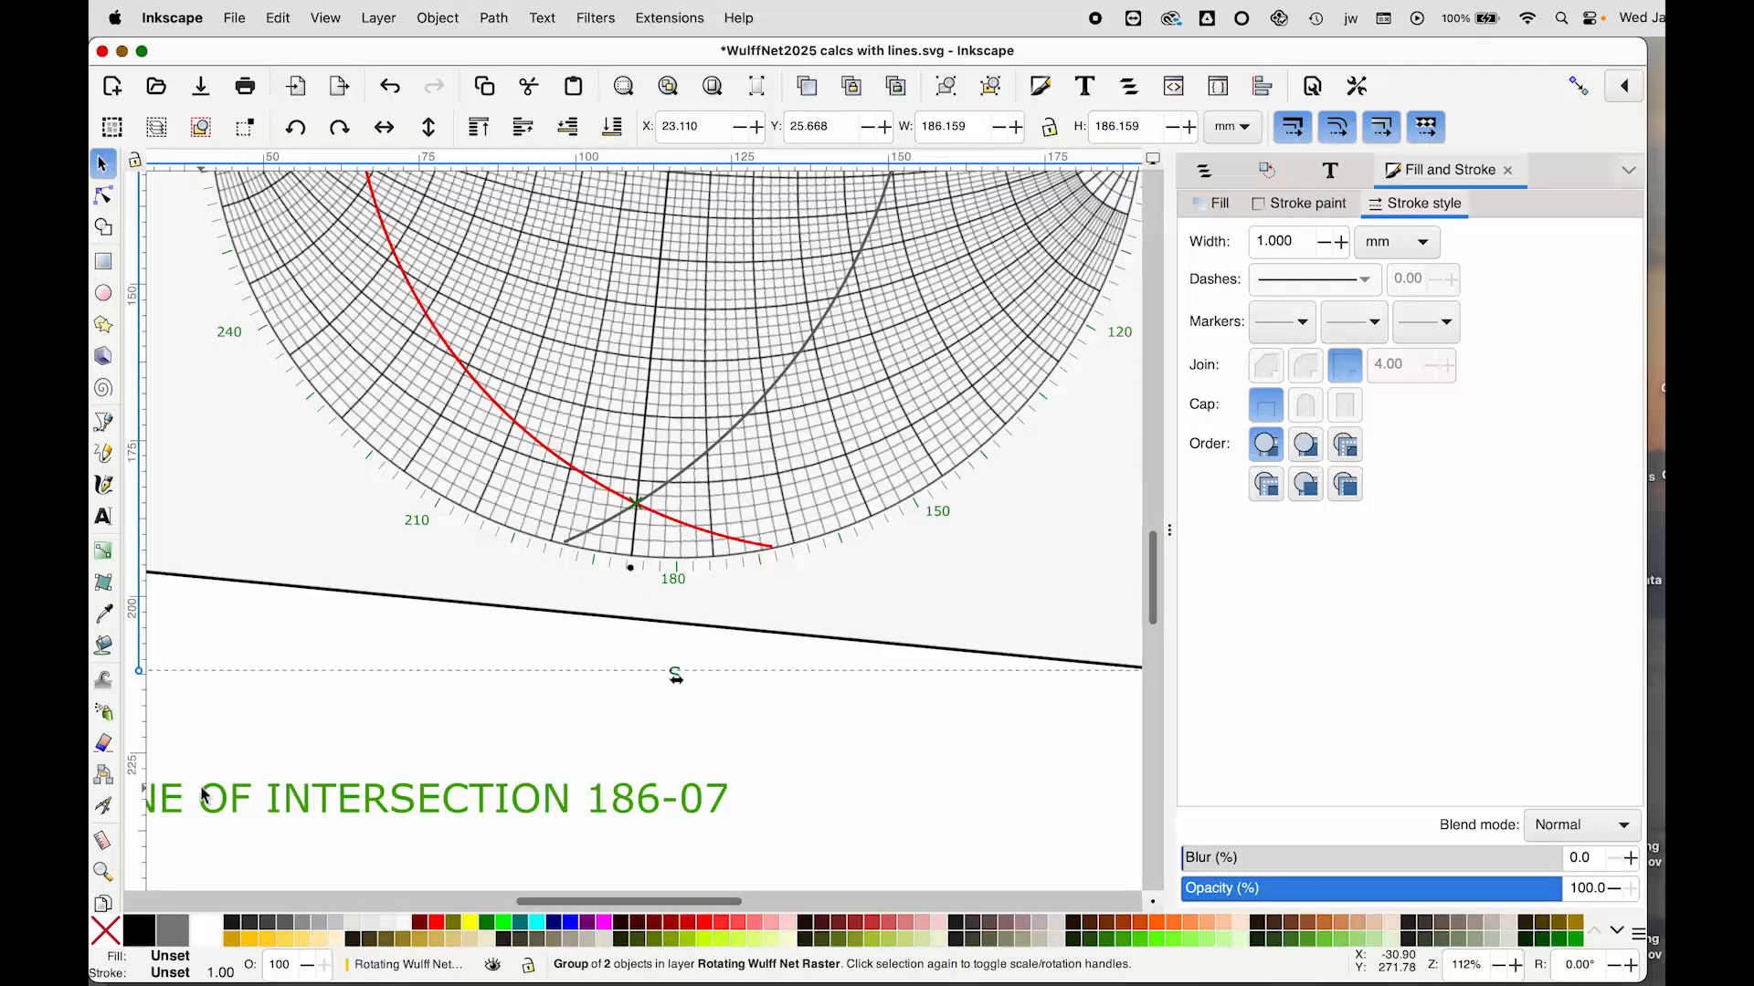
key(plus)
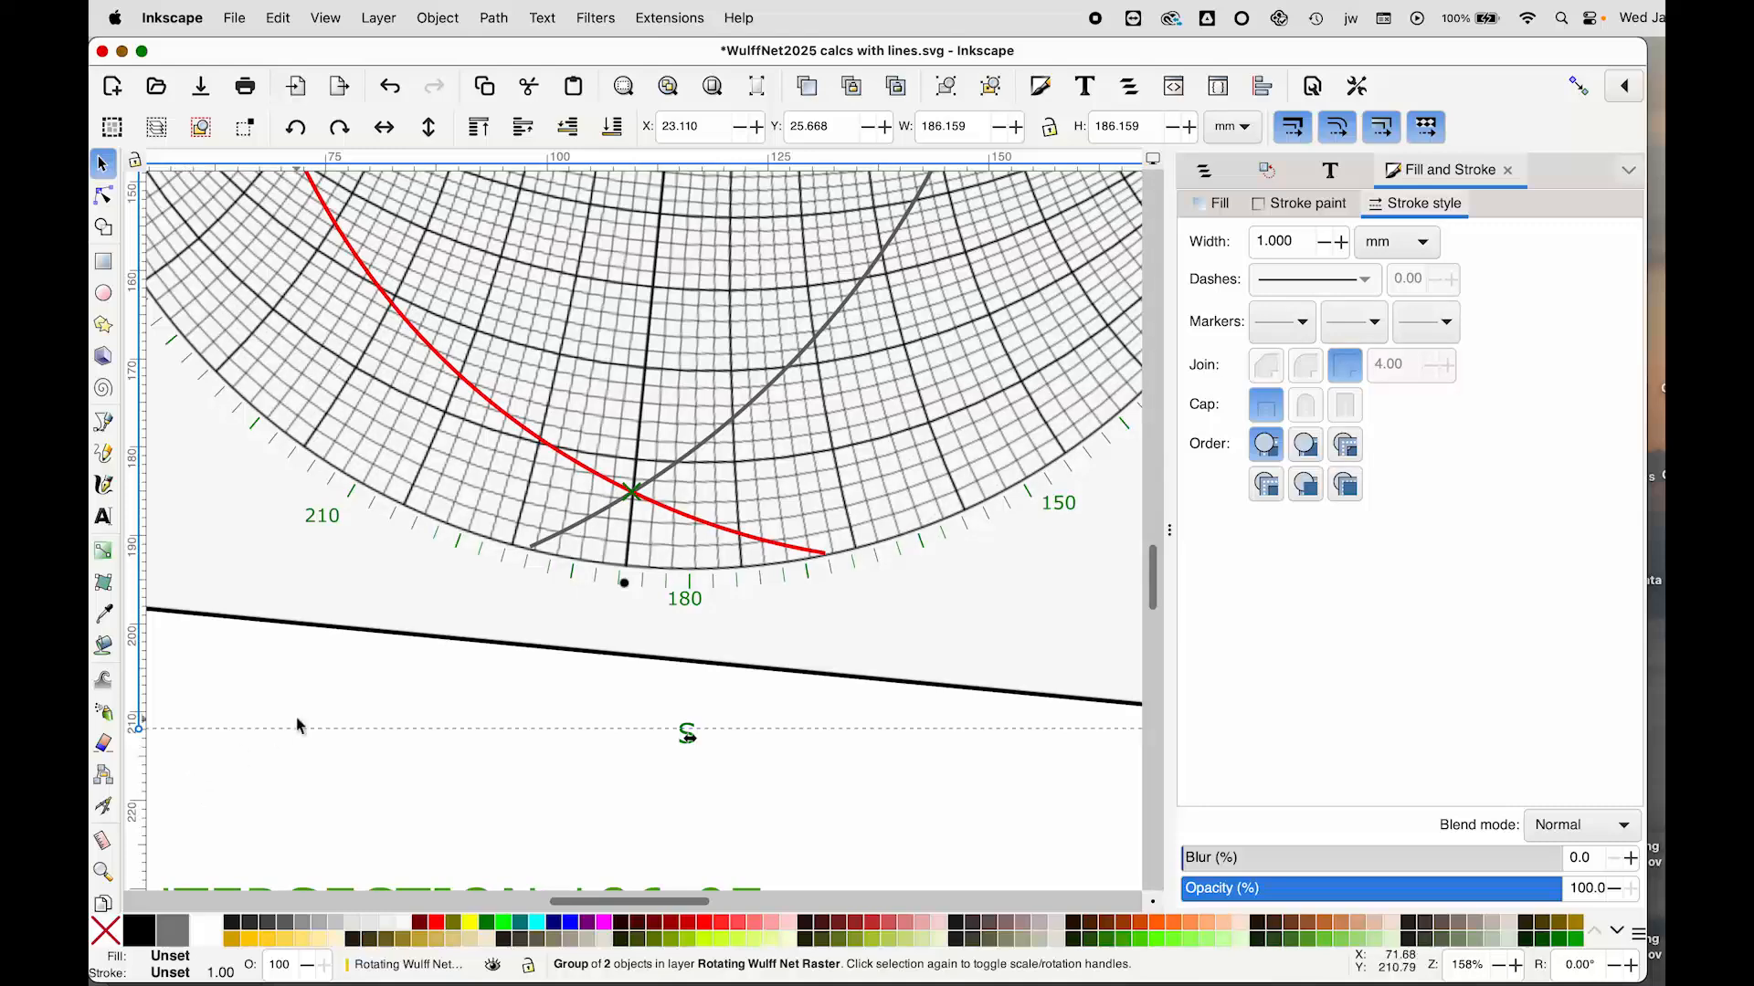
key(minus)
key(minus)
key(minus)
key(minus)
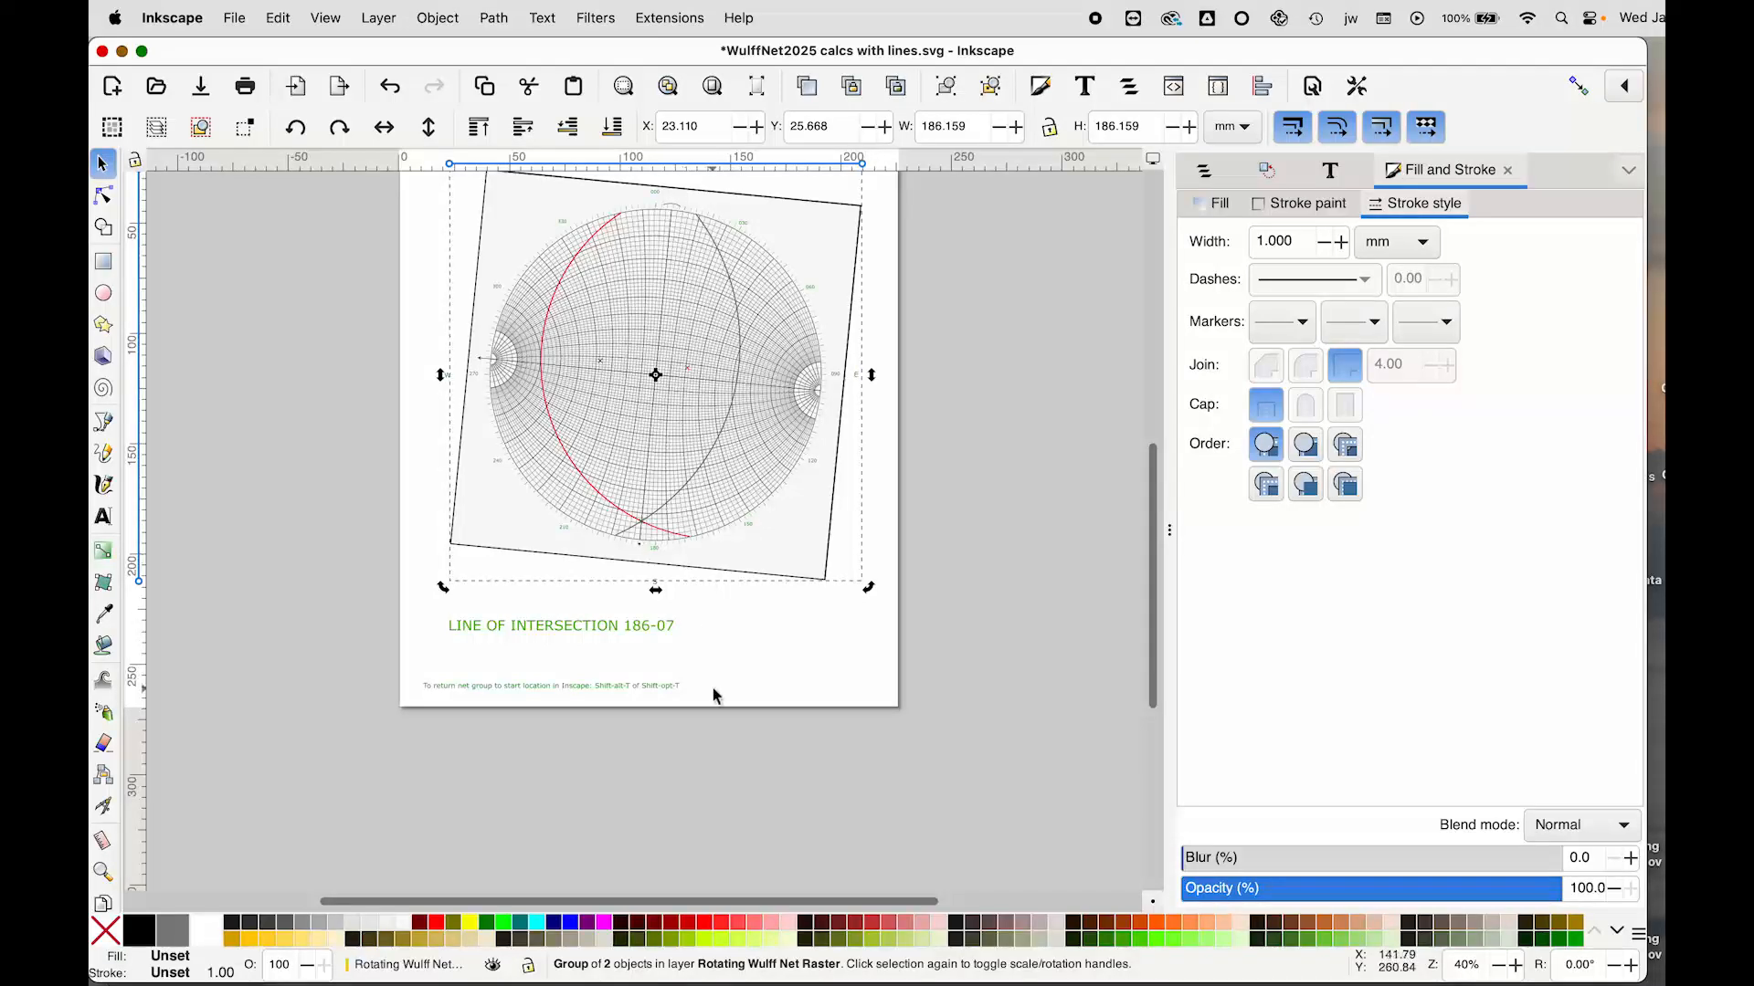
Step: Draw a three-node Spiro curve from the net's western end, between the black and red poles along their great circle, to its eastern end
scroll(712, 681, up, 2)
scroll(711, 681, up, 1)
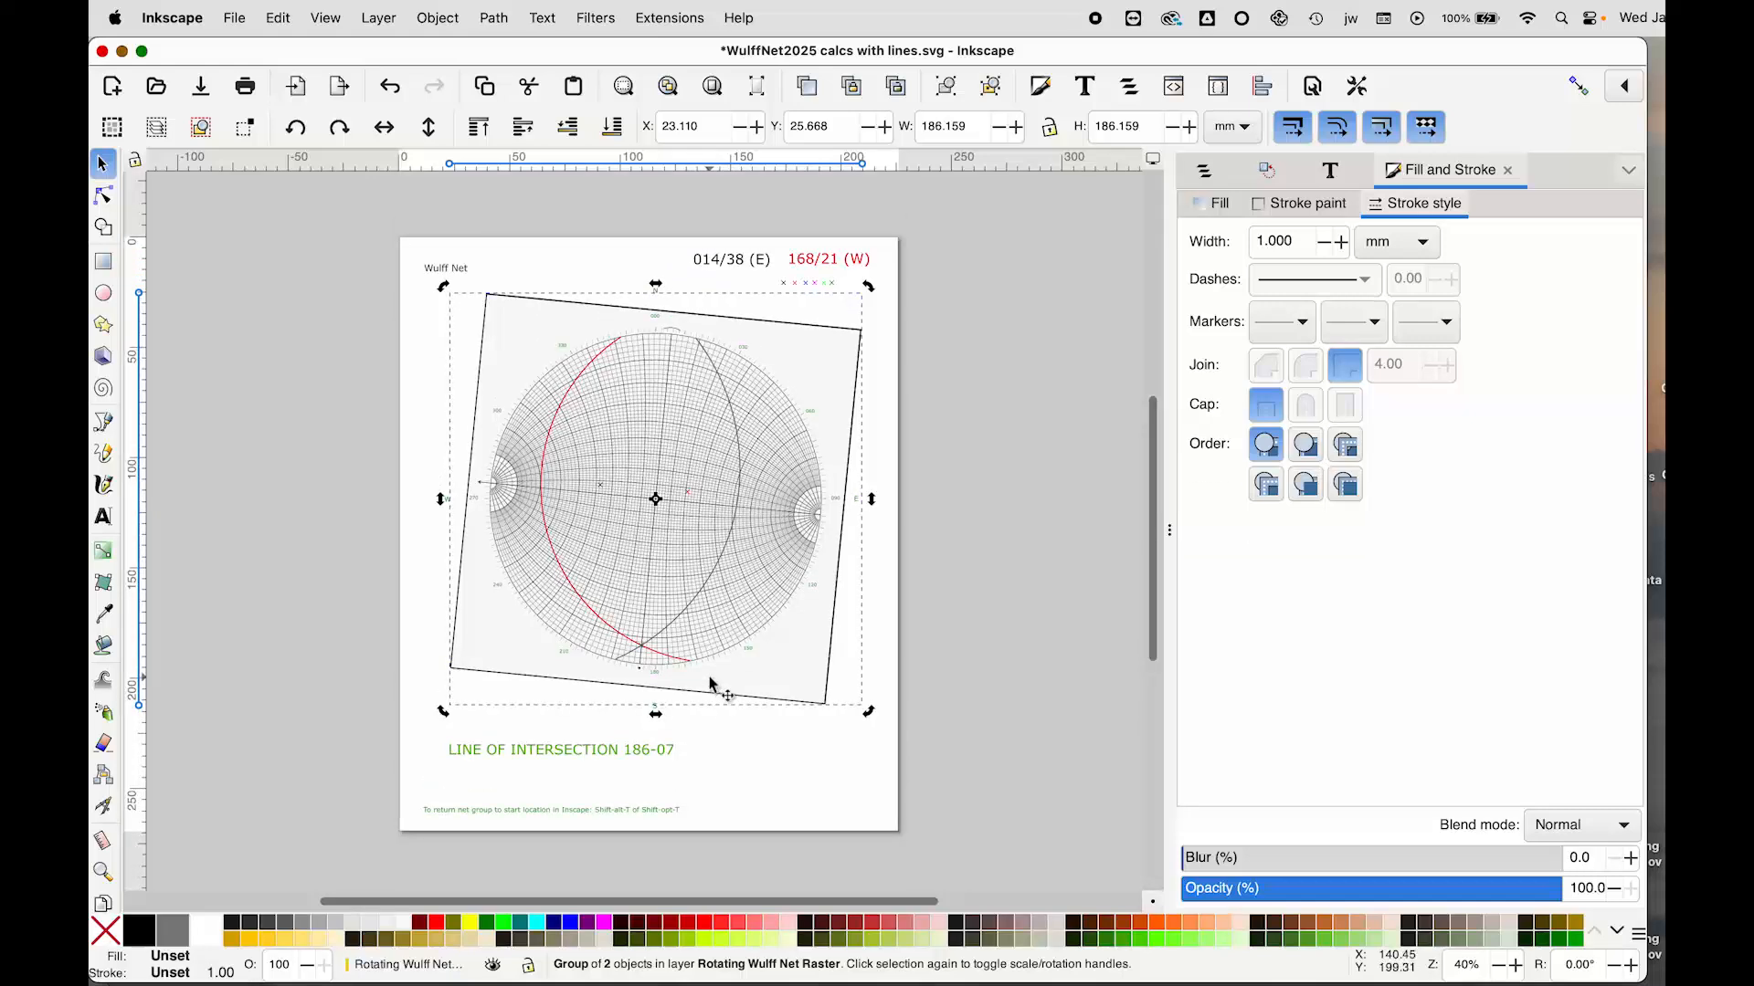
scroll(709, 684, up, 1)
scroll(710, 688, up, 1)
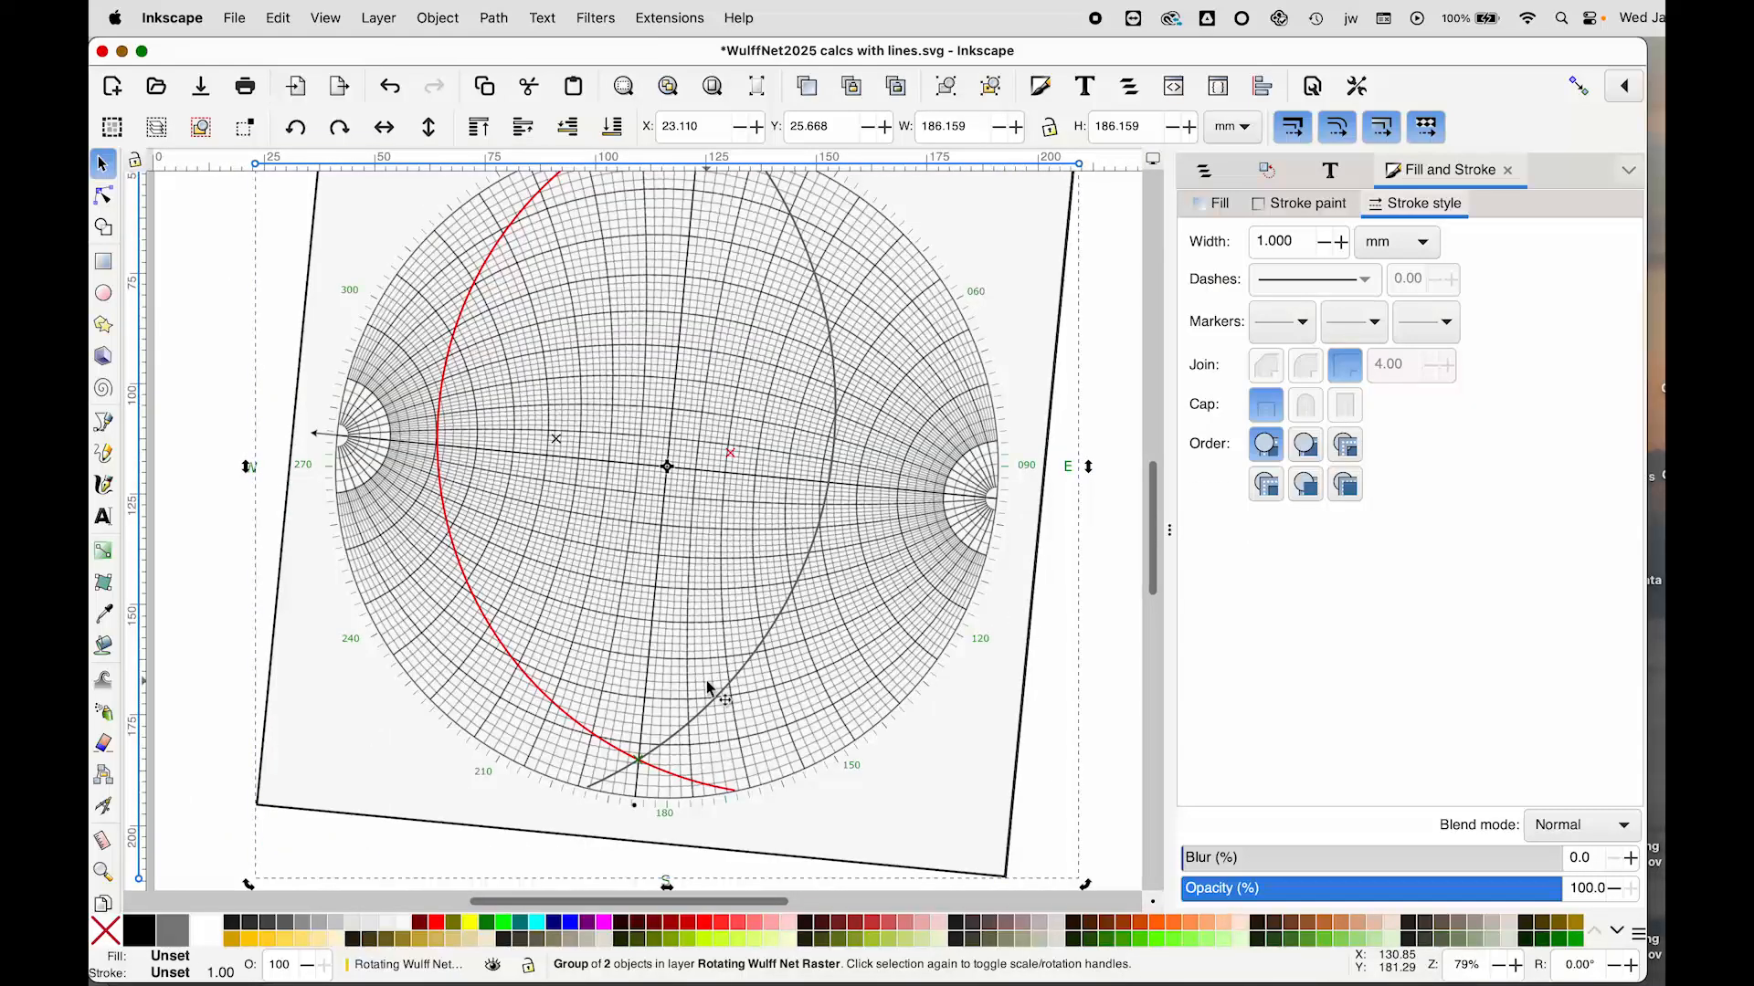
scroll(708, 683, up, 1)
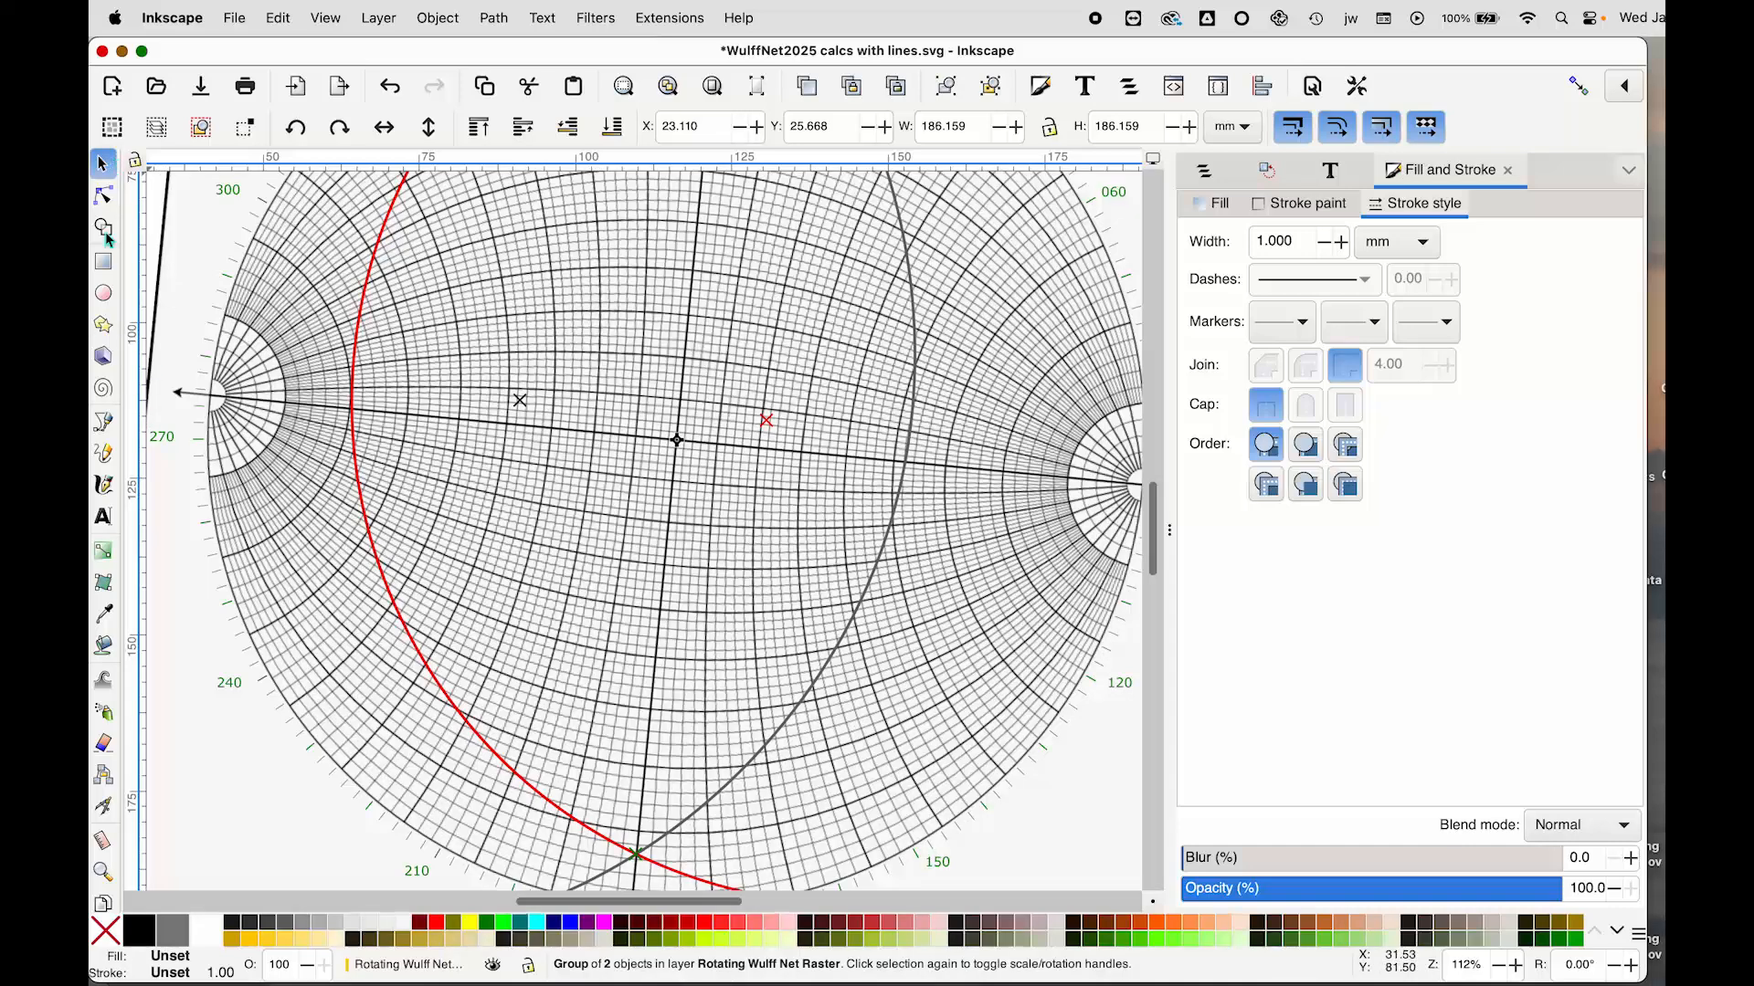
click(103, 423)
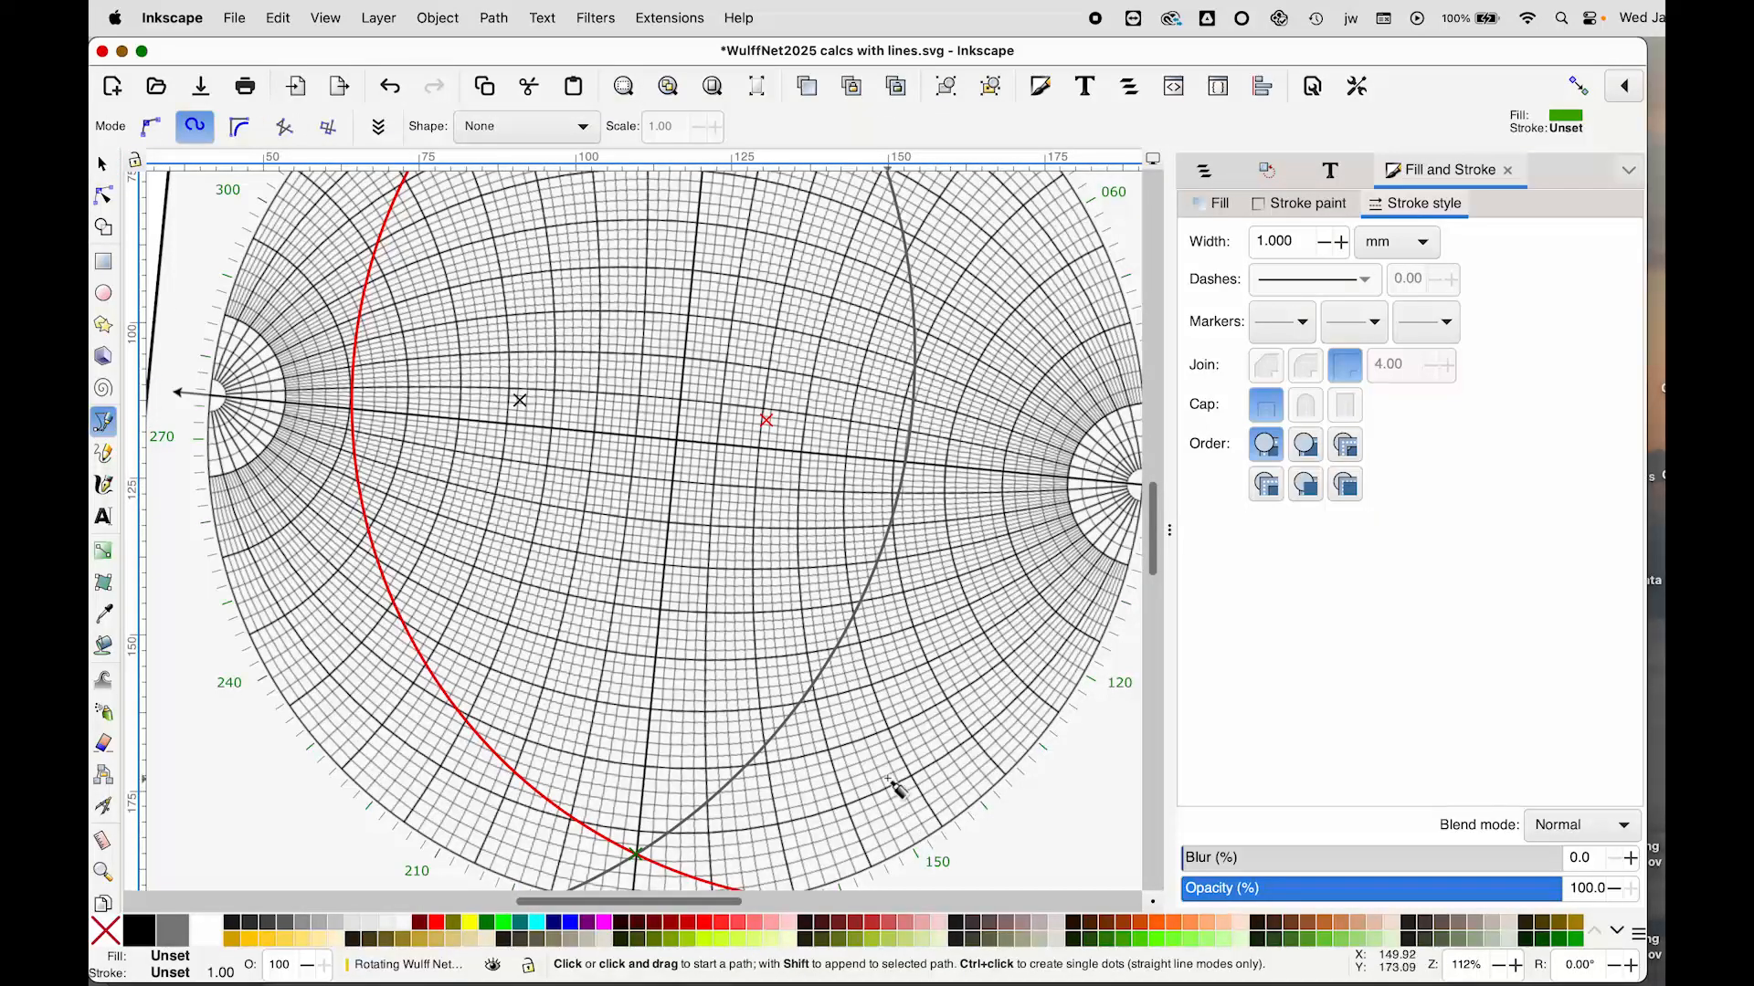
key(minus)
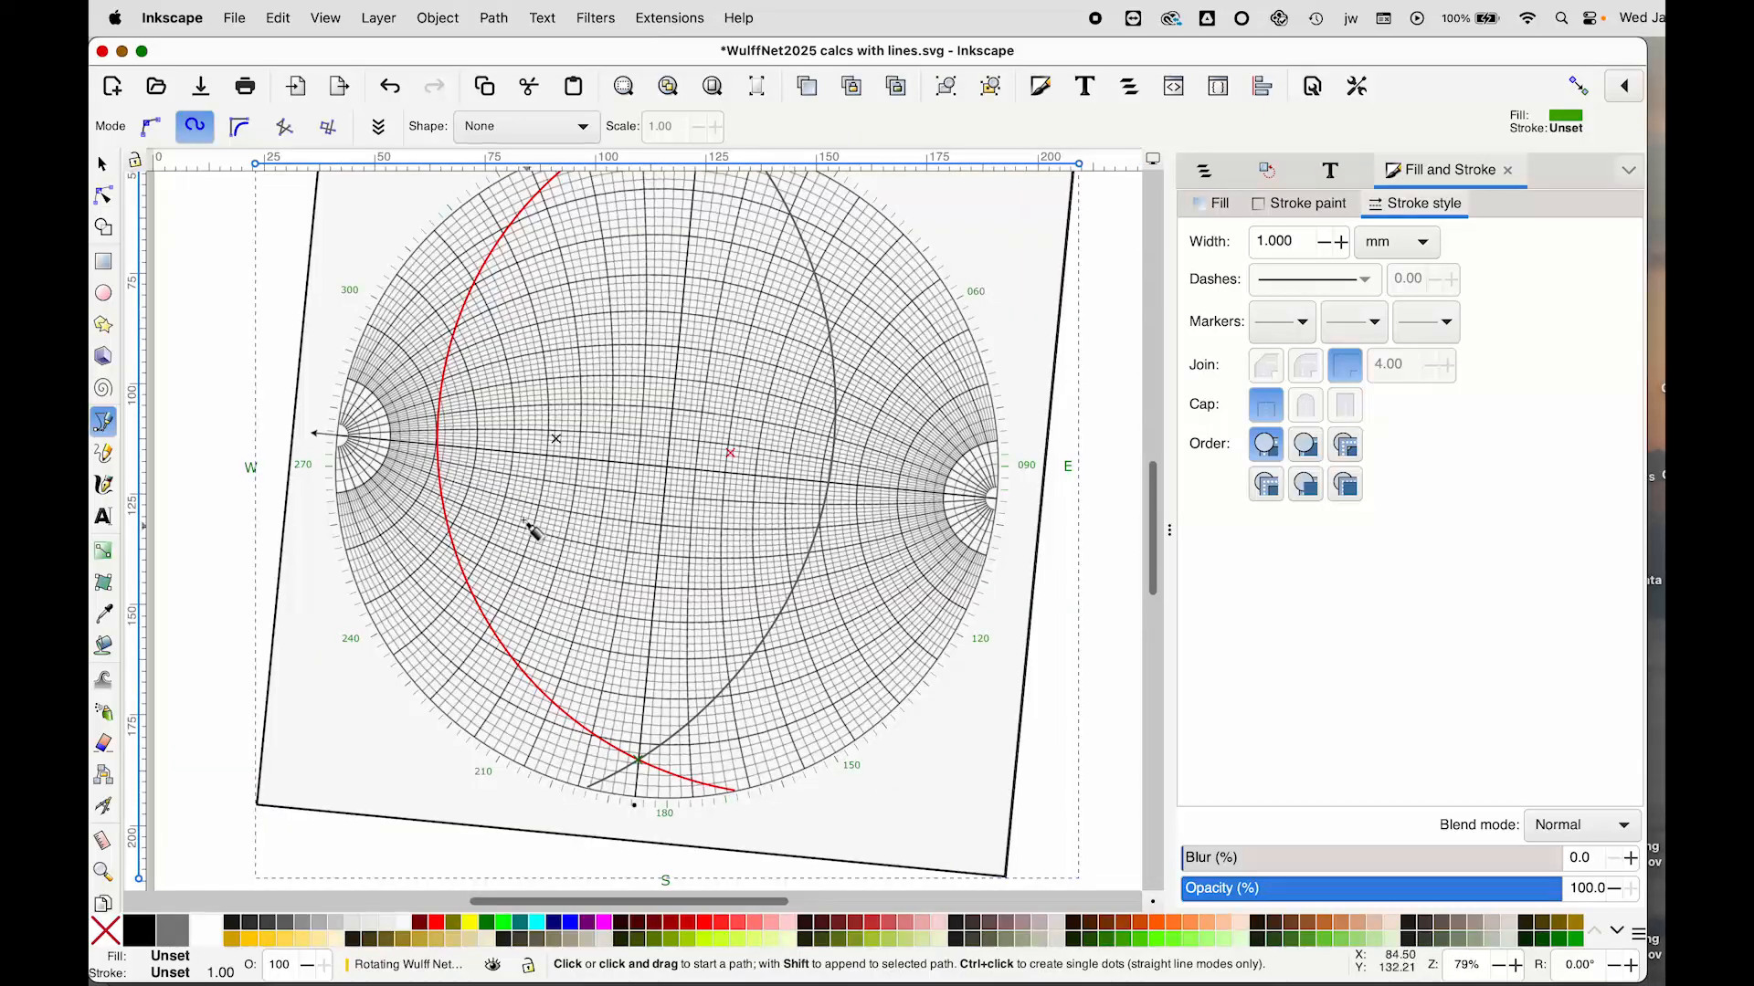
click(339, 436)
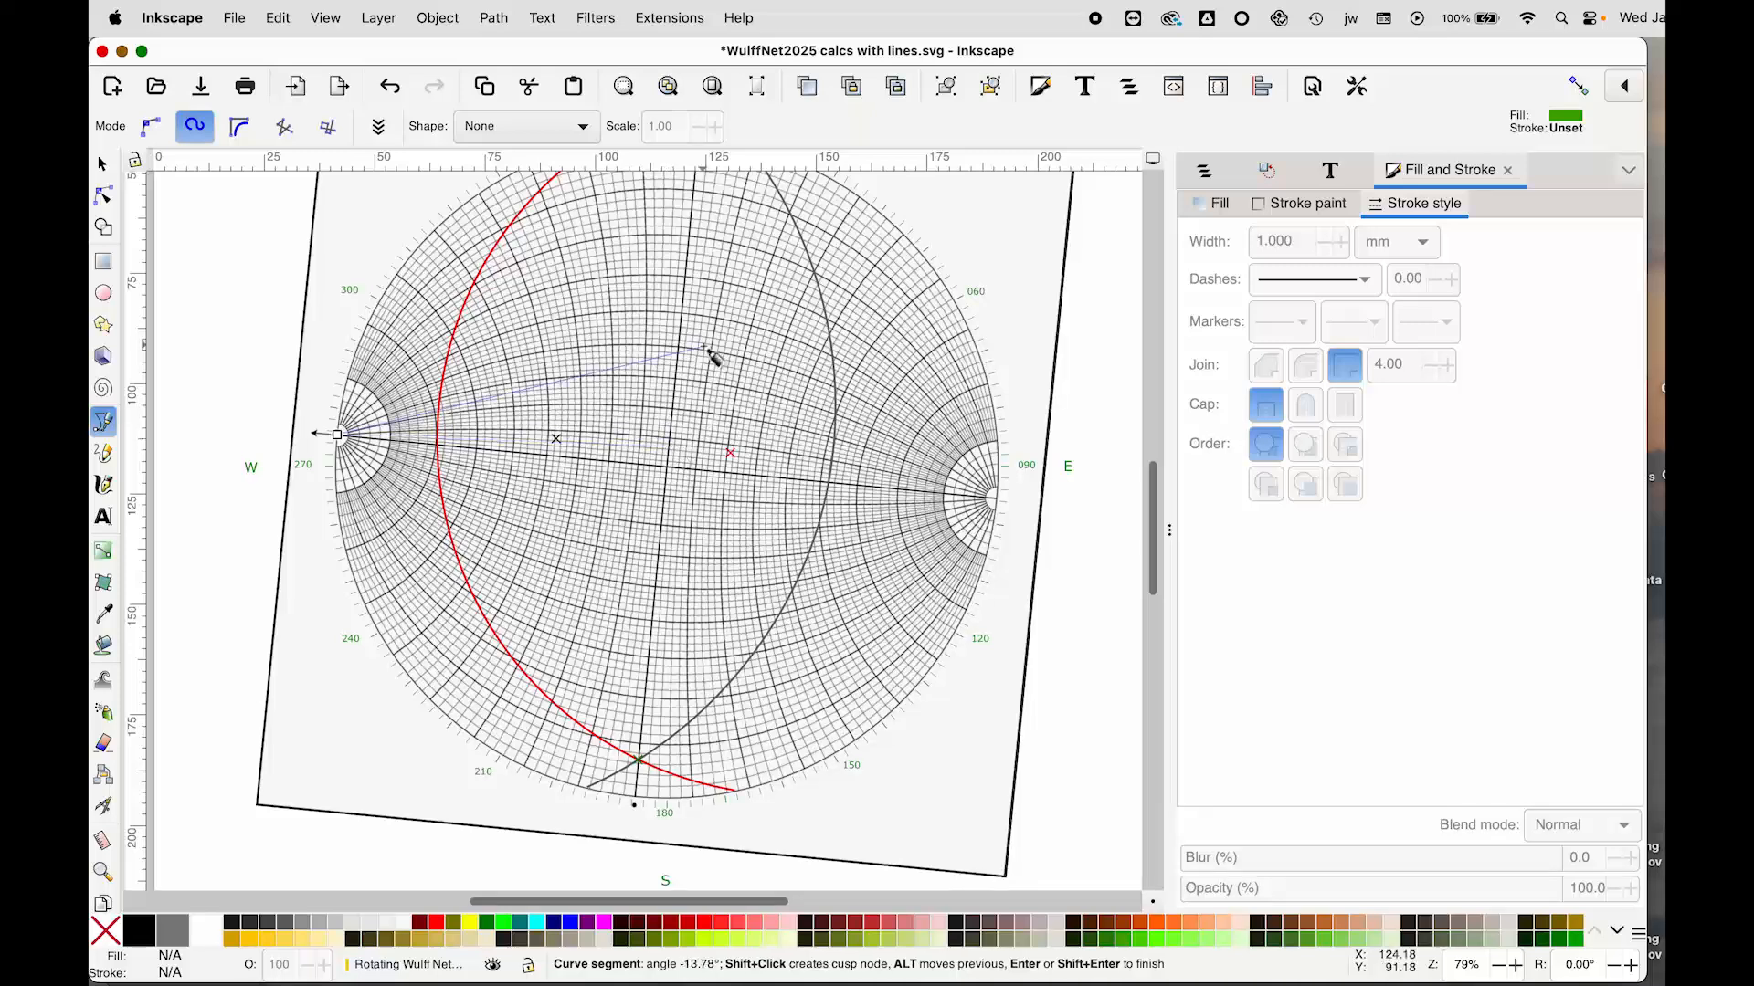
scroll(706, 294, up, 1)
scroll(705, 294, up, 2)
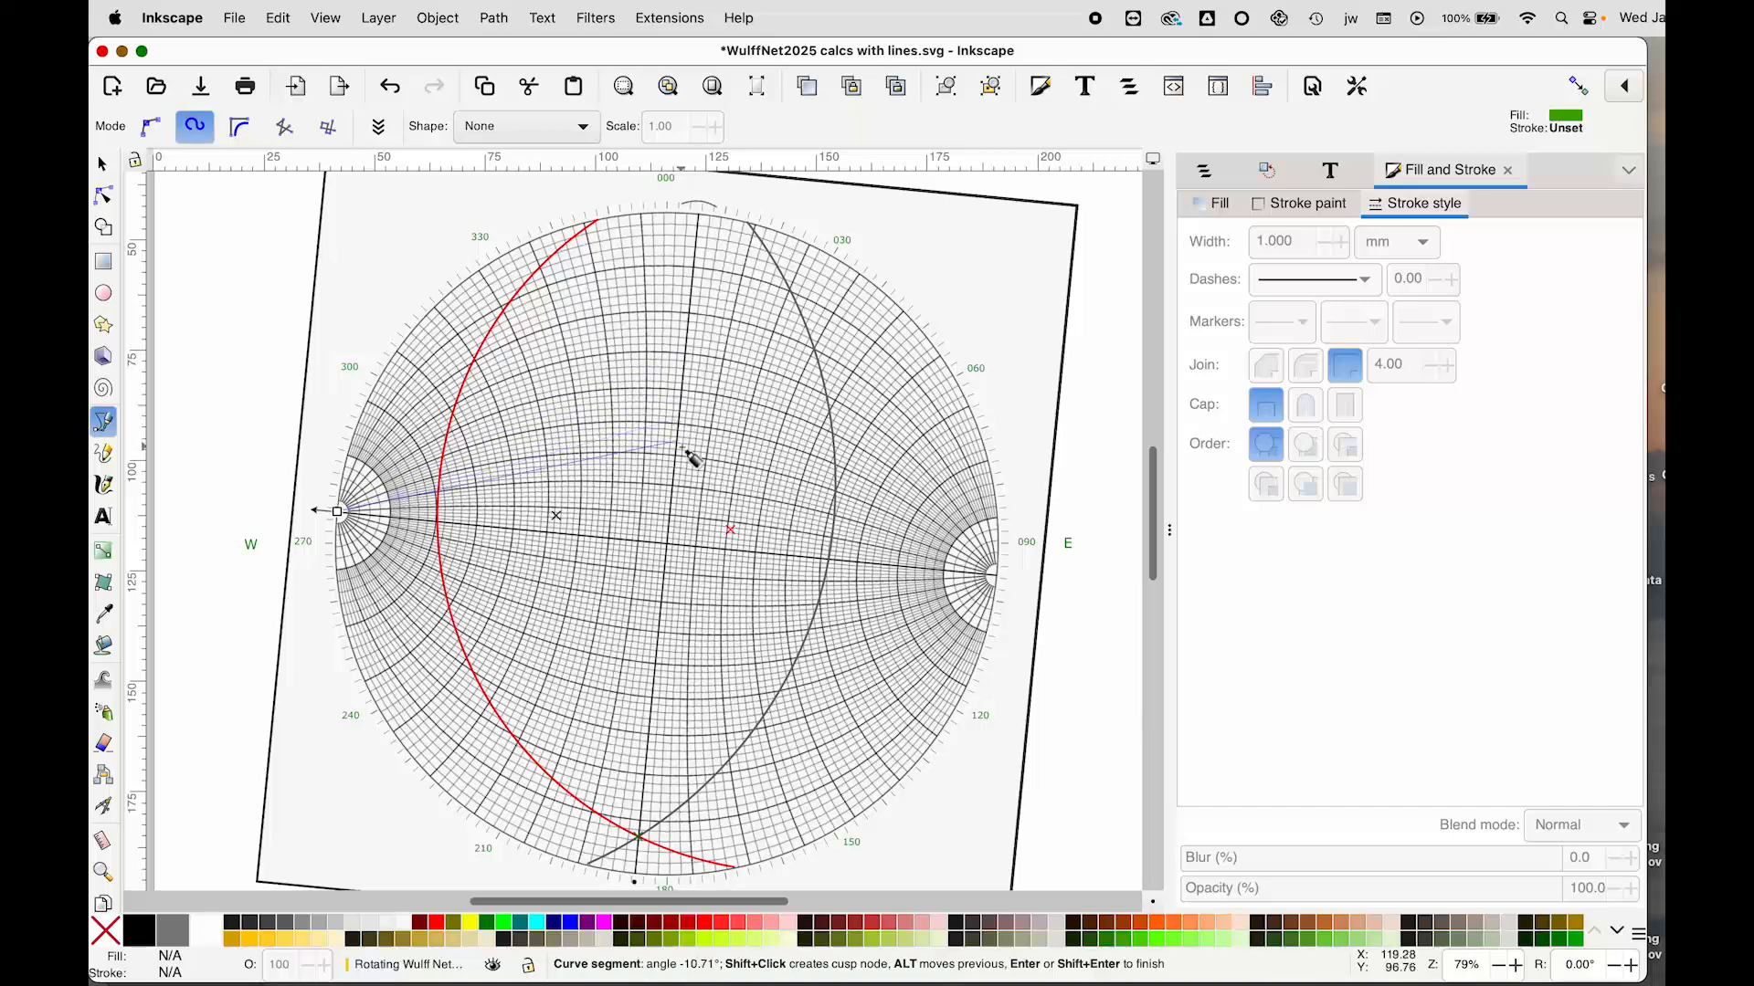
click(671, 525)
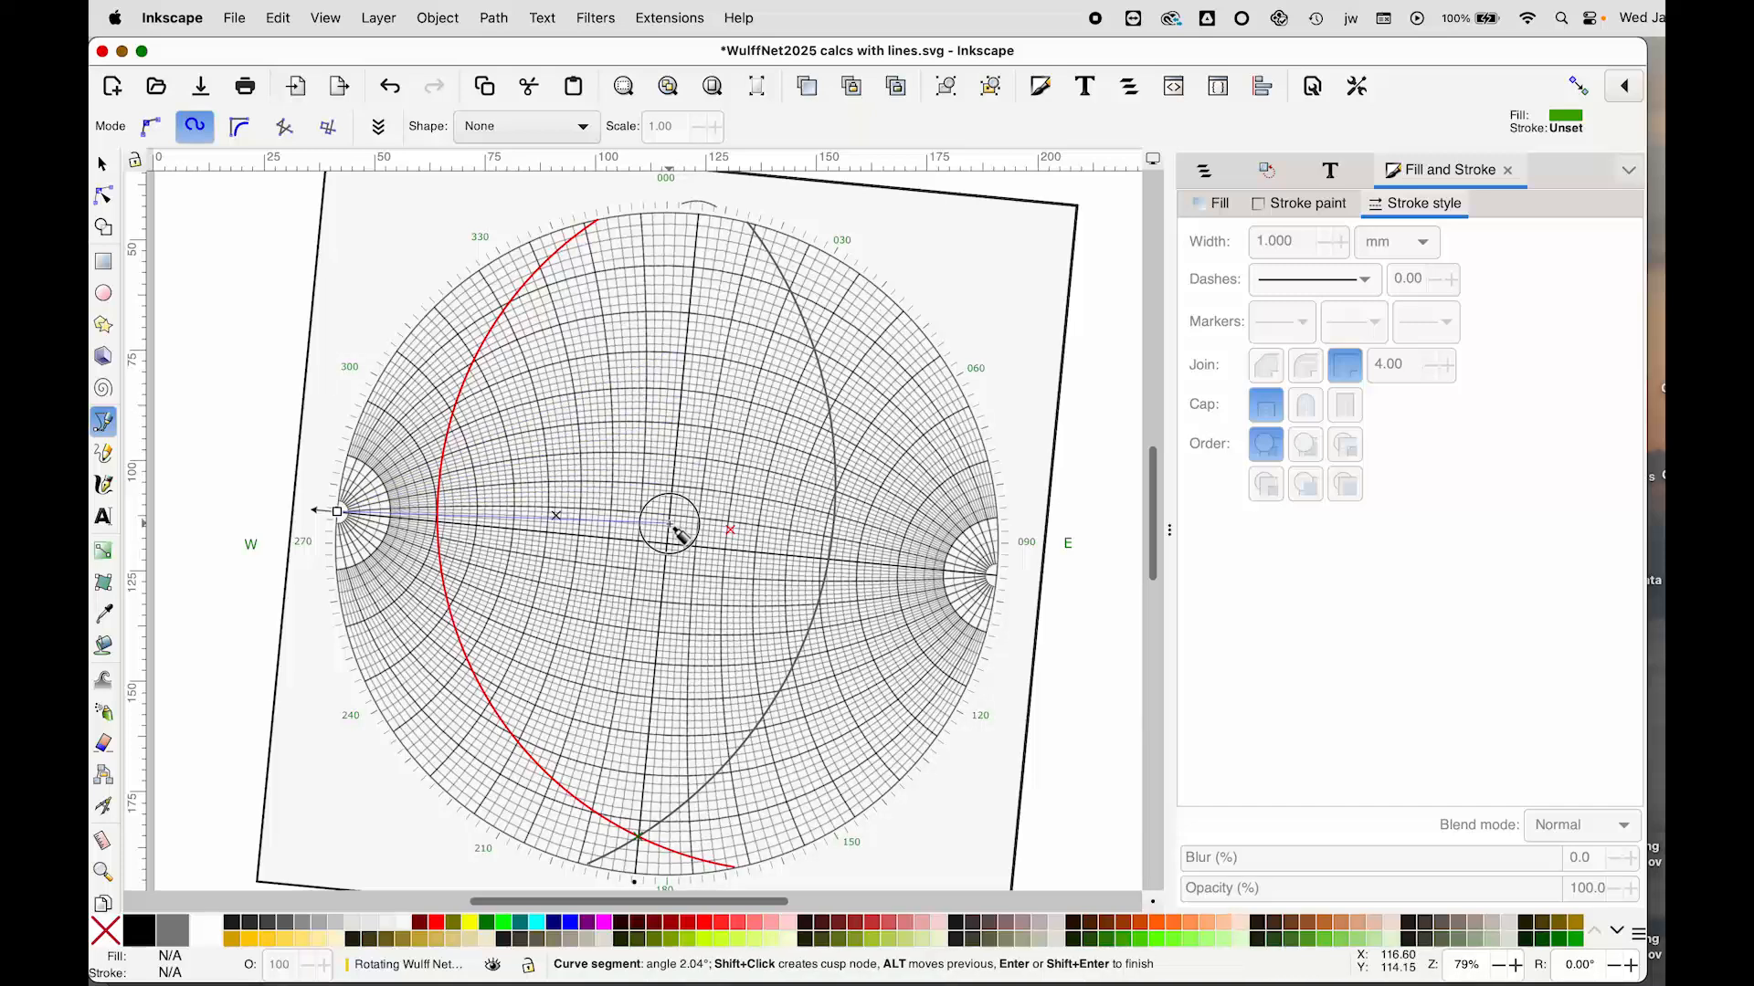
double_click(996, 576)
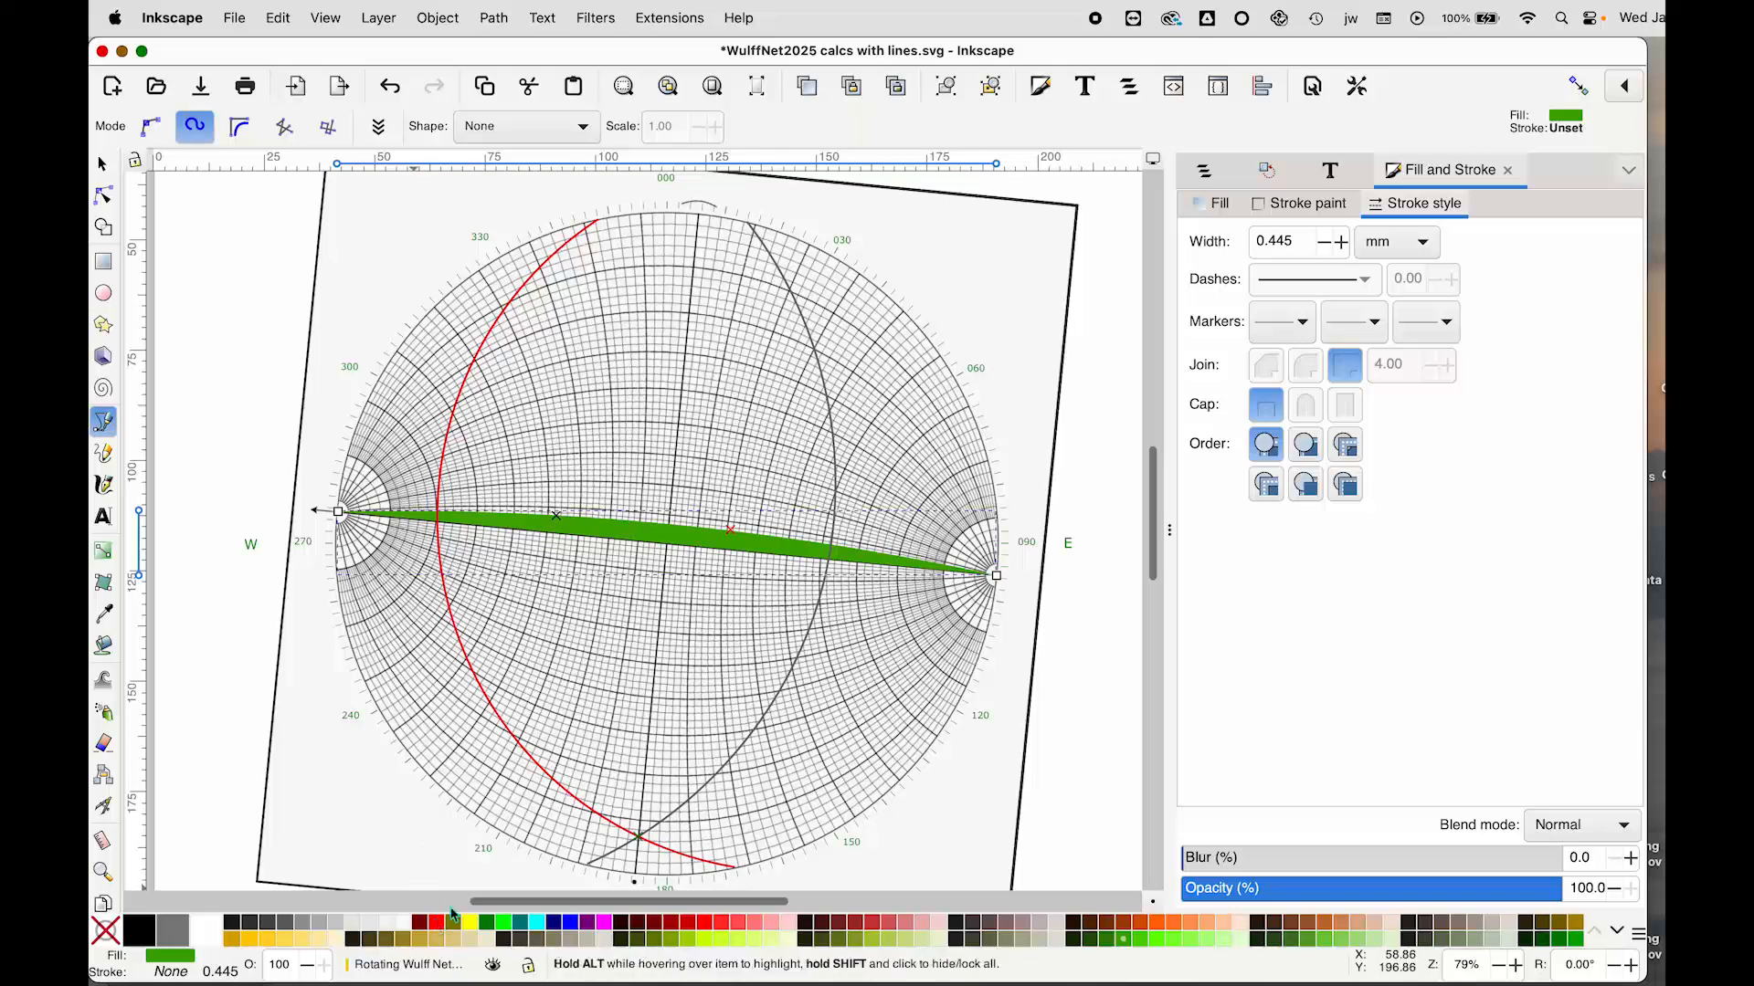
Step: Remove the fill of the new great circle through the poles and give it a dark green #338000 stroke
click(105, 941)
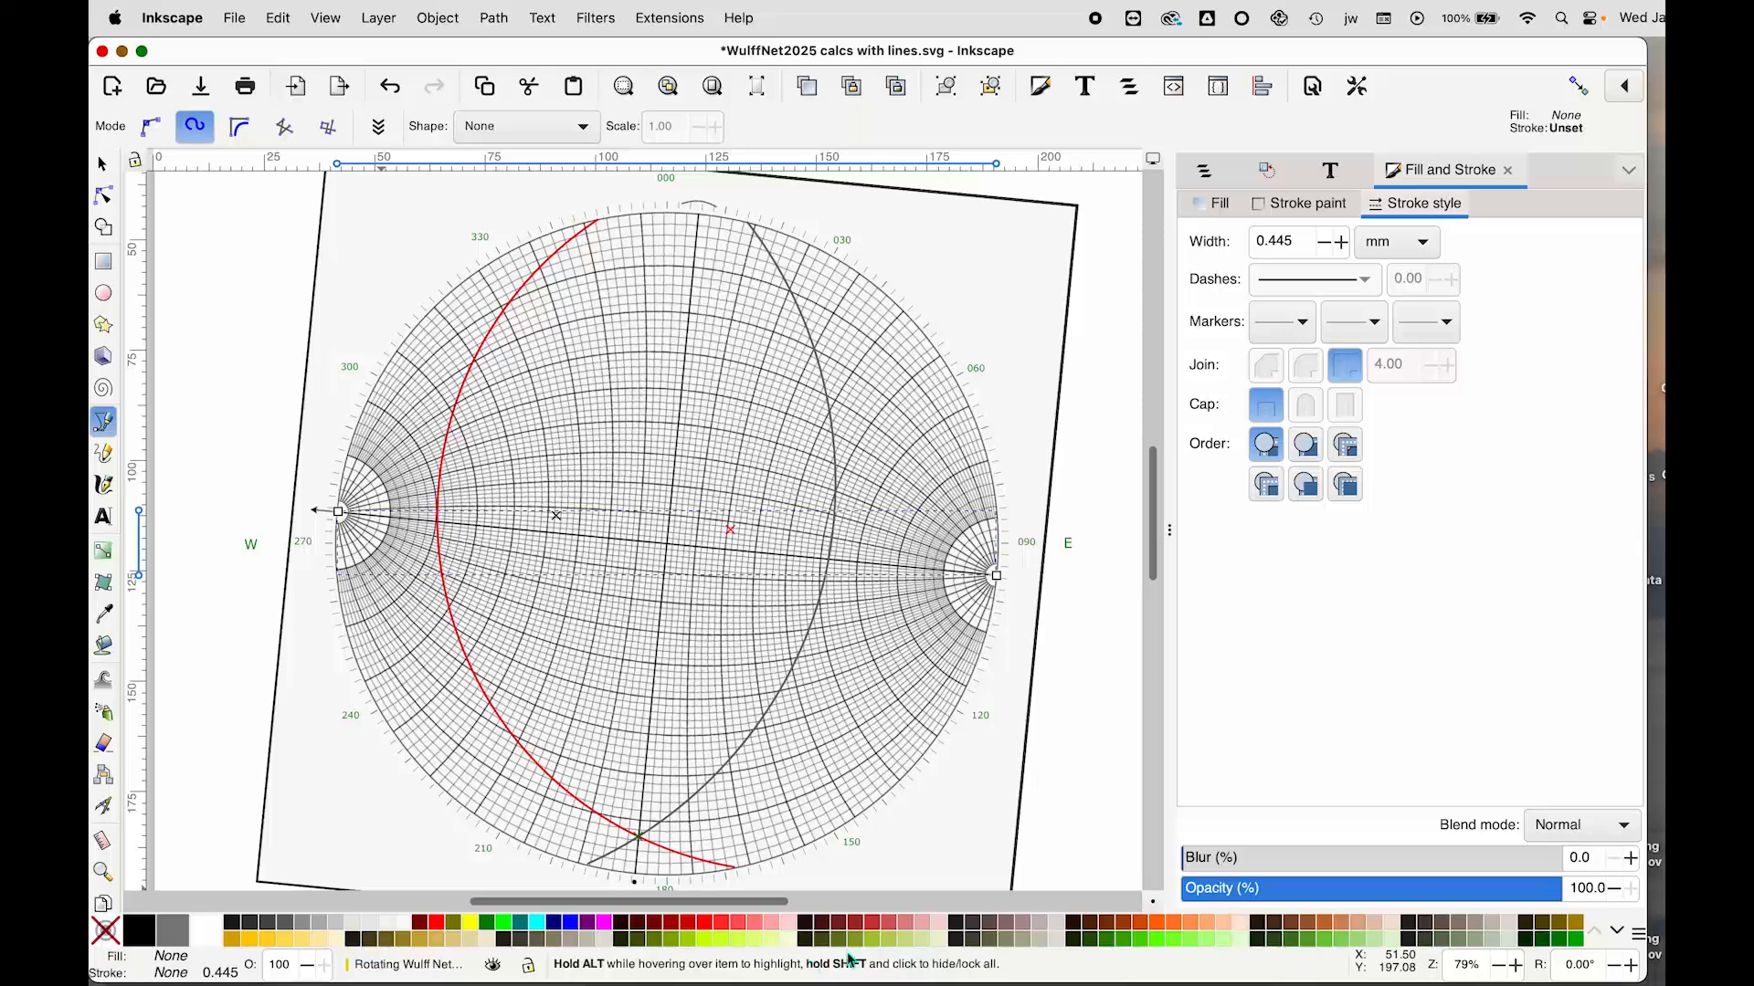
shift+click(1108, 943)
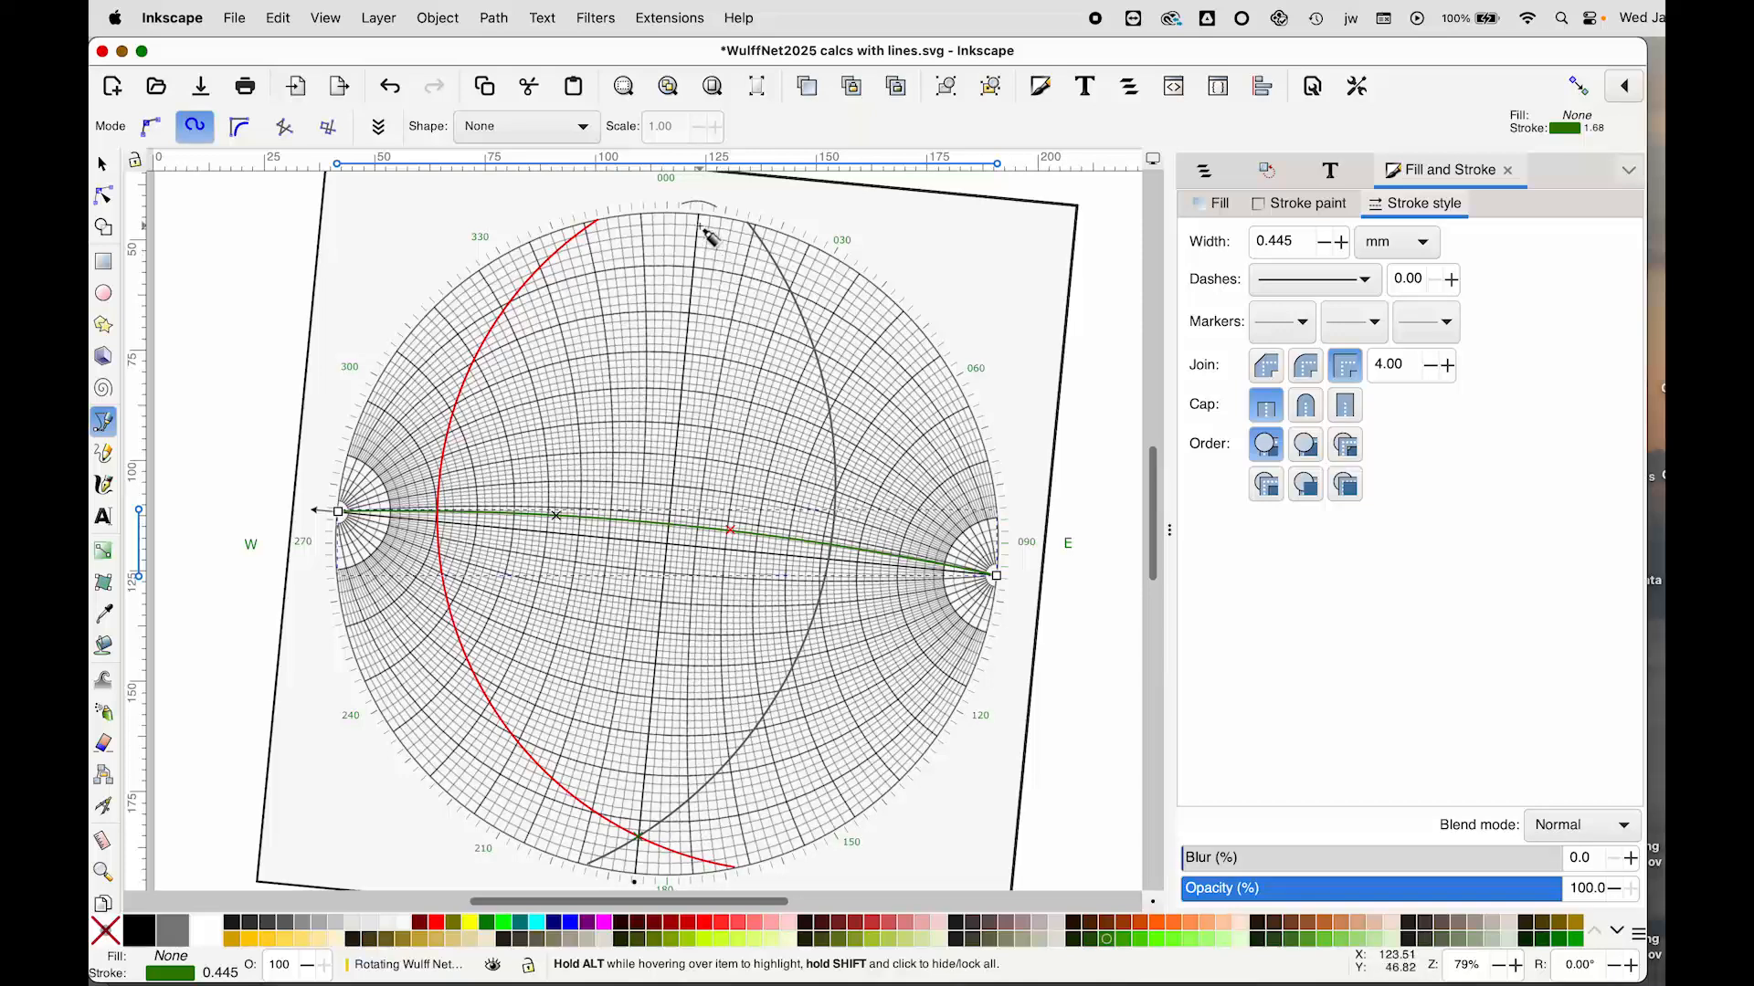
click(99, 165)
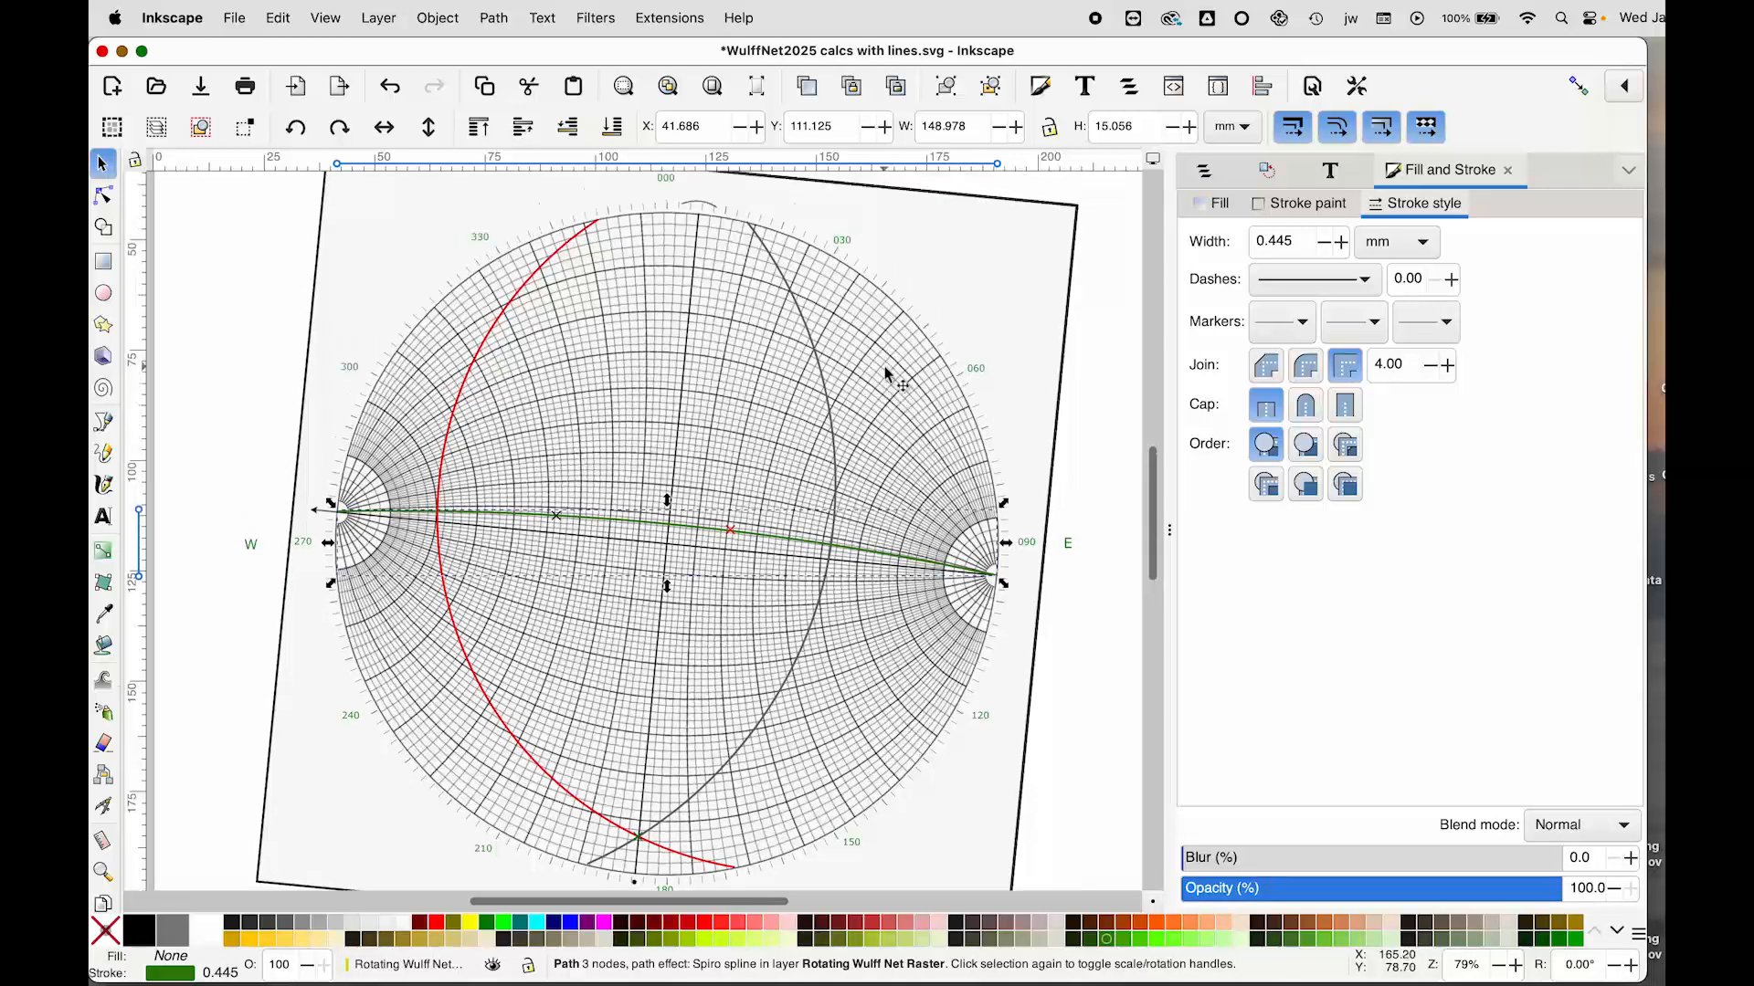
Step: Add the text "Perpendicular plane 276/83 (n)" directly below the line of intersection label
scroll(885, 374, up, 4)
scroll(885, 374, down, 12)
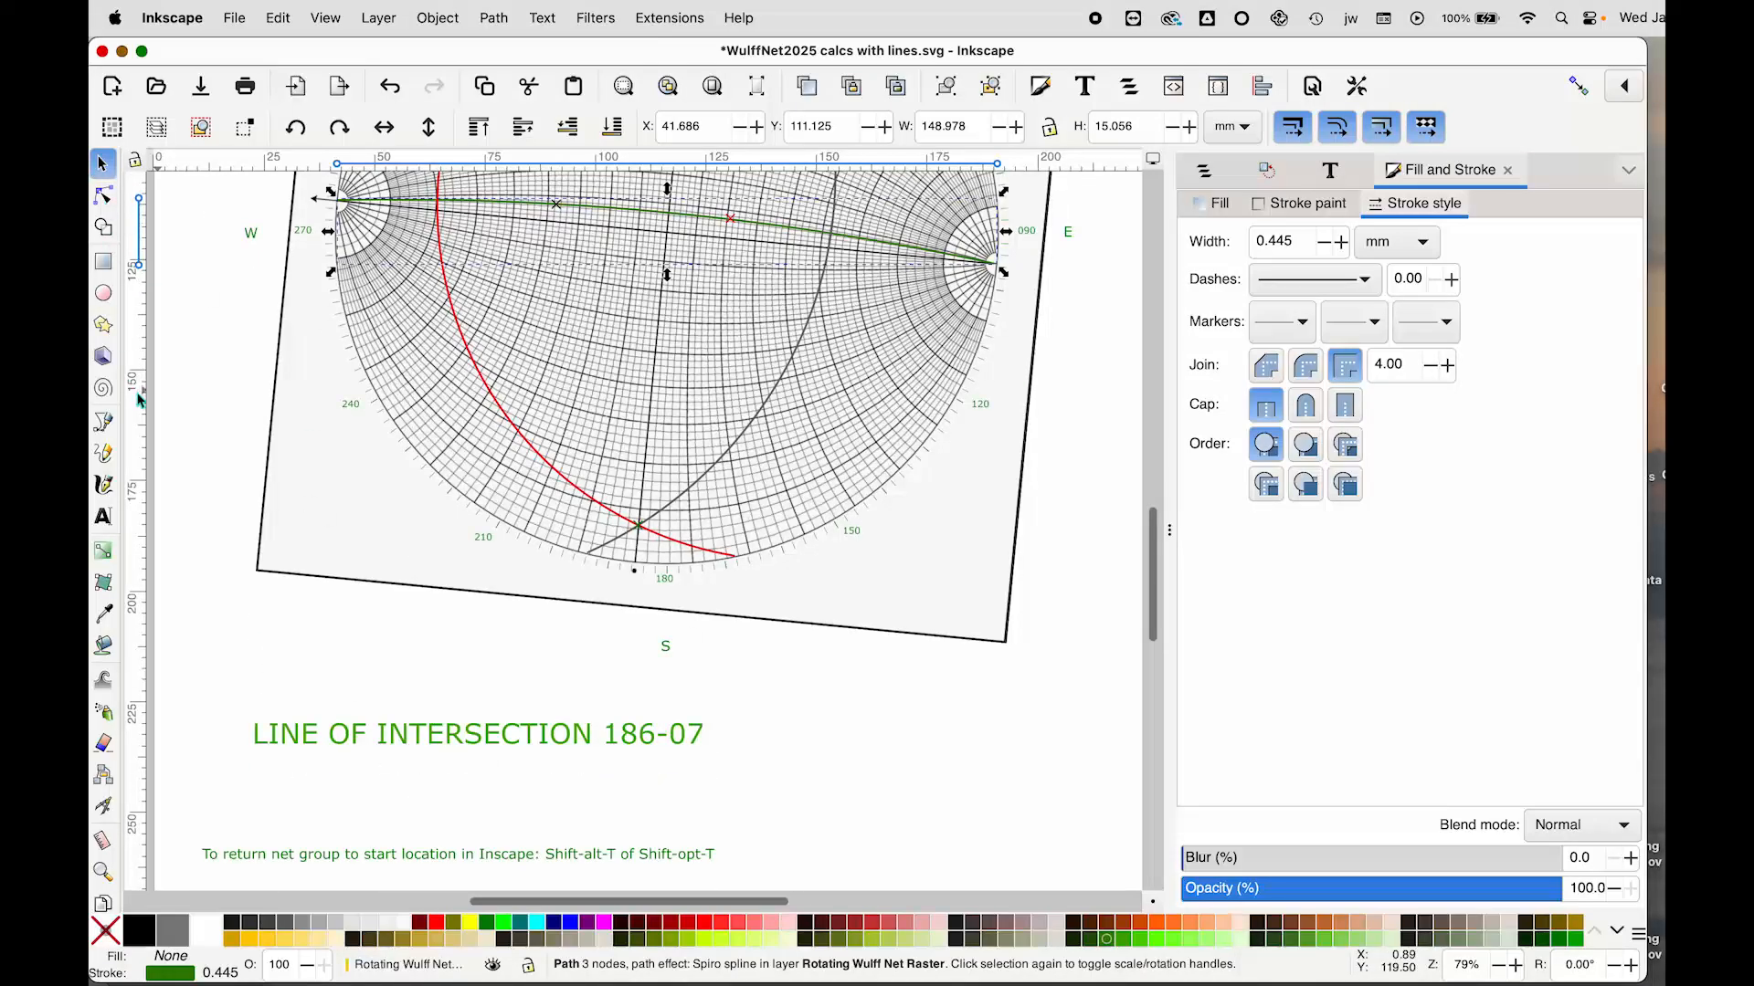
click(103, 516)
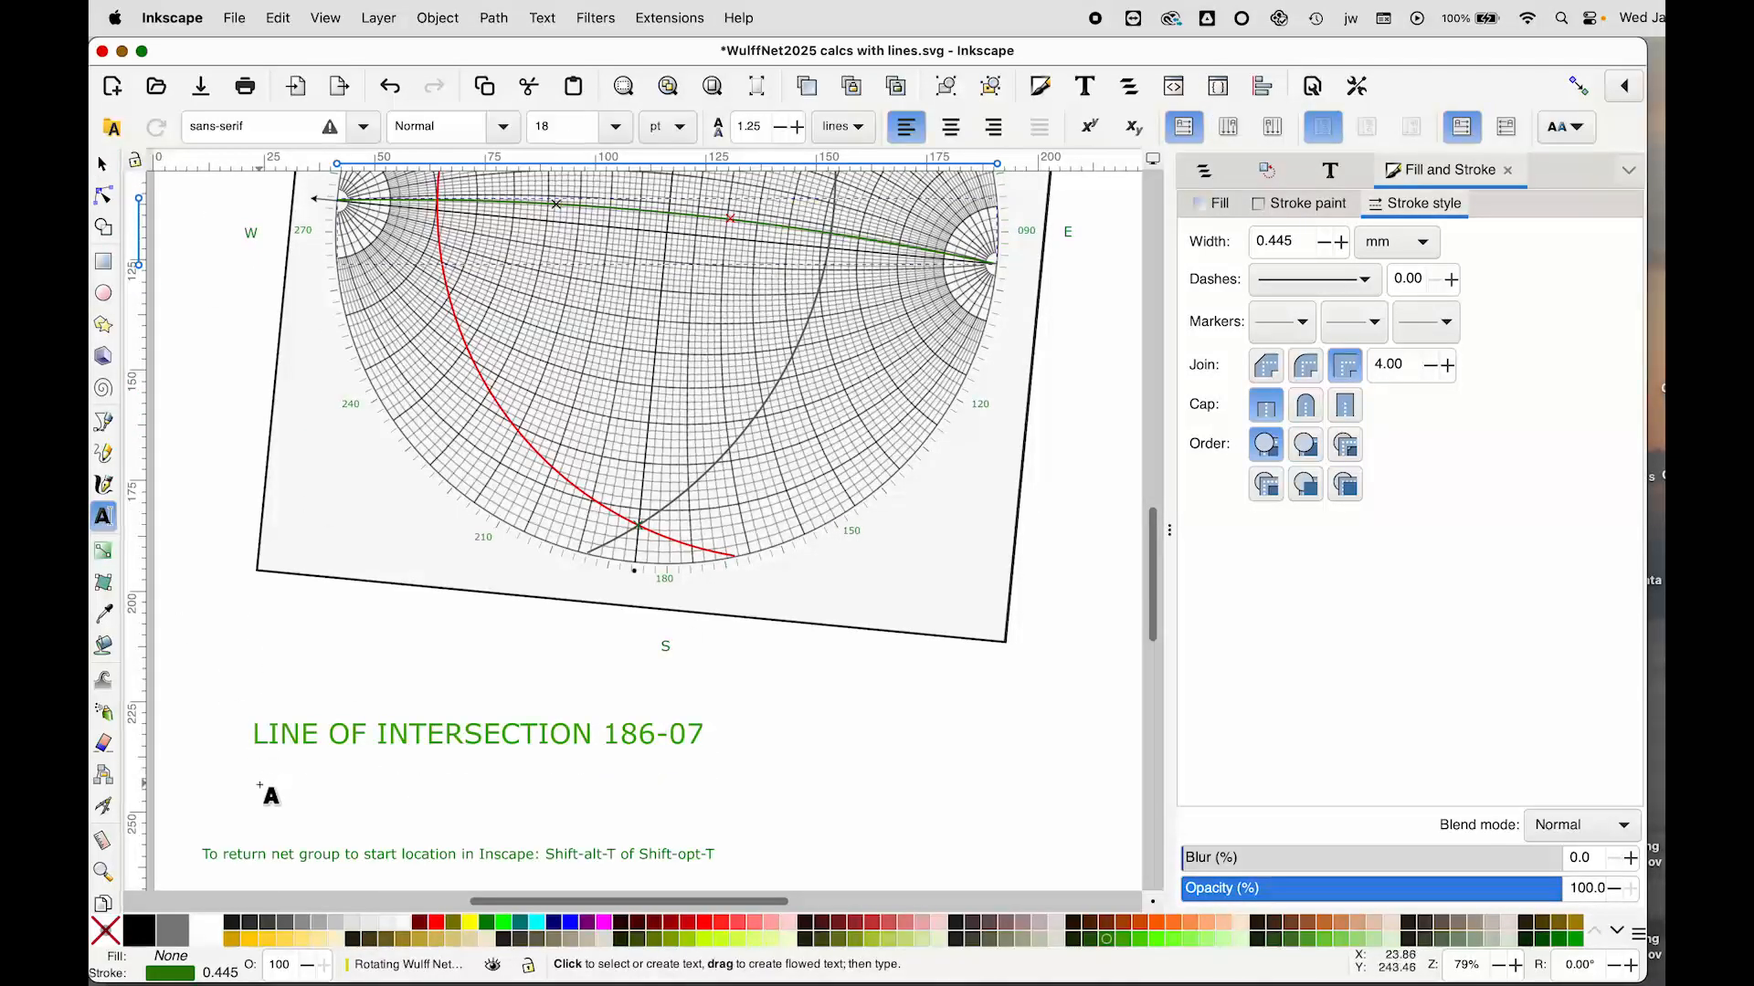
click(257, 787)
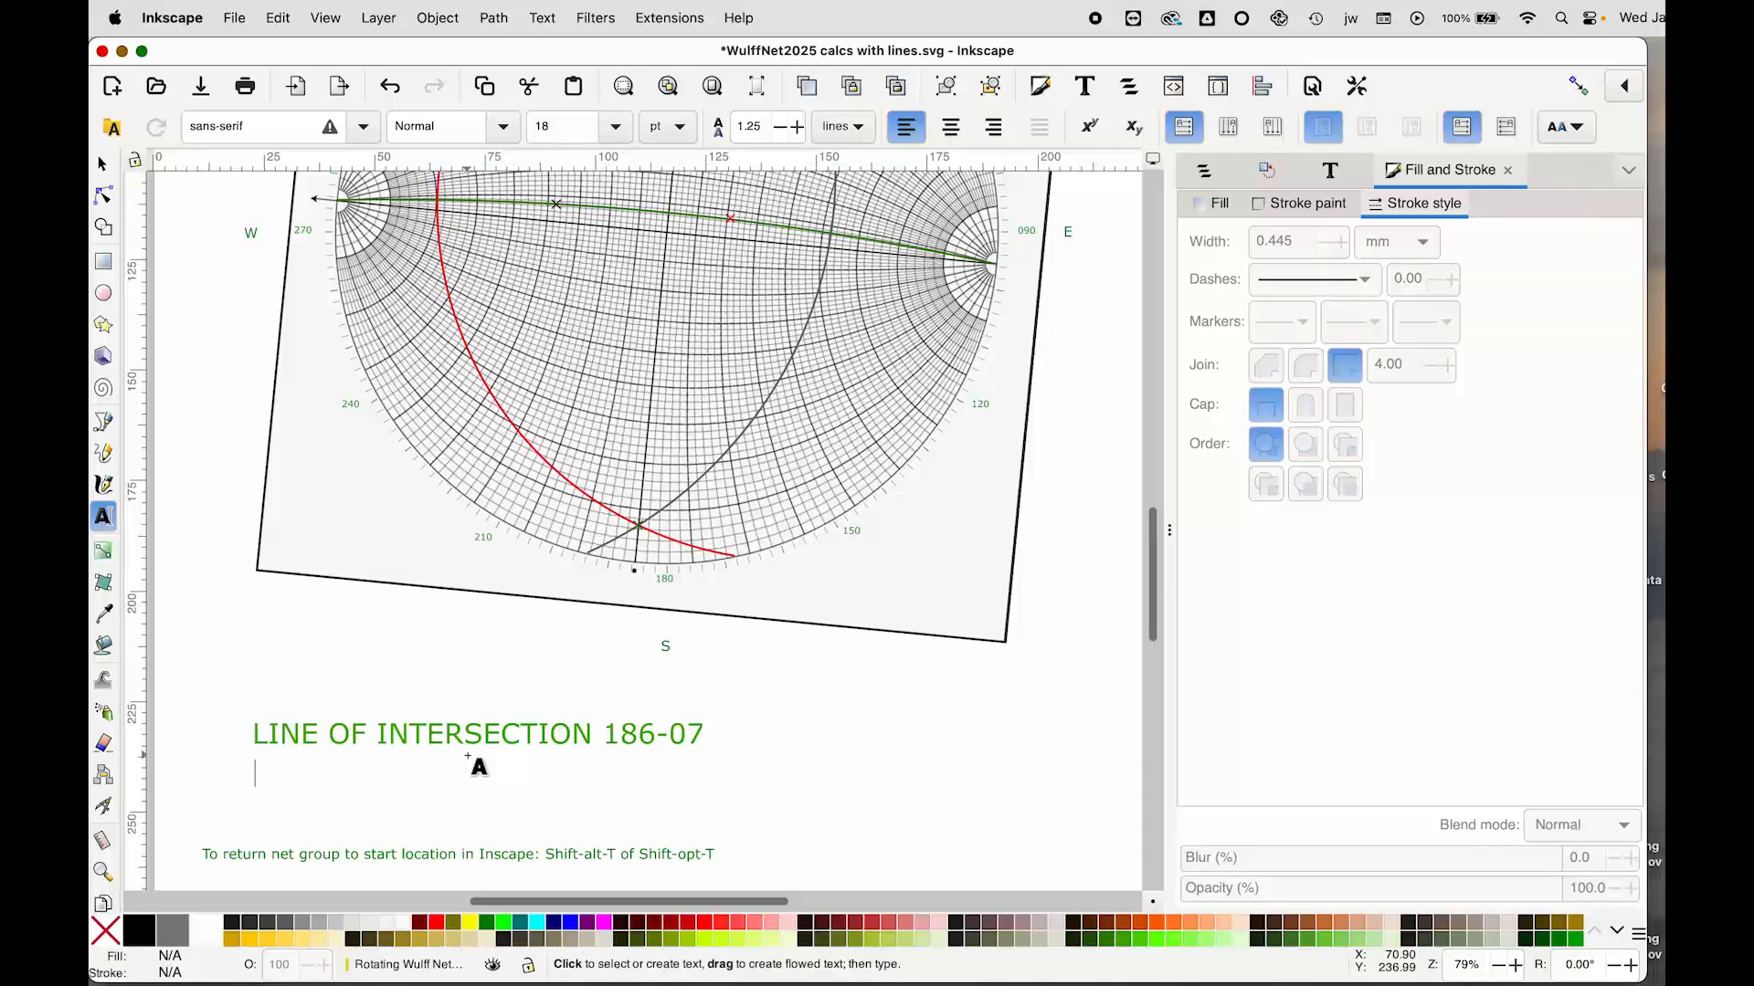
text(P)
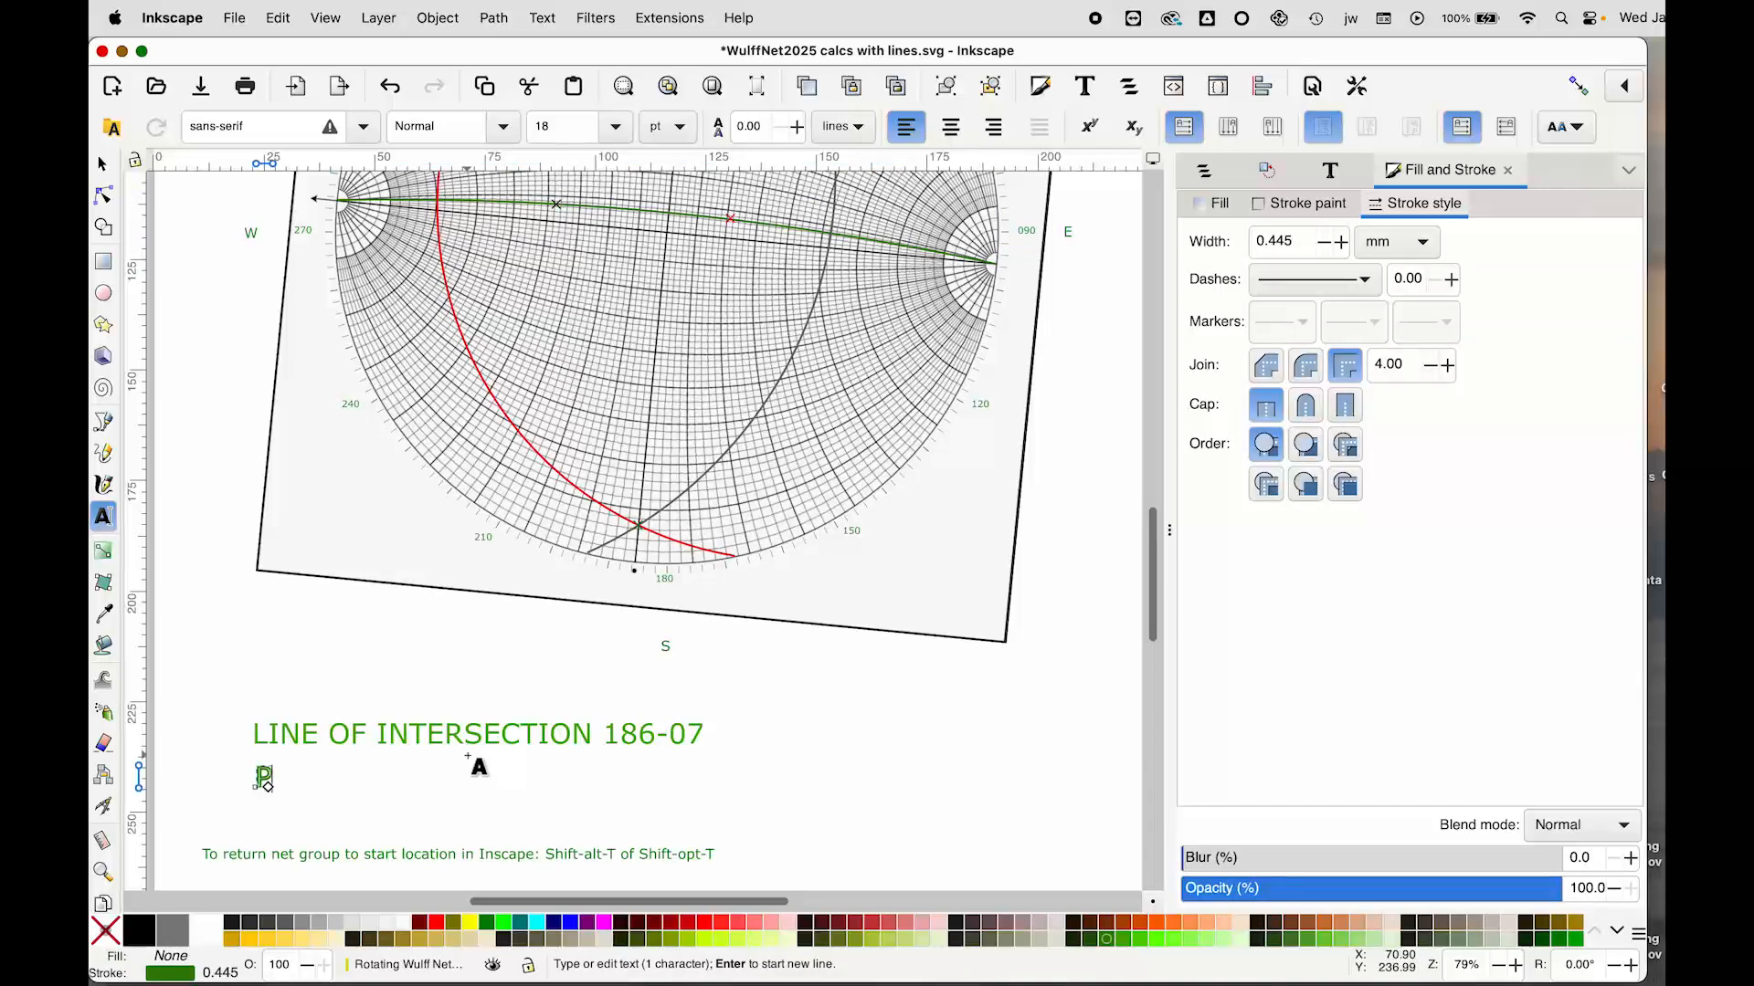
text(e)
text(r)
text(ep)
key(BackSpace)
key(BackSpace)
text(pendicul)
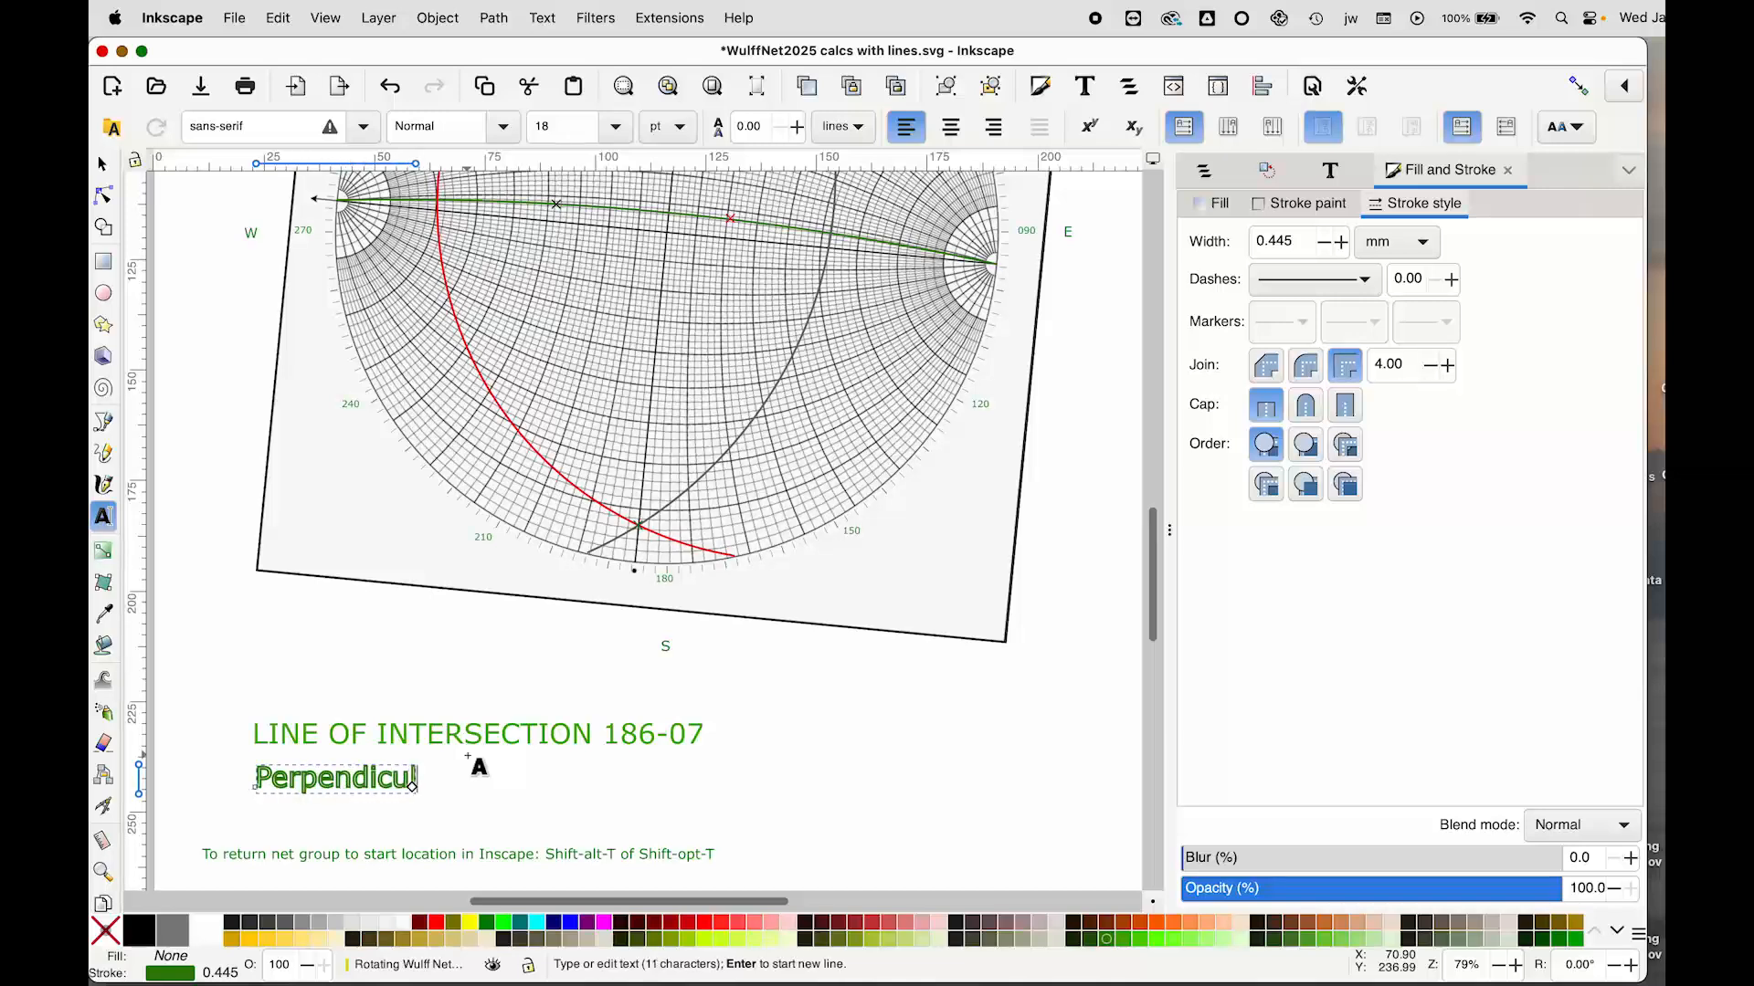
text(ar plane )
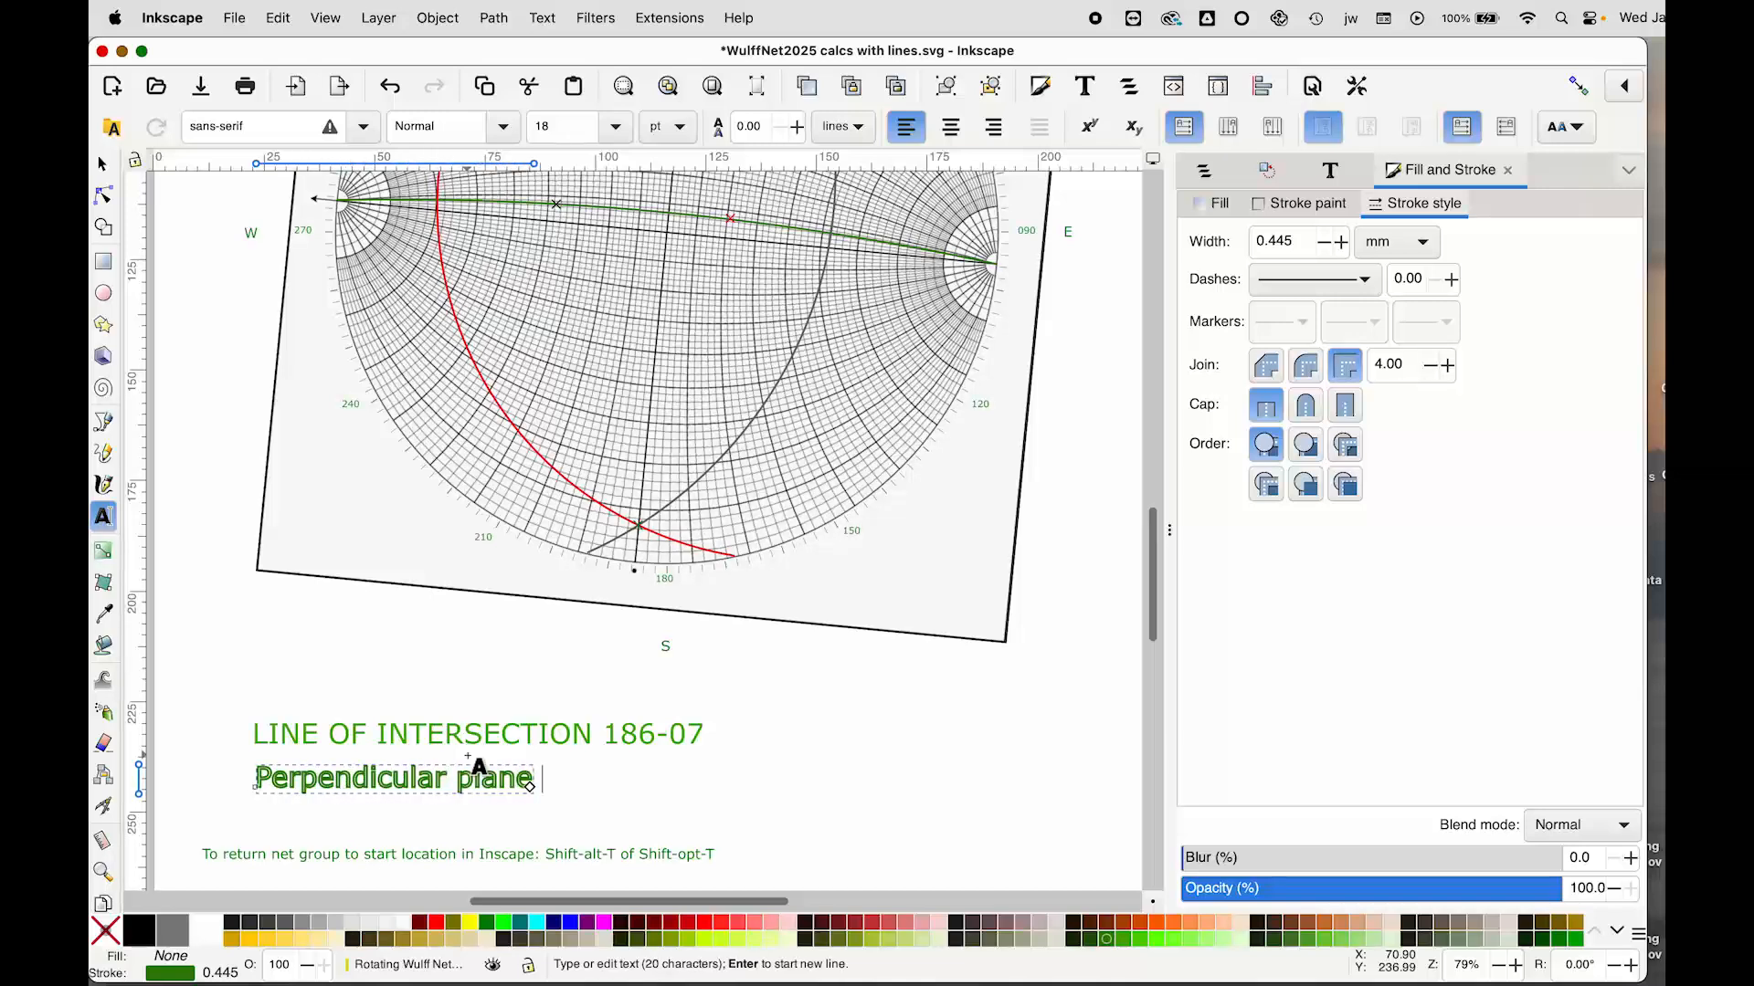
text(276/)
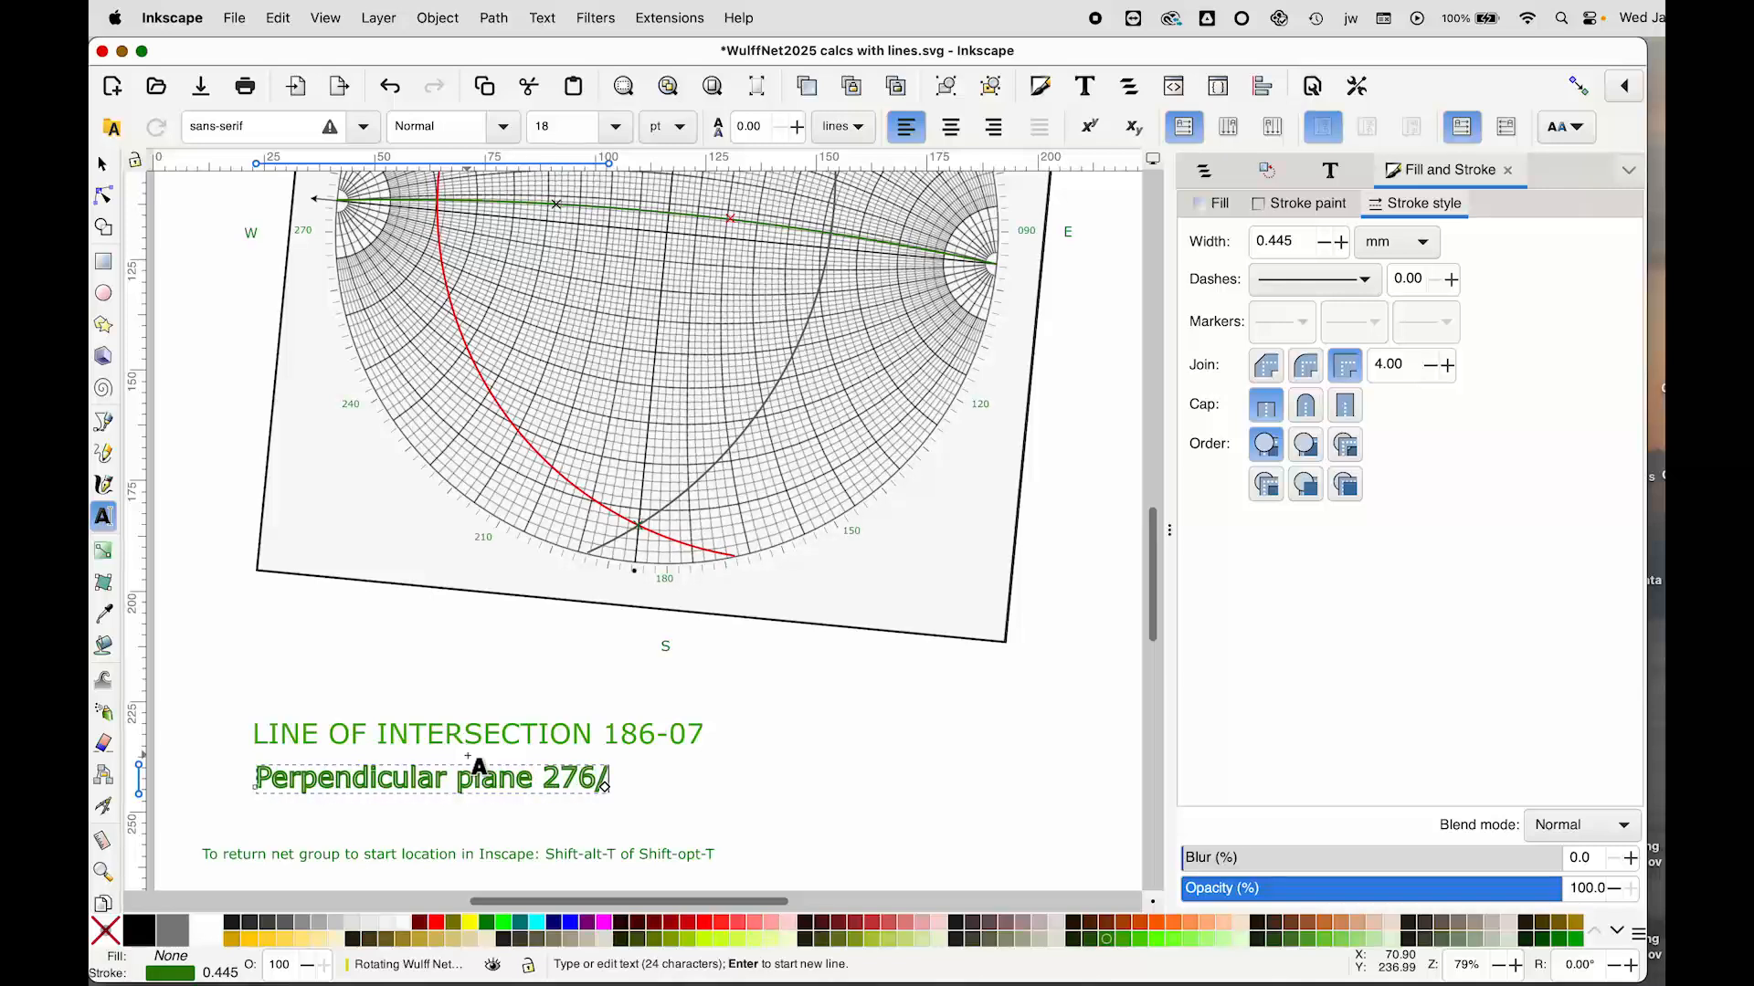
text(83 (n))
key(Escape)
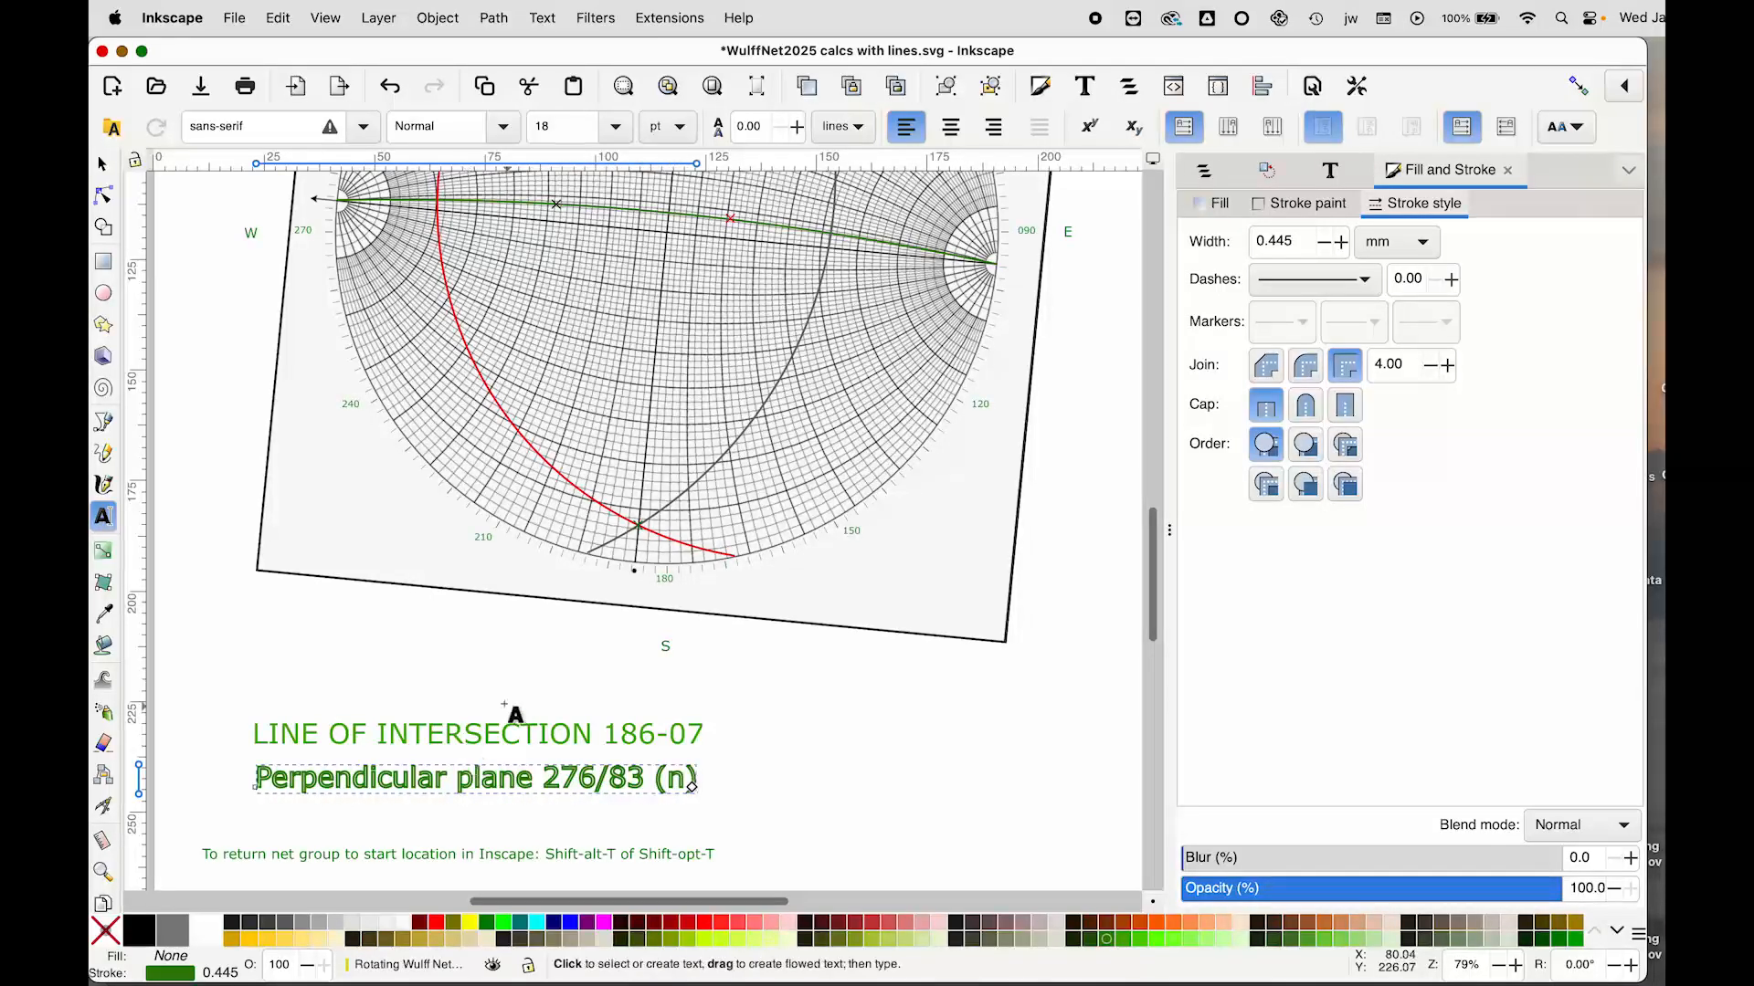
Step: Fill the perpendicular plane label with dark green #338000 and remove its stroke
click(103, 164)
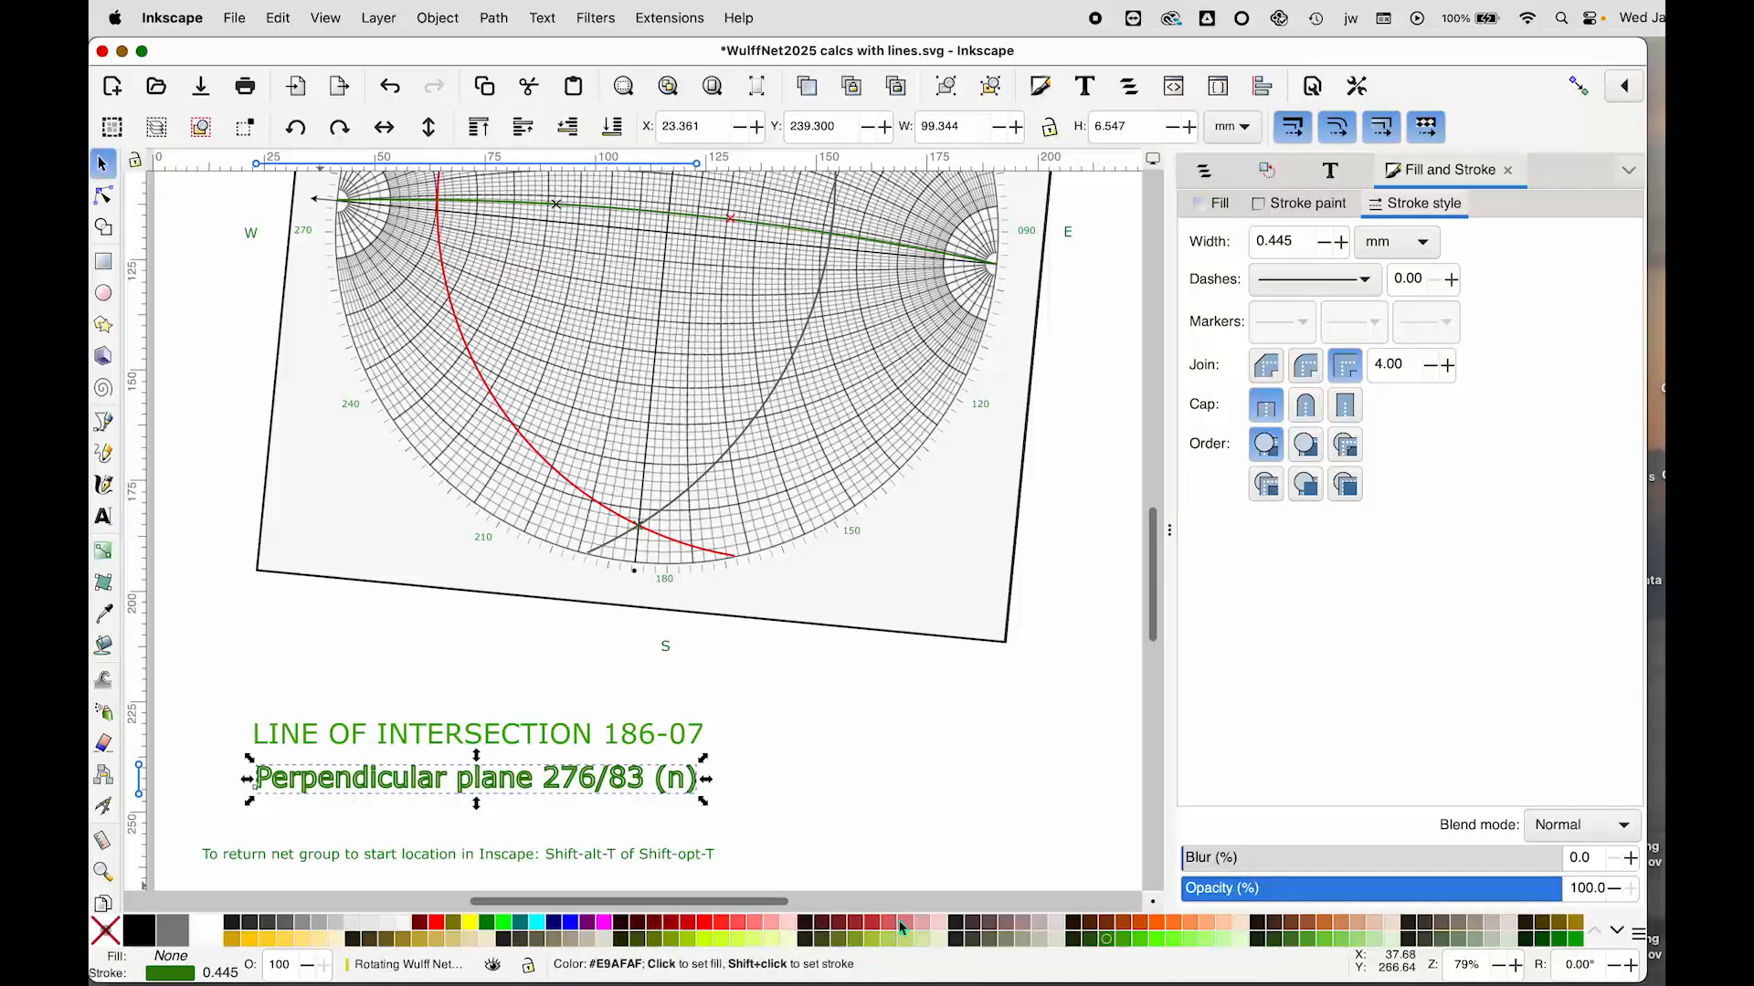
click(1107, 941)
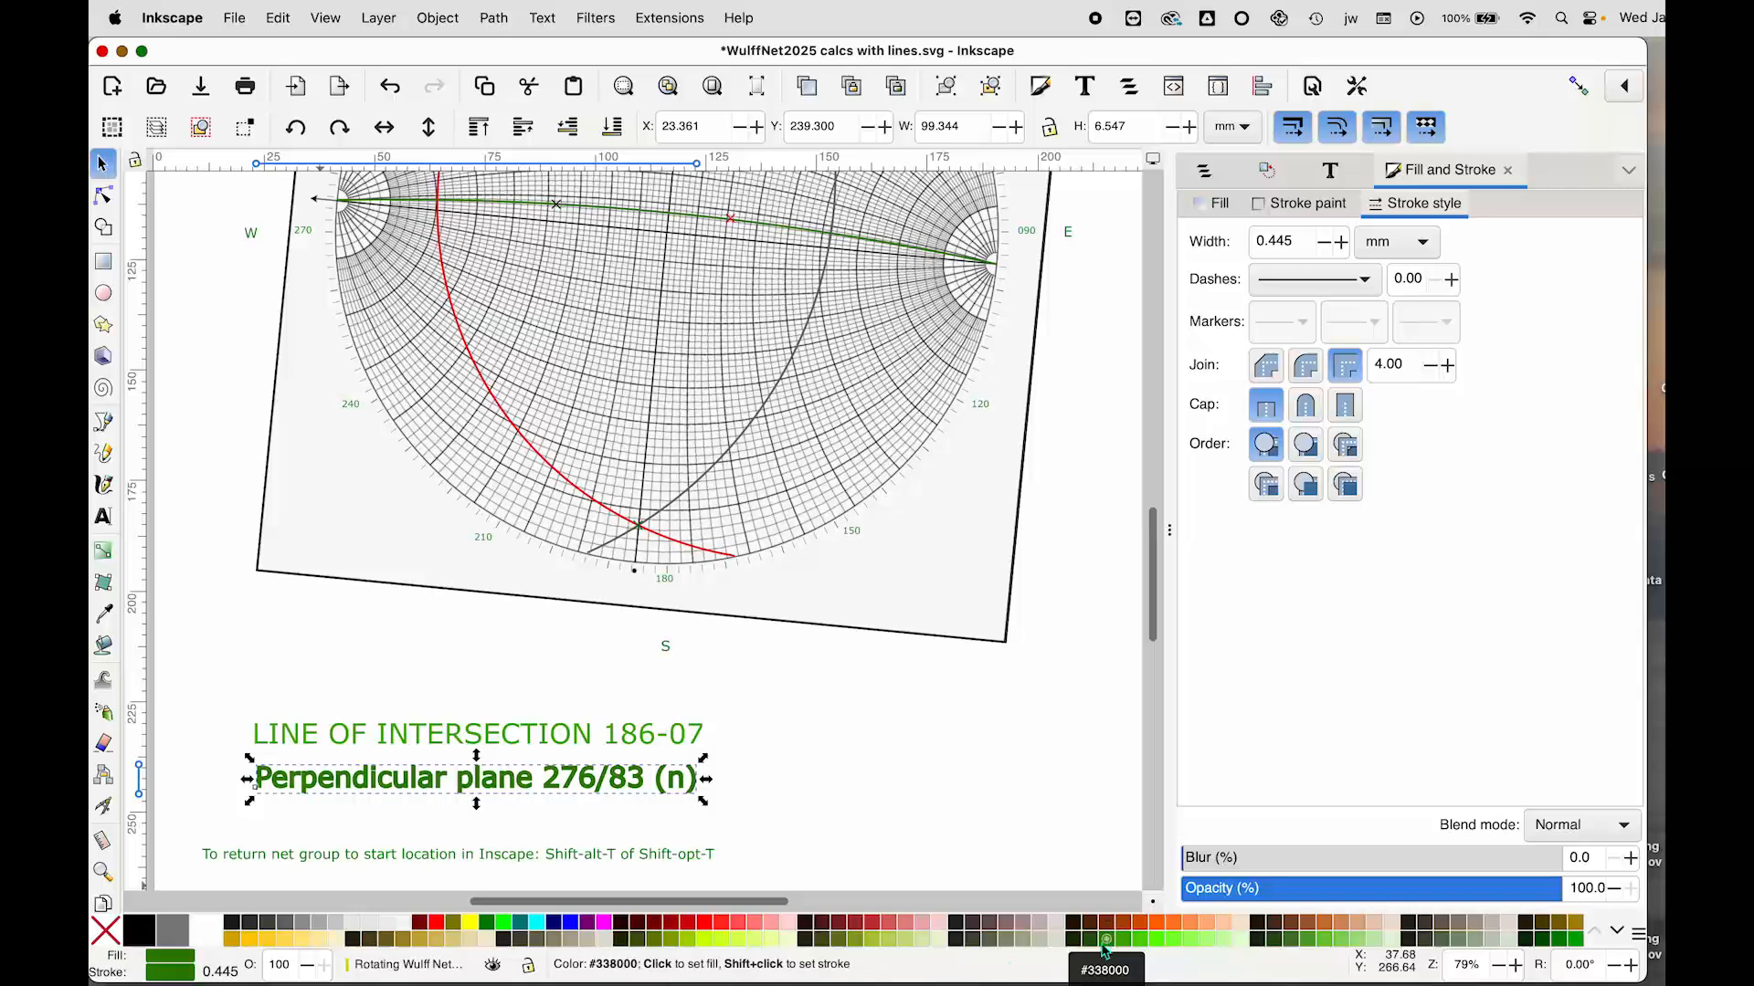
shift+click(105, 941)
click(814, 820)
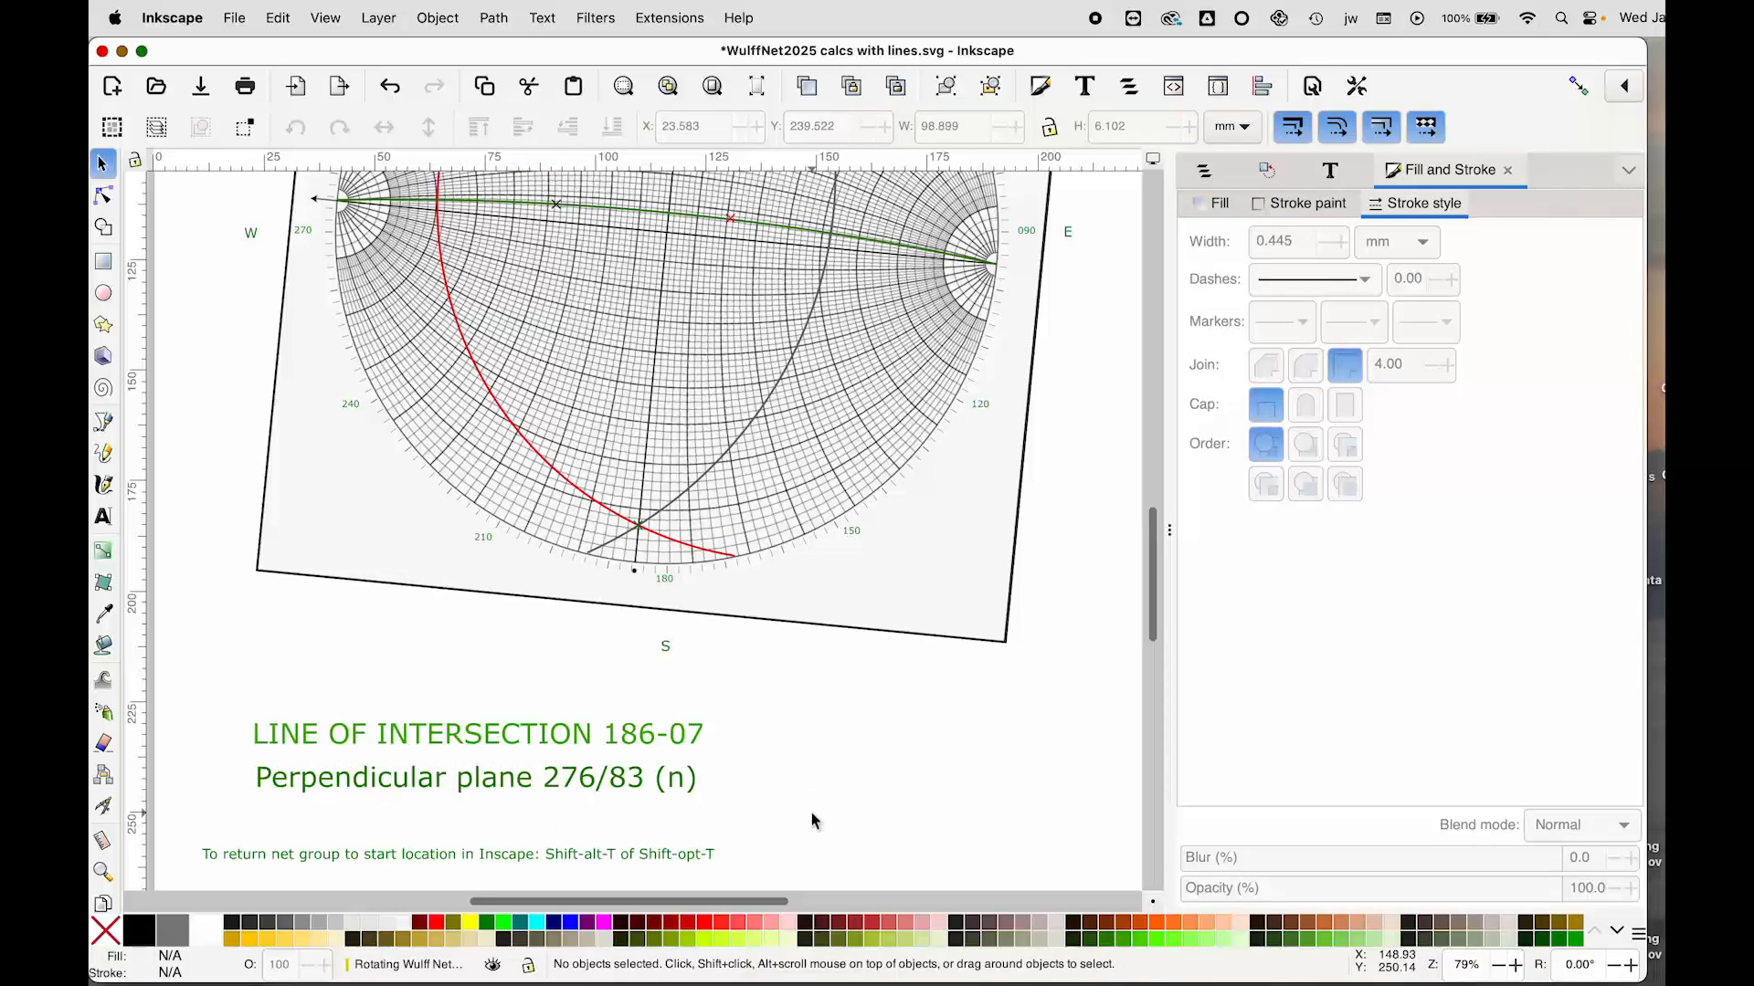
Step: Draw a two-node Bezier curve about 40 mm long just above the green great circle, spanning from the black pole to the red pole
key(minus)
key(minus)
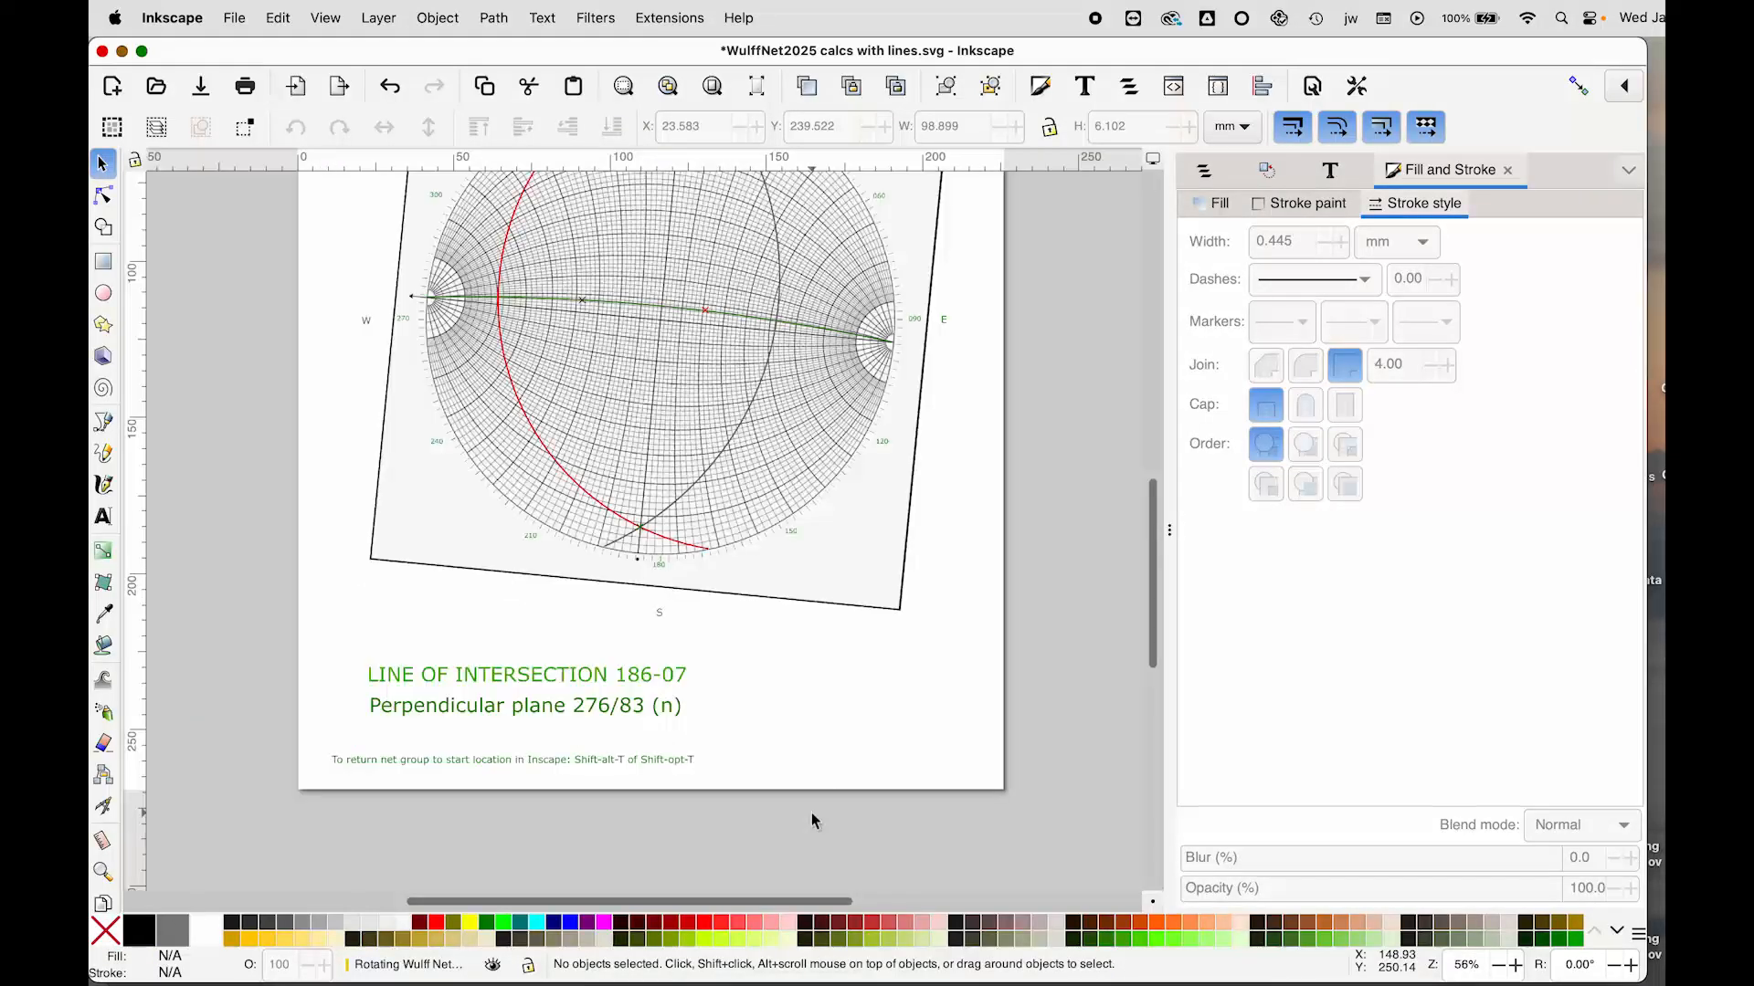
scroll(770, 692, up, 4)
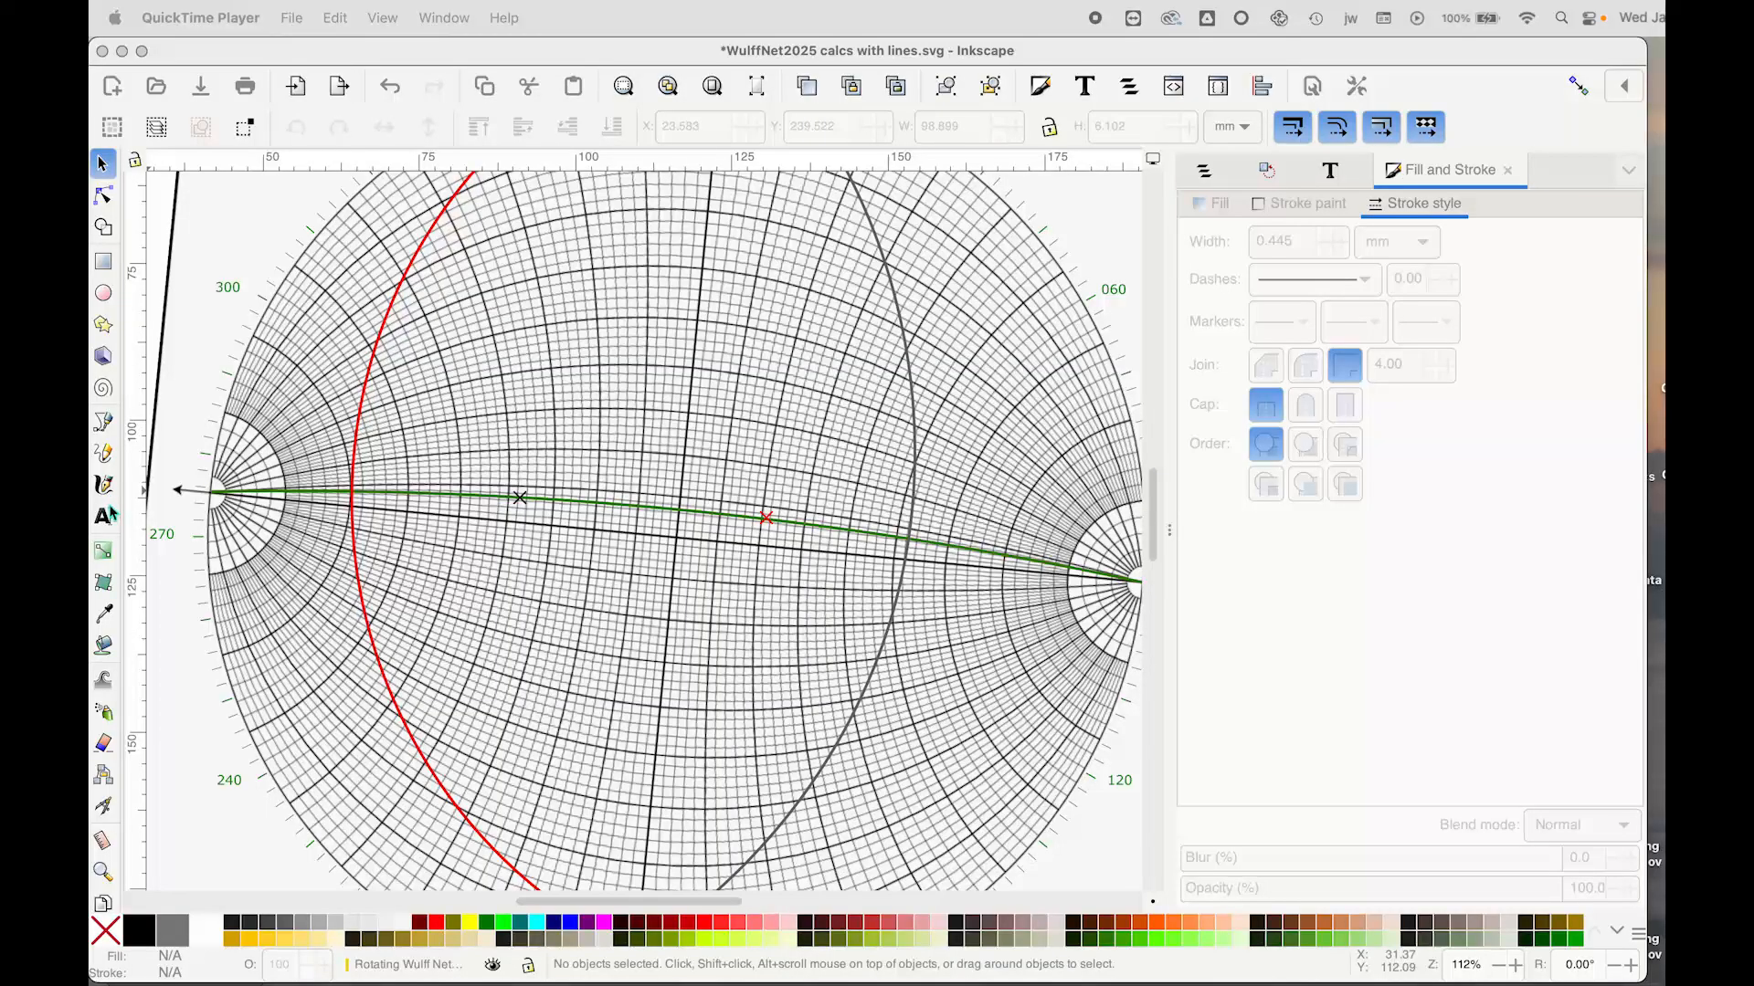
click(105, 431)
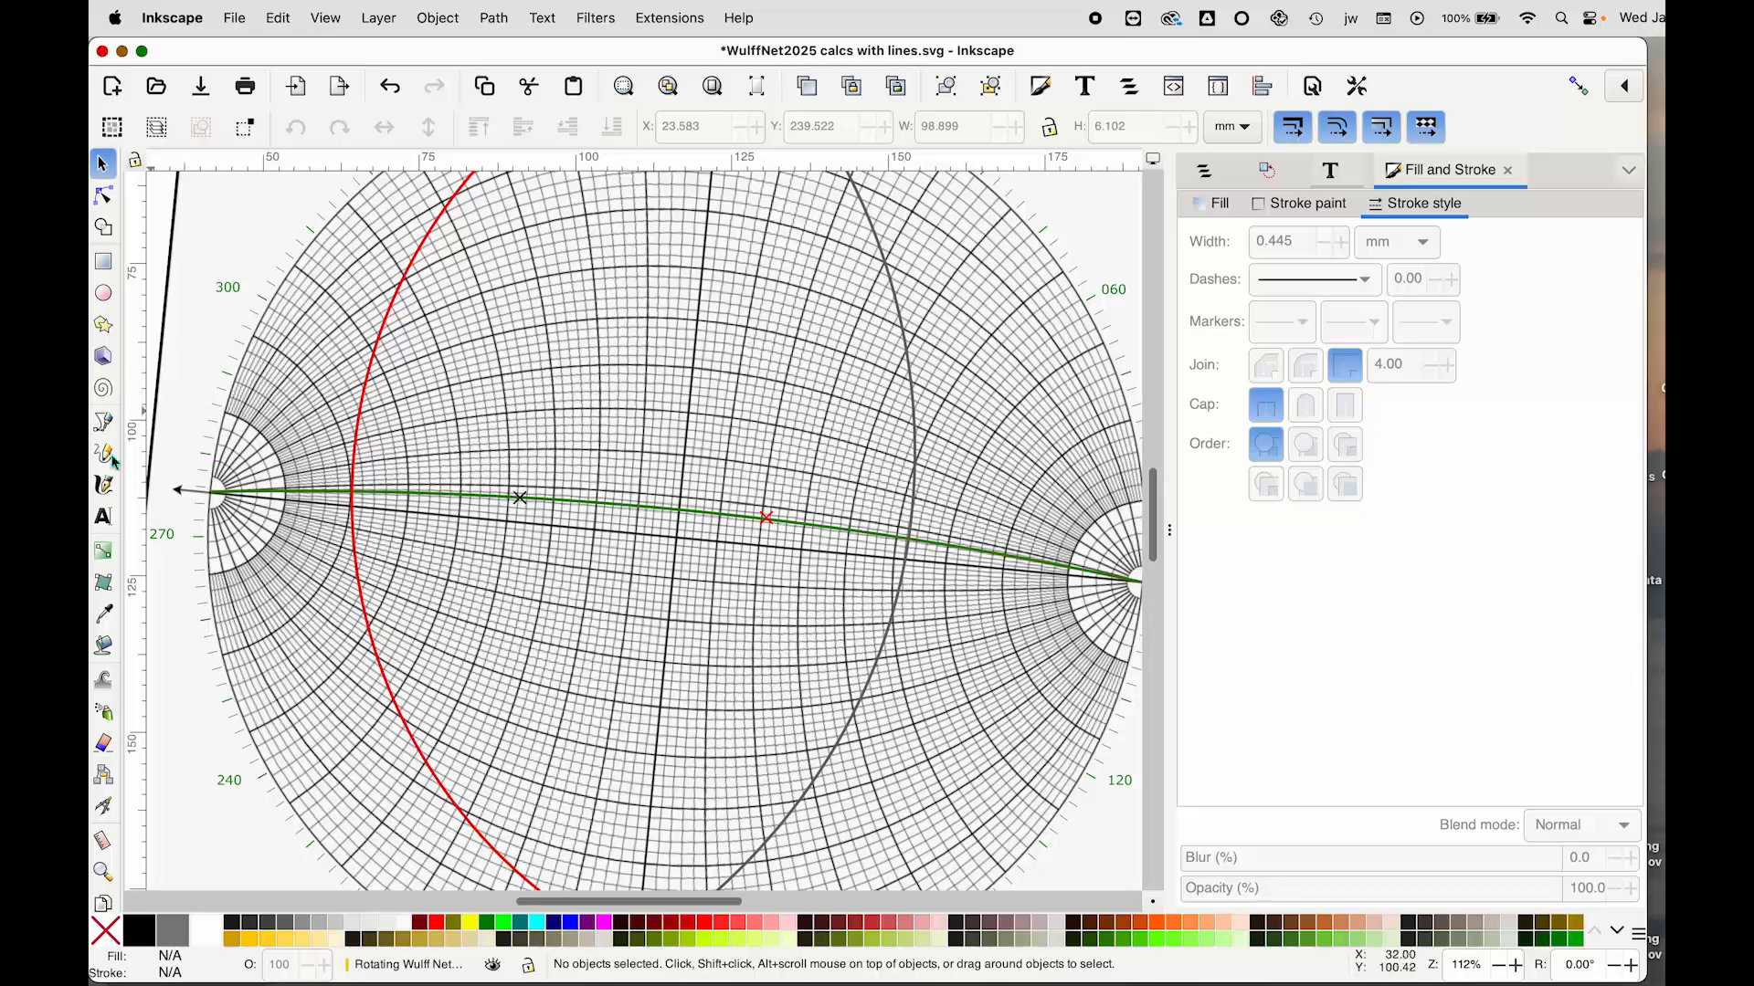
click(103, 422)
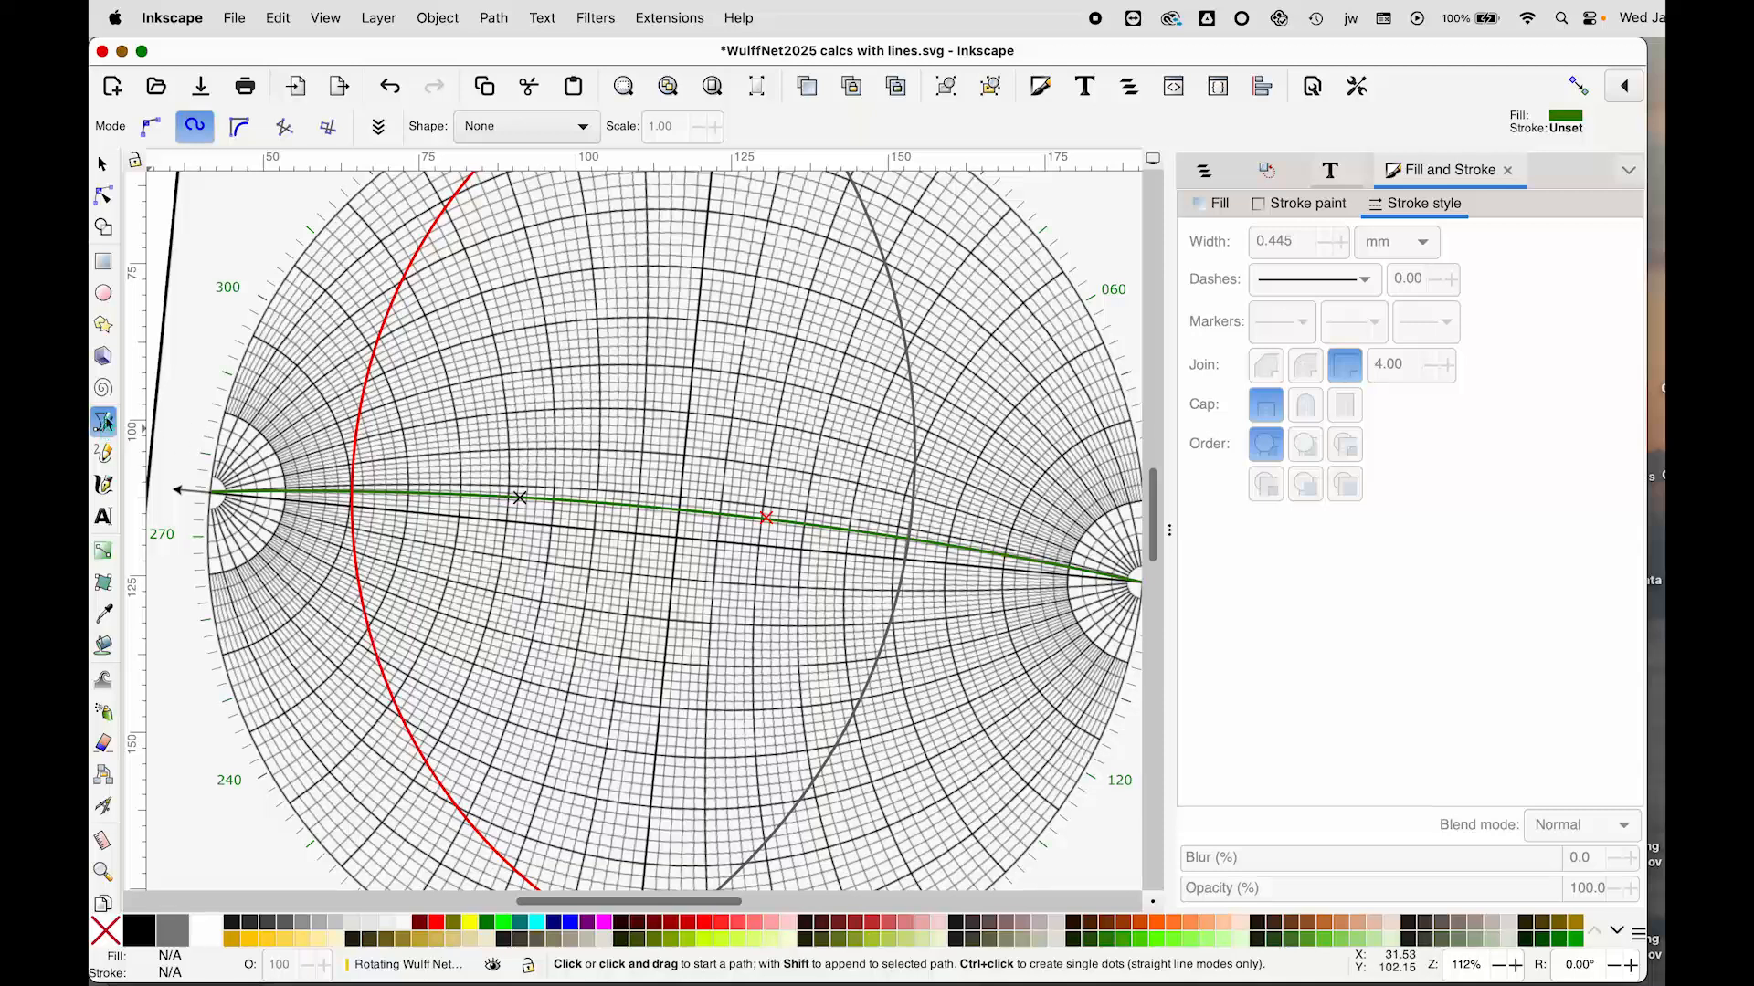
click(152, 130)
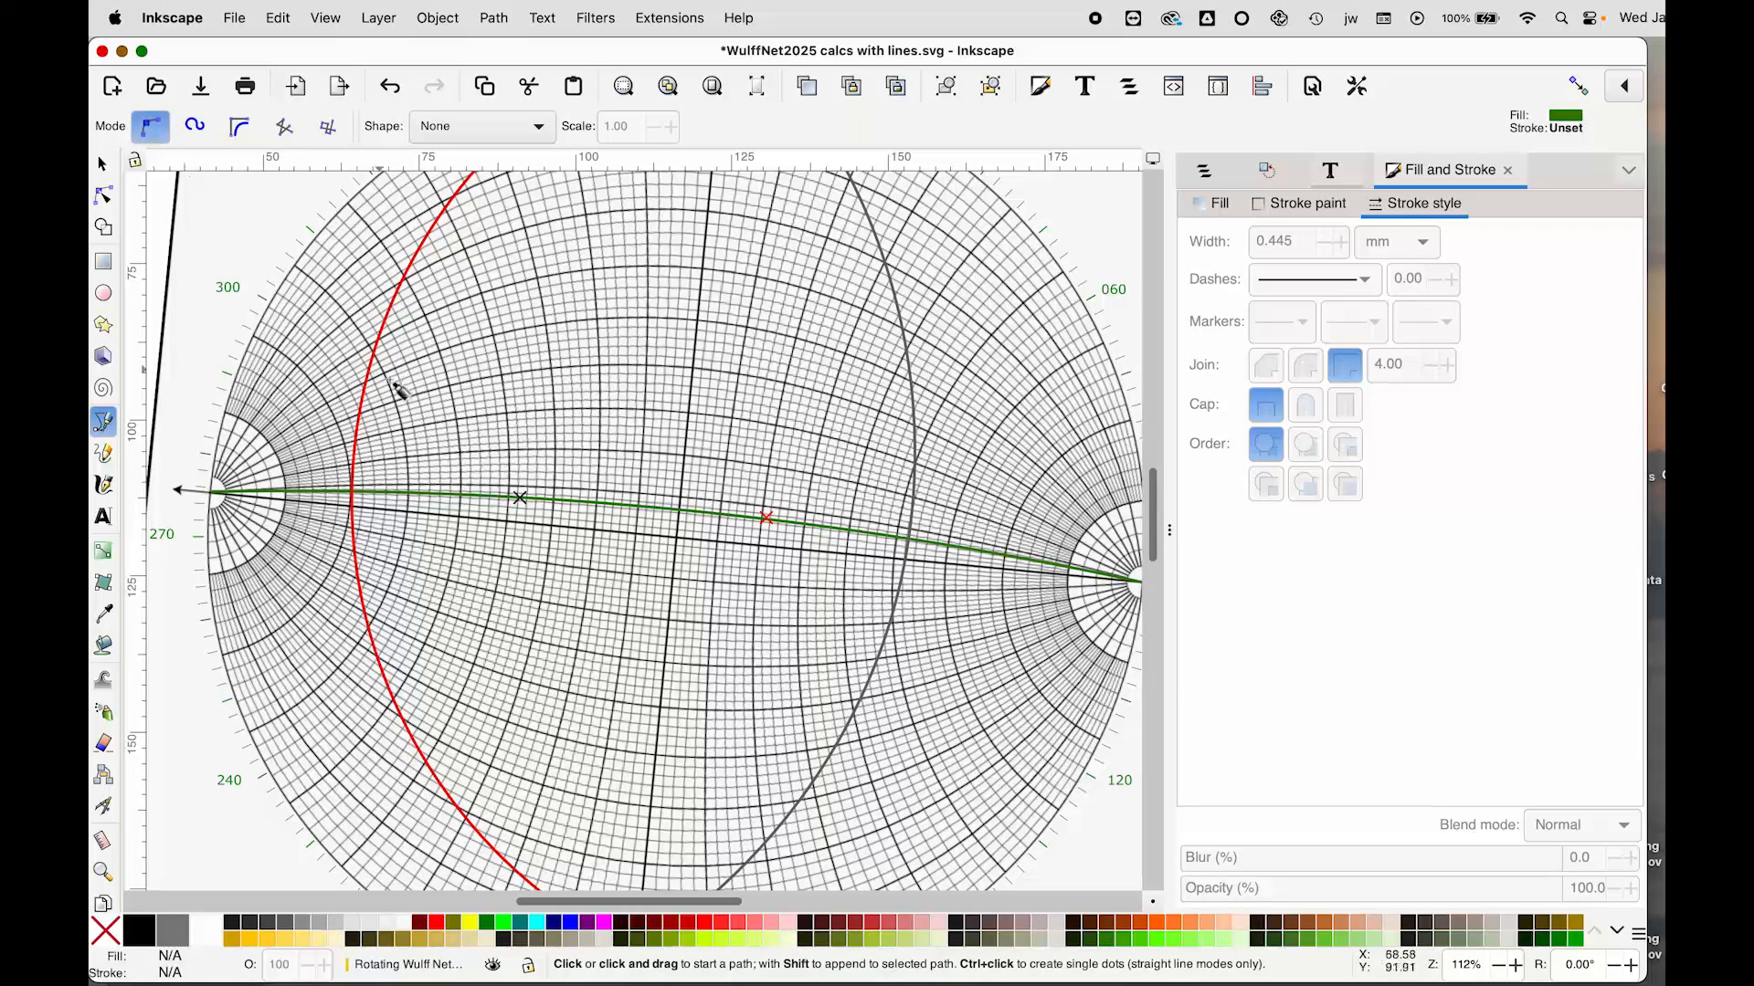
drag(521, 473, 556, 473)
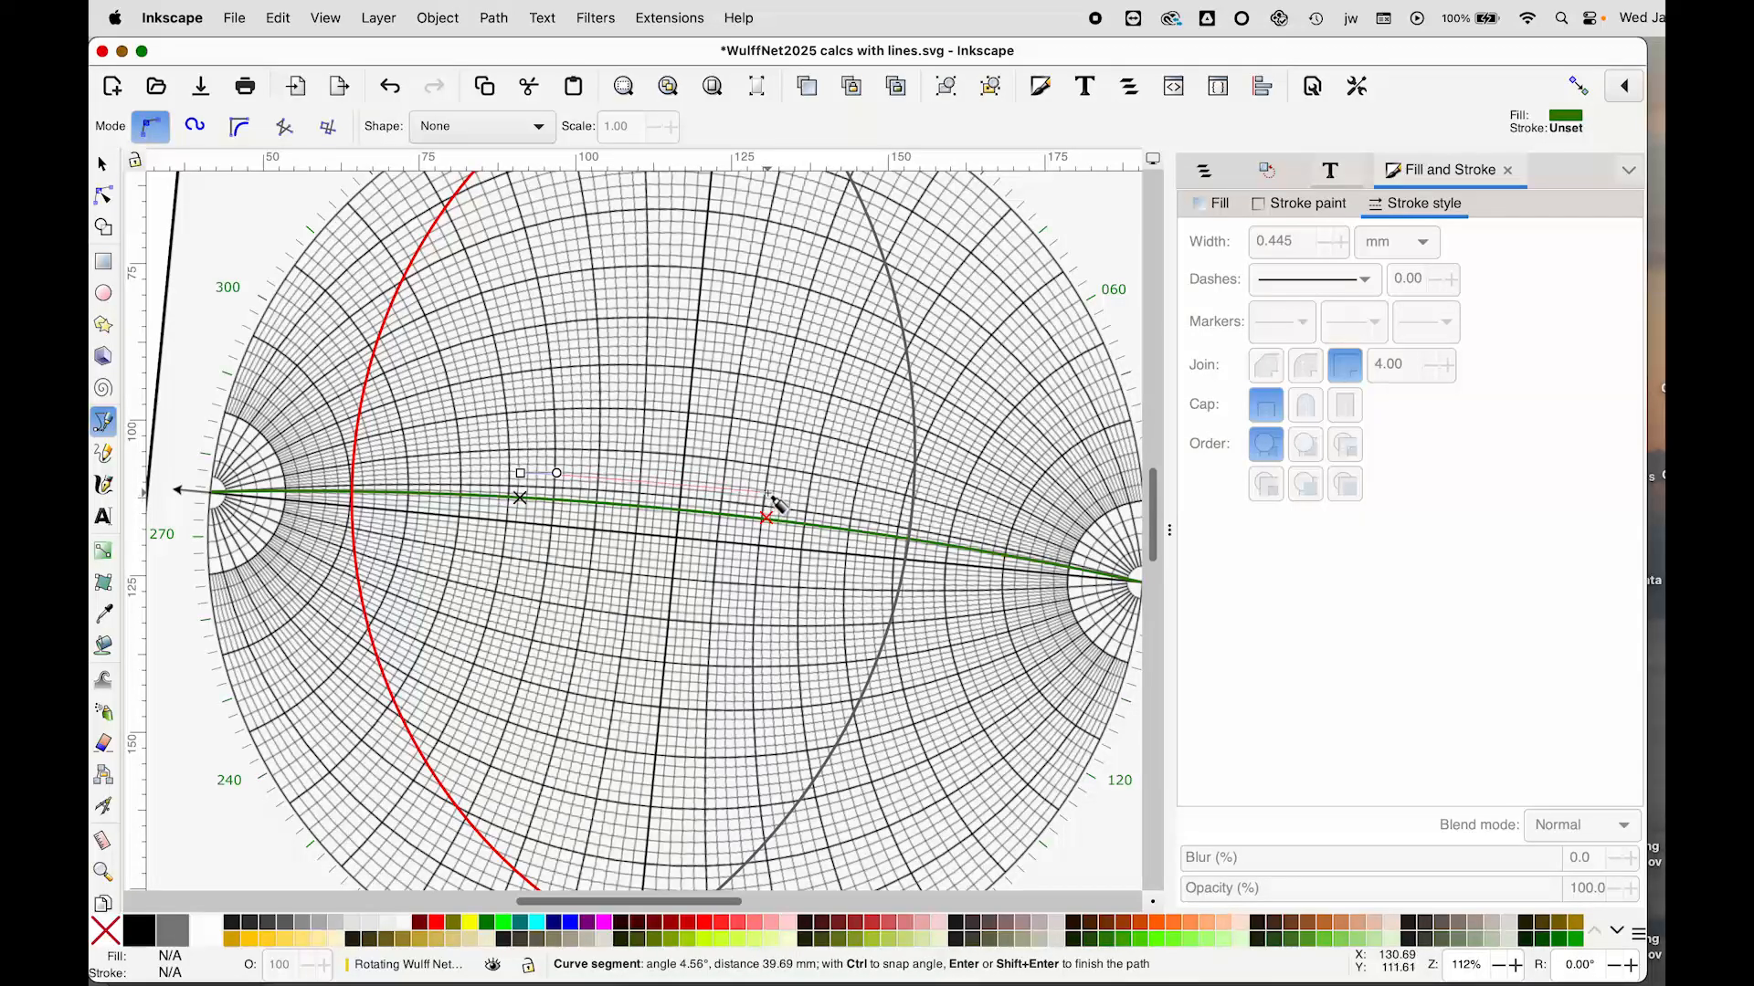
drag(767, 492, 791, 498)
key(Return)
Step: Remove the short curve's fill and give it a Wide arrow start marker and a Wide, heavy arrow end marker
click(102, 163)
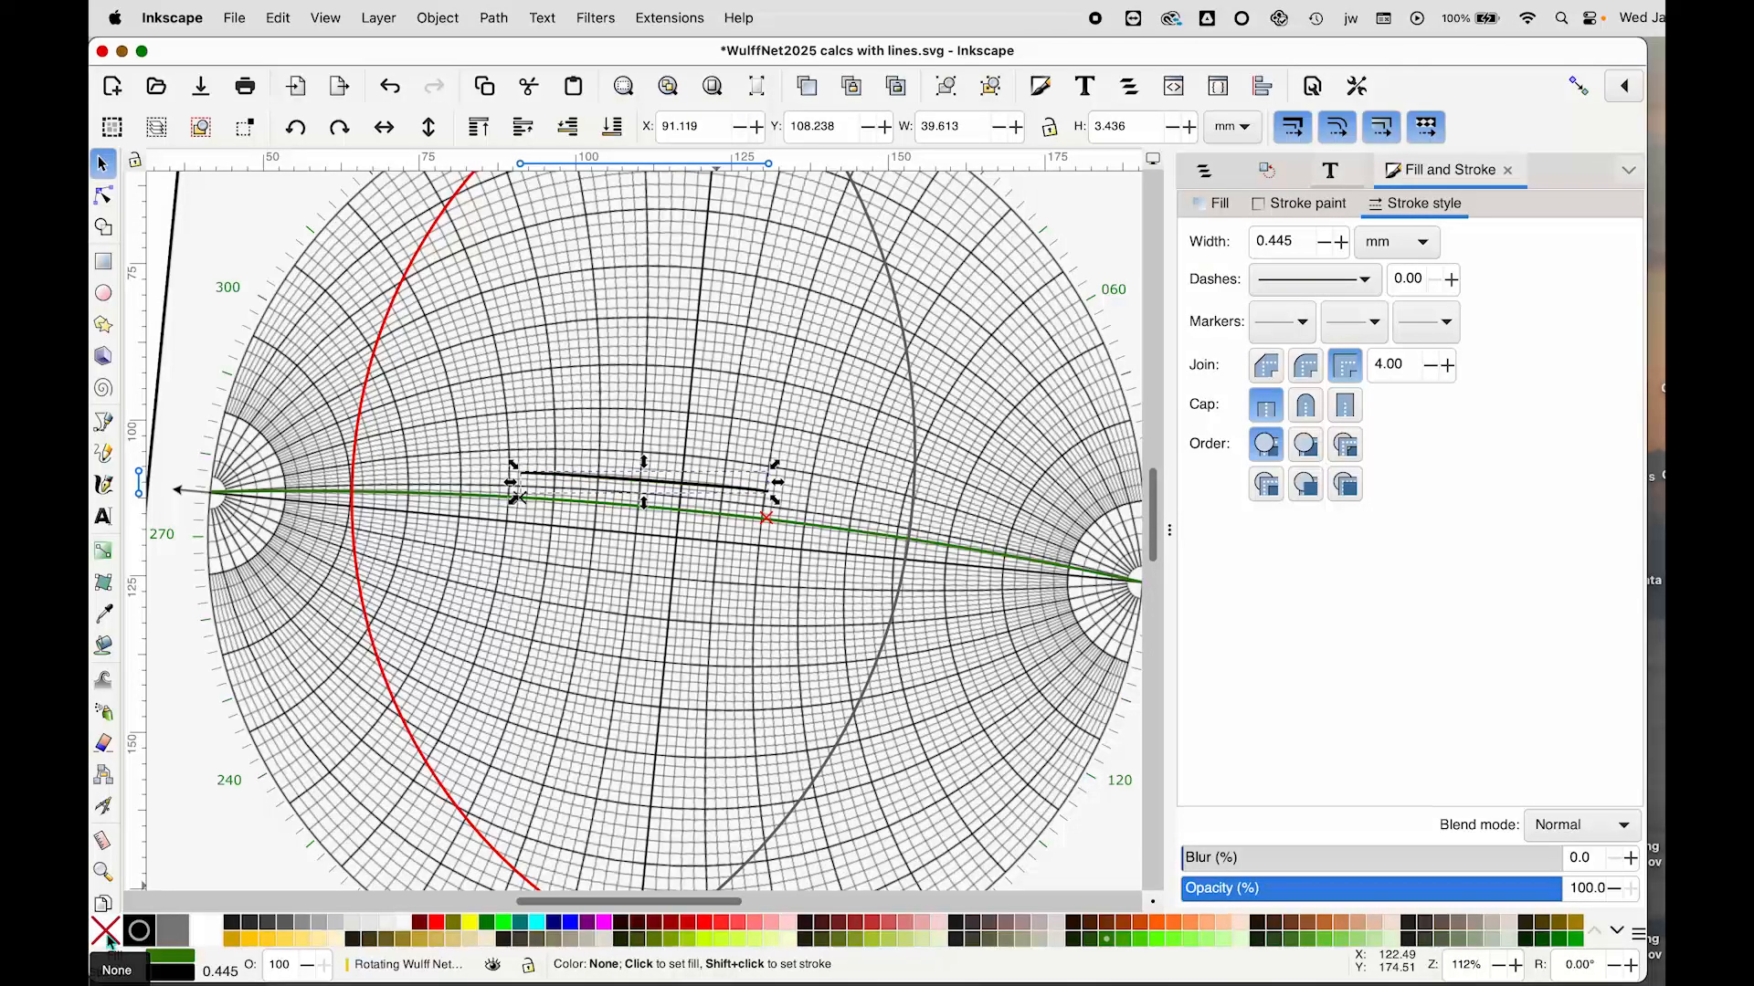
click(107, 938)
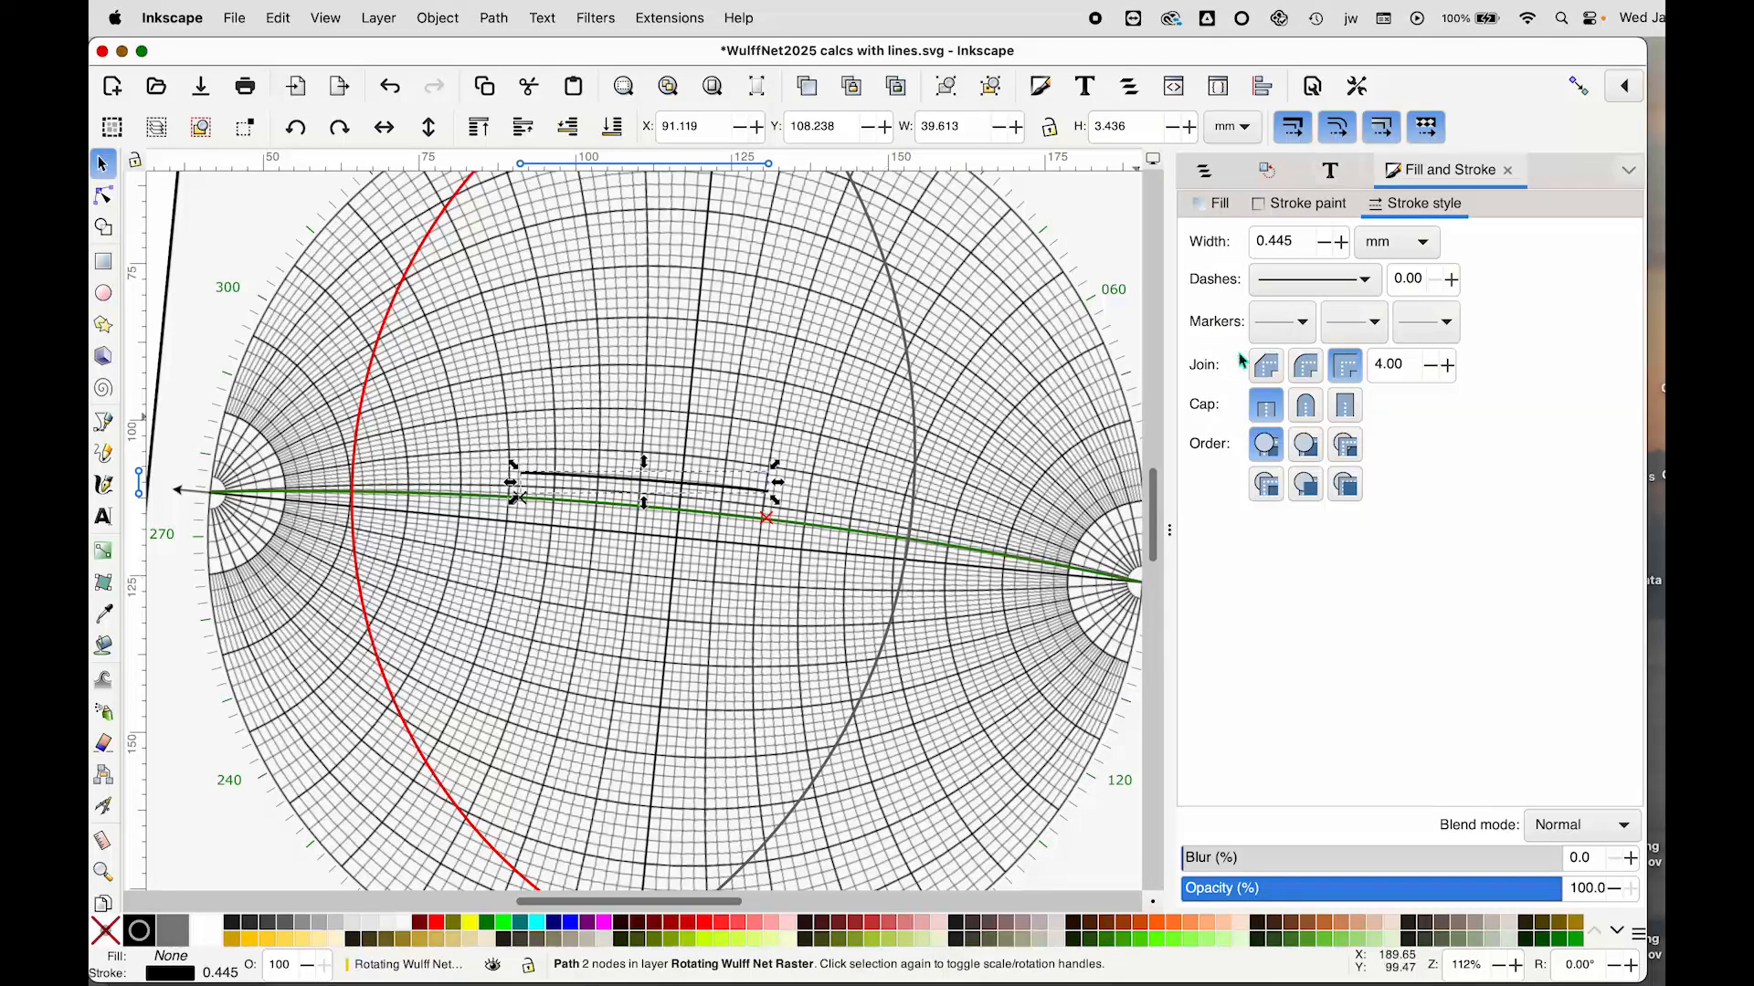
click(1306, 327)
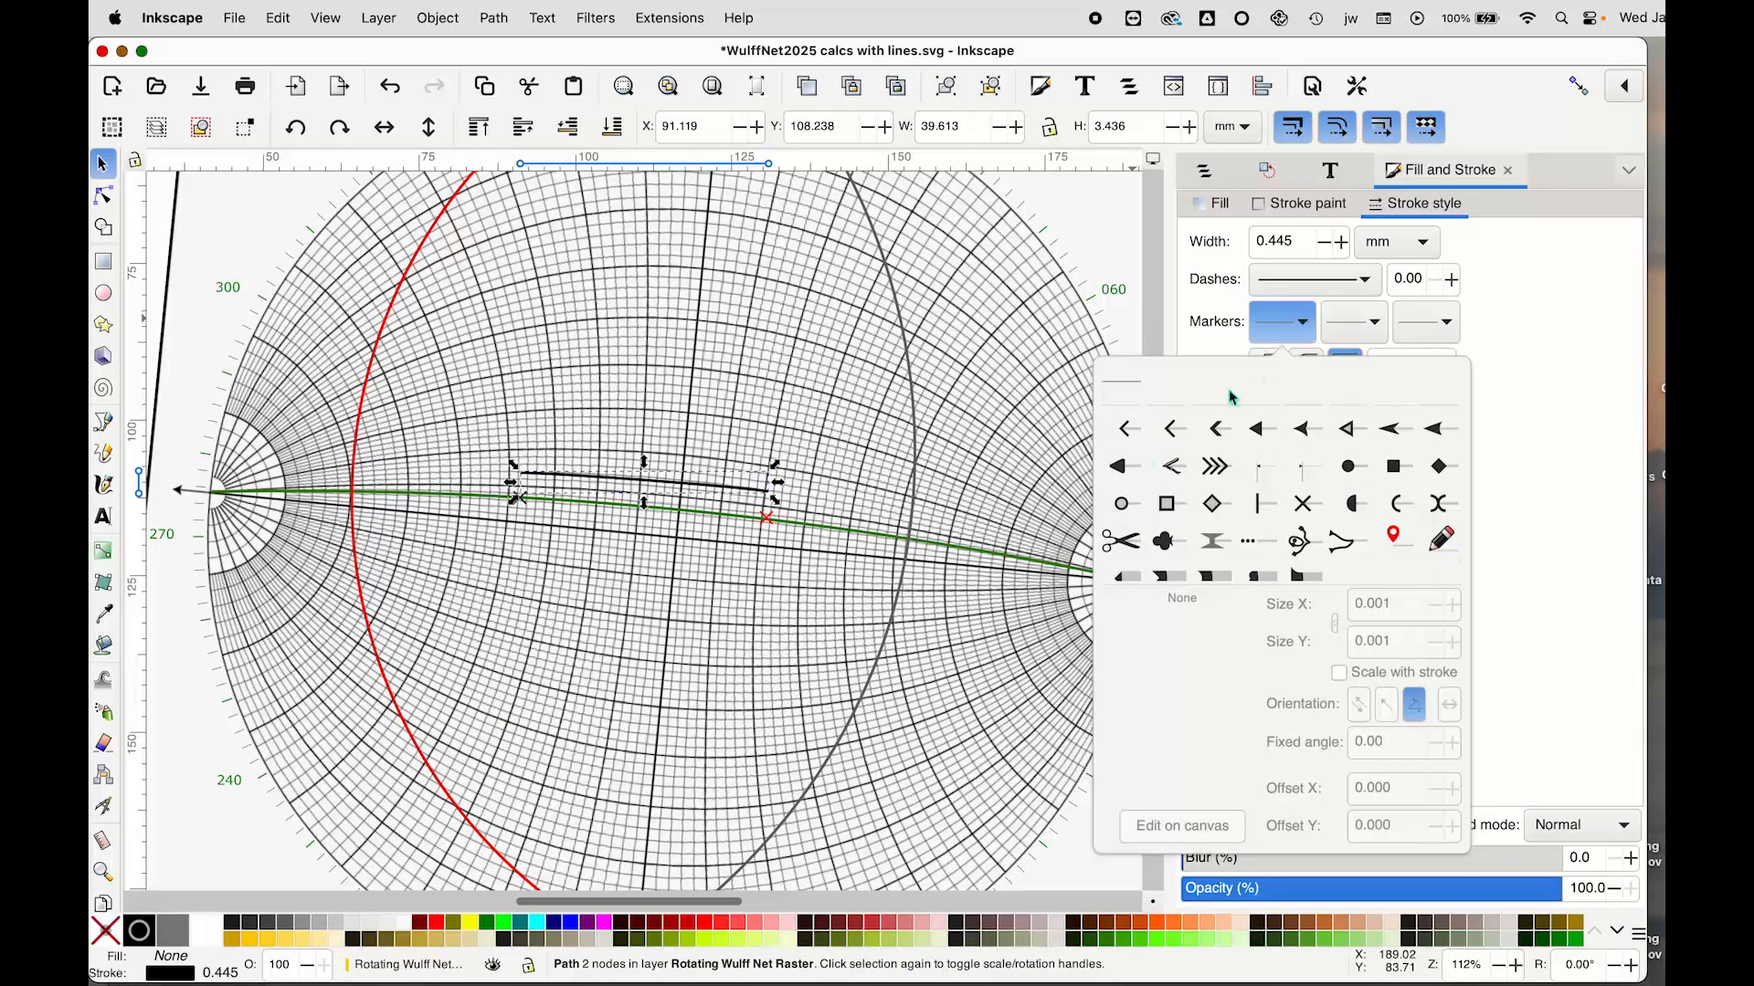
click(1126, 429)
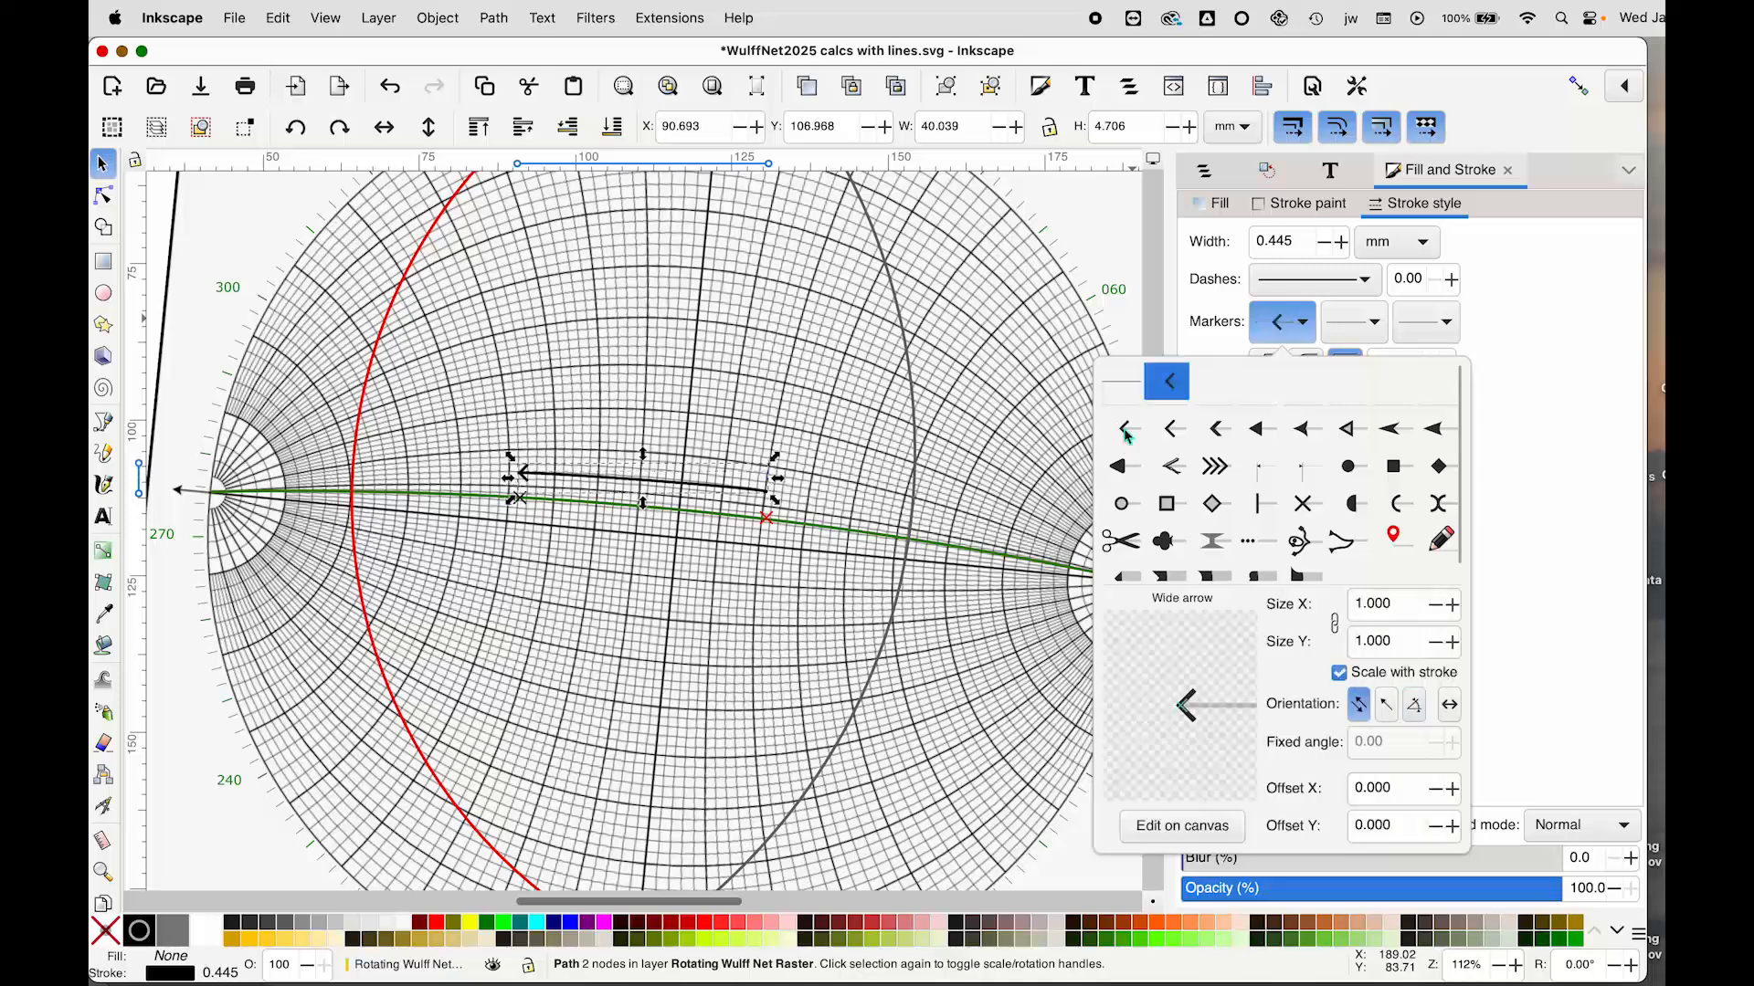
click(1361, 336)
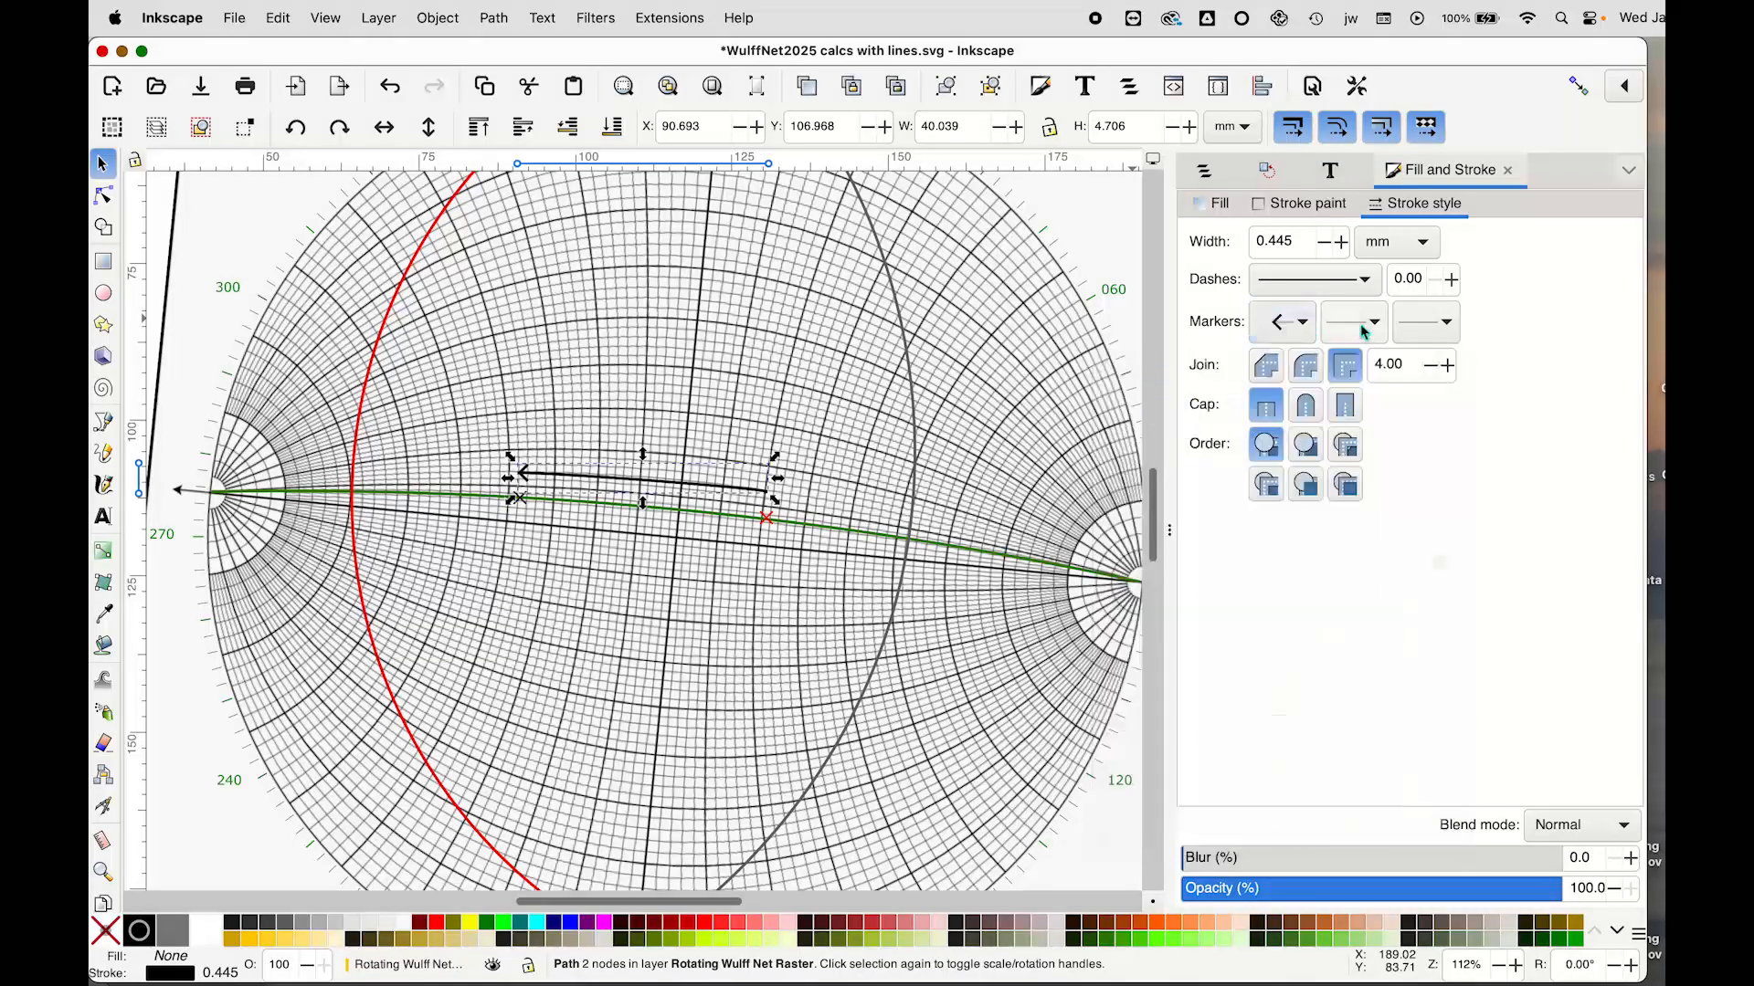
click(1425, 323)
click(1352, 428)
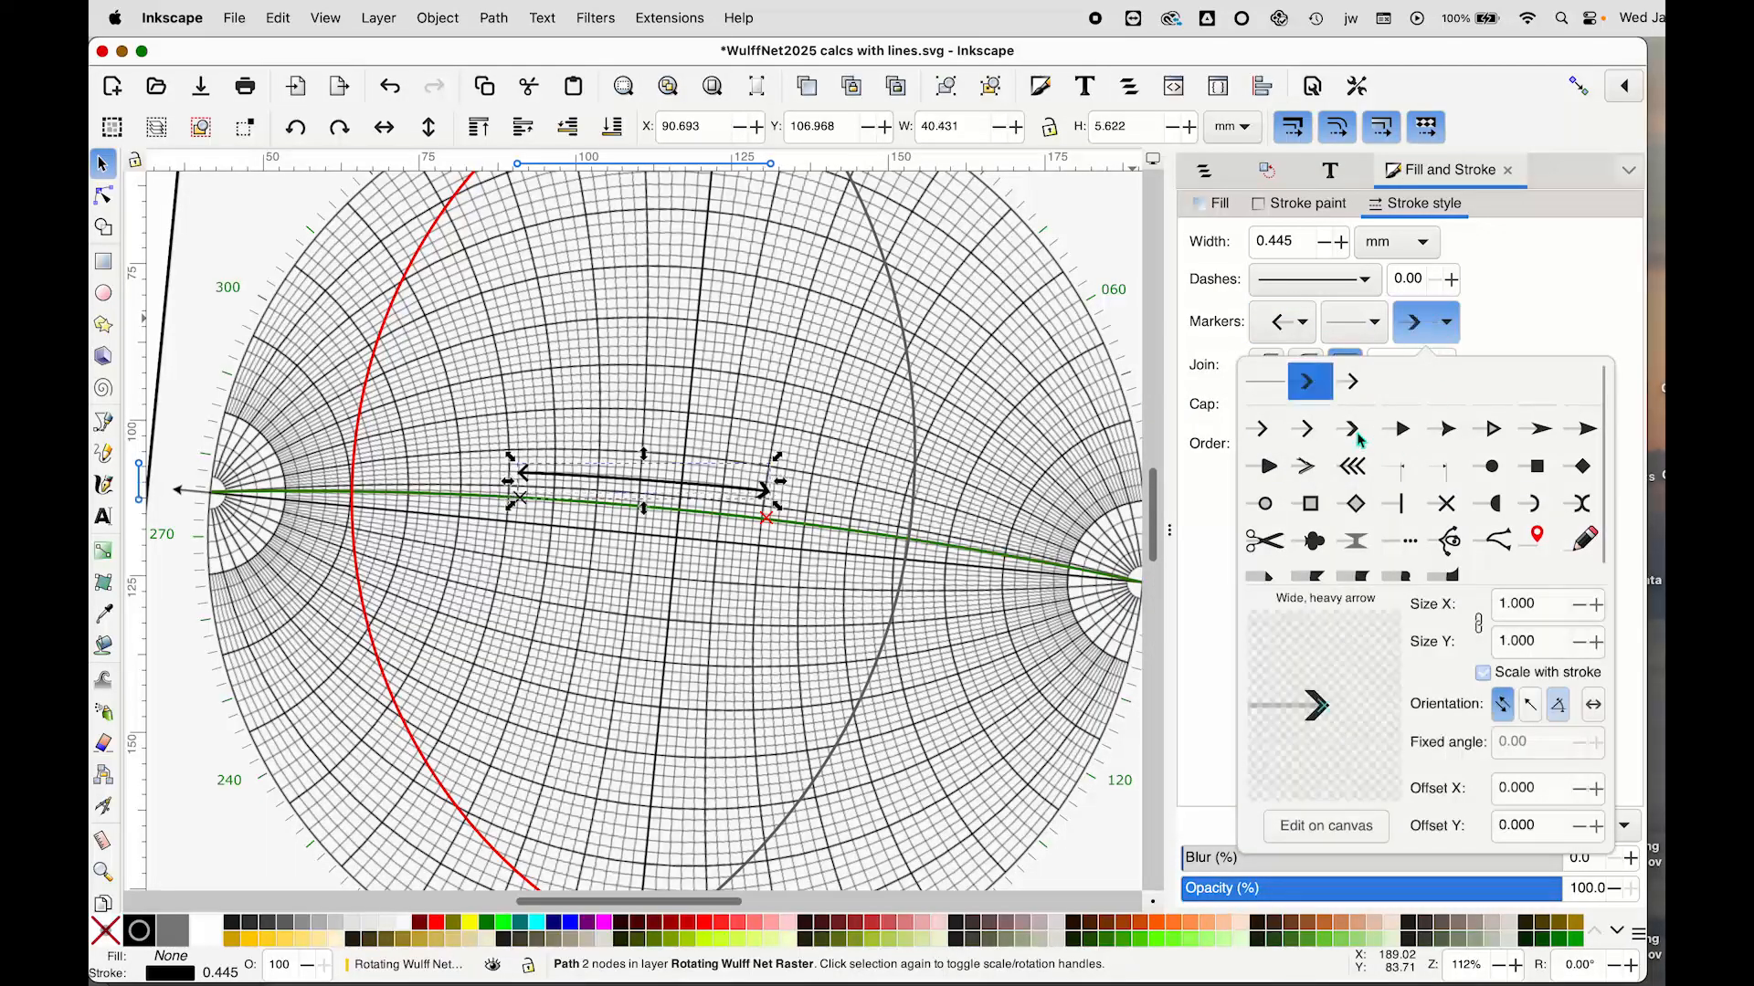
click(1500, 319)
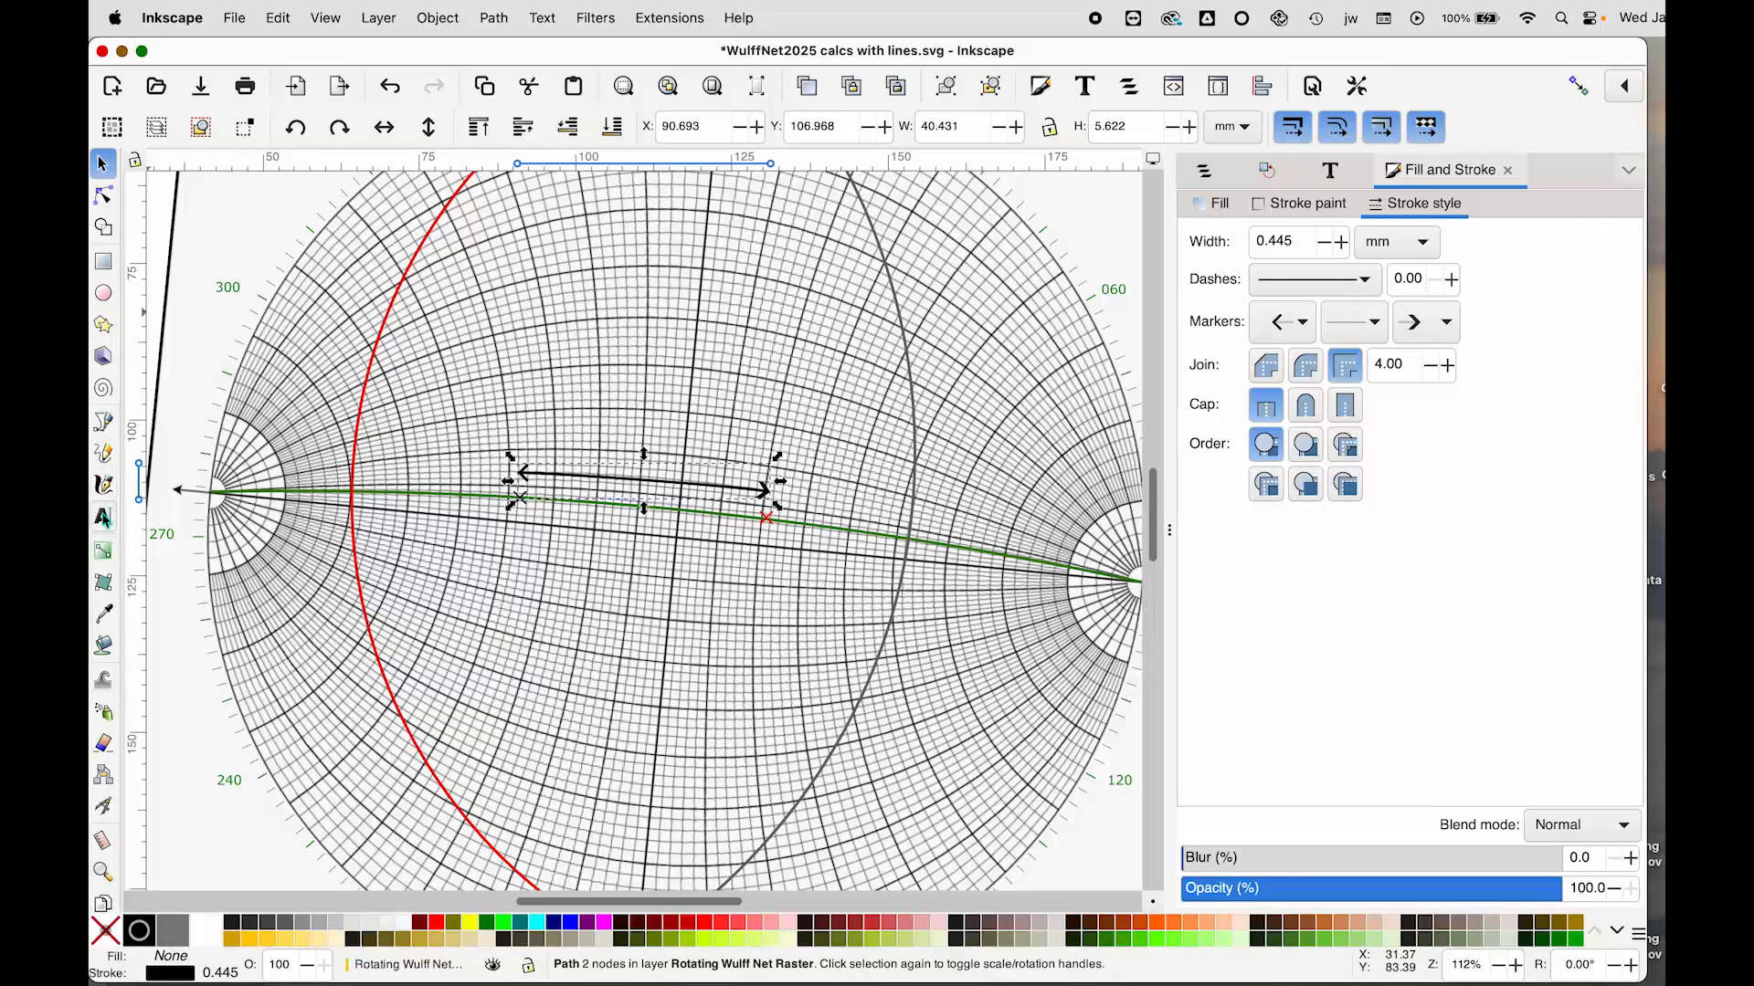
Step: Add the text "58°" above the double-headed arrow between the poles
click(103, 518)
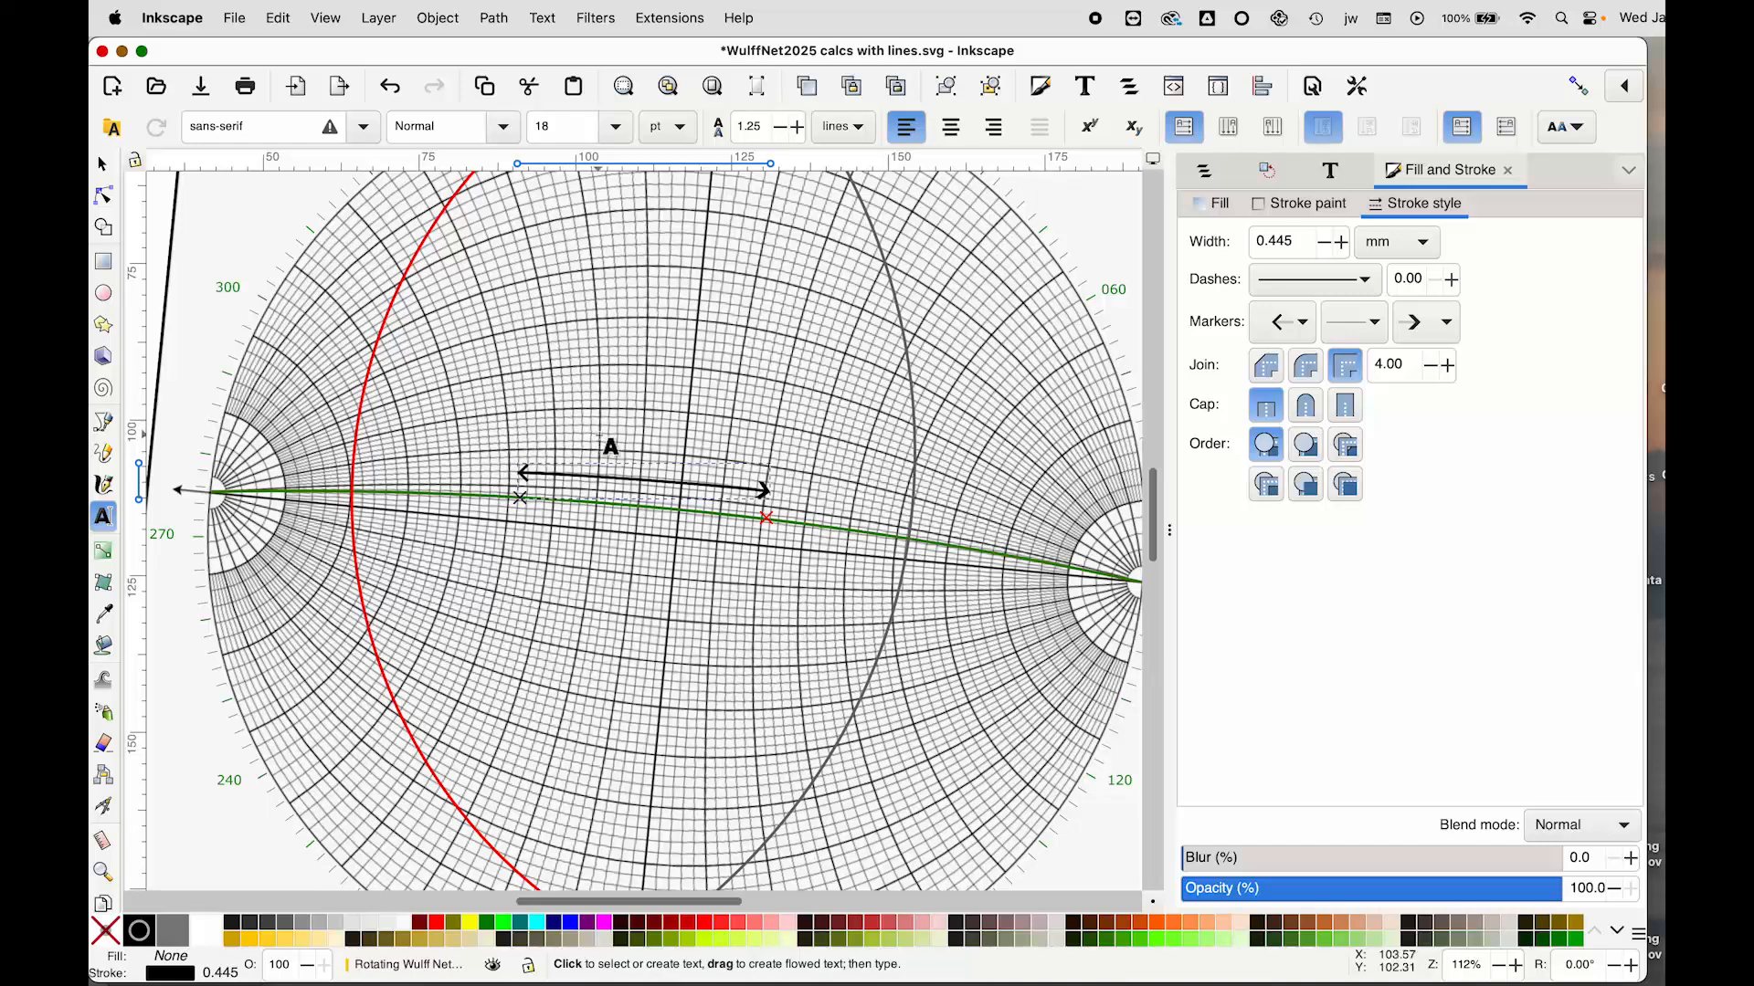
key(Escape)
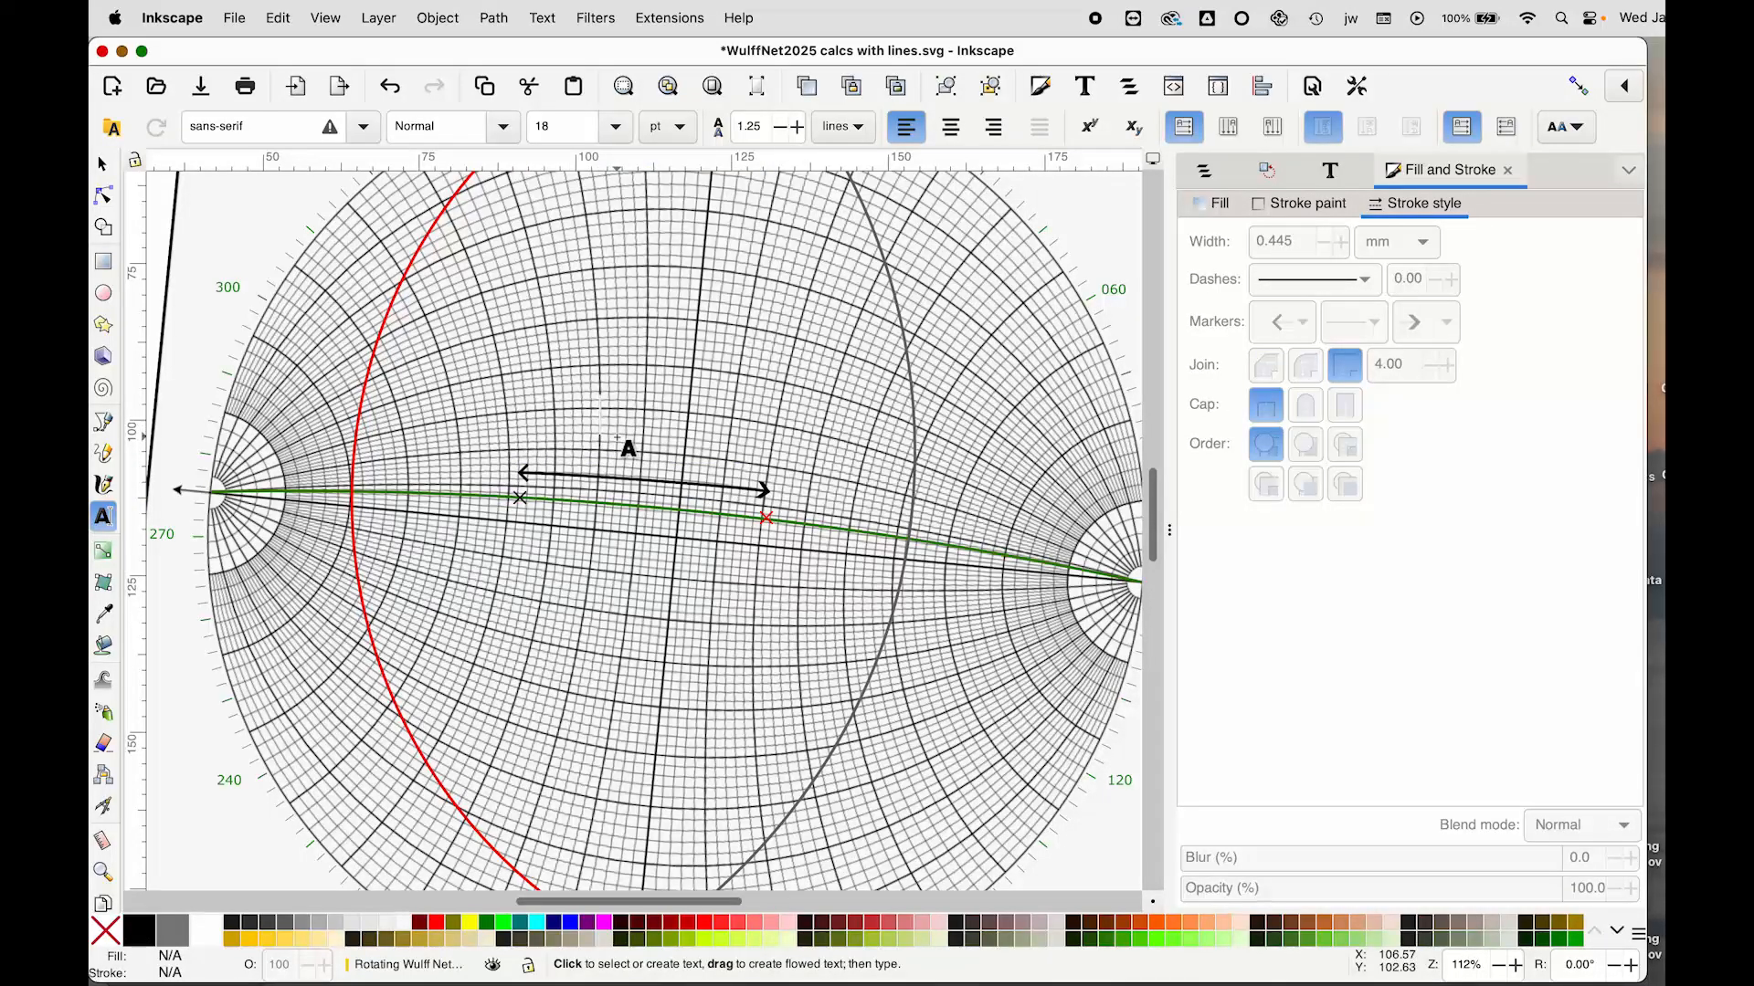
click(601, 436)
text(58)
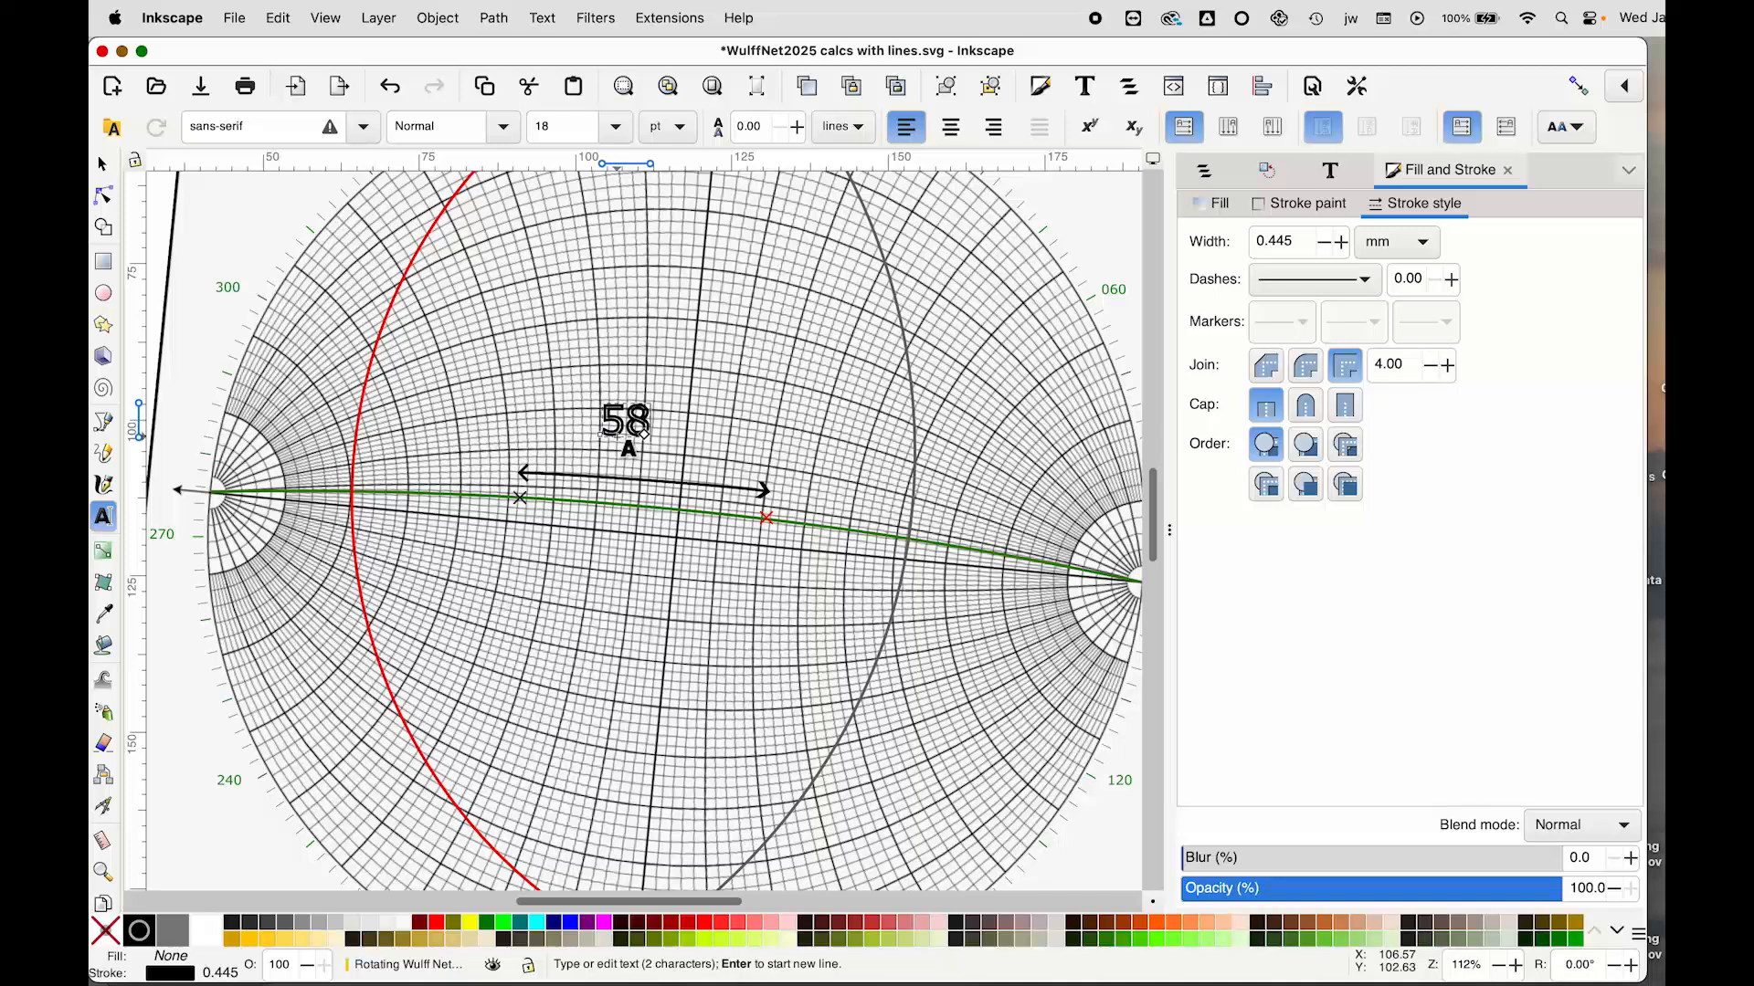
text(°)
click(102, 164)
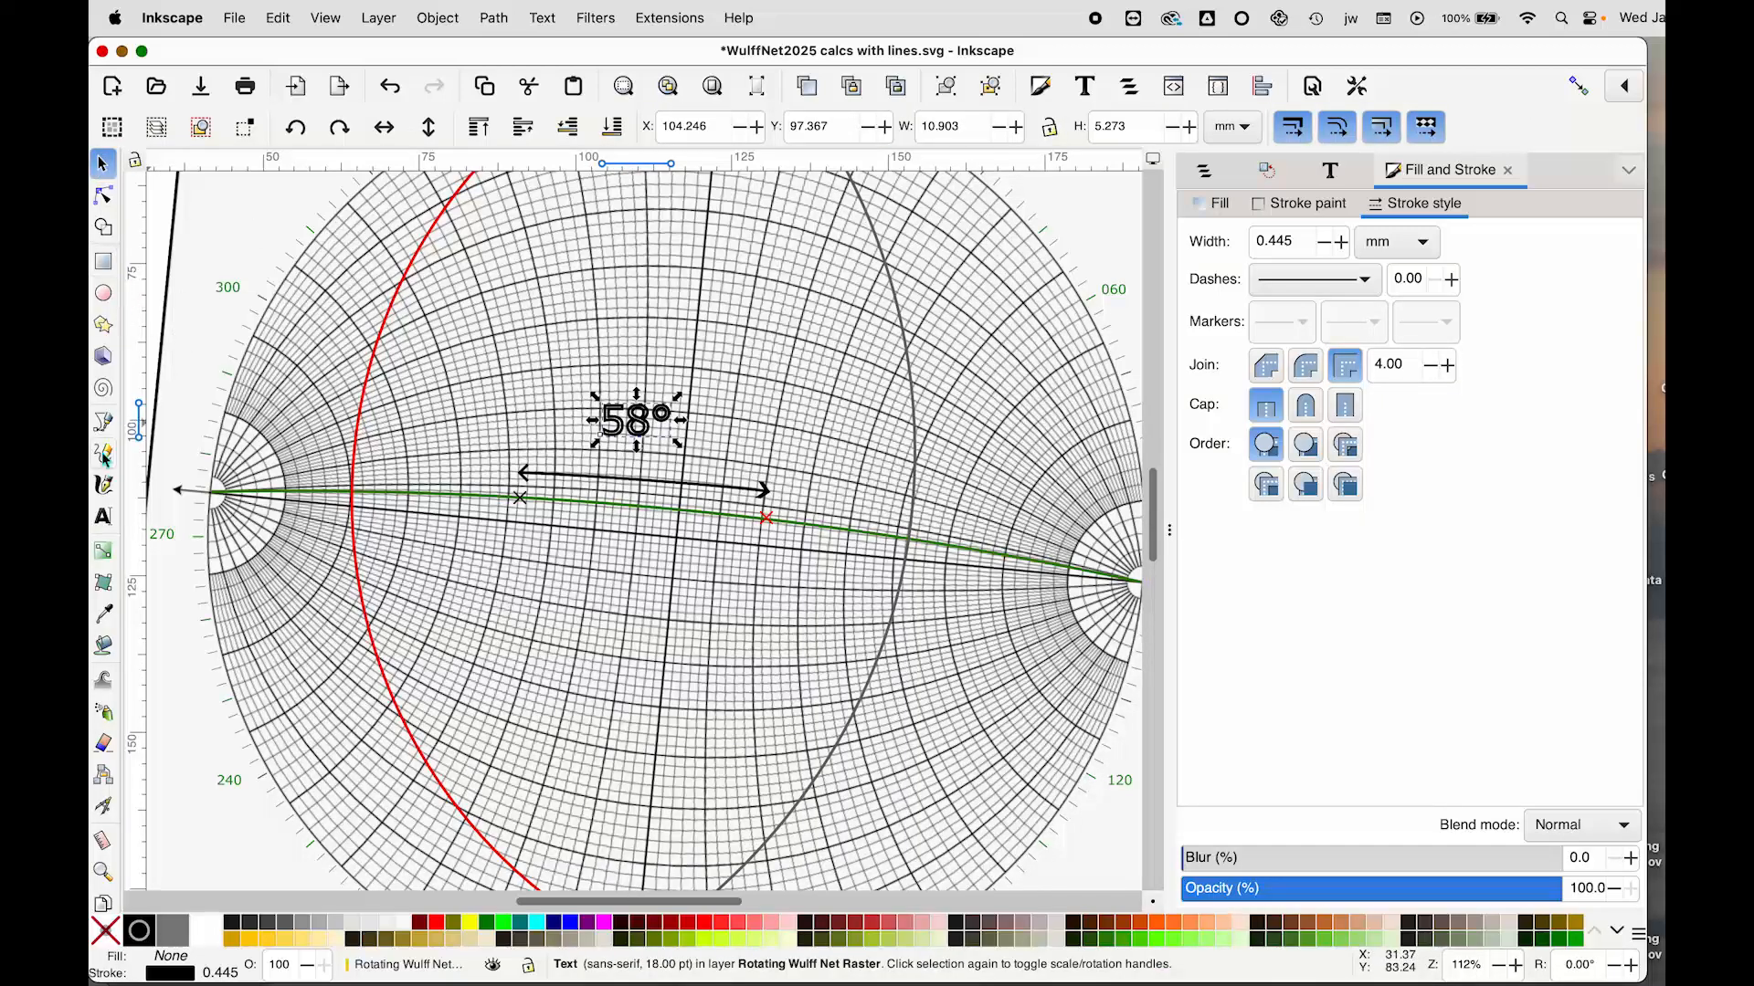
Step: Draw a three-node Bezier curve about 87 mm wide along the net's straight east-west line, from the red great circle to the black one
click(103, 425)
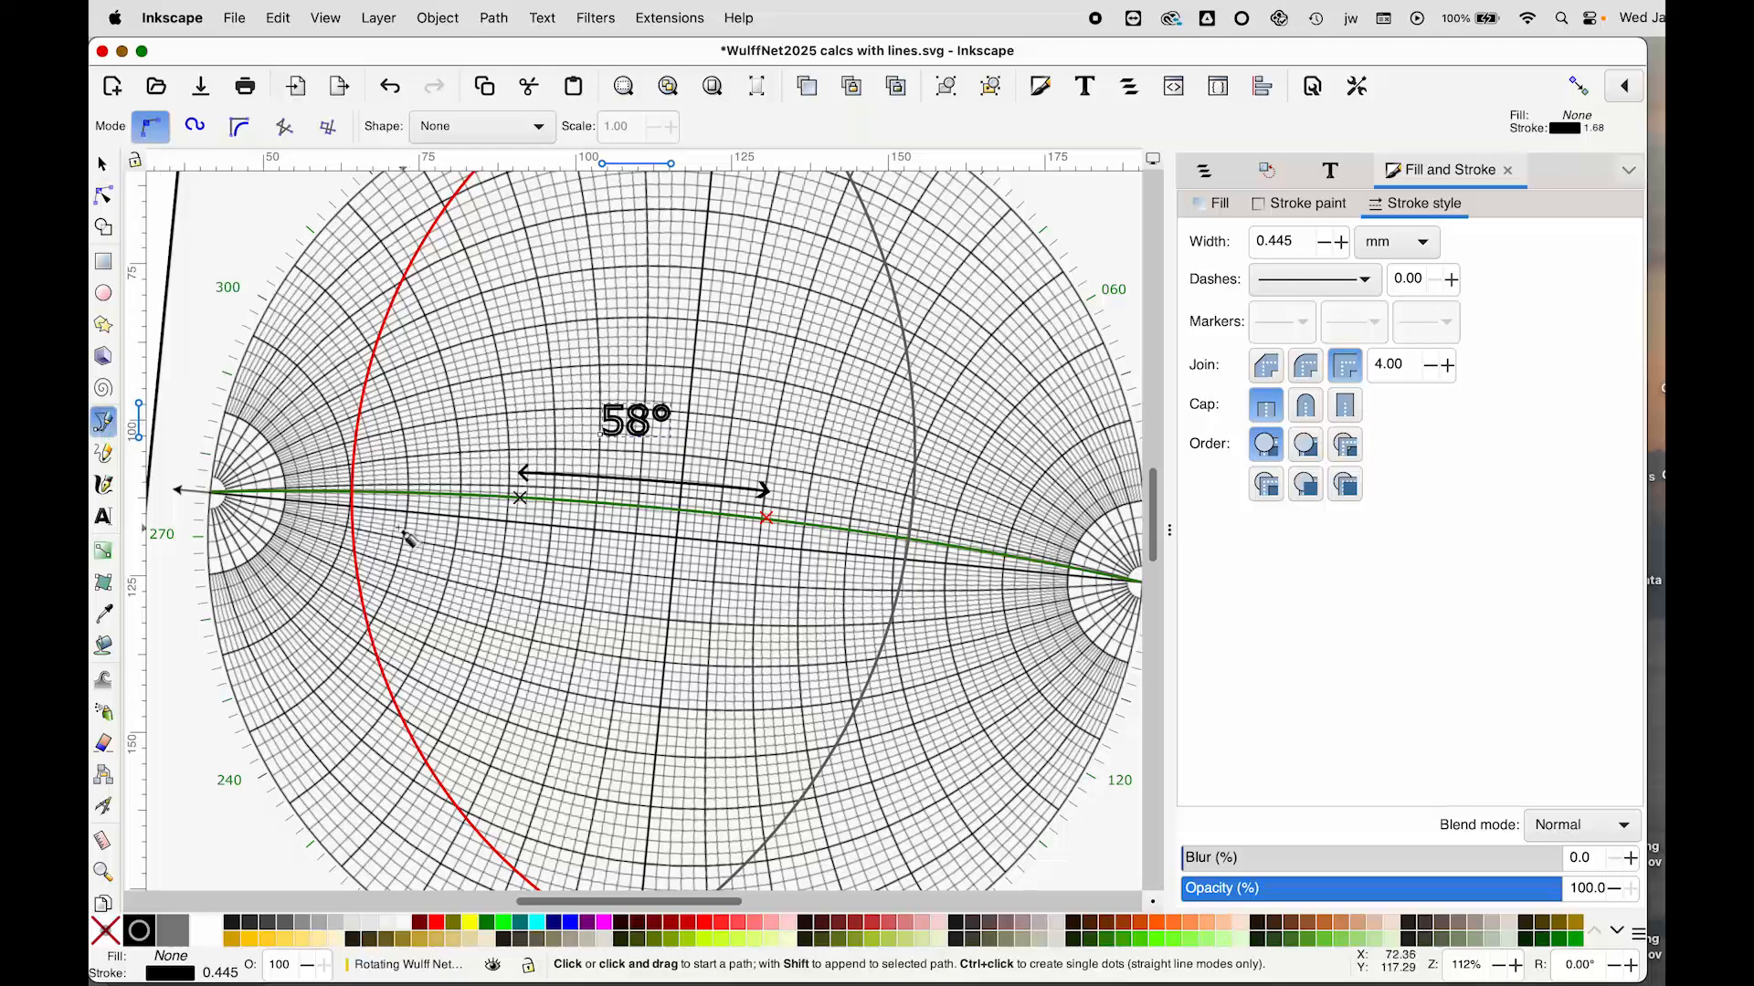
click(354, 510)
drag(627, 529, 639, 531)
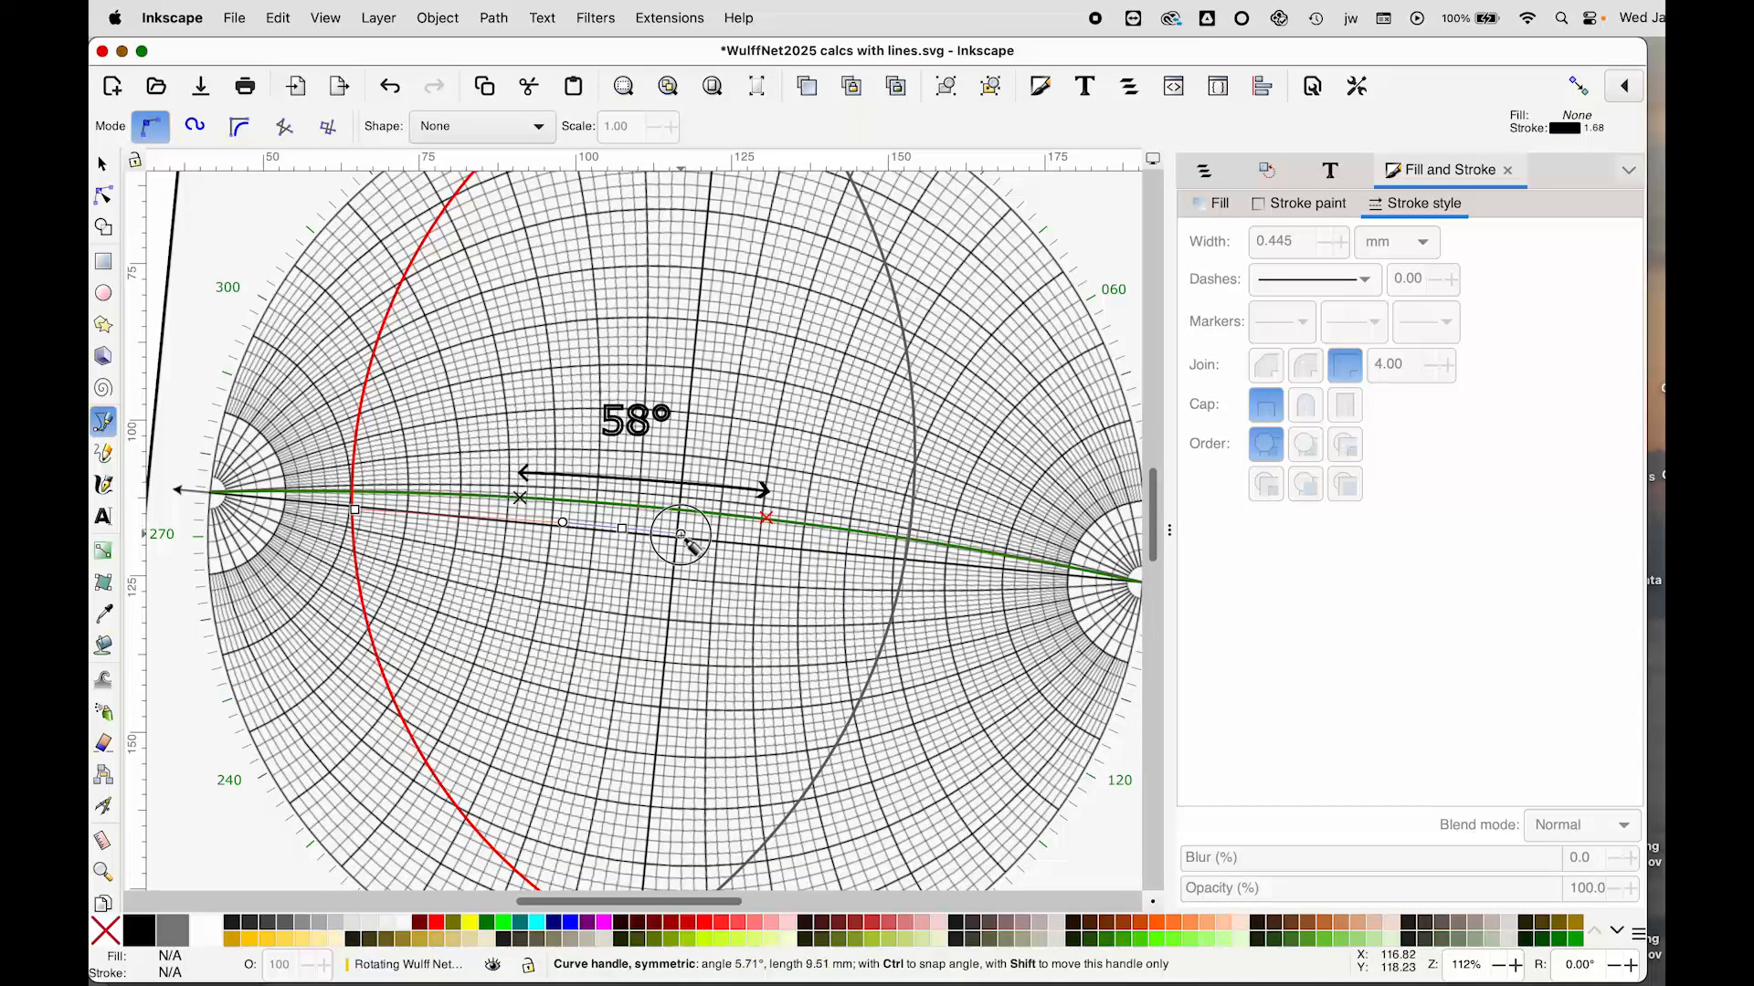
drag(899, 563, 926, 568)
key(Return)
key(s)
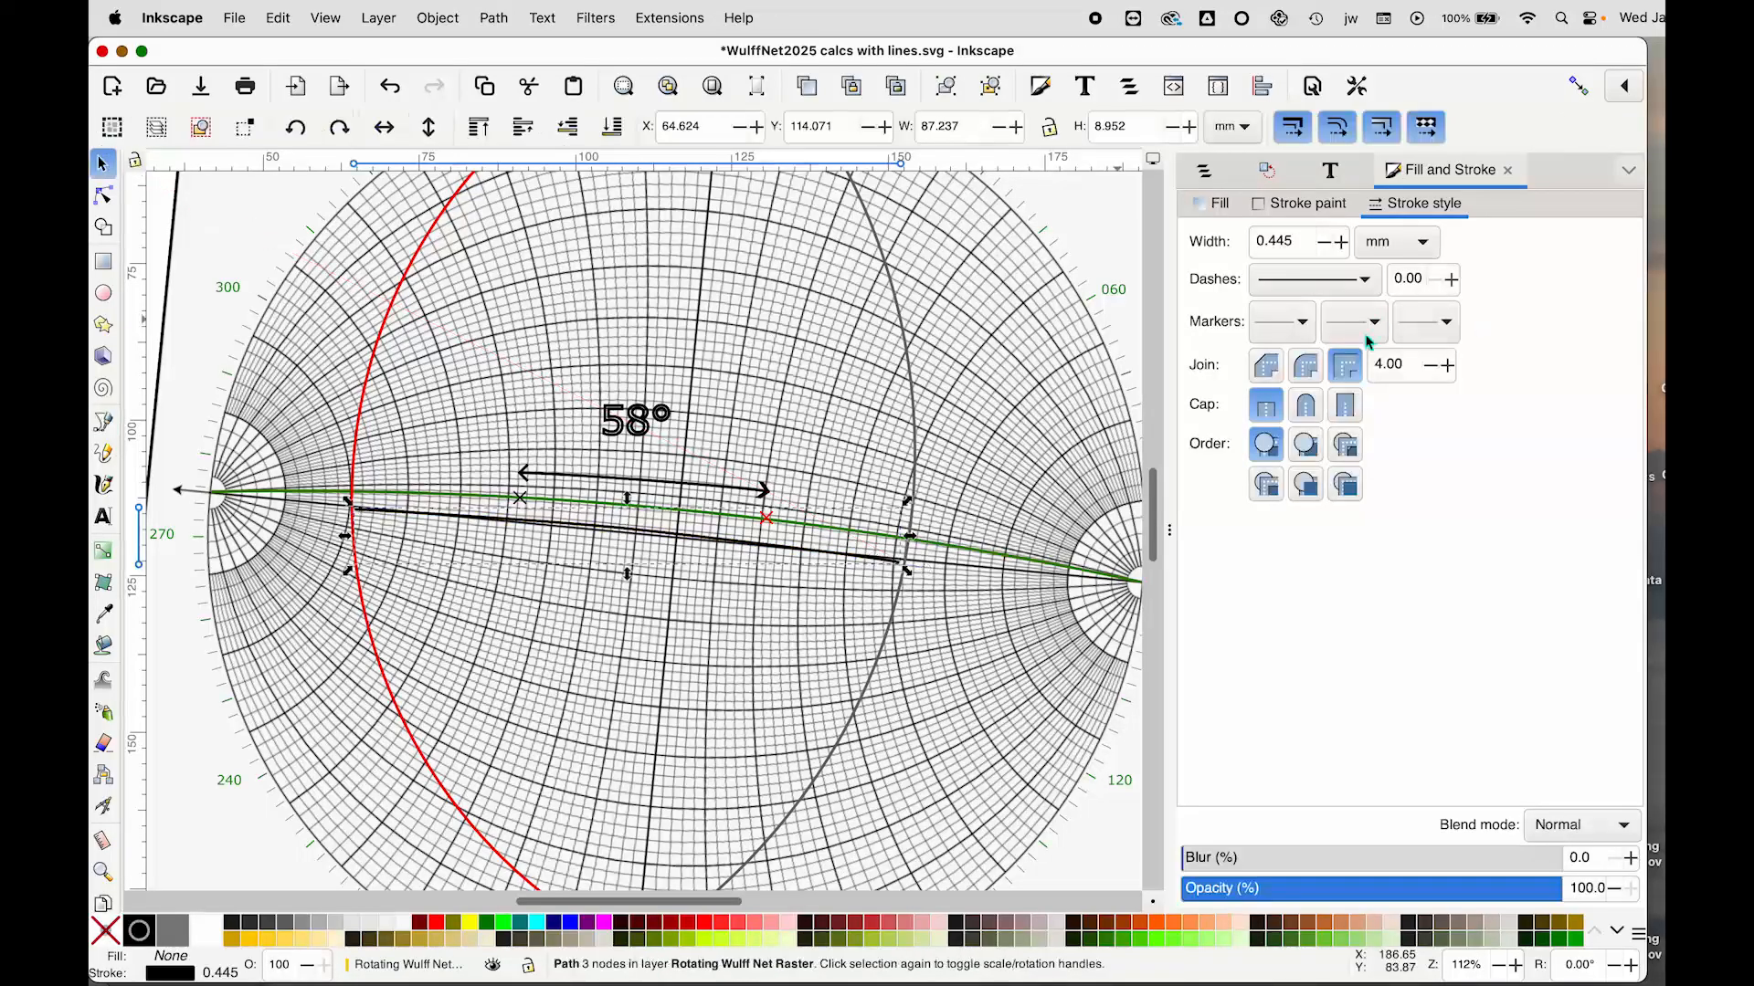
Step: Add Wide arrow markers to both ends of the long curve between the two great circles
click(1283, 321)
click(1167, 381)
click(1425, 321)
click(1310, 381)
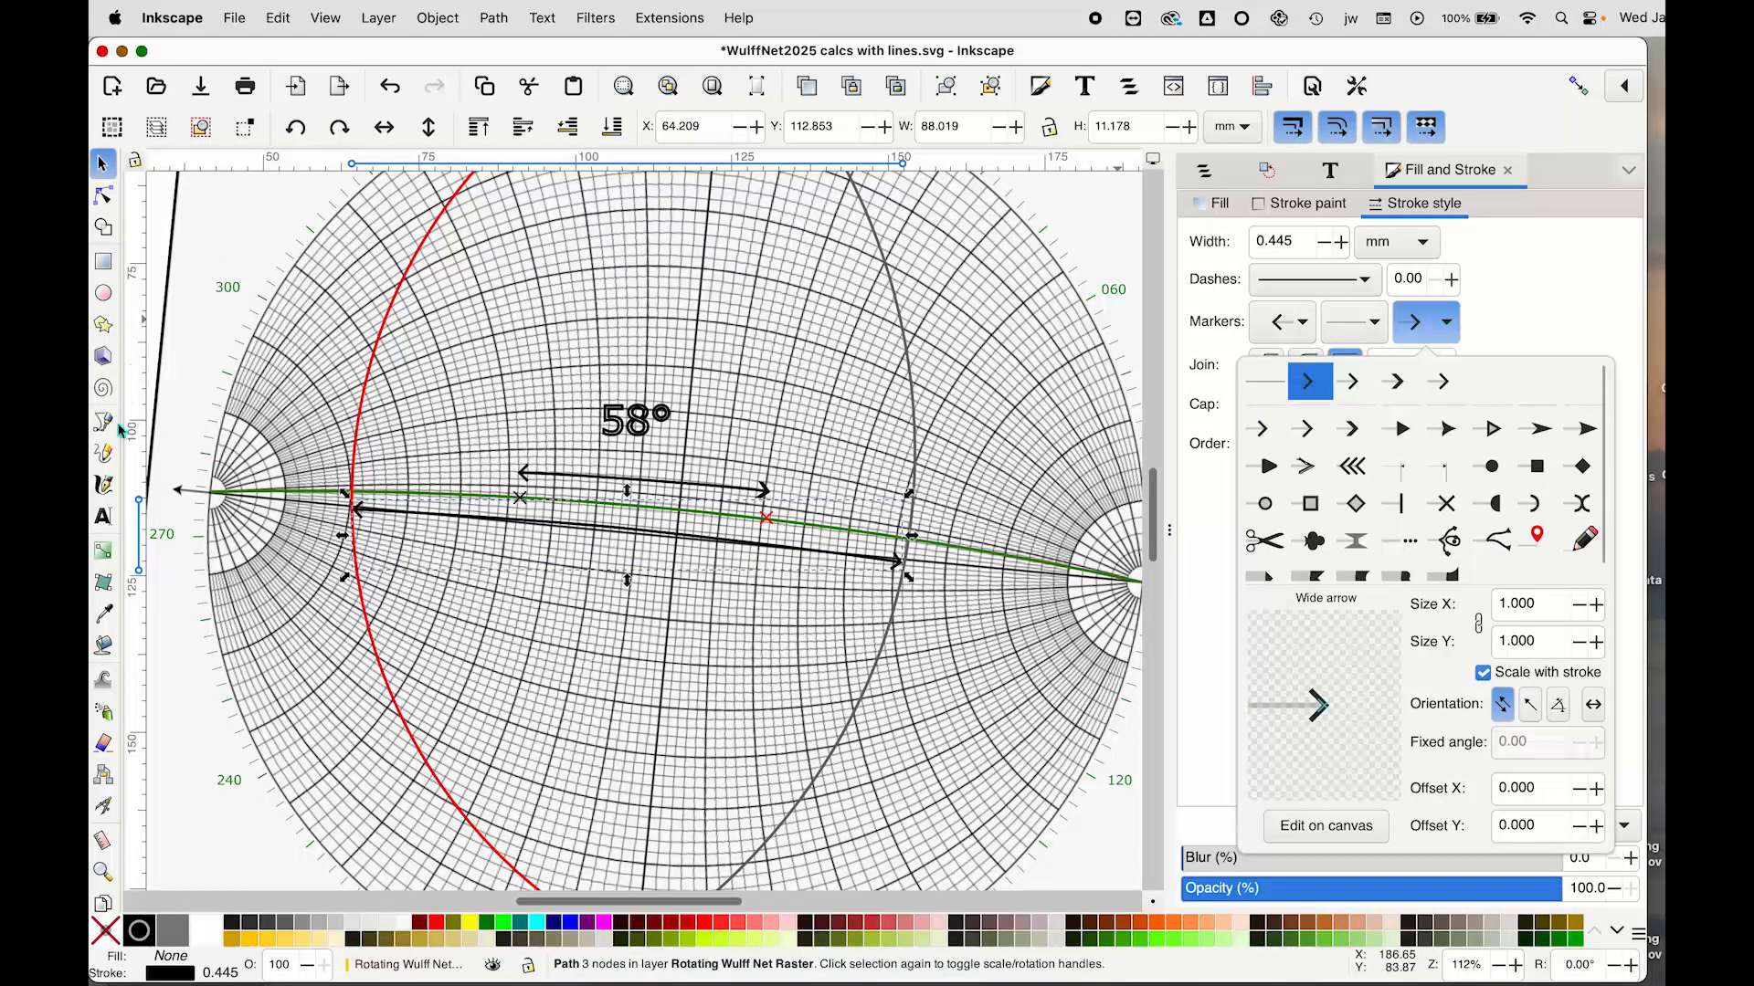
click(104, 517)
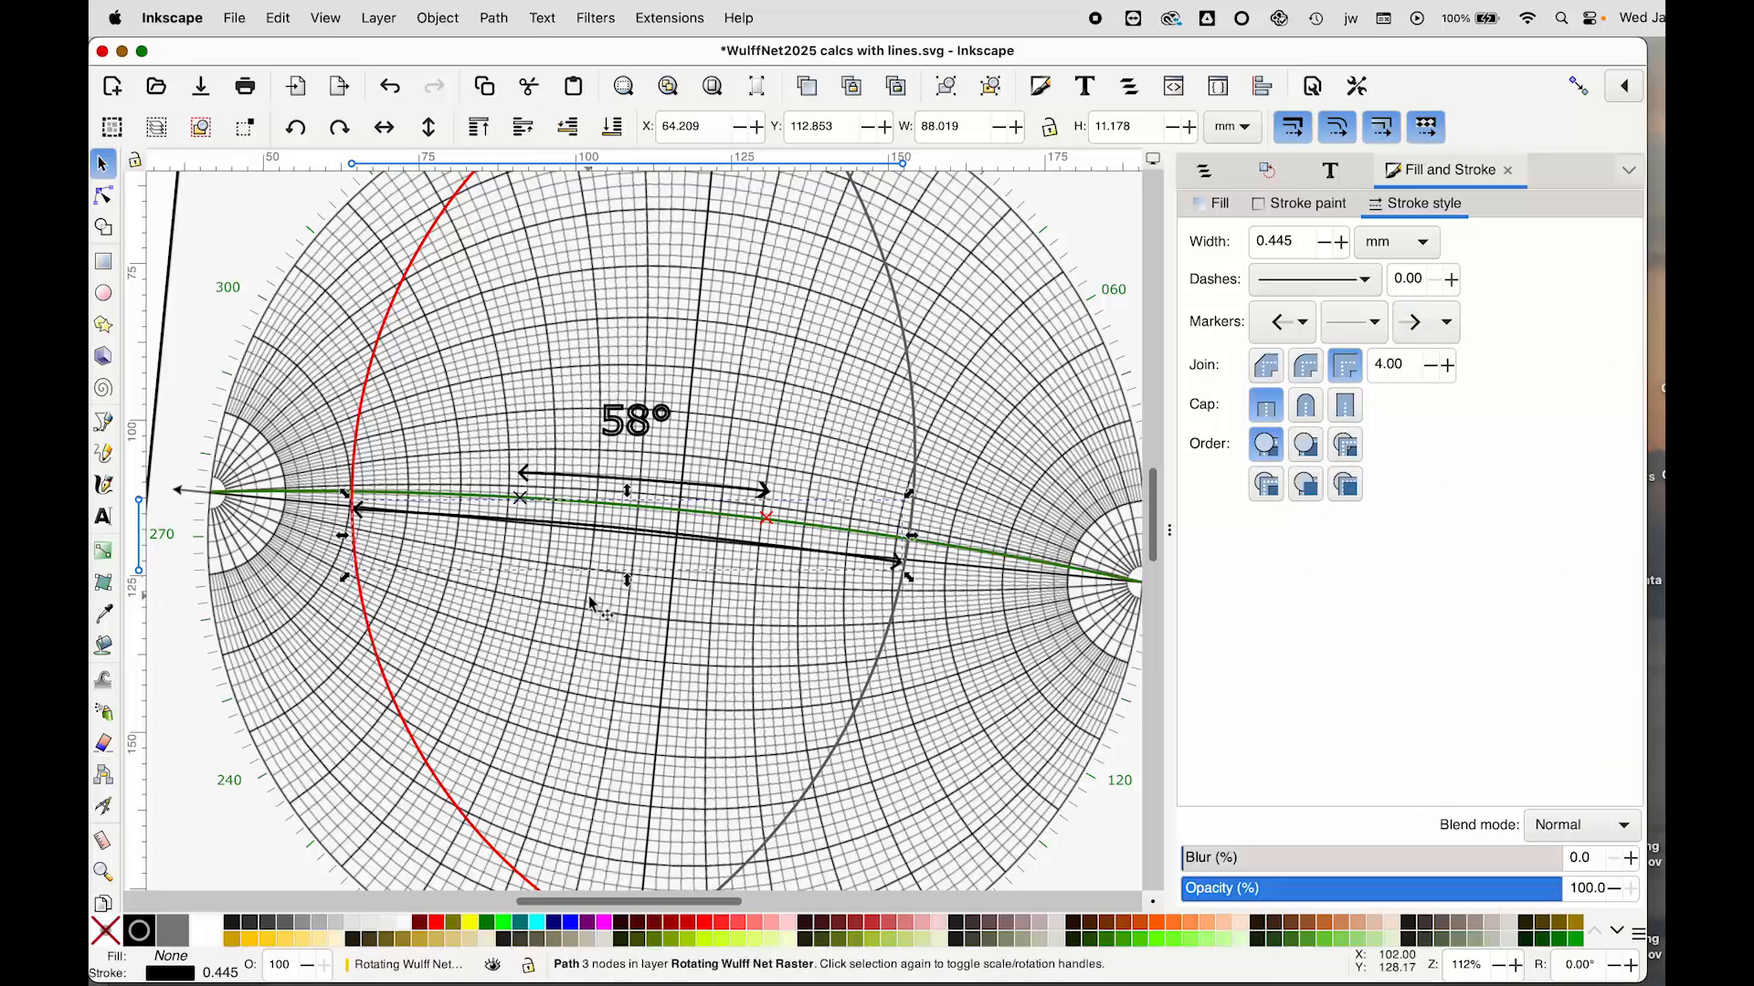
click(598, 594)
Step: Add the text "122°" and place it just below the long double-headed arrow
click(104, 518)
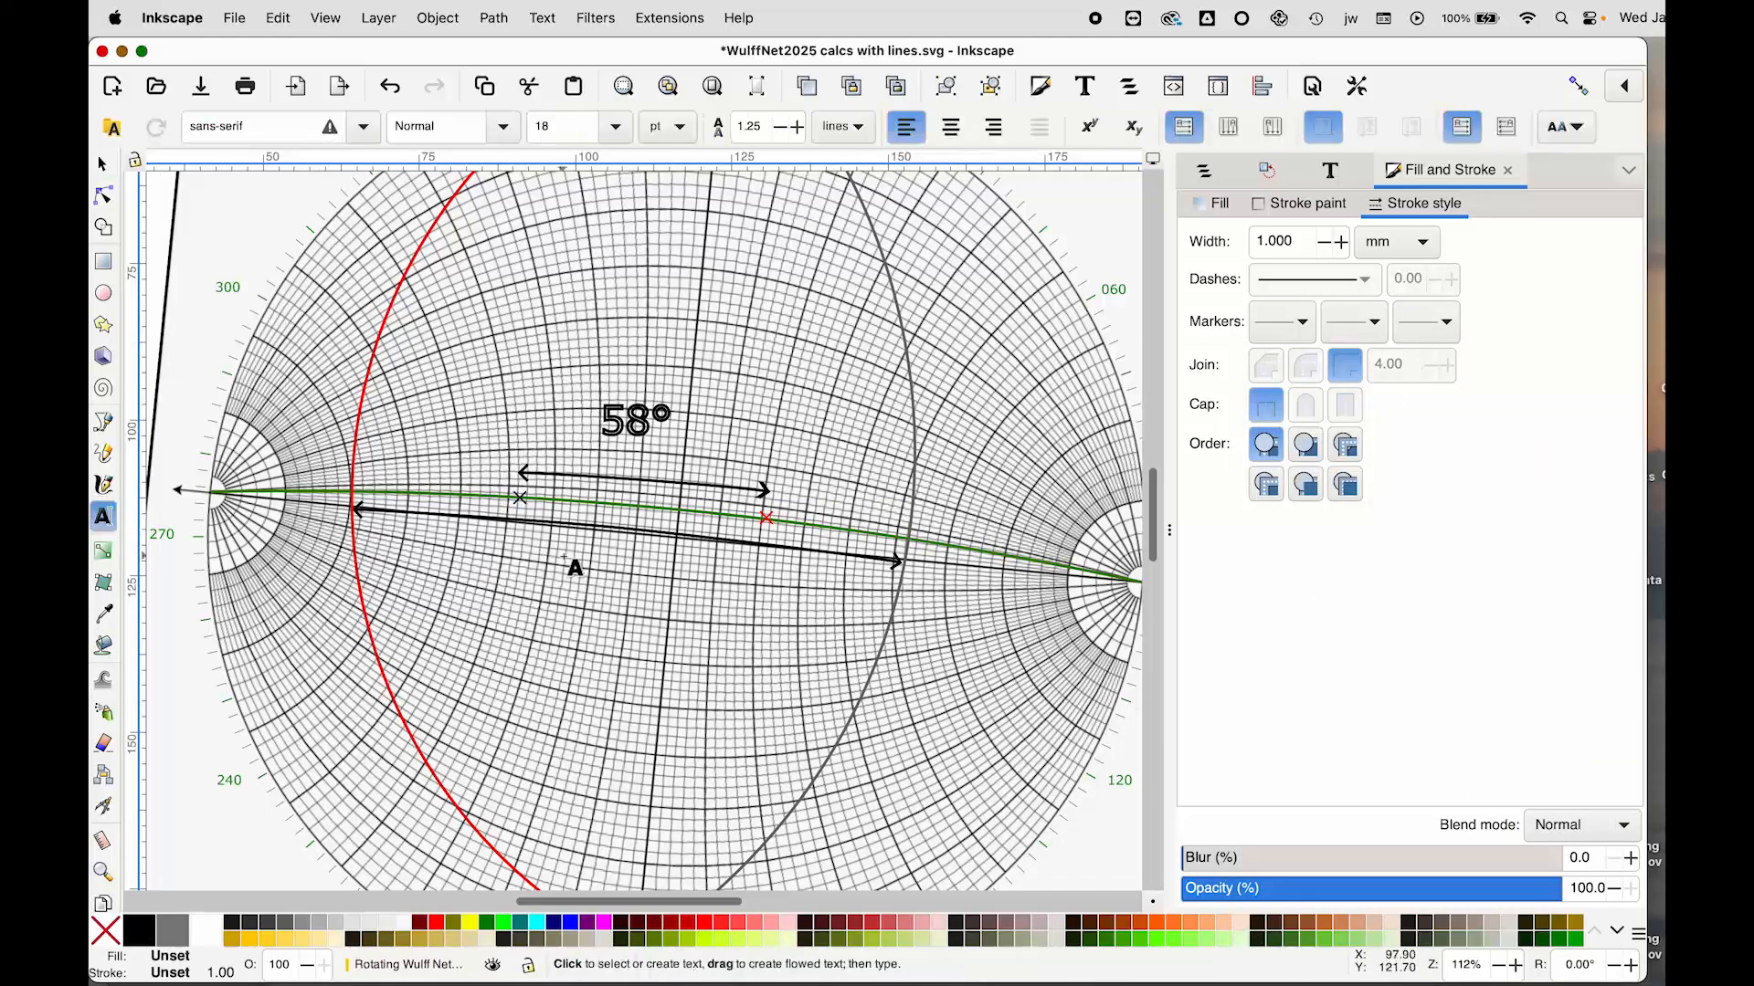
click(574, 557)
text(2)
key(BackSpace)
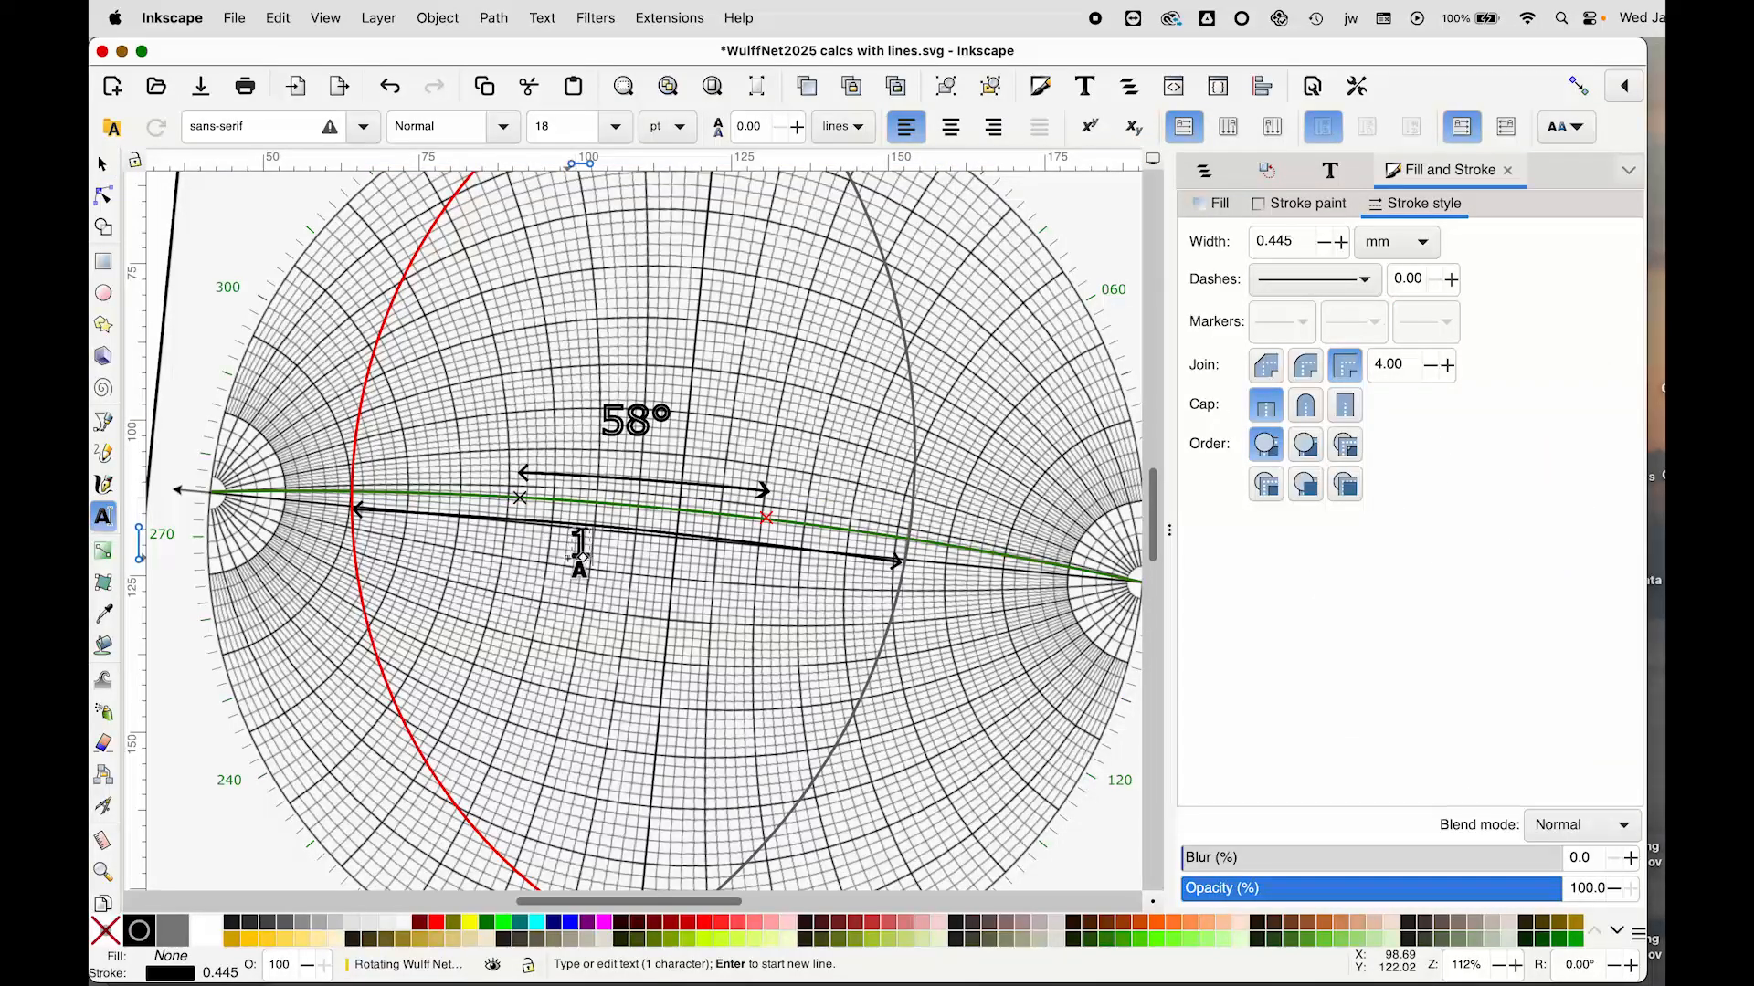
text(122°)
click(102, 163)
drag(622, 566, 636, 580)
Step: Move the 58° label down close to its arrow, and give both angle labels a 90% Gray fill and no stroke
drag(638, 425, 643, 455)
shift+click(626, 573)
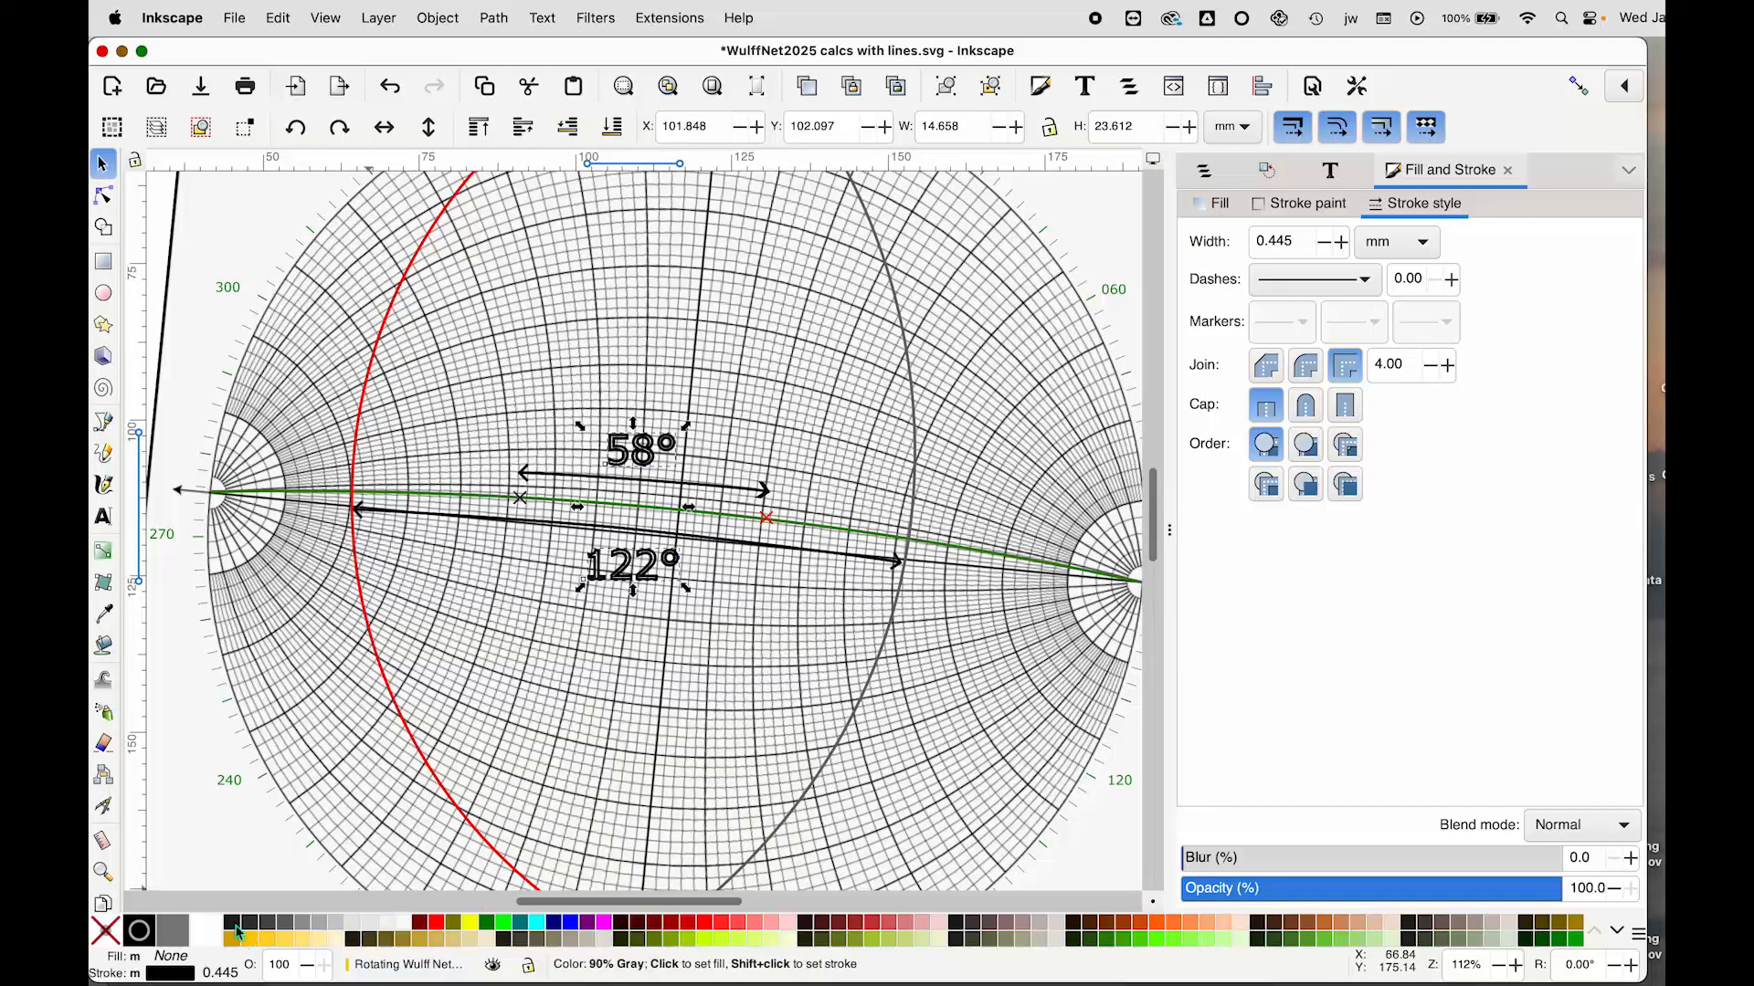
click(234, 924)
shift+click(112, 935)
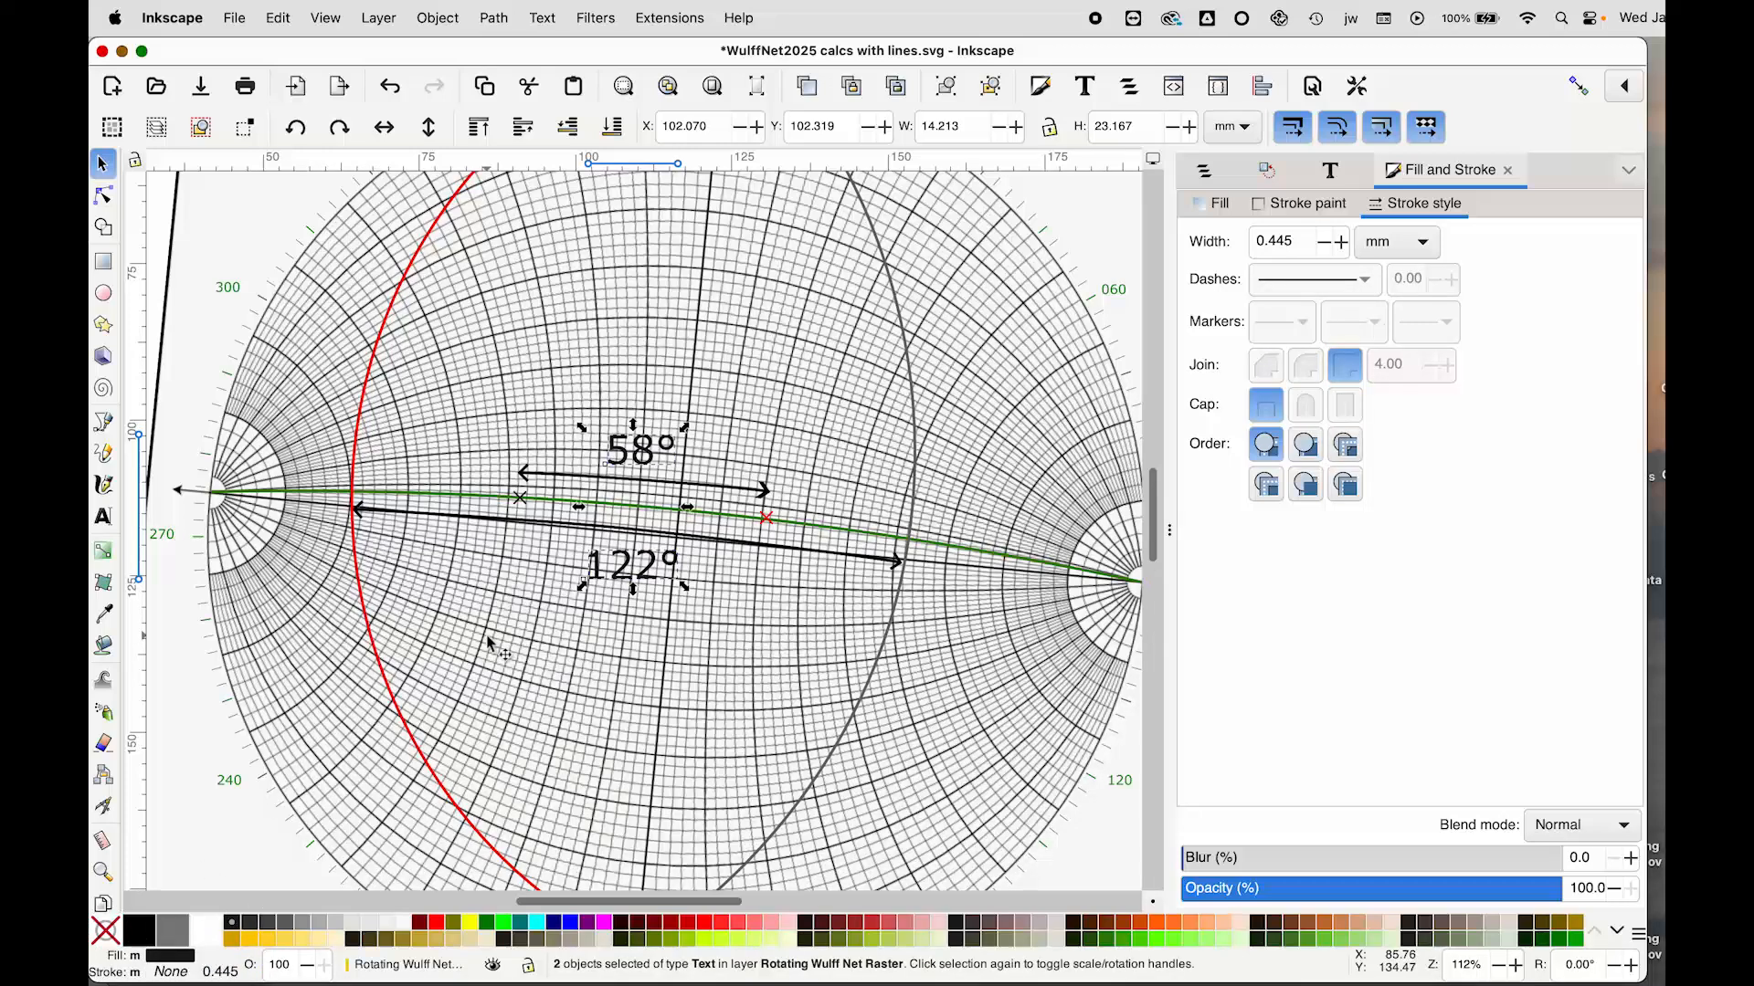
key(minus)
key(minus)
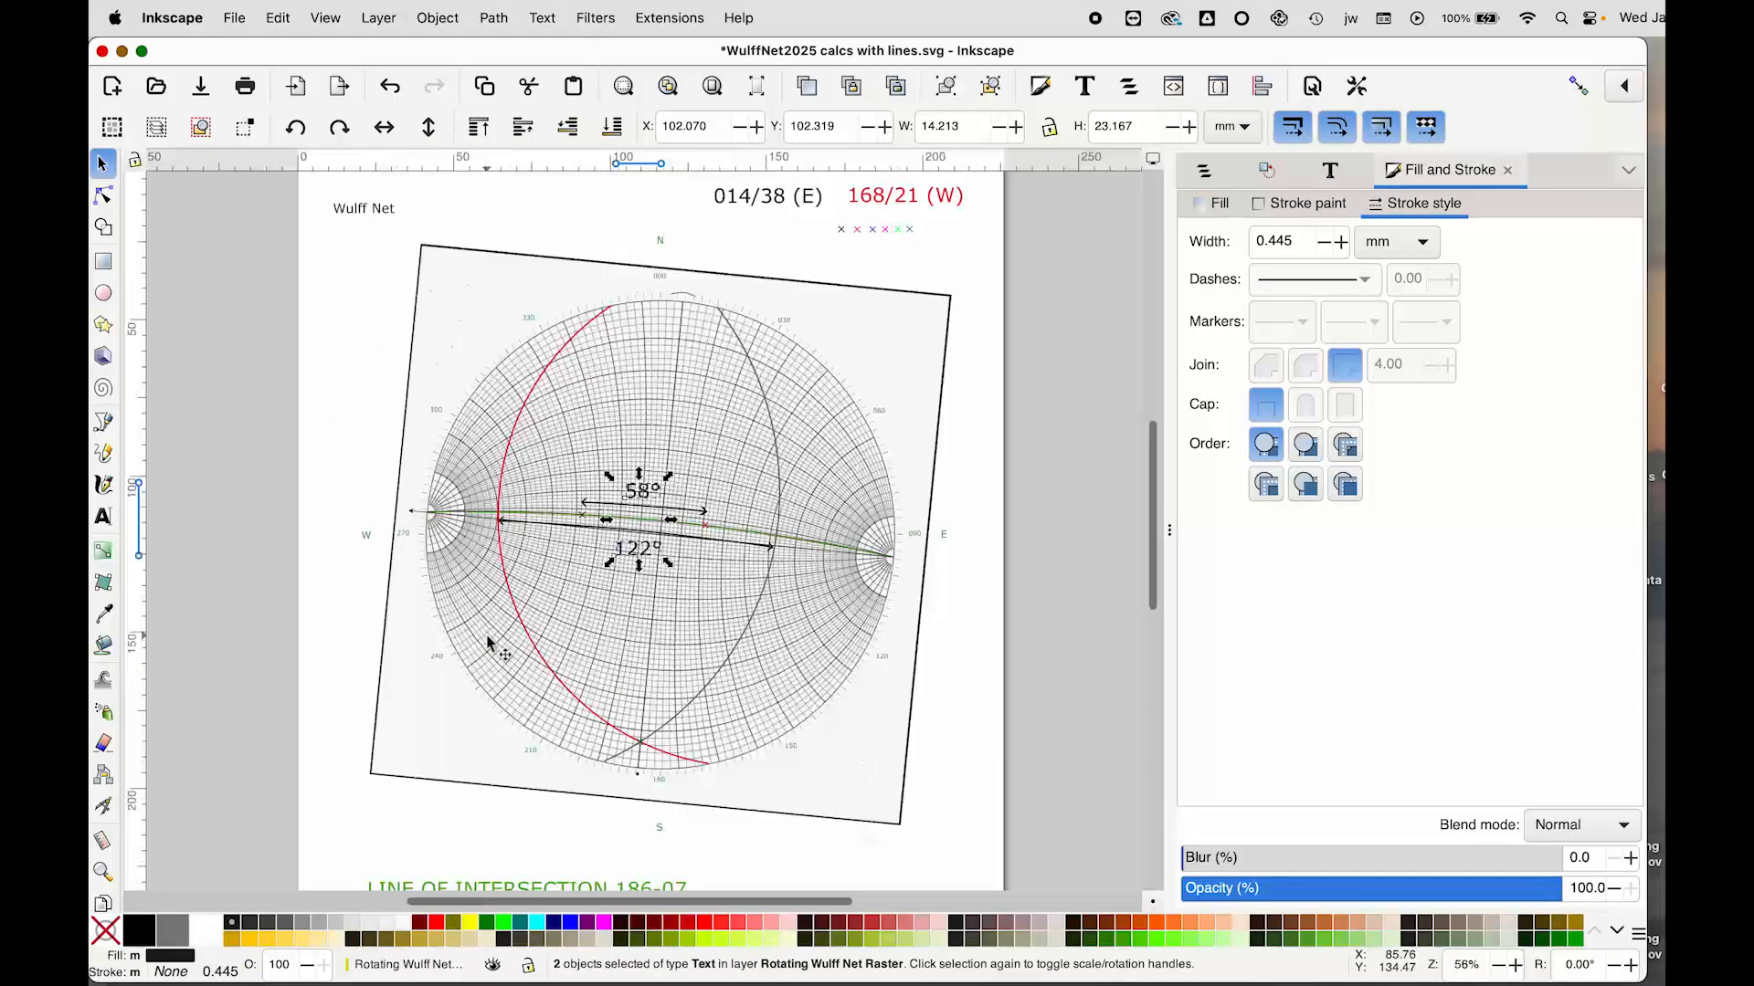
click(343, 356)
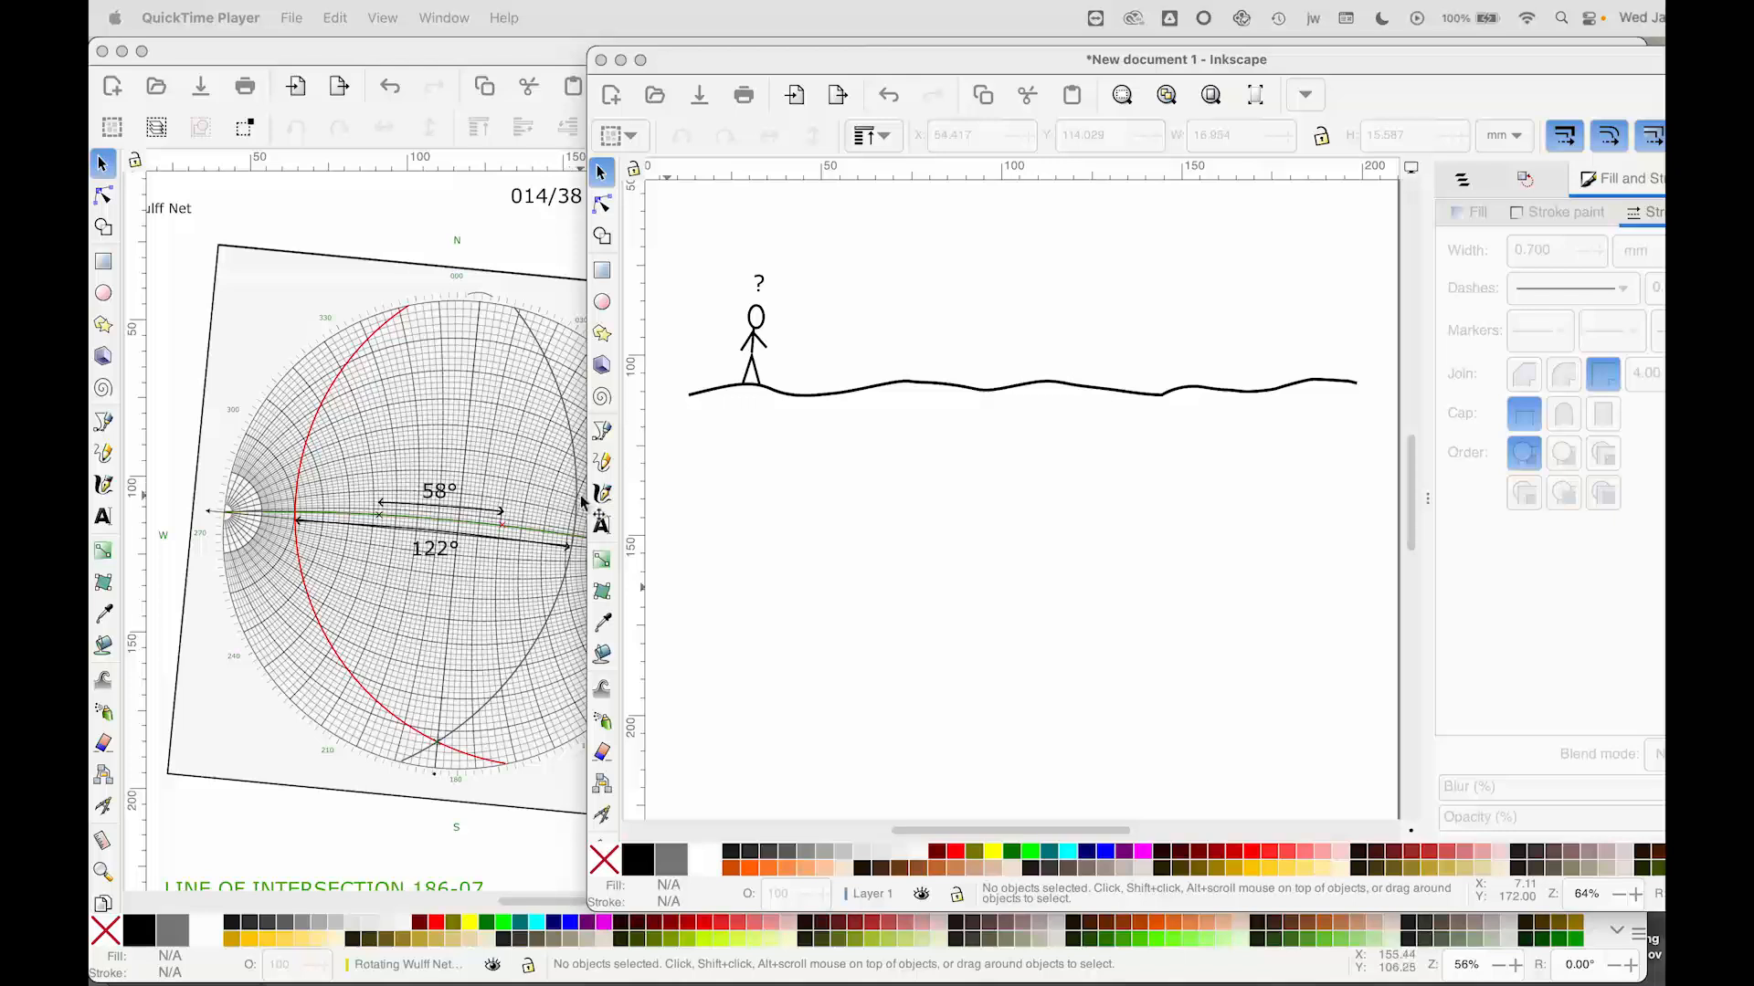
Step: In the stick-figure document, draw a straight line from the ground surface sloping down beneath the figure, with a red stroke and green #008000 fill
click(605, 436)
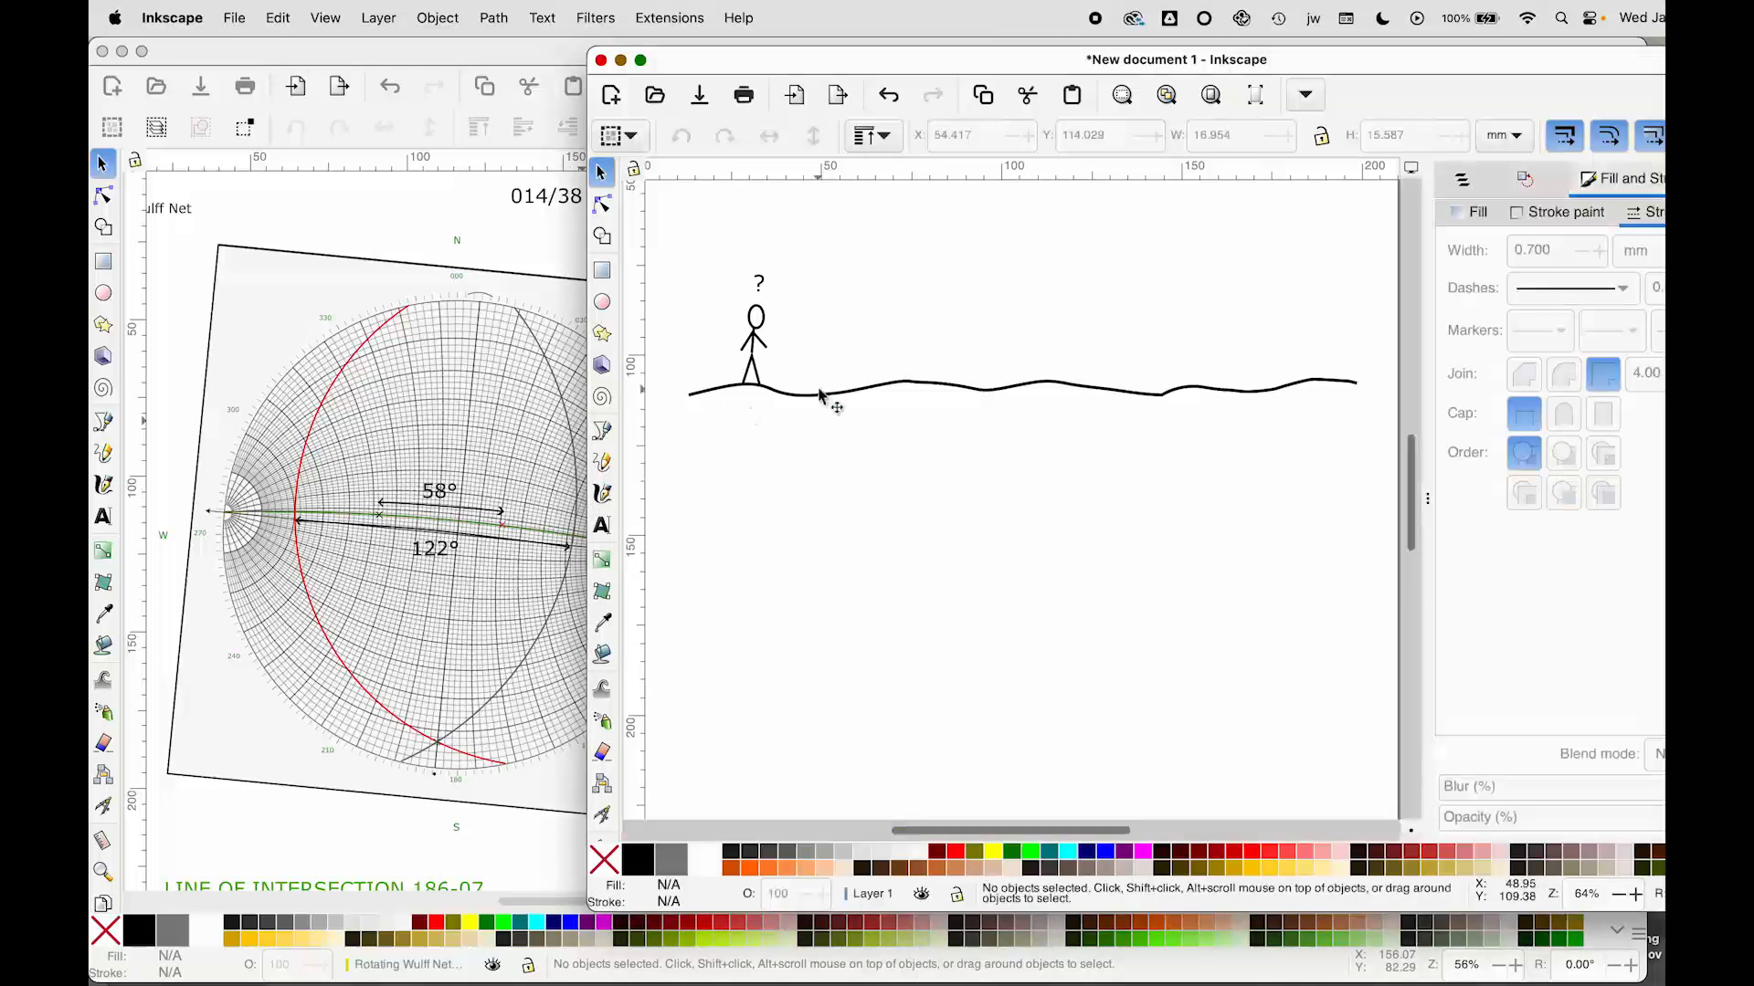
click(936, 391)
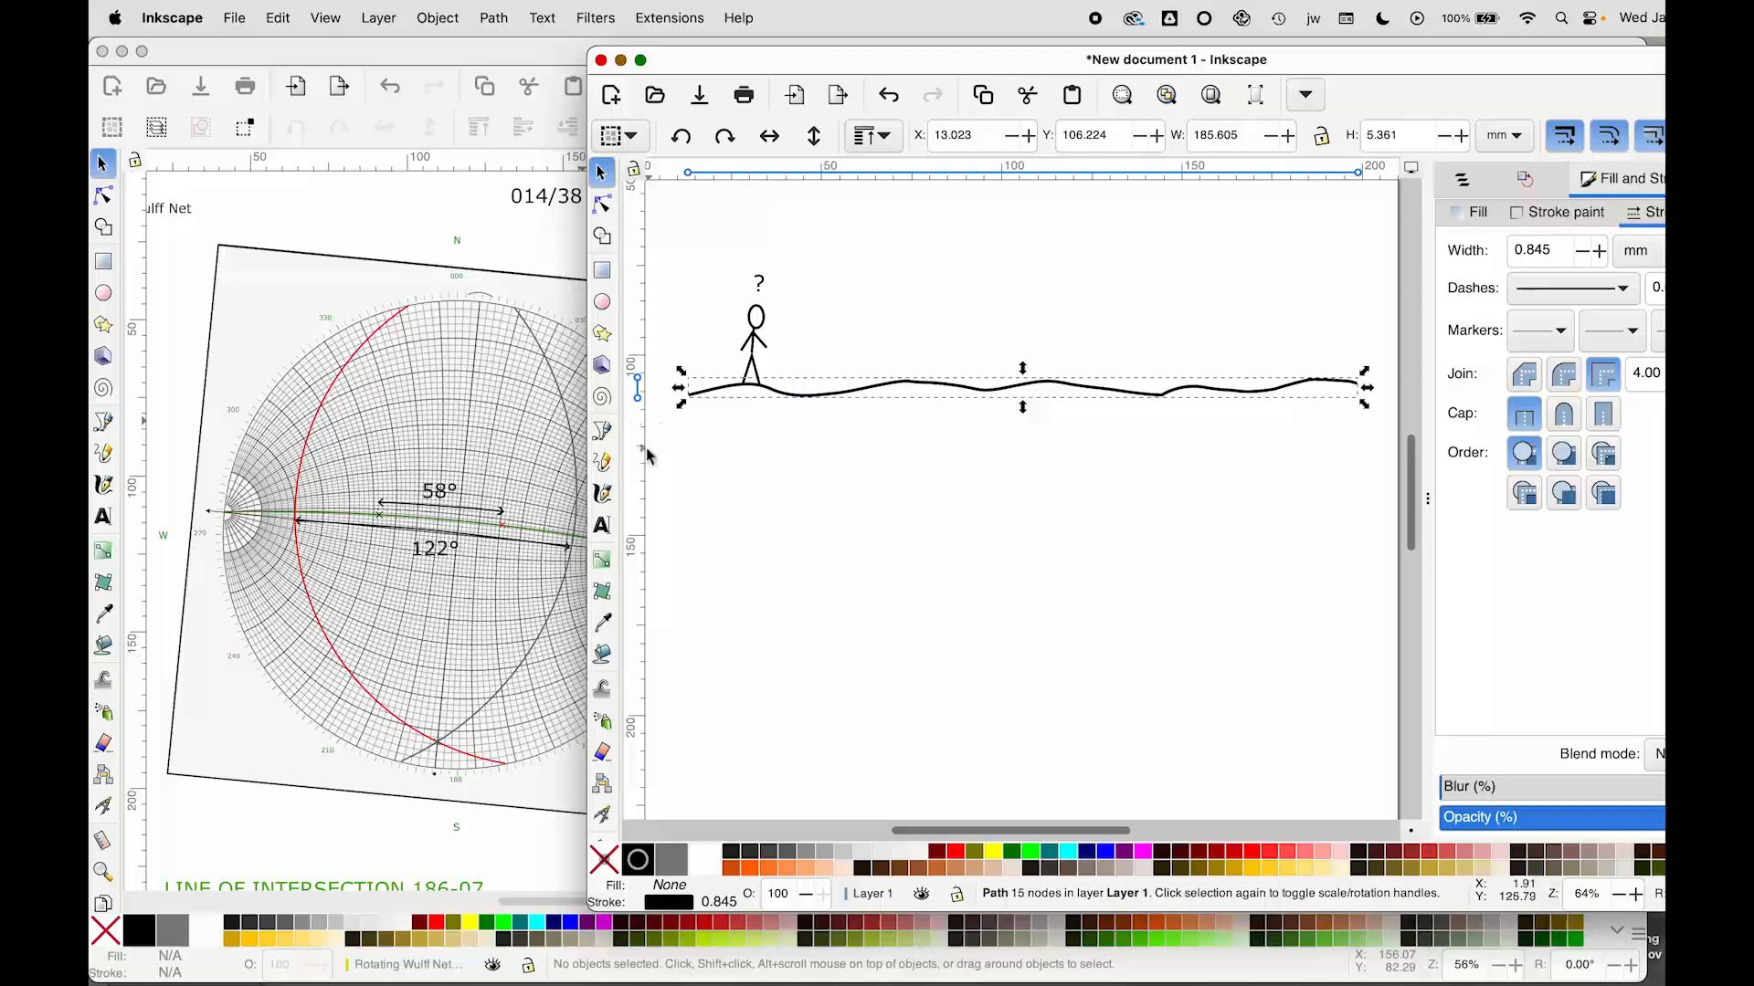
click(602, 431)
click(923, 383)
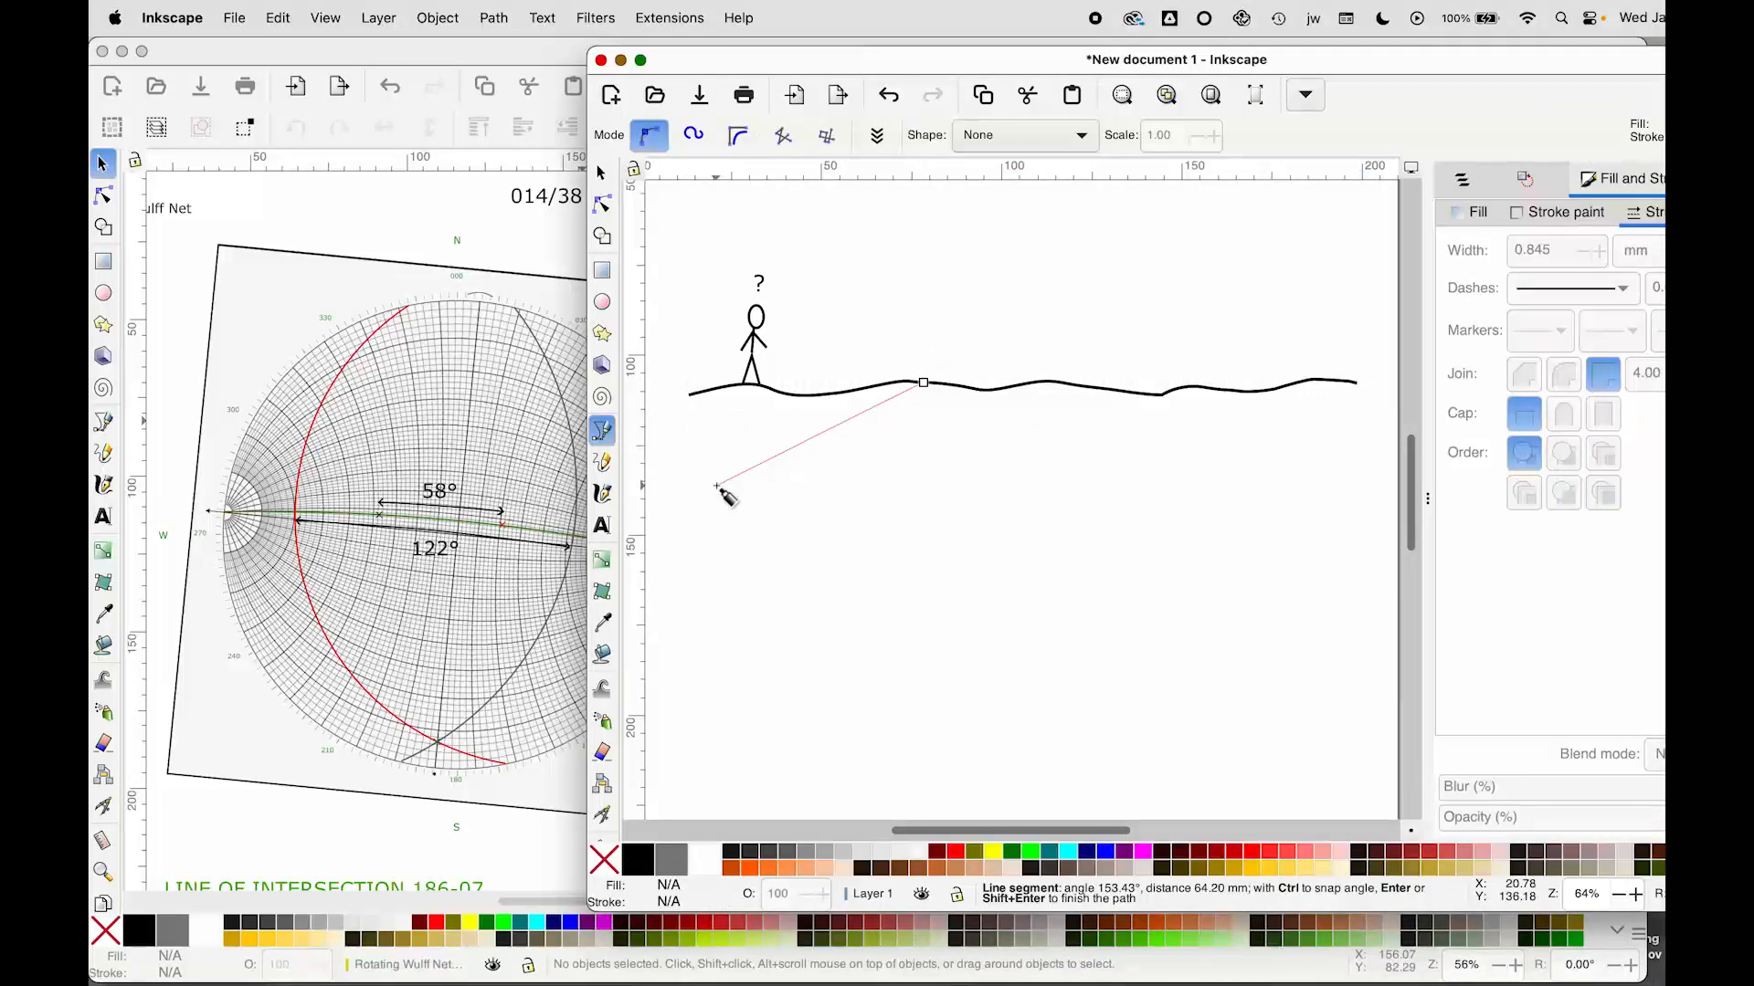
double_click(696, 463)
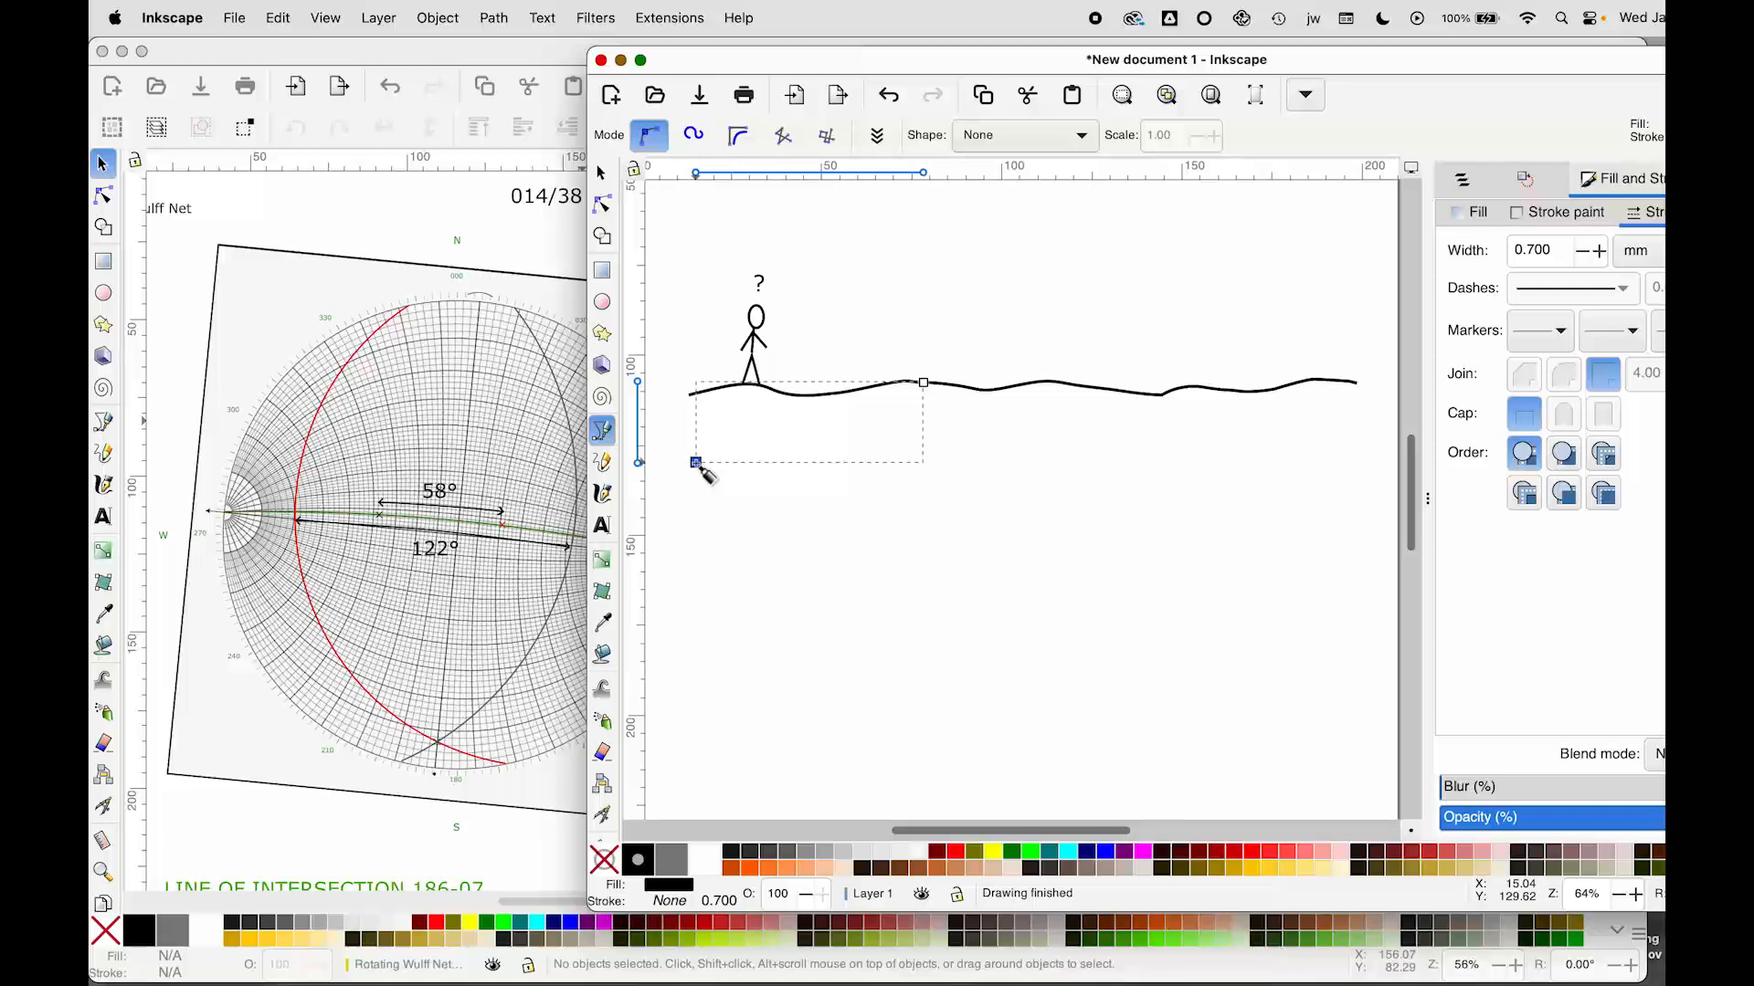
shift+click(1254, 857)
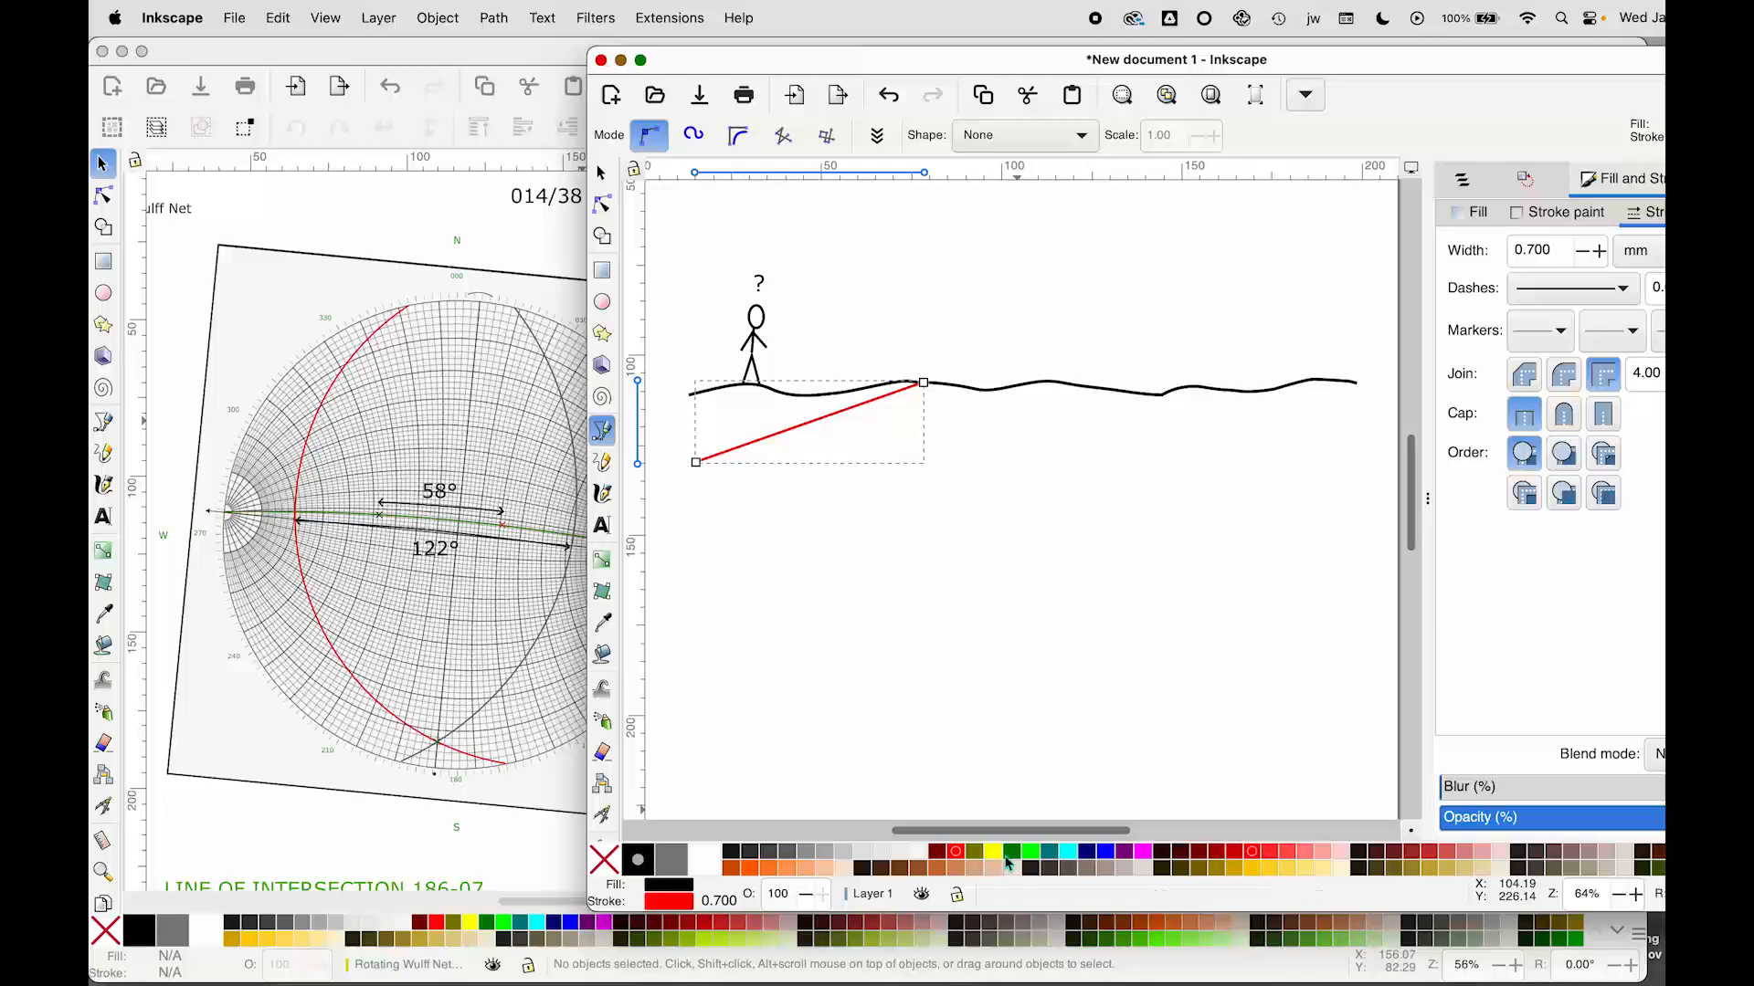
click(1012, 858)
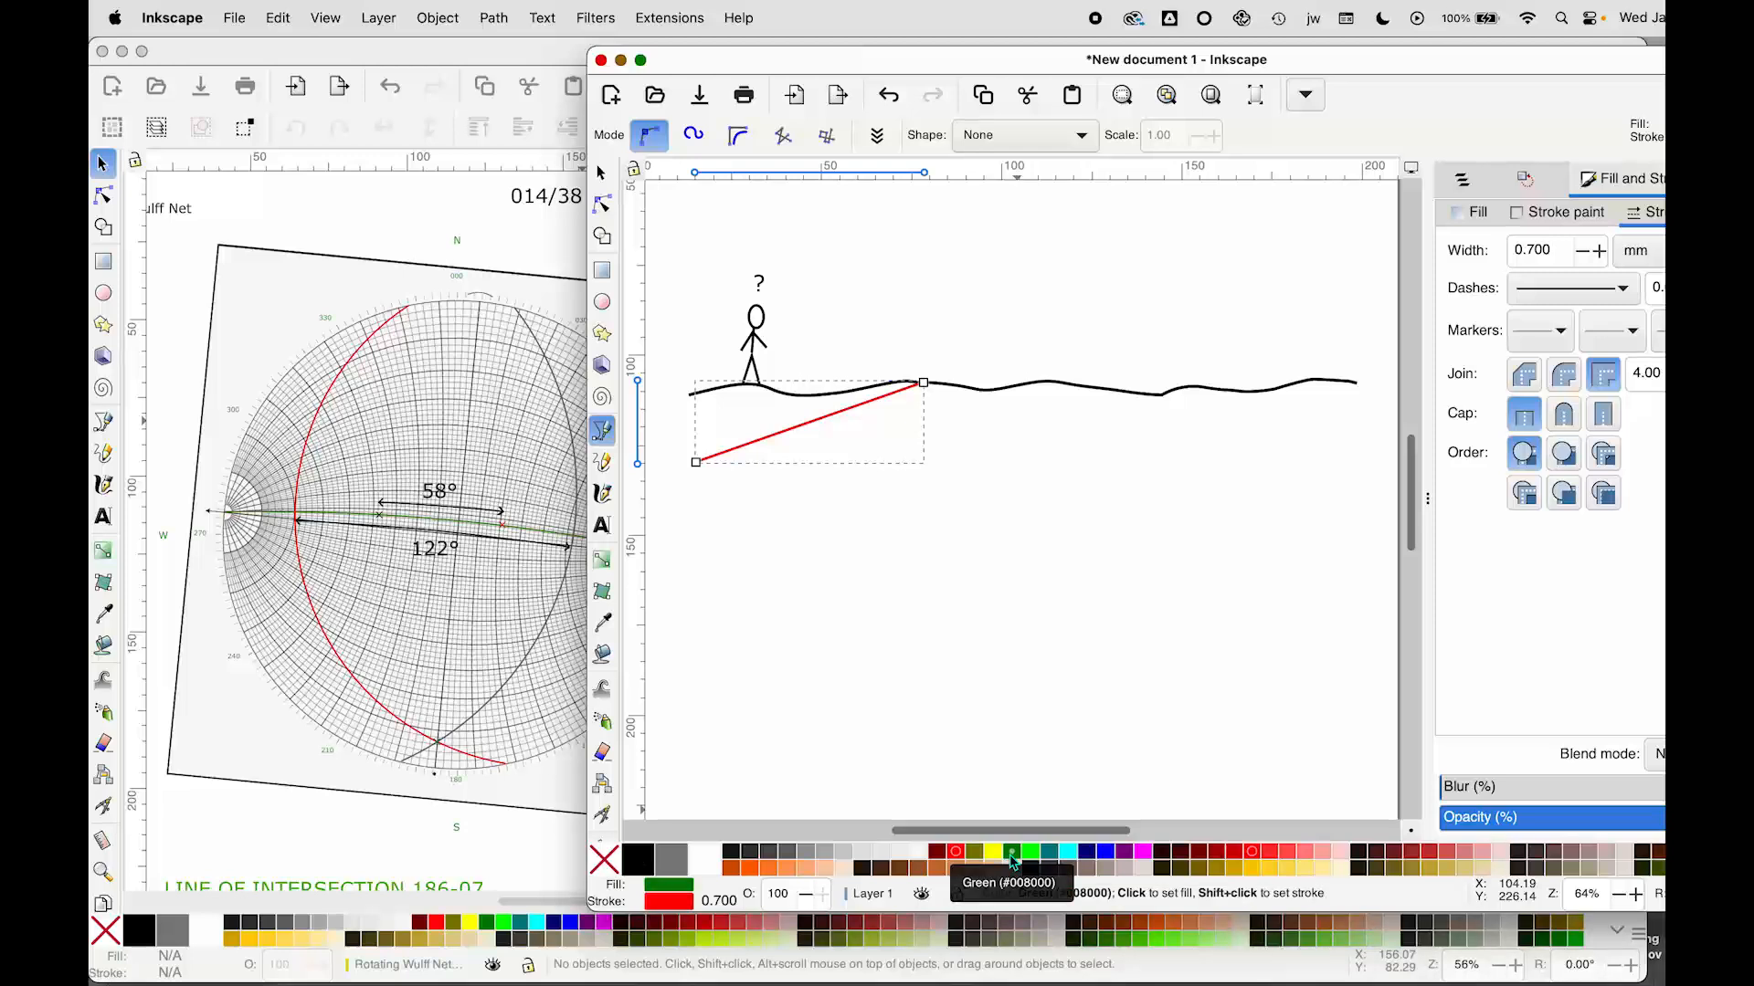
Step: Draw a straight line about 57 mm long from the ground surface steeply down, away from the figure, and give it a green #008000 stroke
click(991, 391)
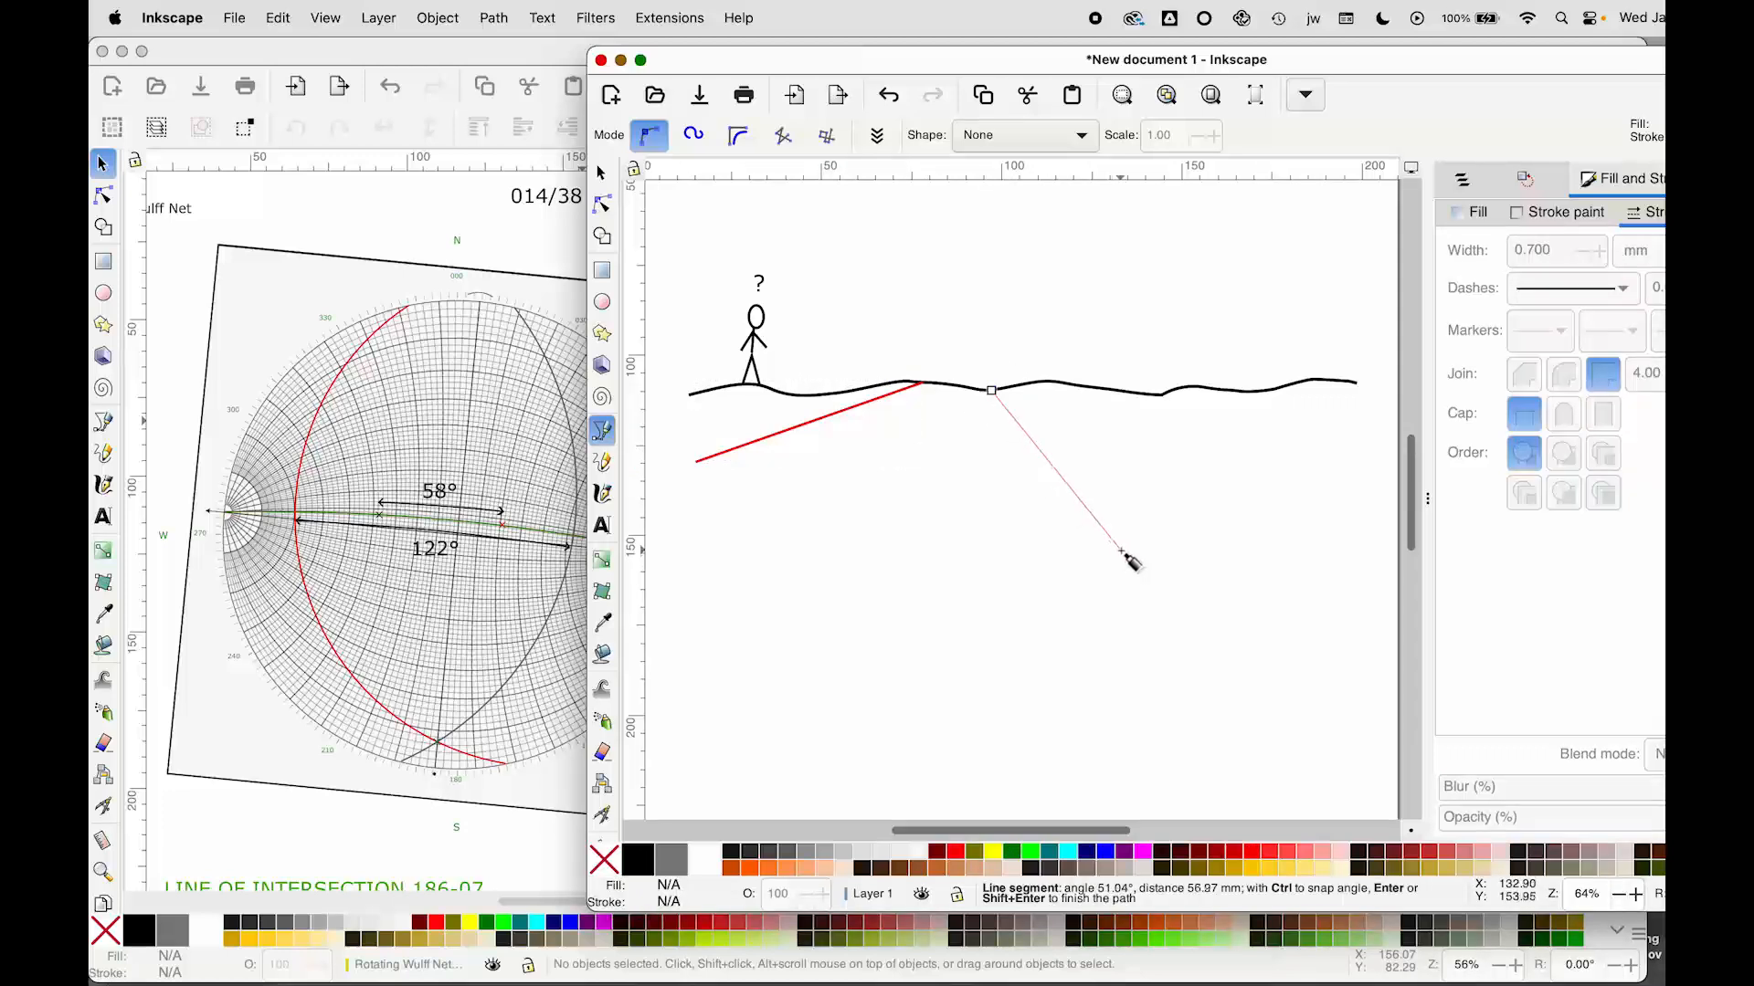
double_click(1123, 547)
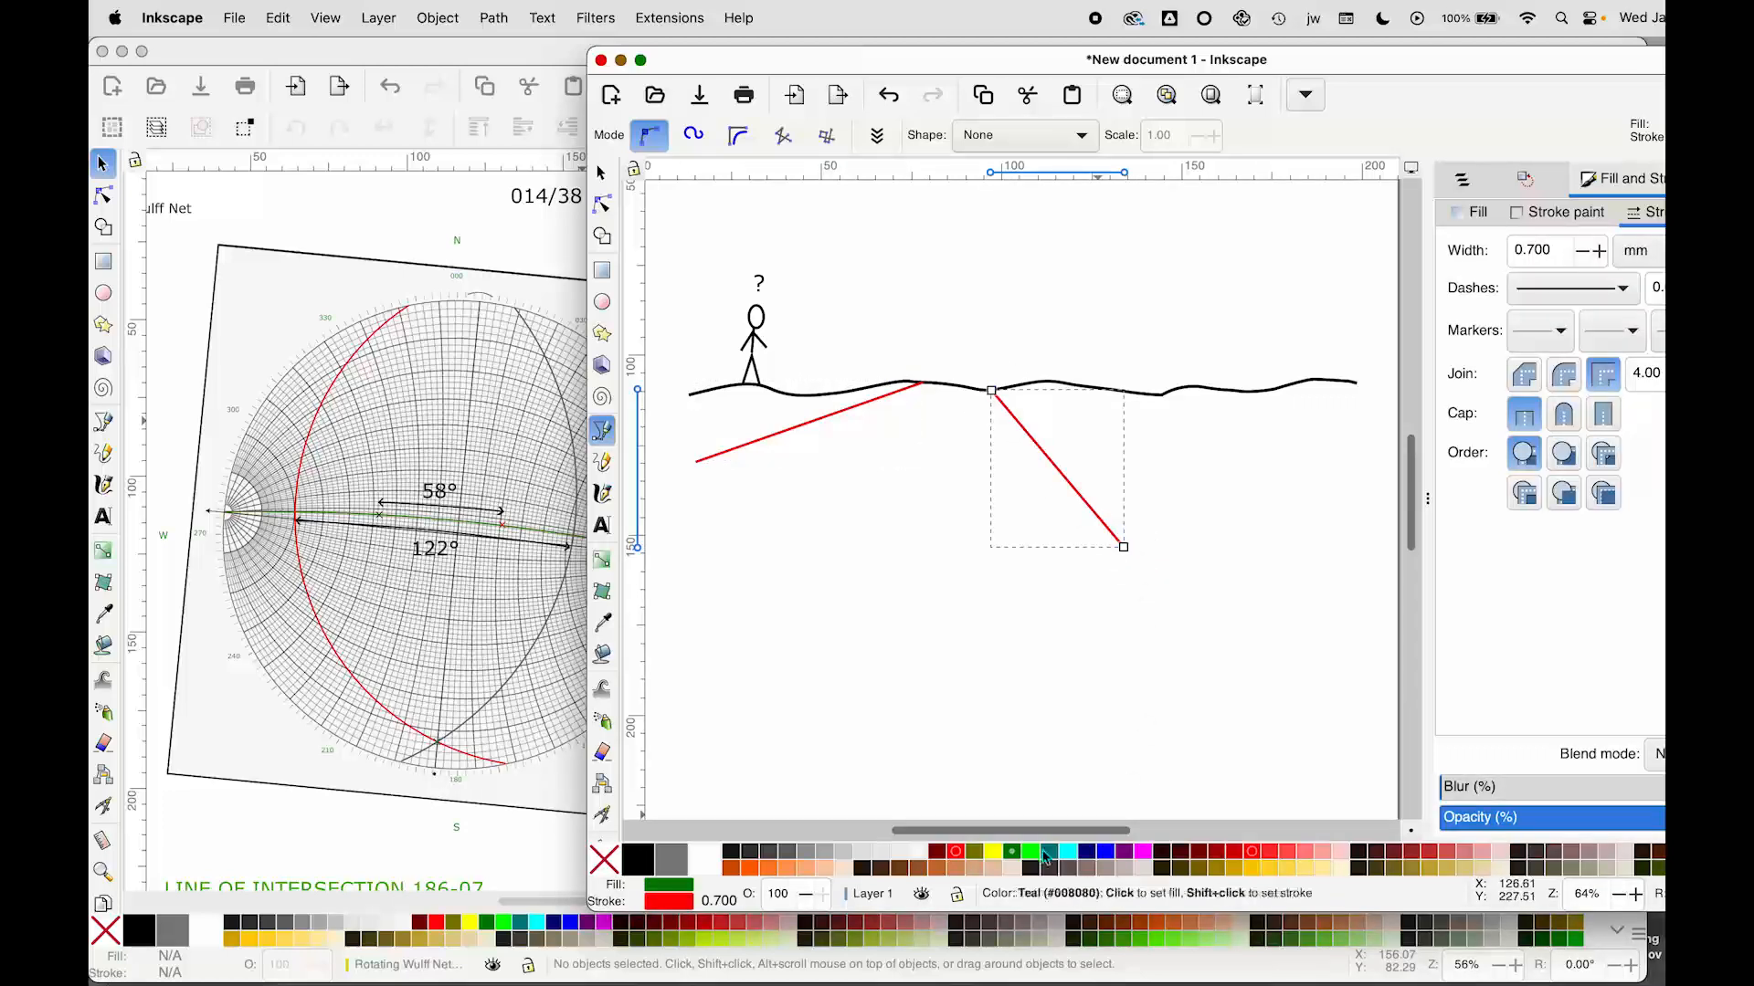
shift+click(1013, 855)
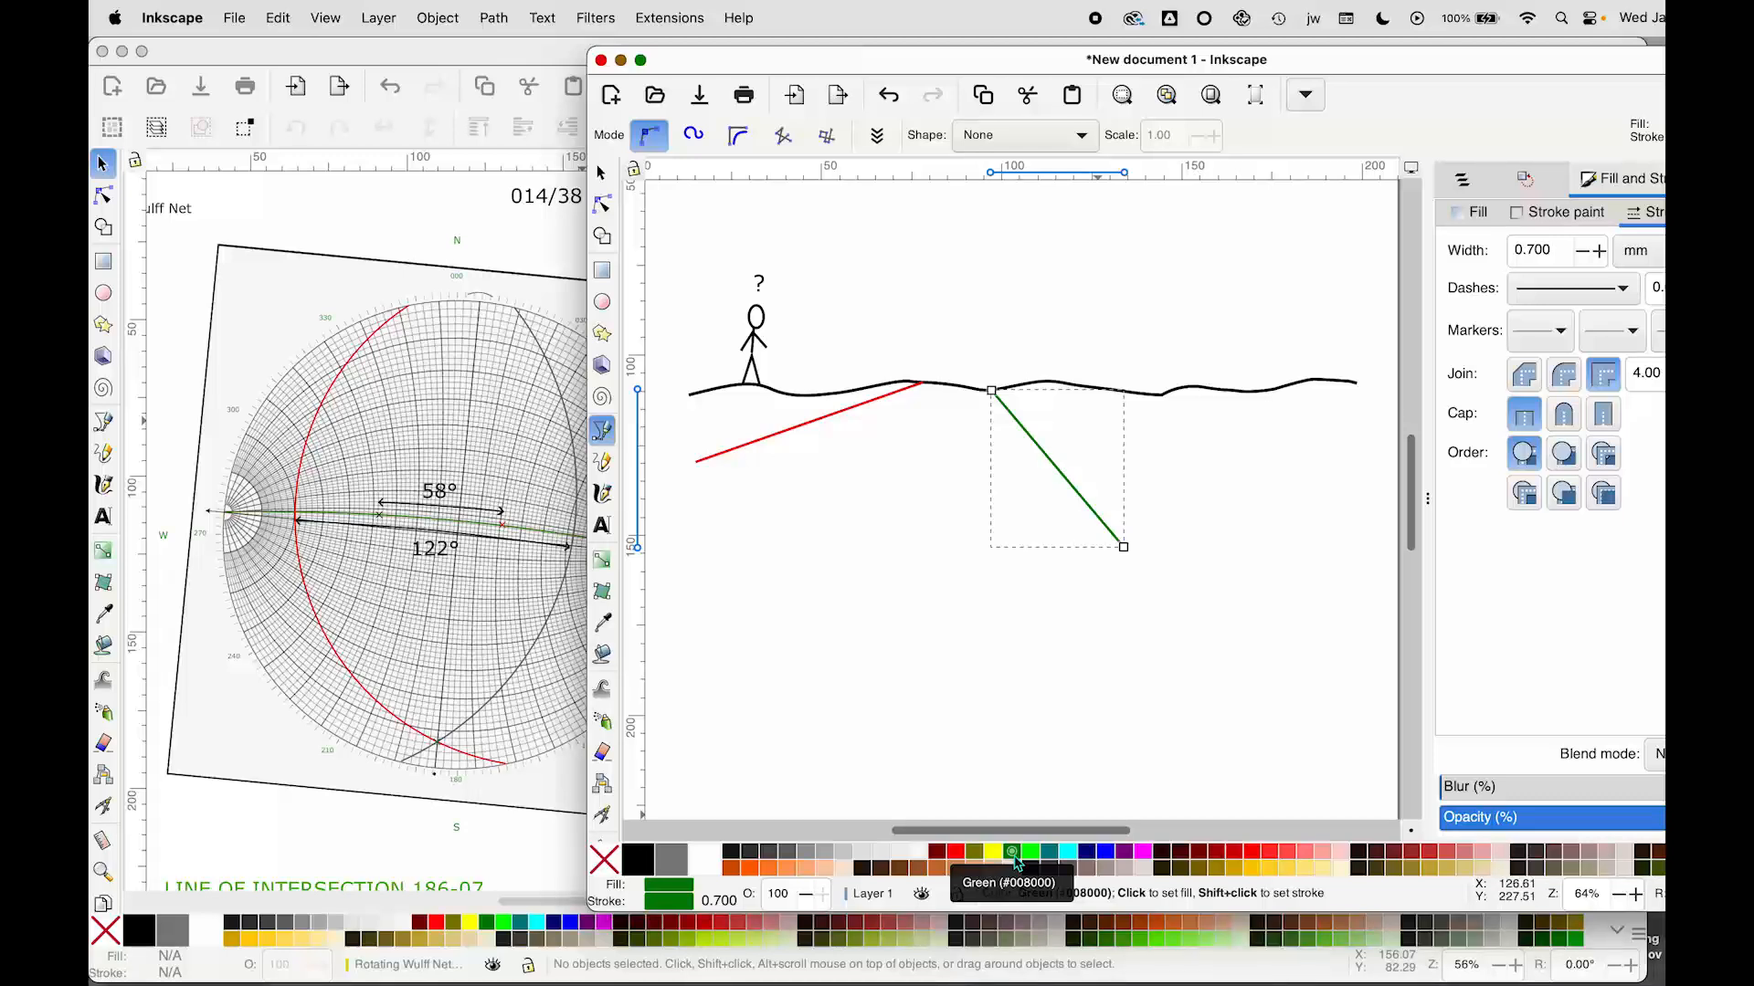
Step: Reposition the red line so its upper end meets the green line's upper end at the ground surface
click(603, 175)
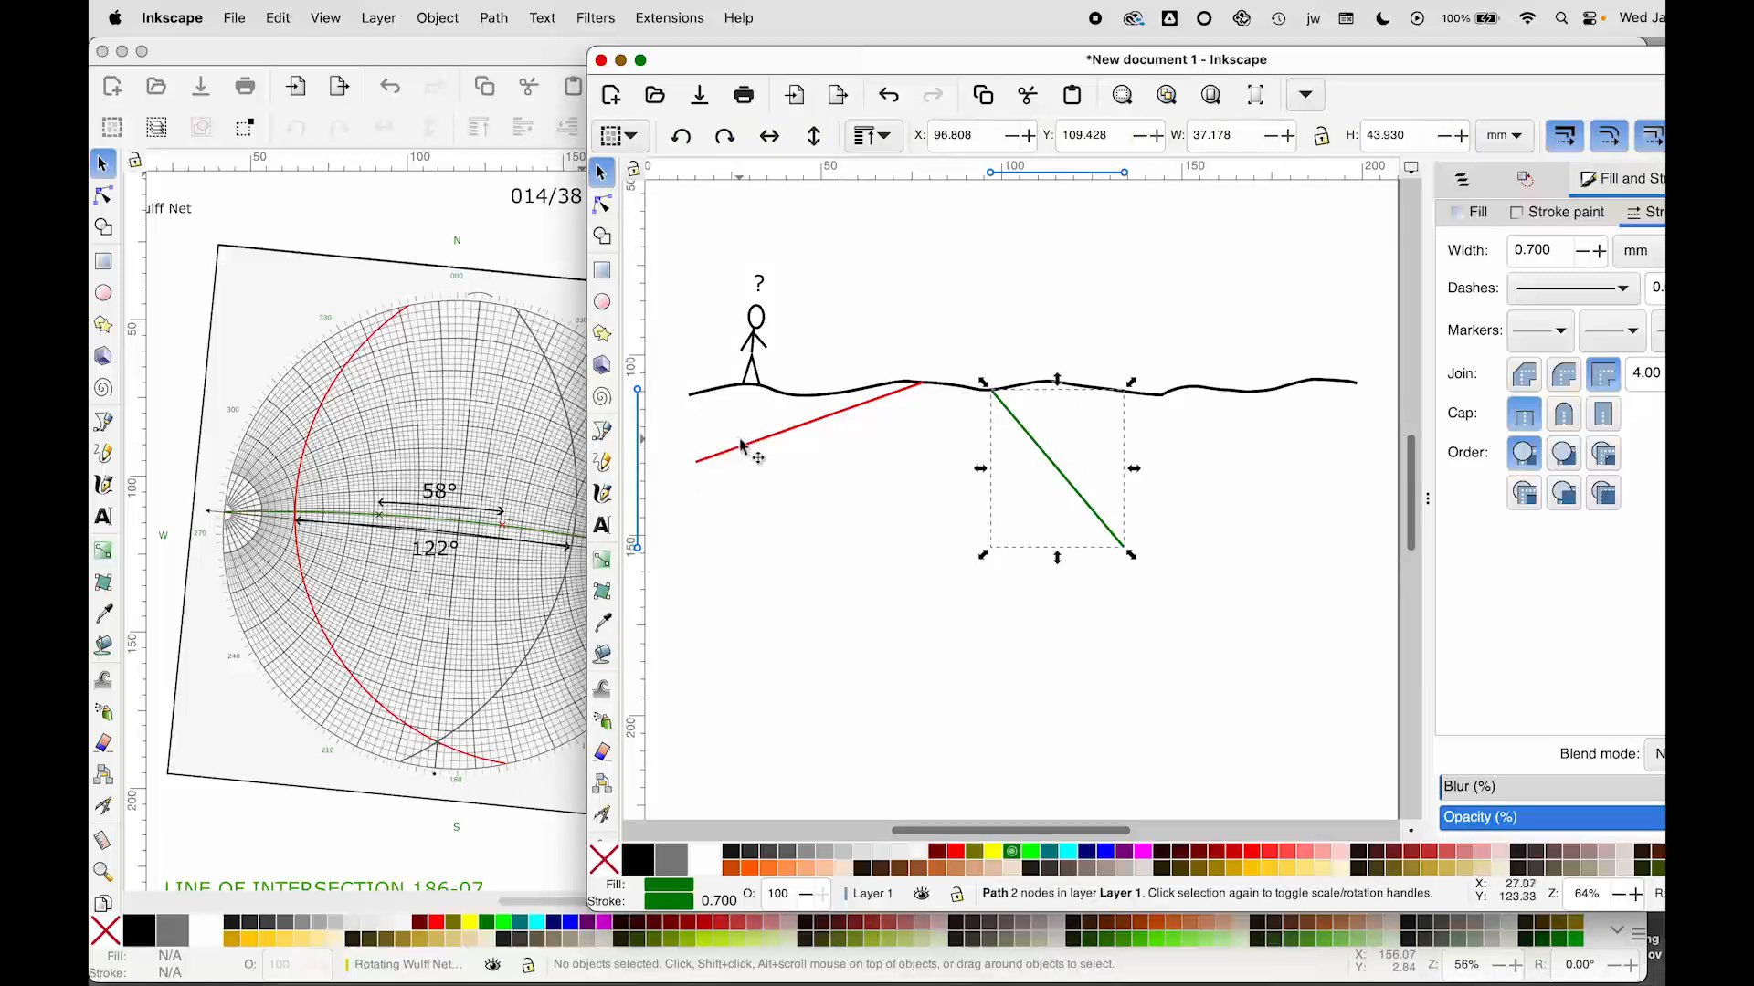
drag(749, 450, 952, 481)
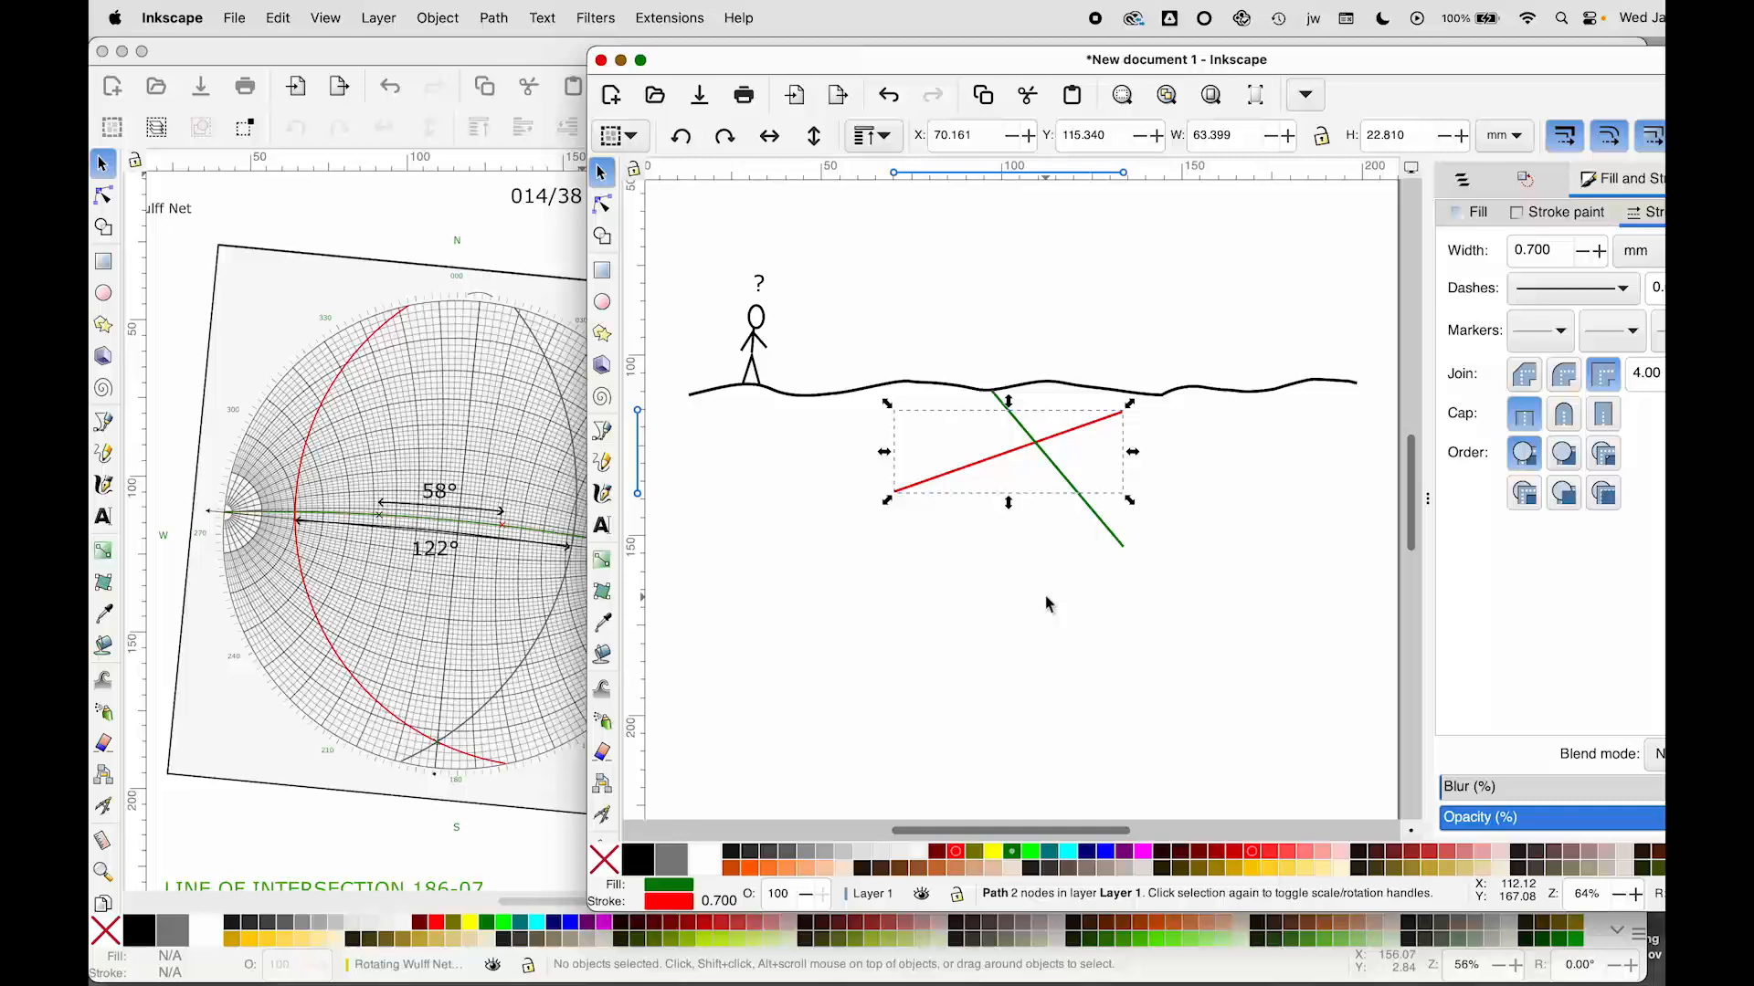
click(1005, 696)
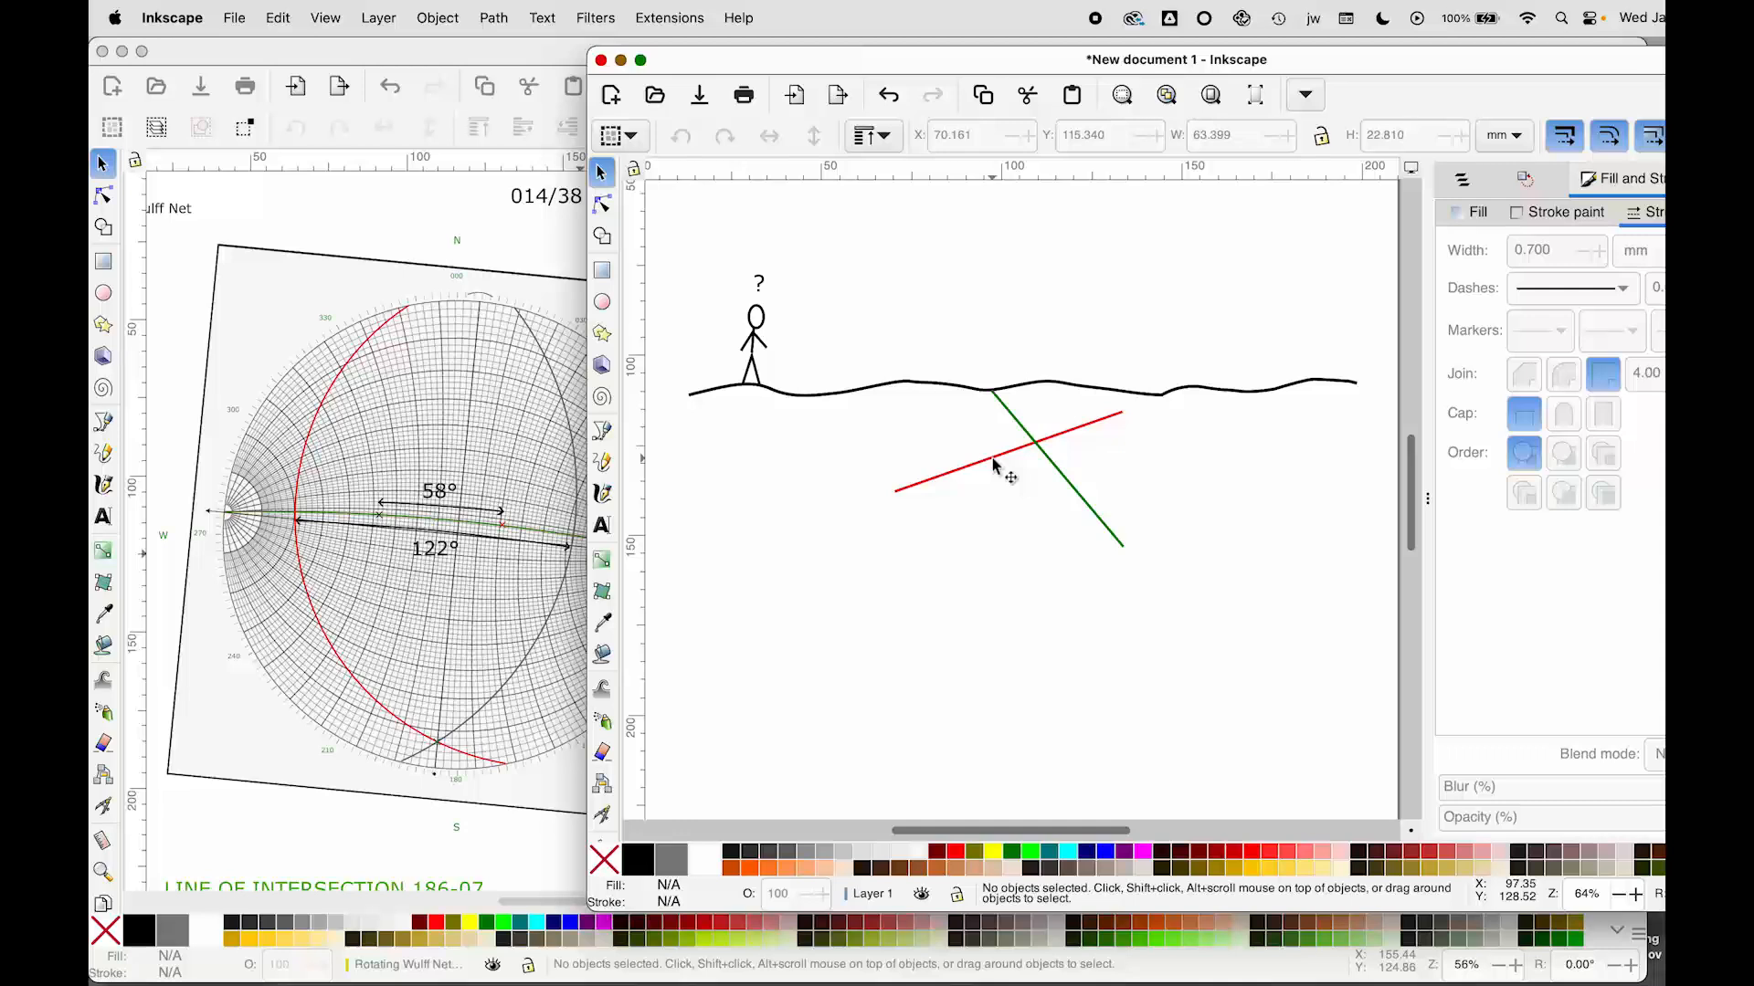
drag(994, 467, 994, 604)
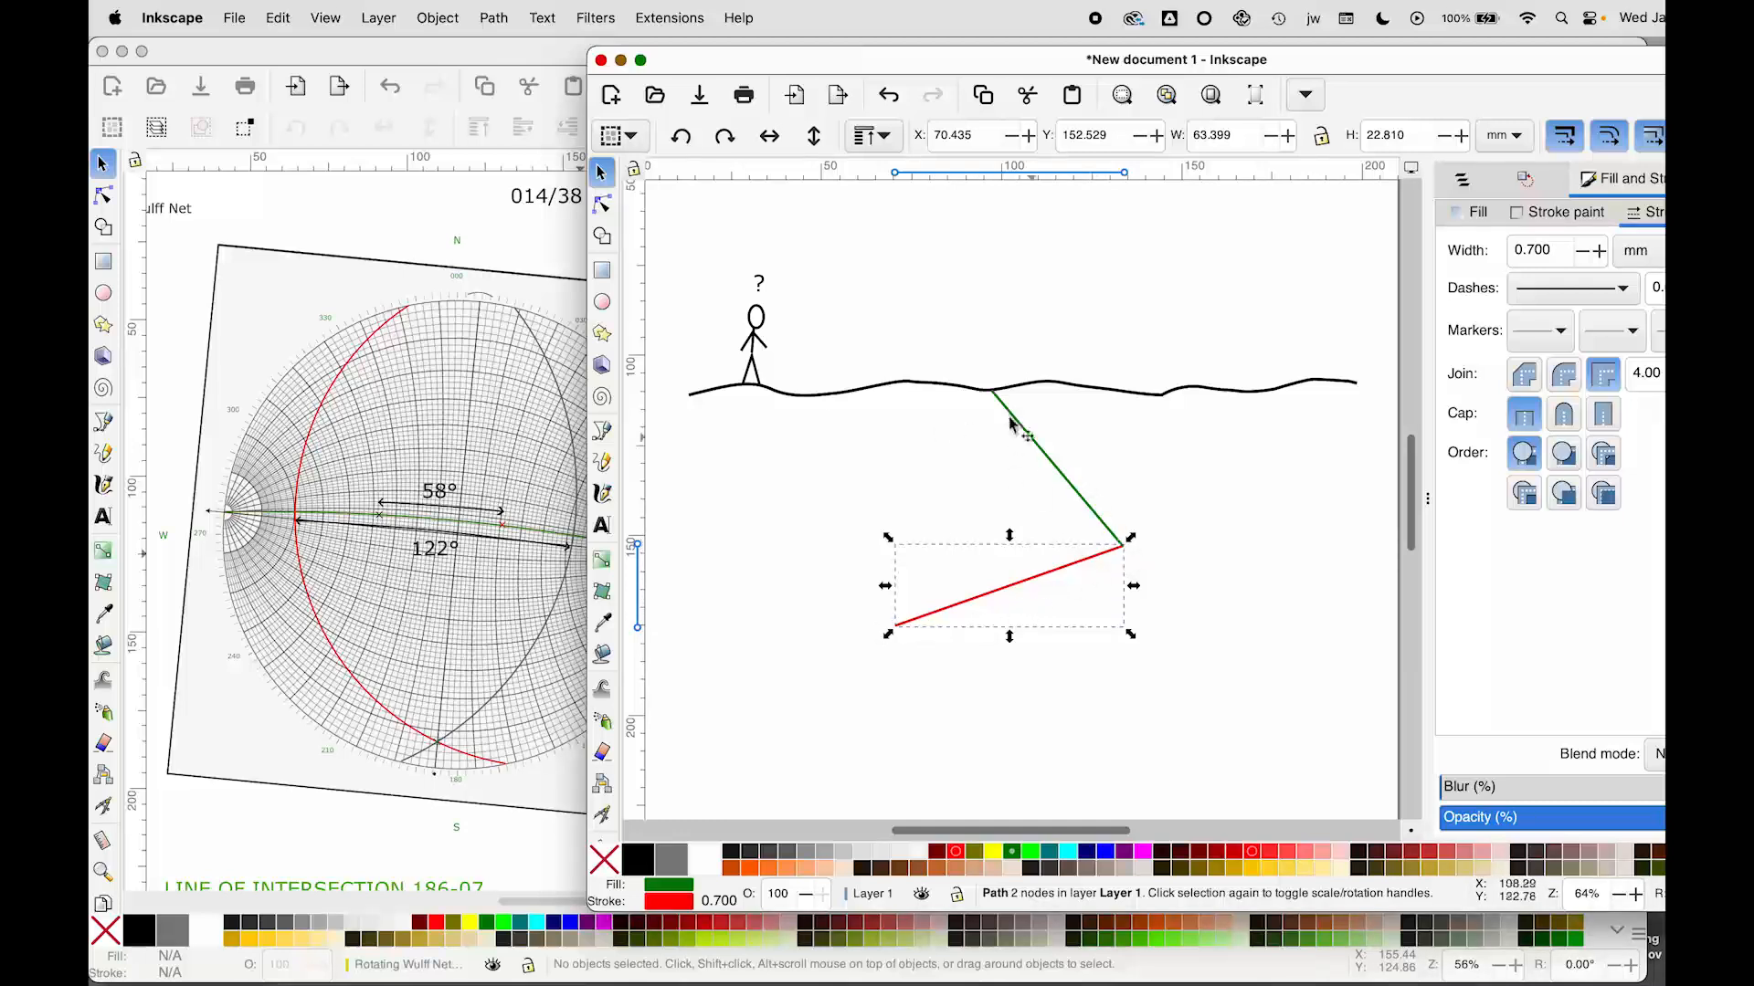
drag(1008, 609, 868, 438)
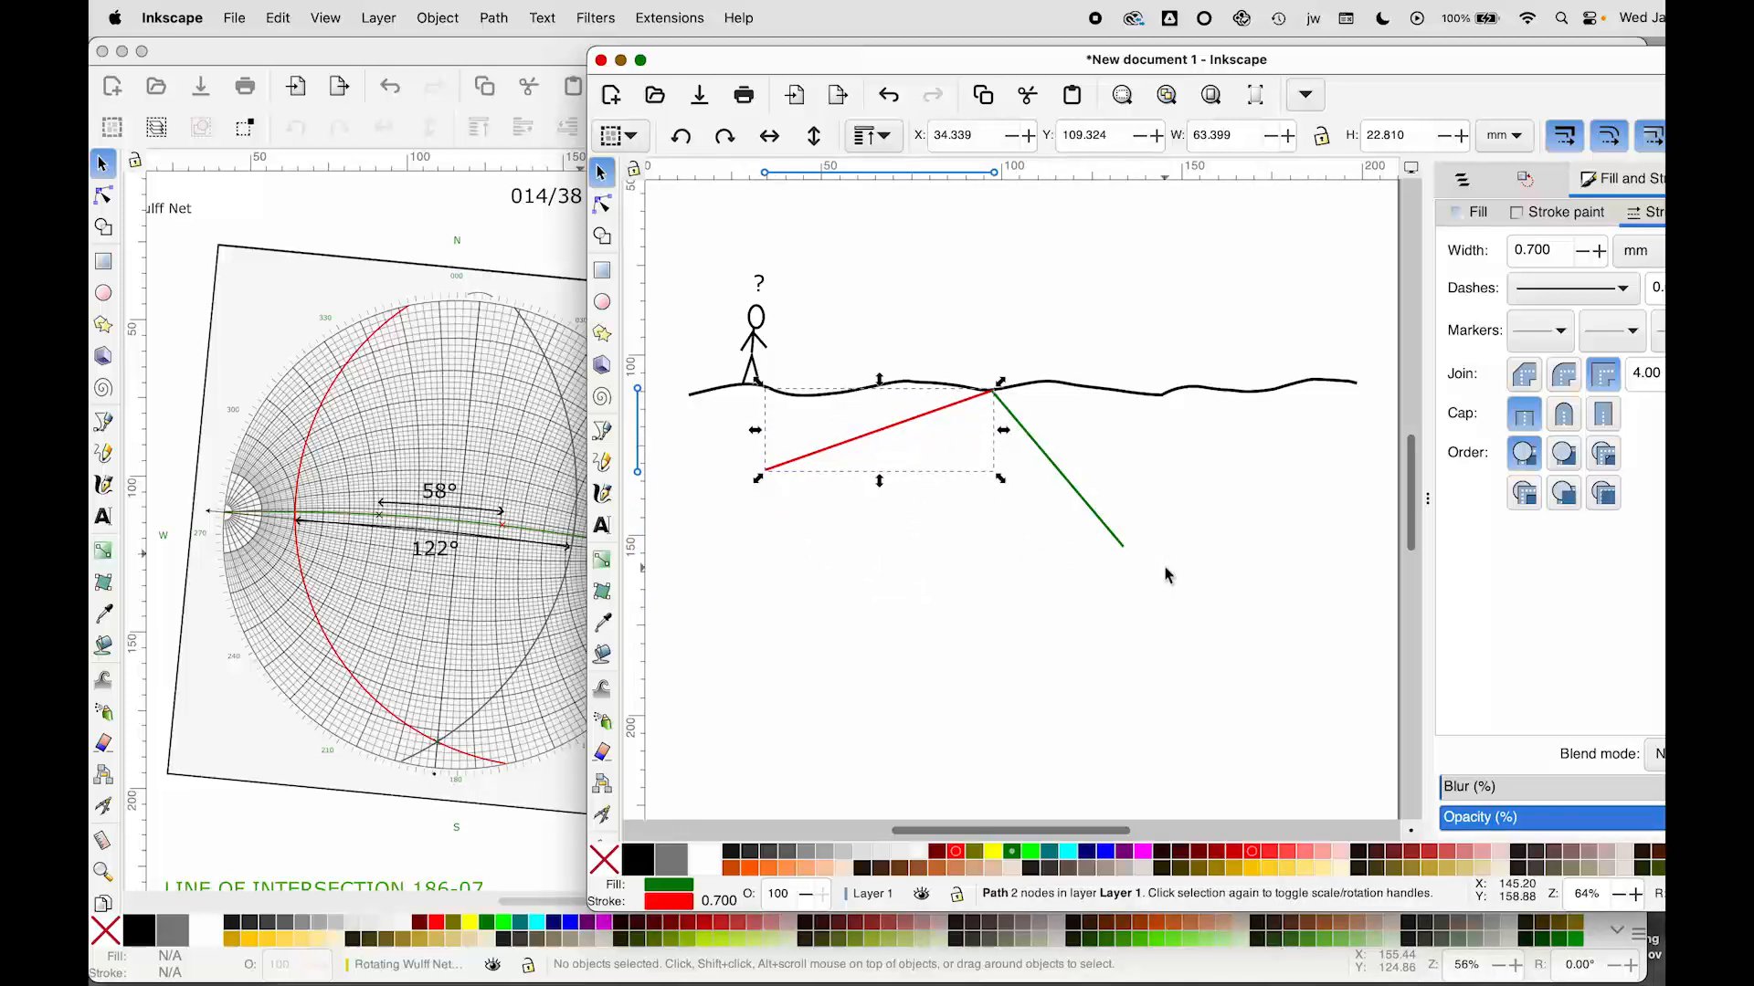